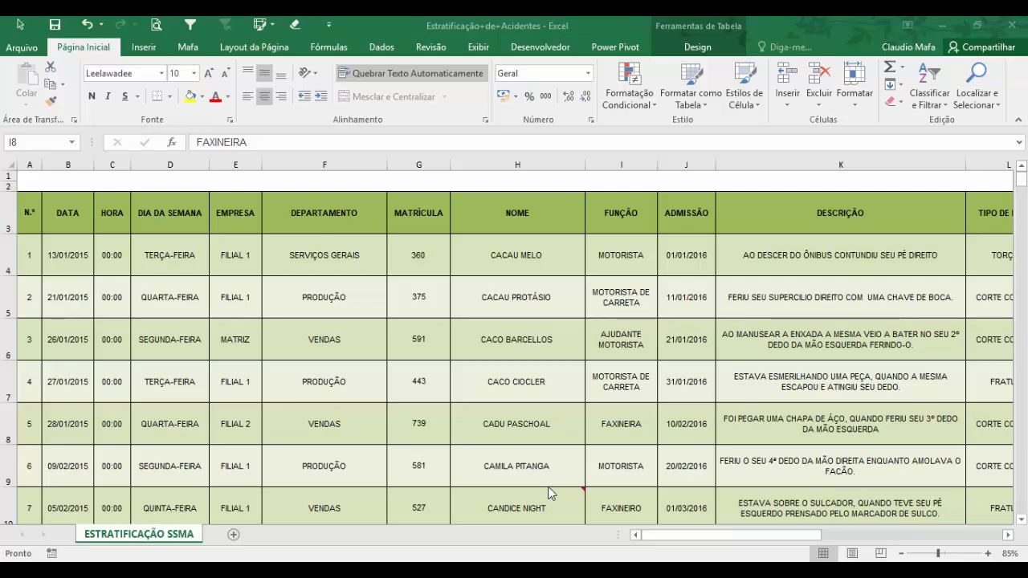
Step: Examine the accident table's columns from DATA to DESCRIÇÃO and its first three records
click(333, 298)
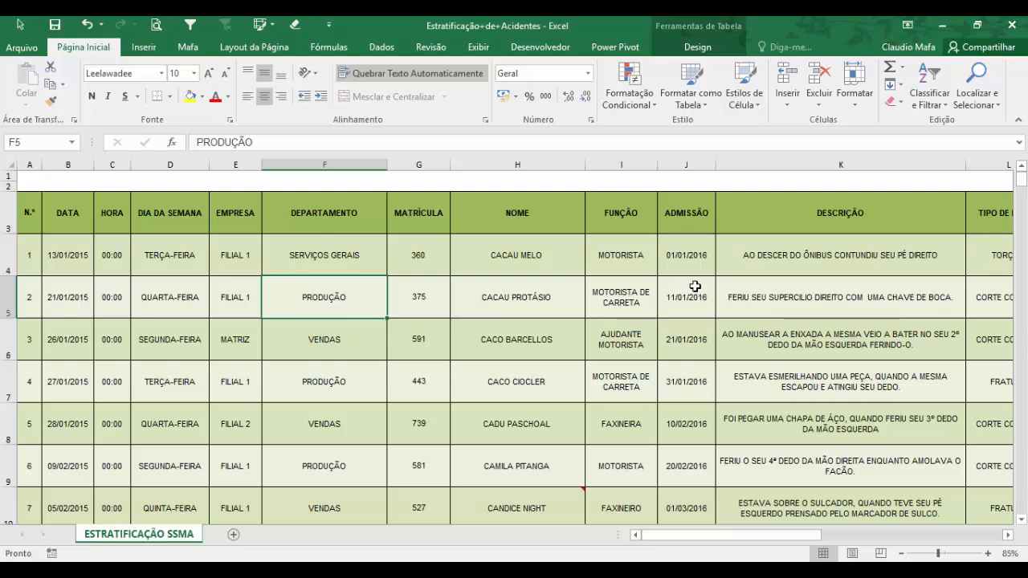
click(680, 339)
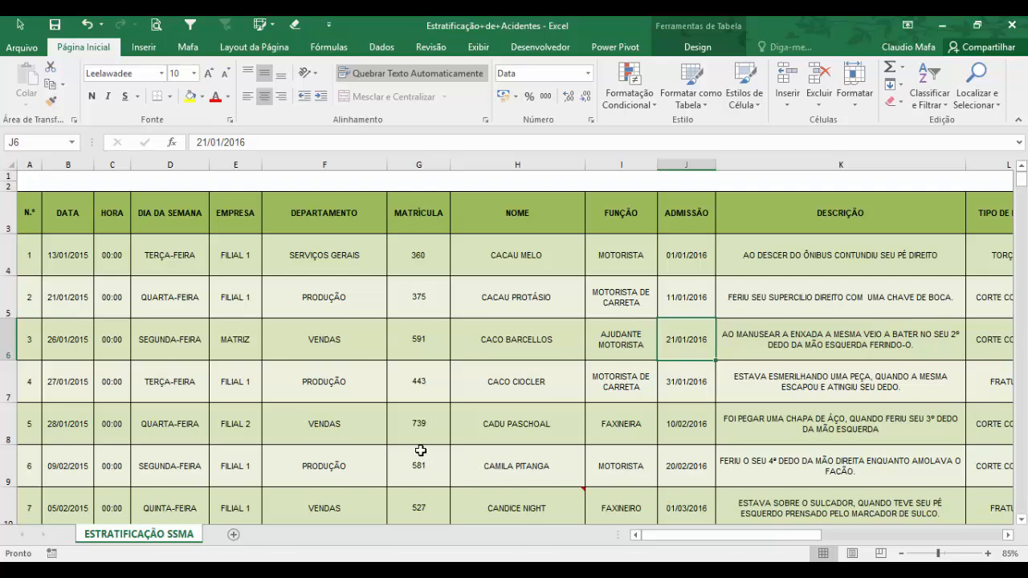
click(250, 289)
click(305, 298)
click(400, 309)
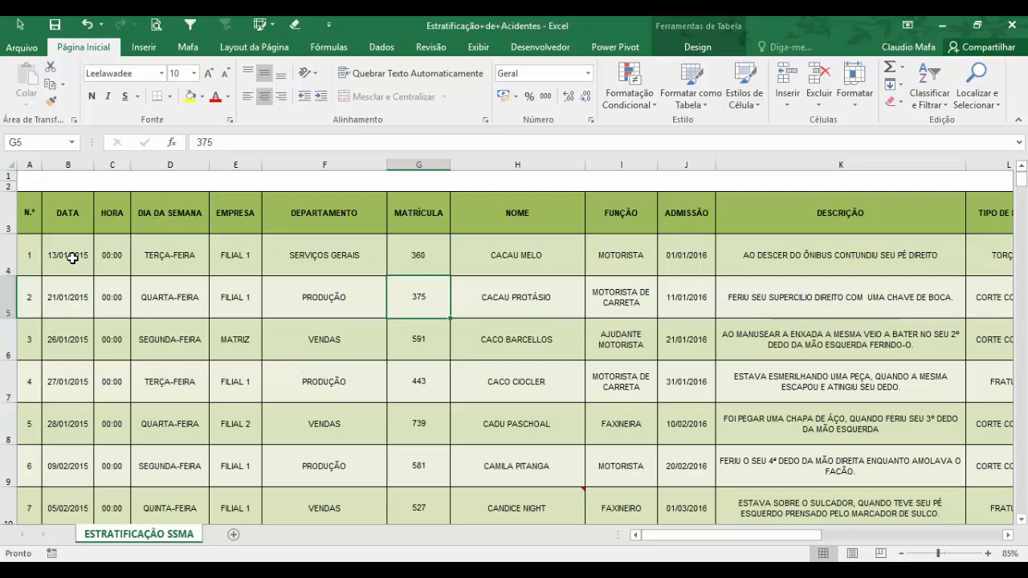
drag(72, 255, 108, 299)
drag(275, 323, 923, 353)
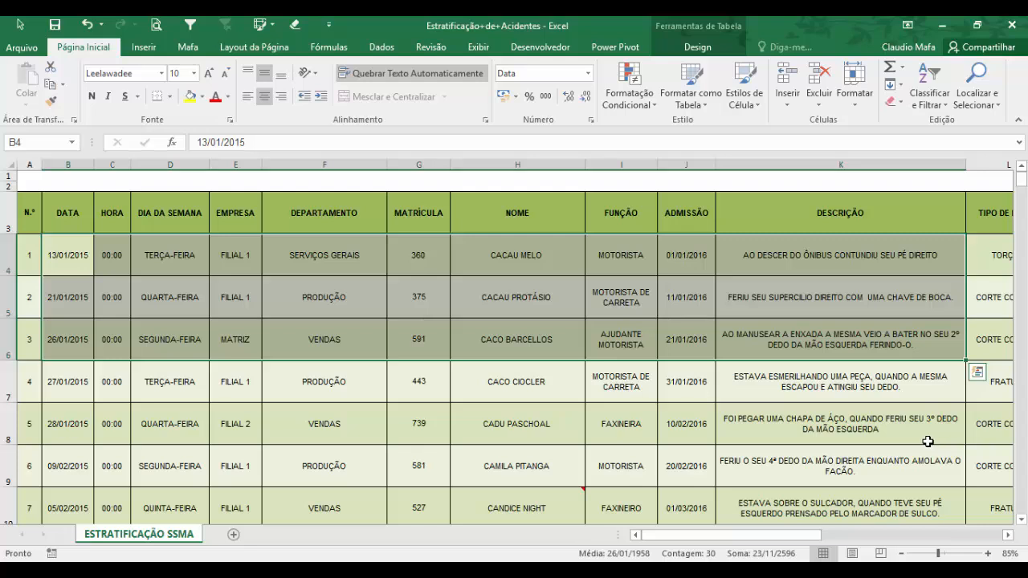
click(772, 297)
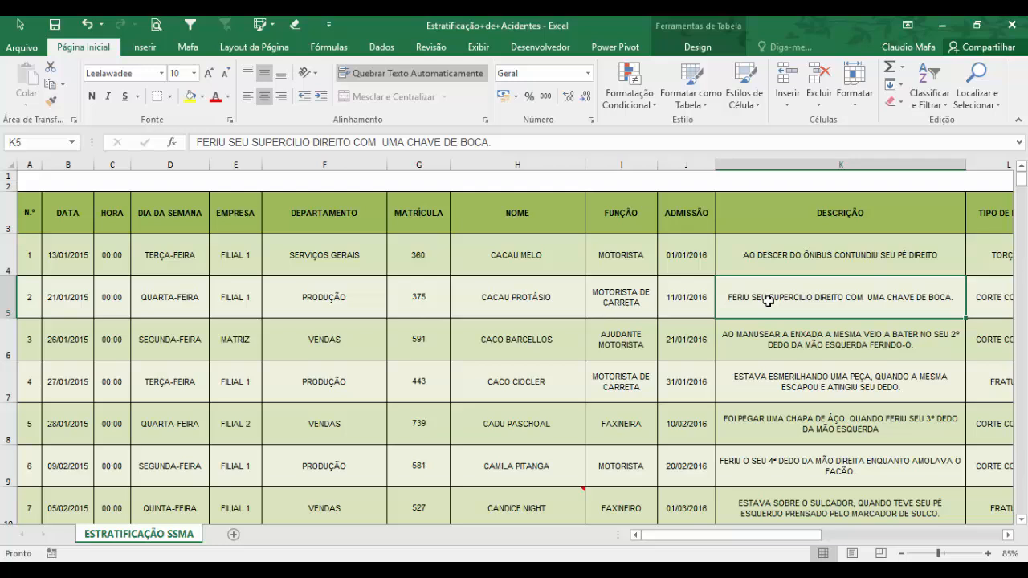
Step: Examine the times recorded in the HORA column across the accident records
click(116, 261)
click(103, 342)
click(117, 373)
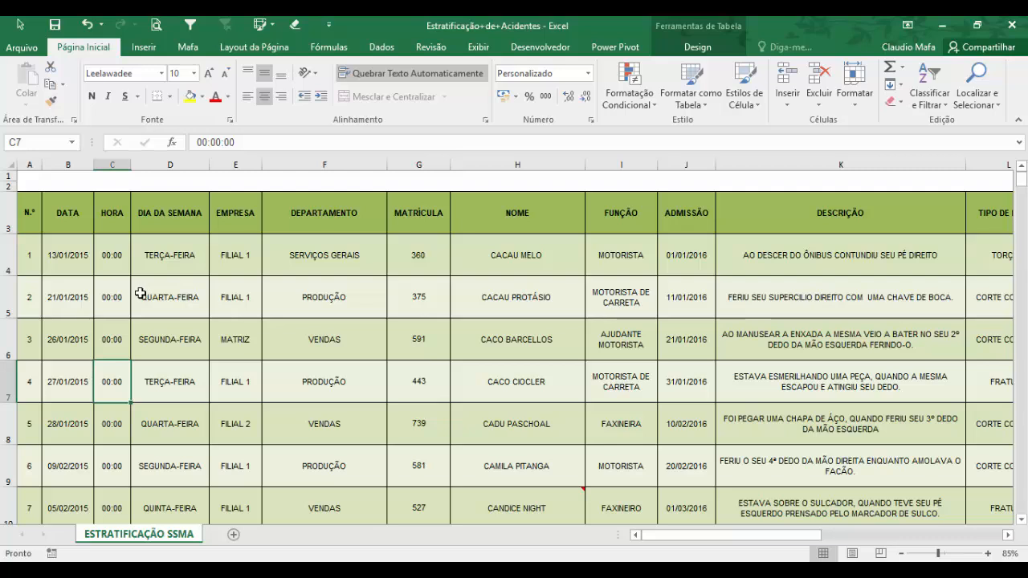
click(119, 266)
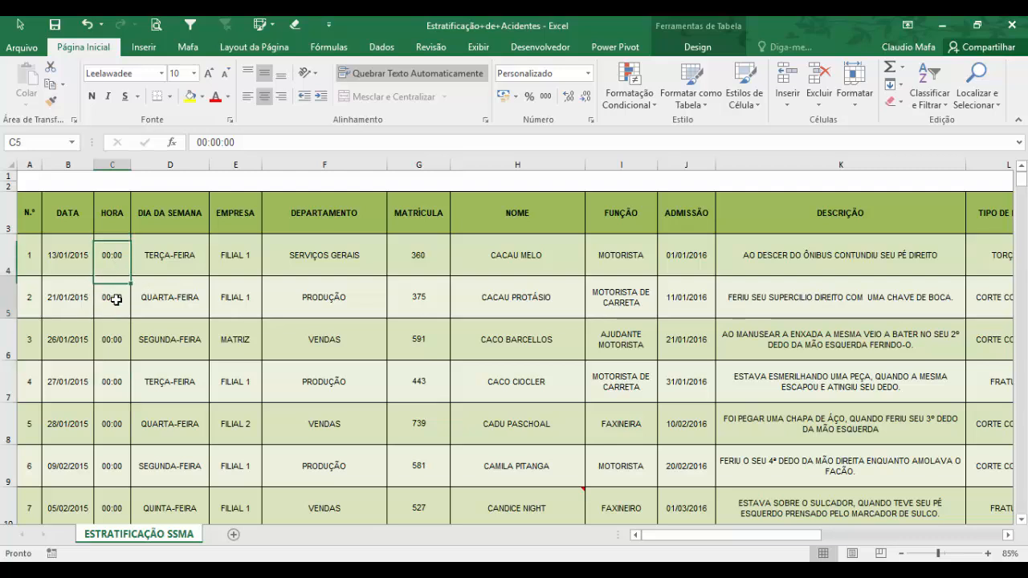
click(113, 296)
scroll(110, 419, down, 5)
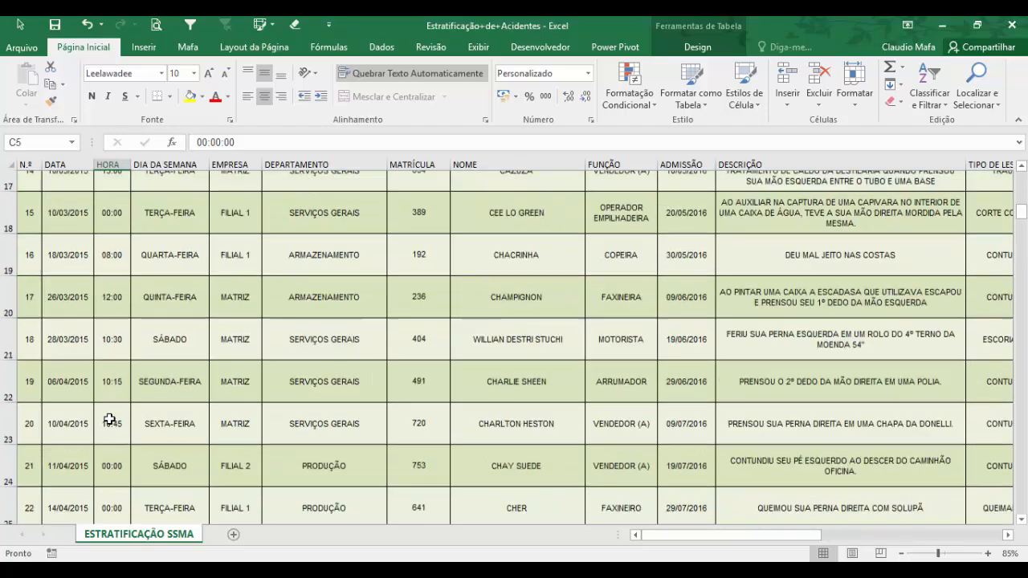
click(109, 276)
click(108, 321)
click(110, 359)
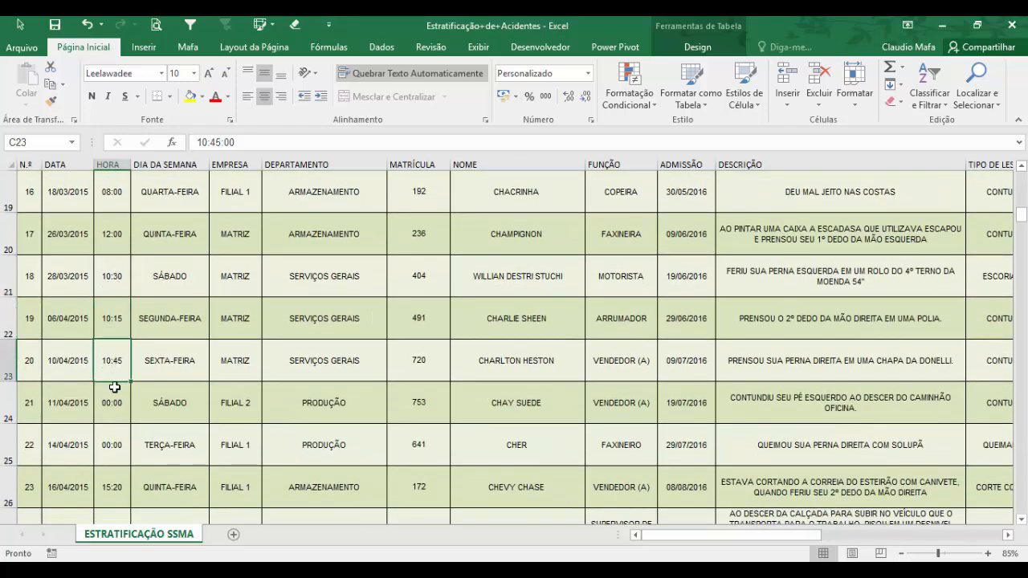
scroll(114, 456, down, 2)
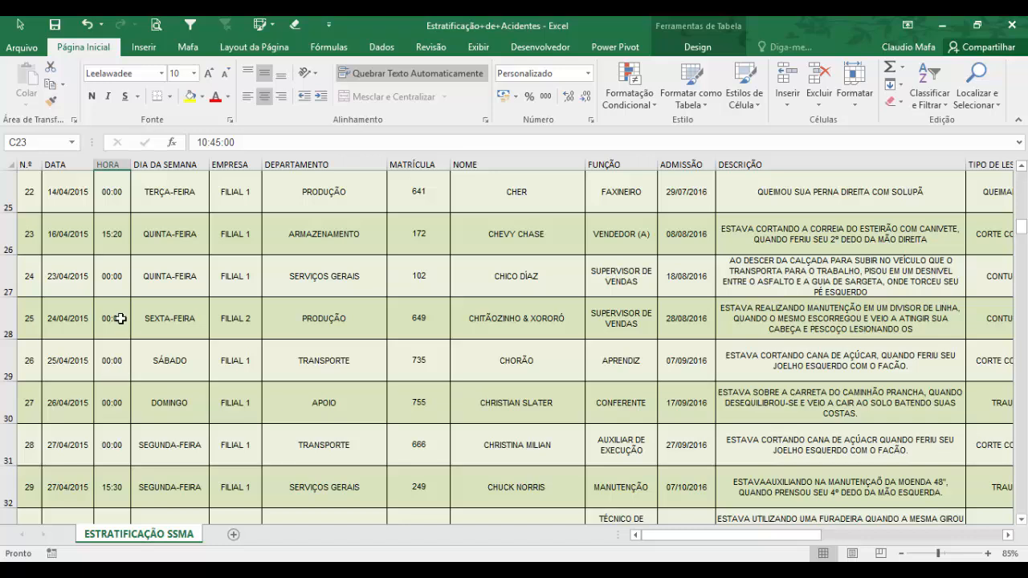
click(111, 241)
click(107, 275)
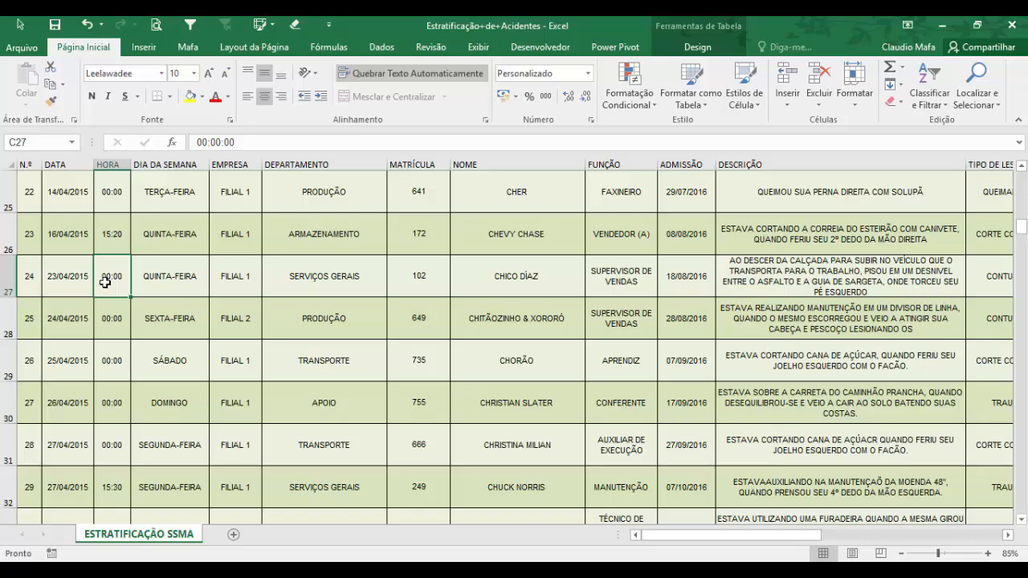
drag(112, 283, 109, 449)
scroll(190, 427, down, 1)
scroll(191, 427, down, 3)
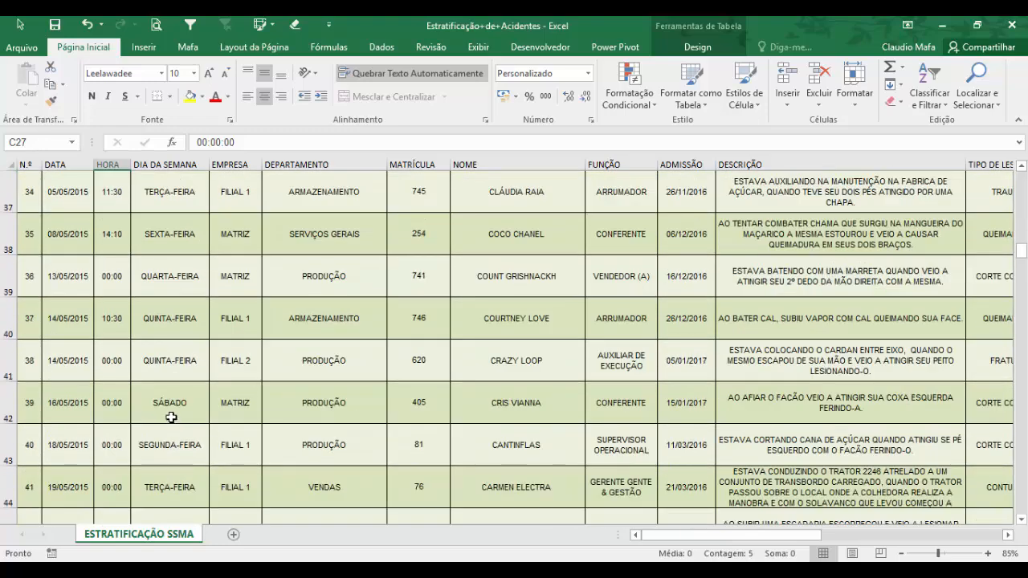
scroll(410, 398, up, 12)
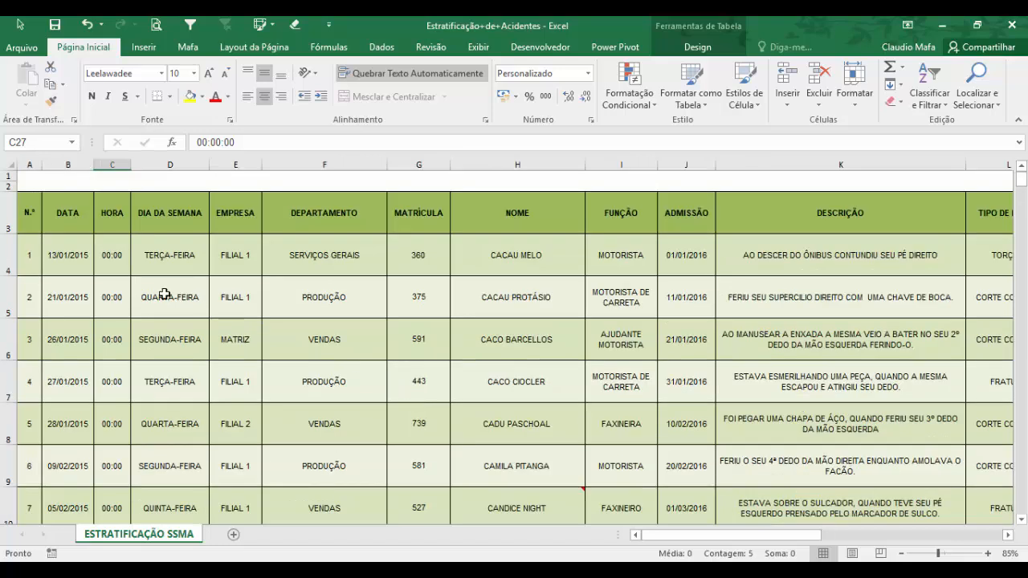
click(117, 255)
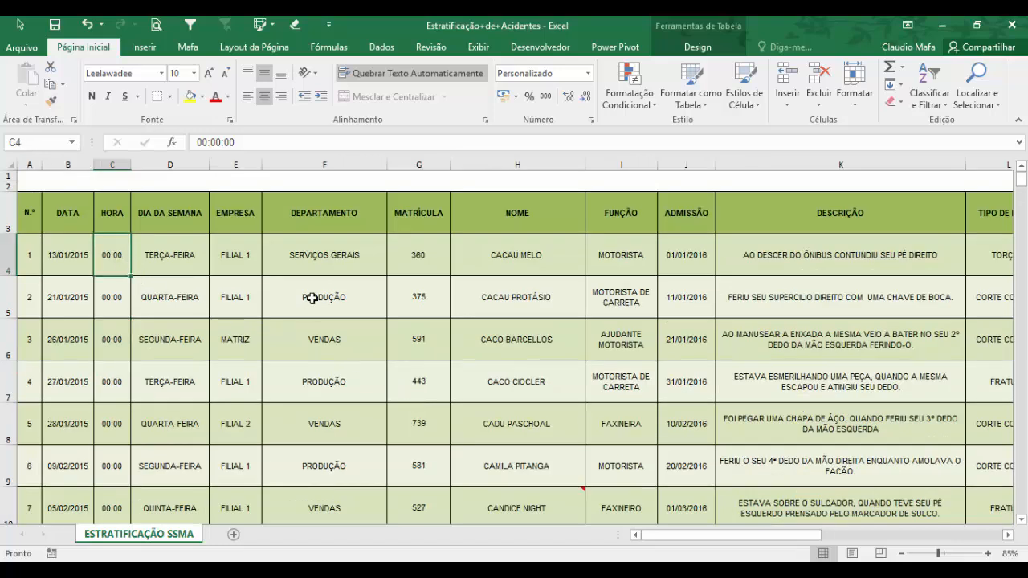
Step: Check the accident table's name in its design properties
click(135, 224)
click(317, 327)
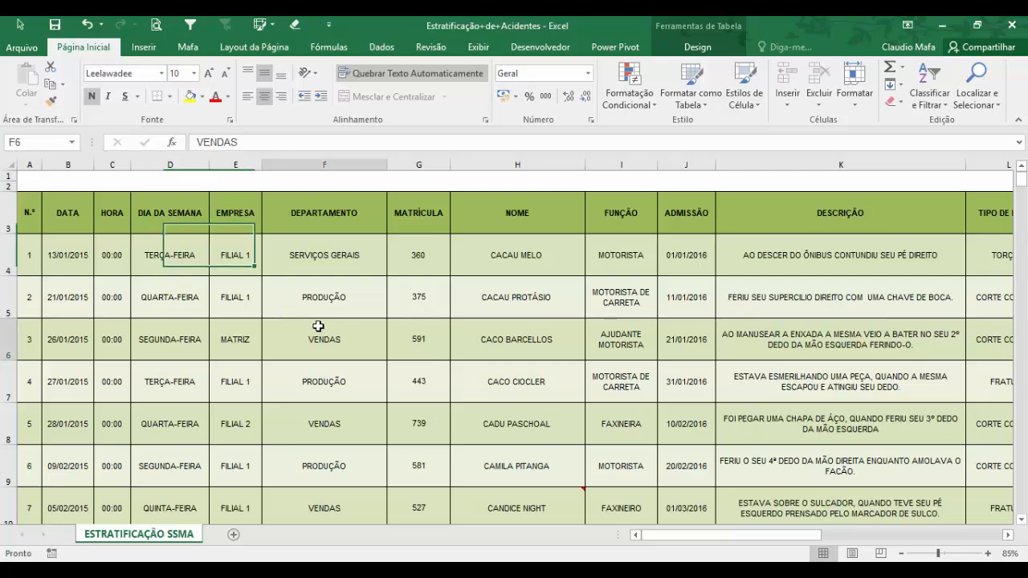
click(424, 310)
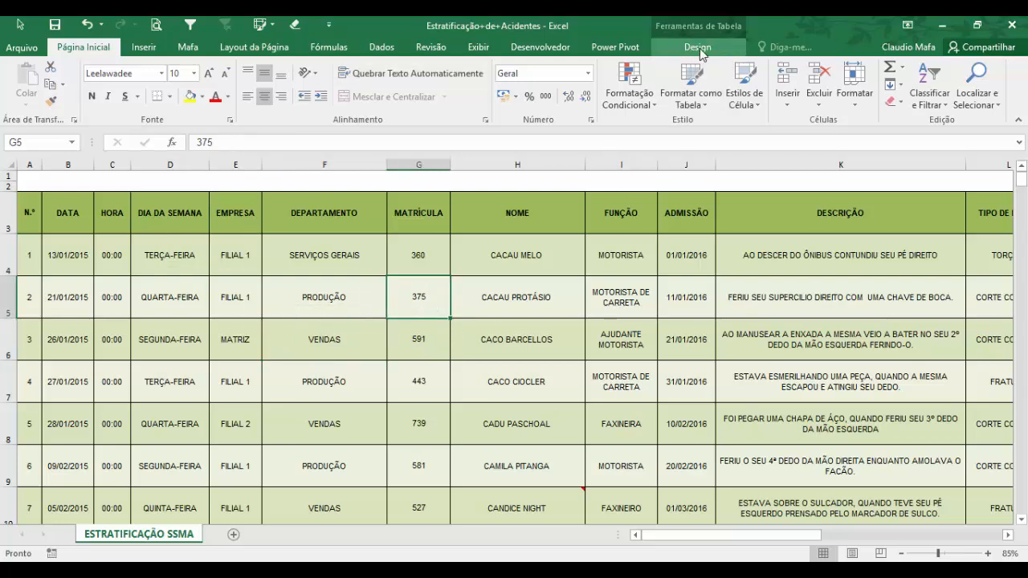
click(697, 50)
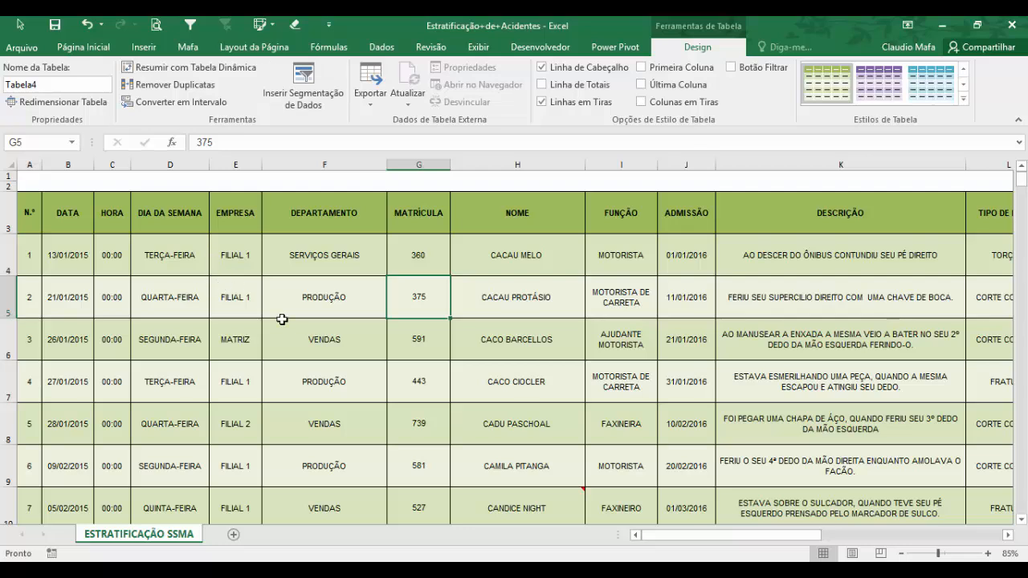
click(64, 83)
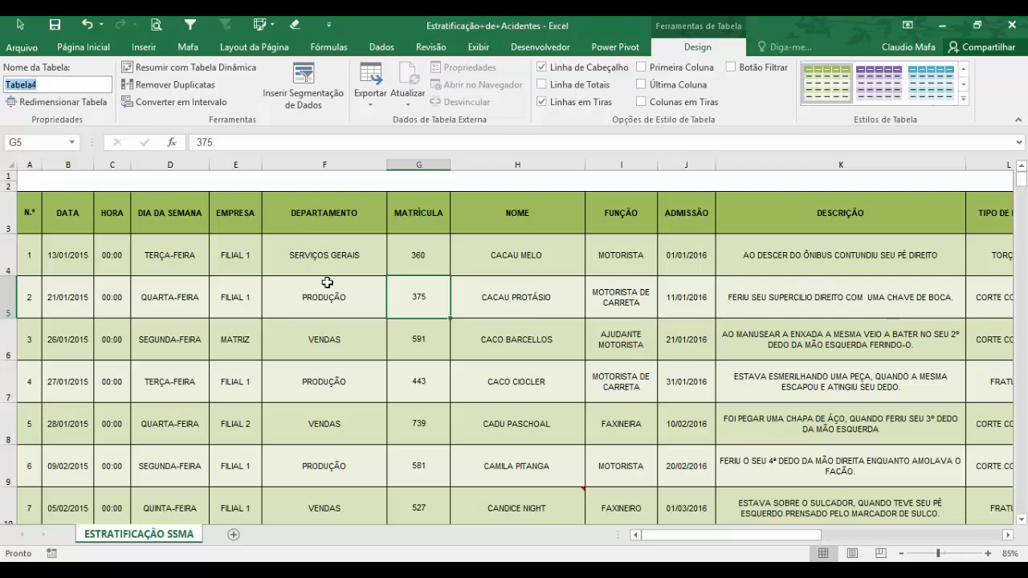
click(330, 306)
click(308, 371)
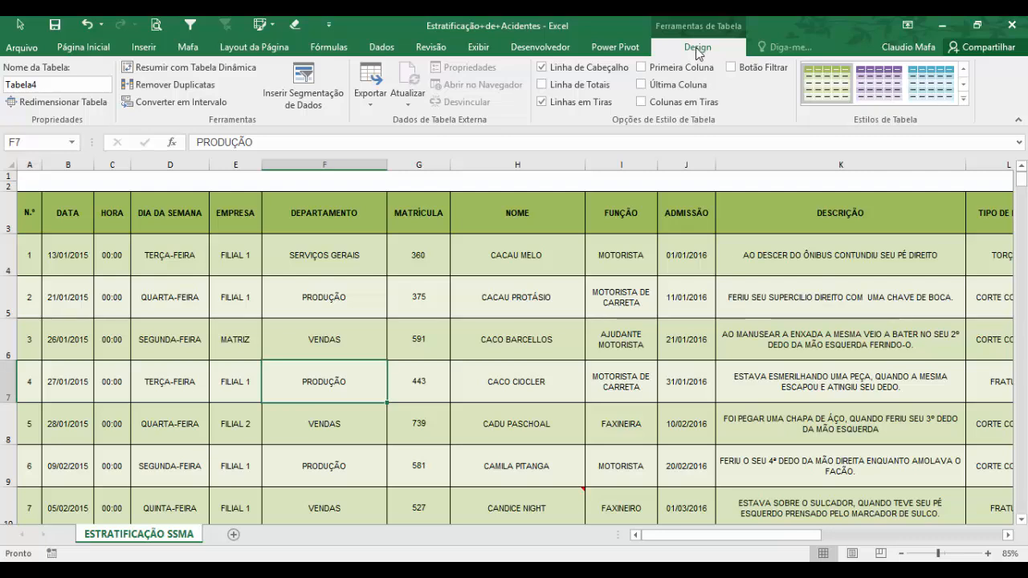
click(396, 309)
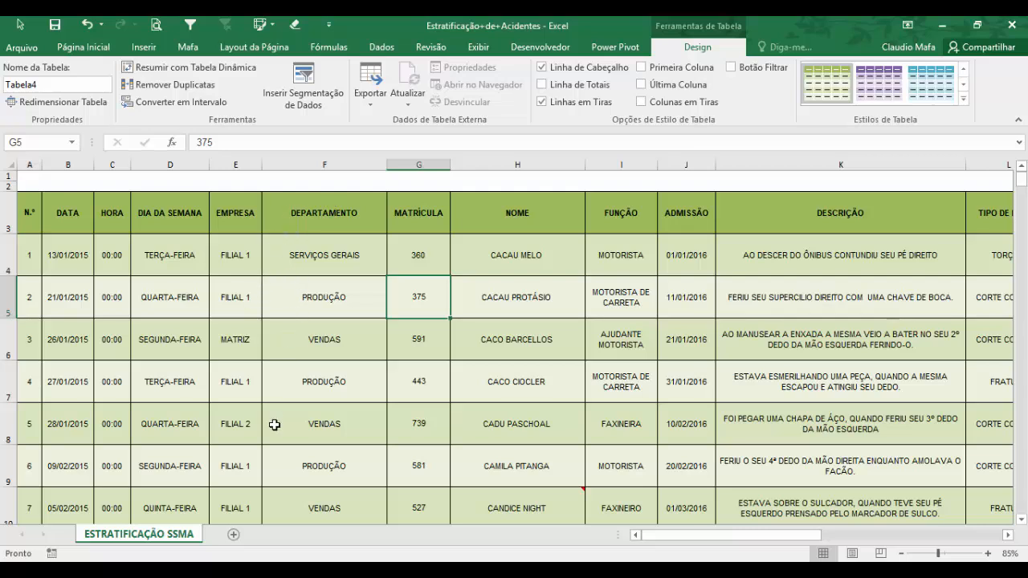
click(294, 395)
Step: Start creating a PivotTable from Tabela4 and check that the source selection reaches the last accident record
click(112, 258)
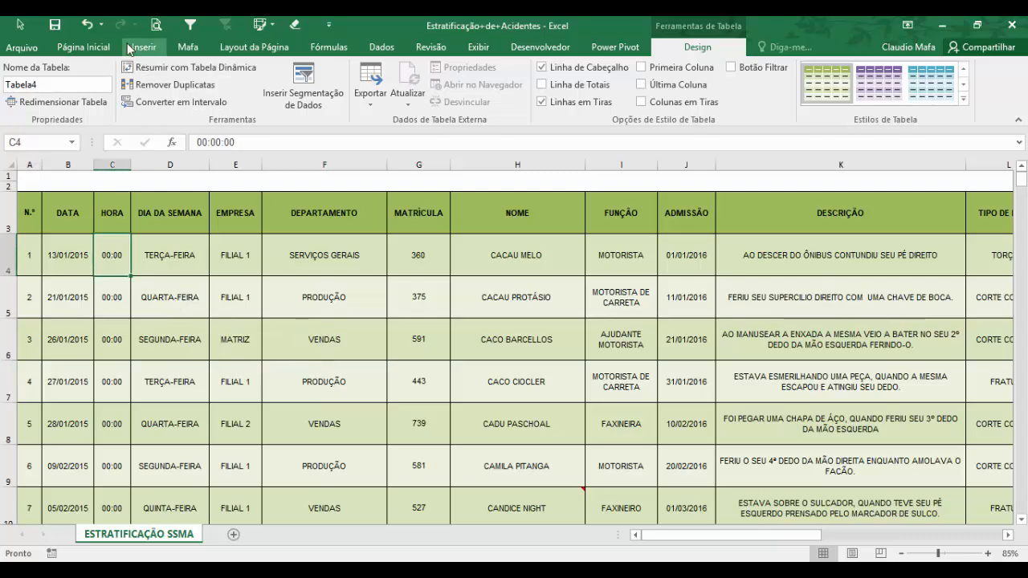
click(87, 48)
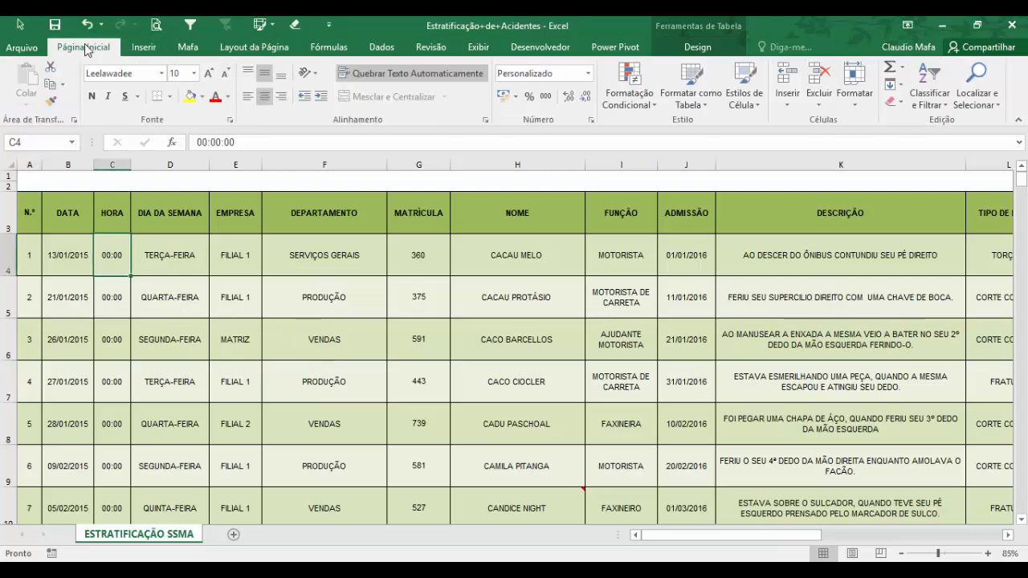
click(144, 48)
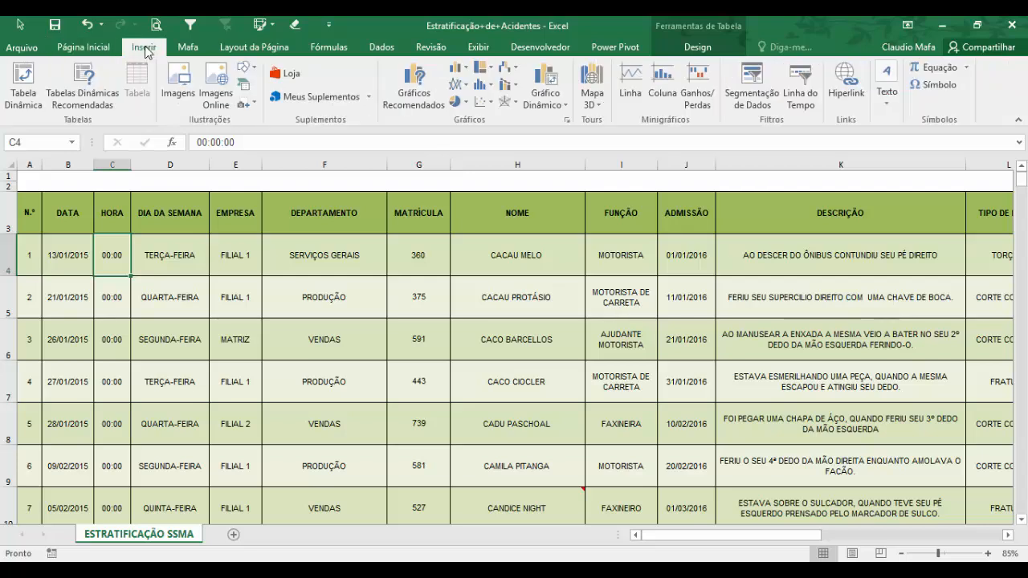
click(25, 77)
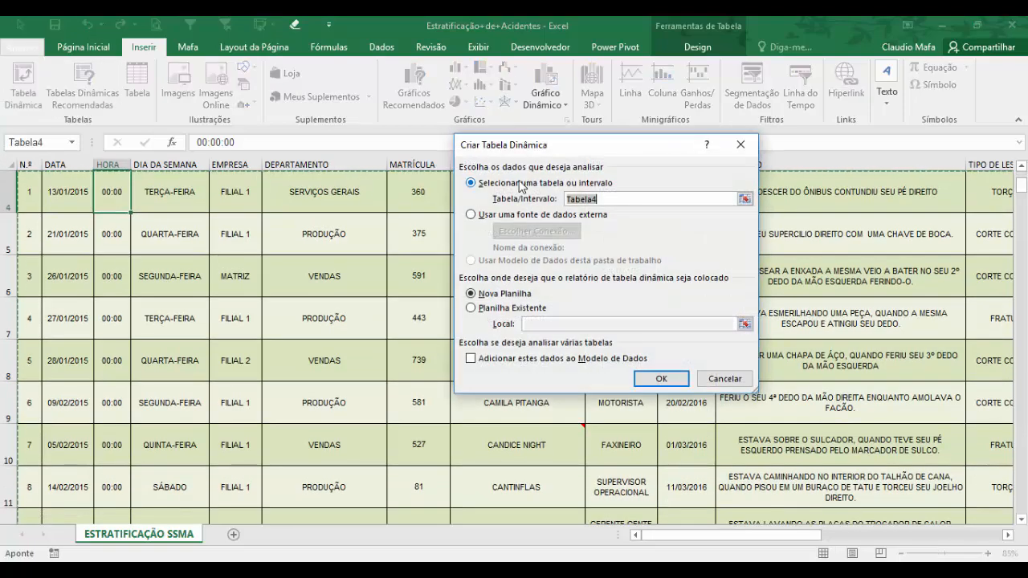
drag(515, 147, 654, 89)
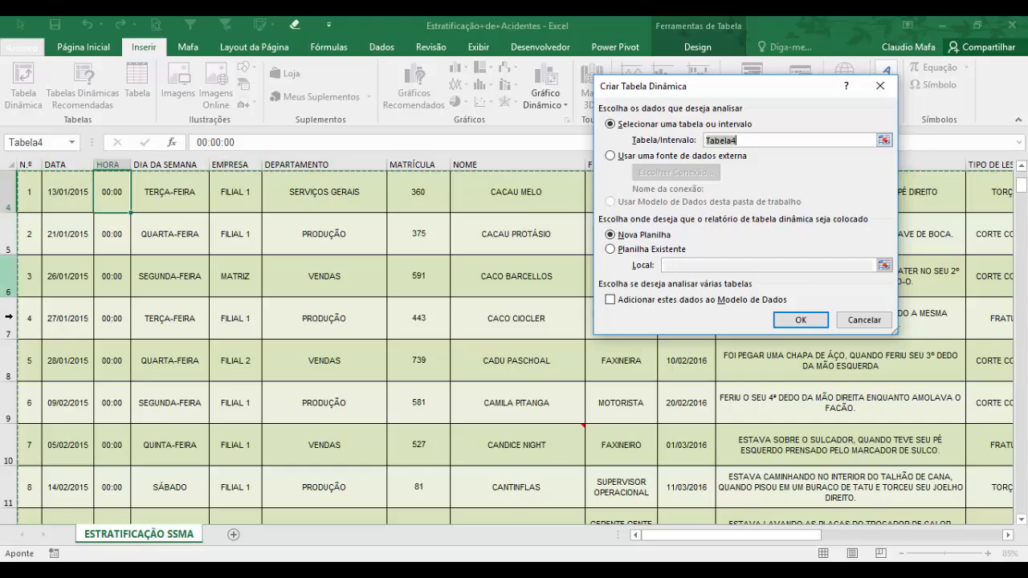
scroll(261, 285, down, 20)
scroll(261, 284, down, 20)
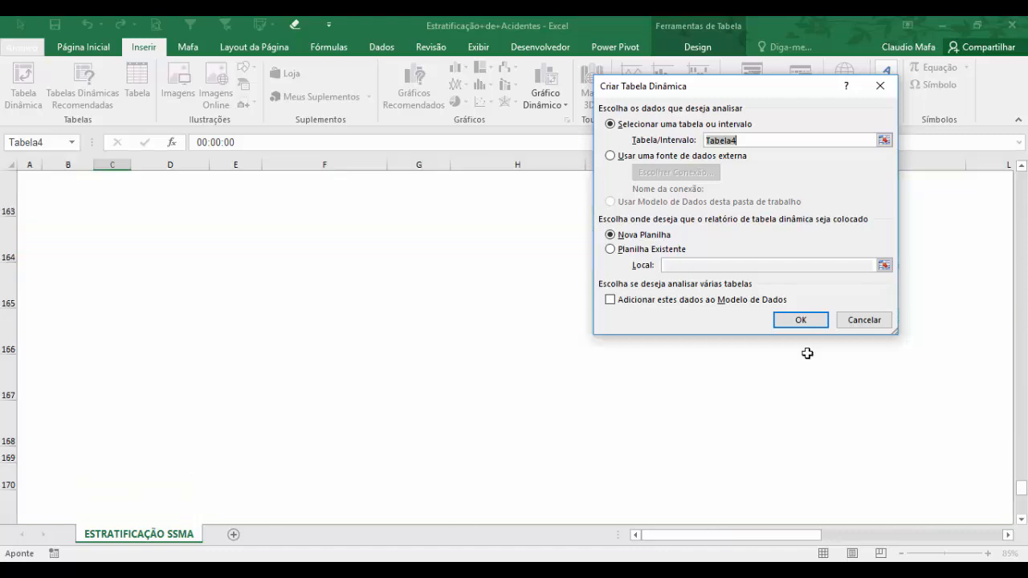
scroll(316, 278, up, 6)
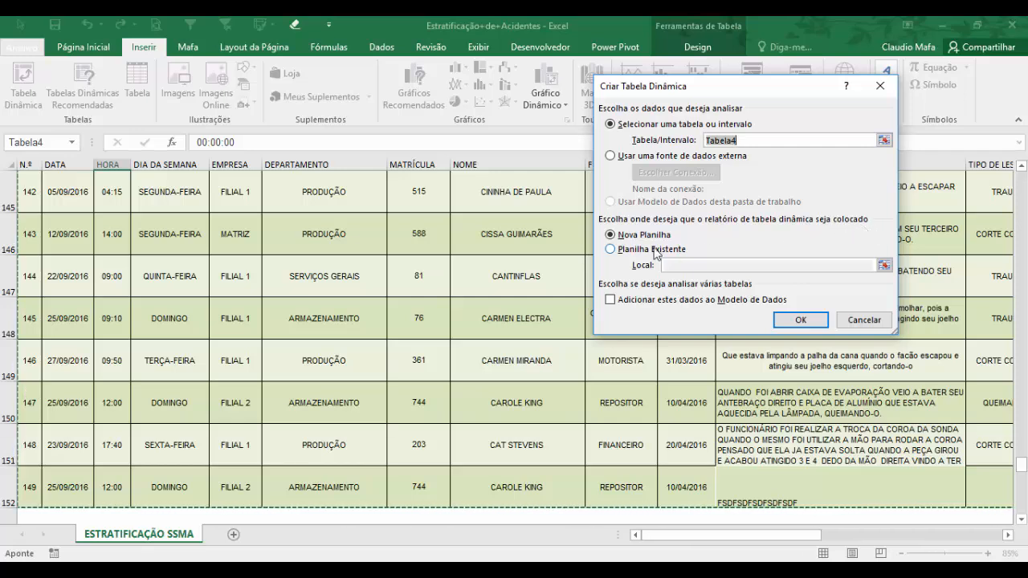
click(612, 251)
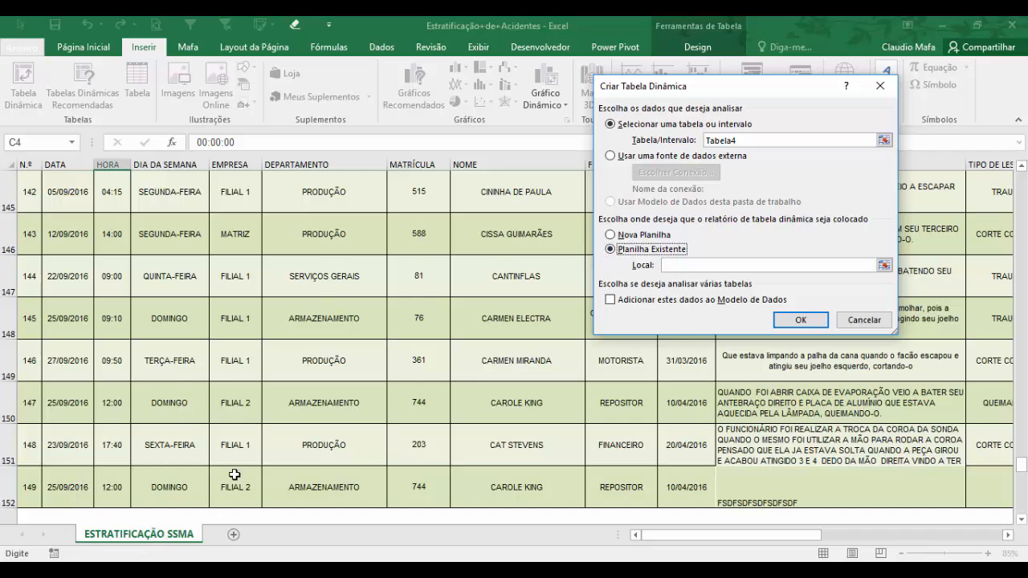
click(611, 235)
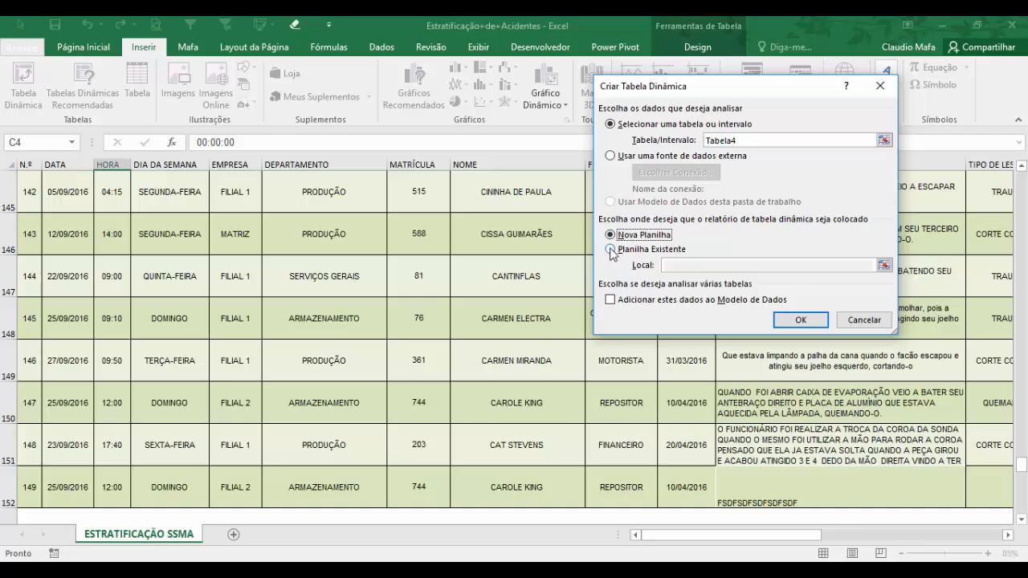
click(611, 250)
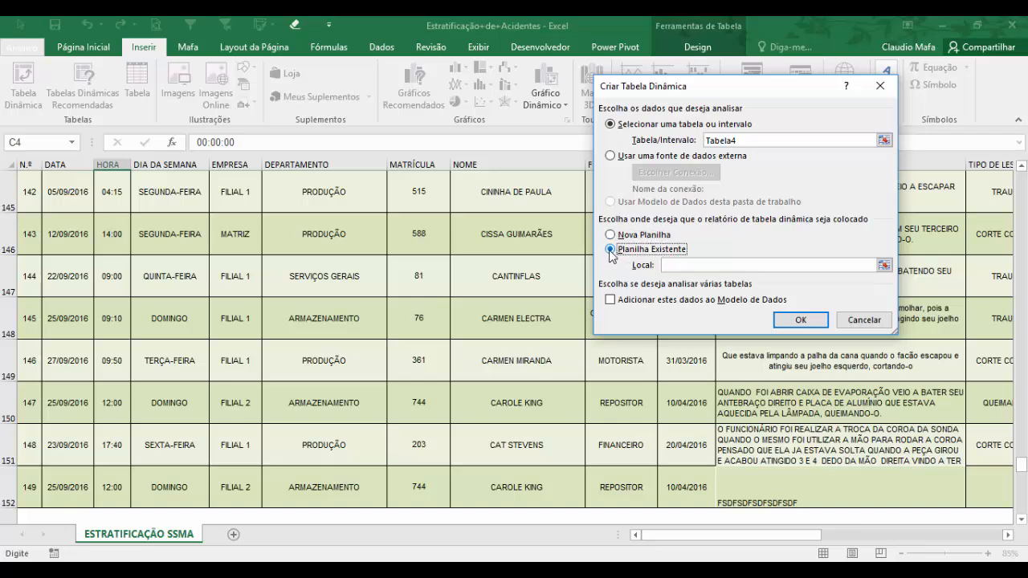
scroll(481, 337, down, 1)
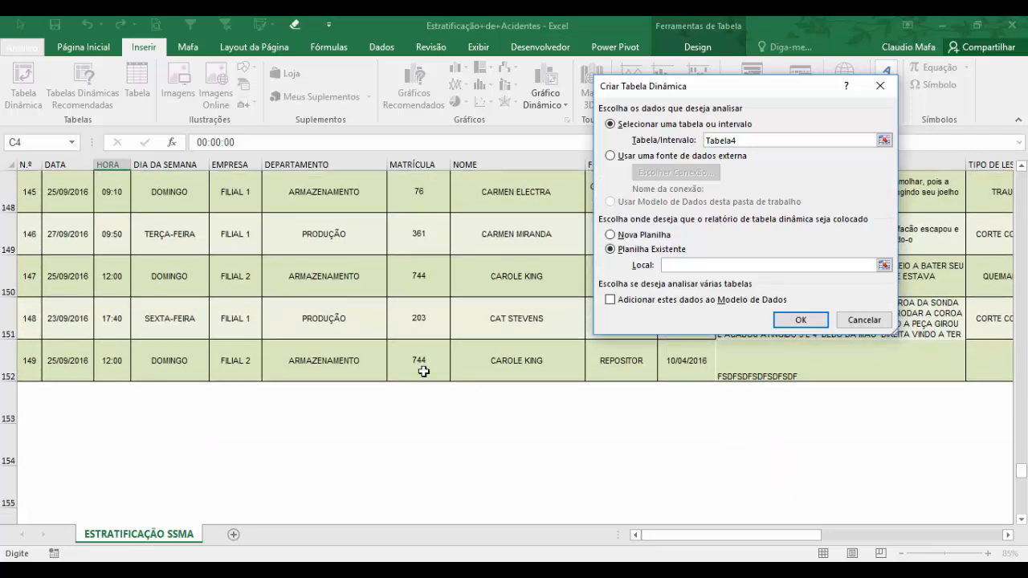
click(123, 413)
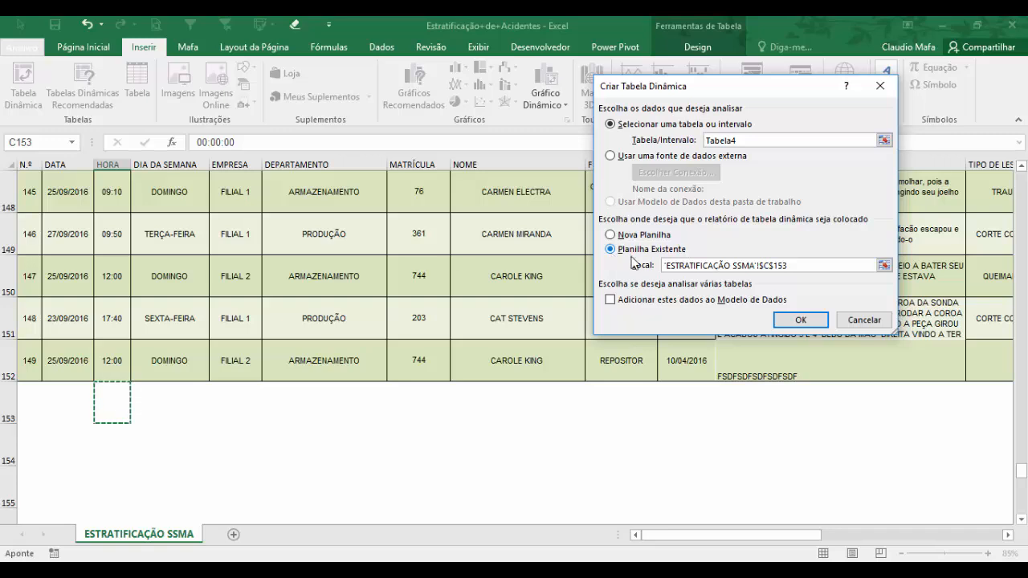
click(611, 235)
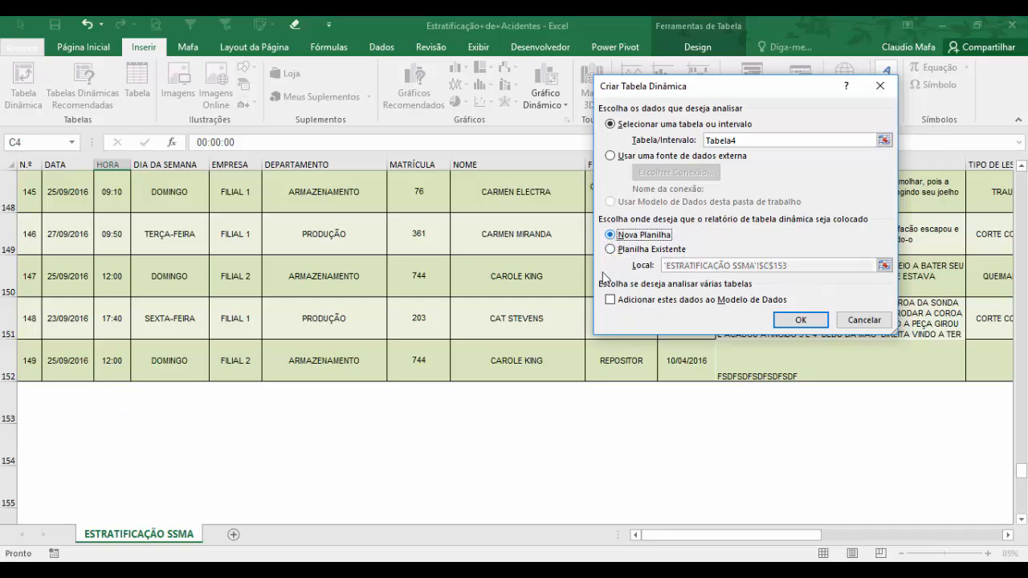
click(610, 249)
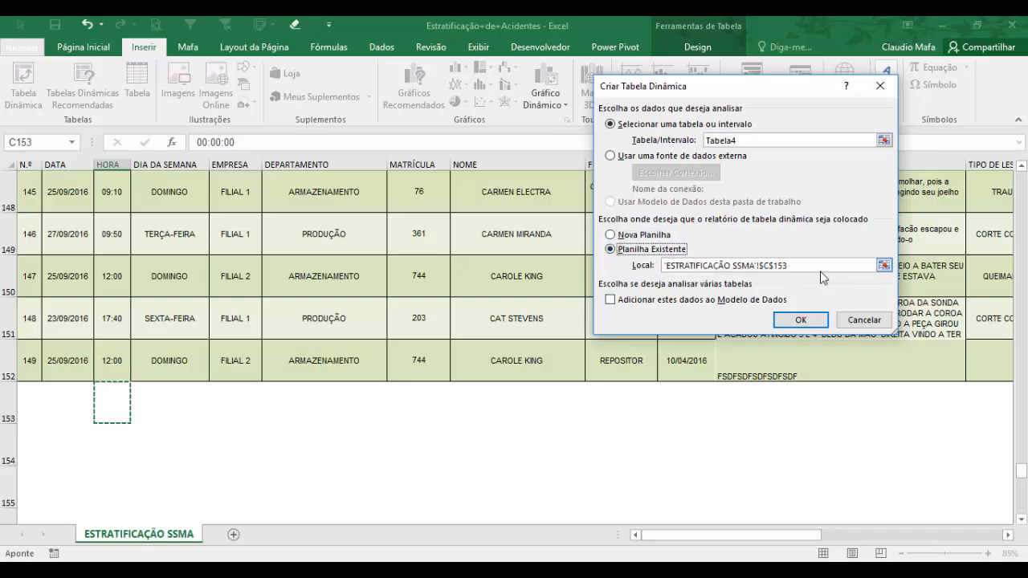
drag(796, 263, 665, 272)
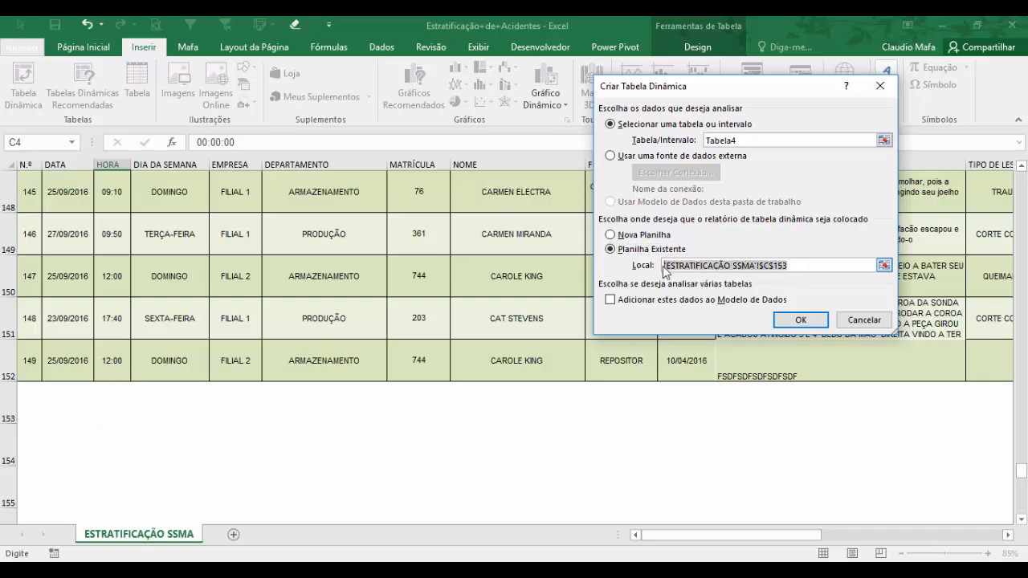
key(BackSpace)
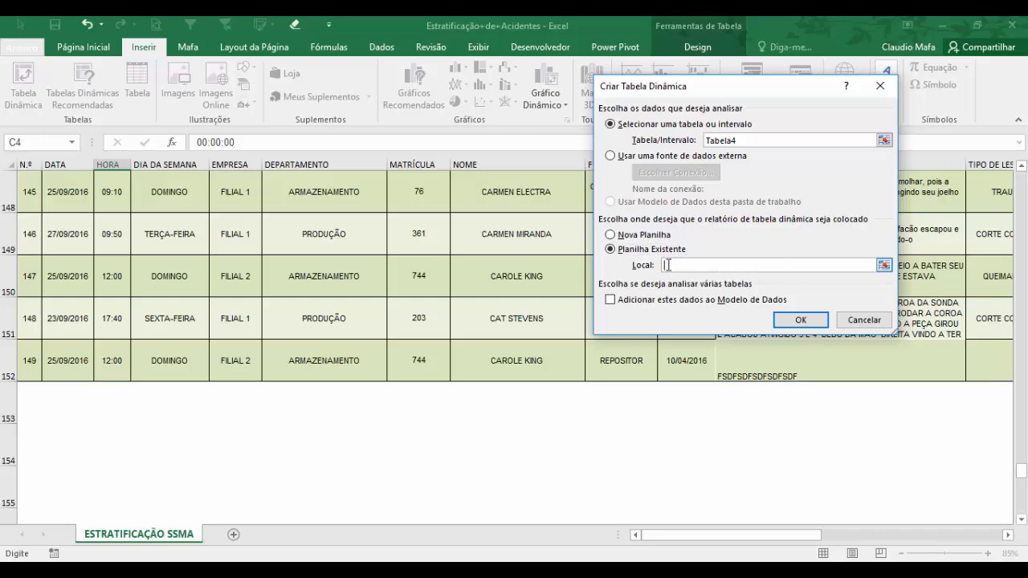
Step: Create the PivotTable on a new worksheet and move the ESTRATIFICAÇÃO SSMA sheet in front of it
click(612, 235)
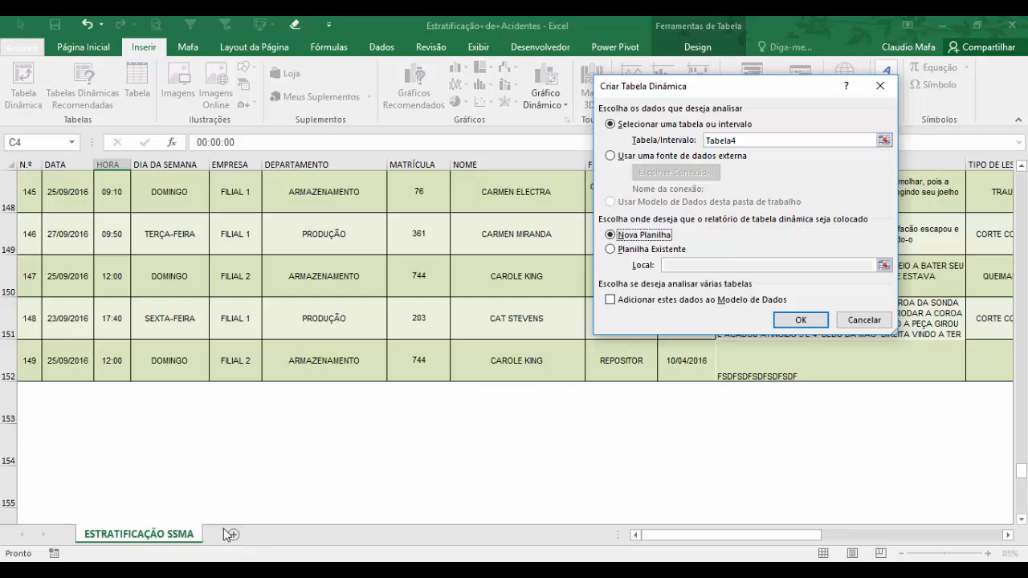
click(783, 321)
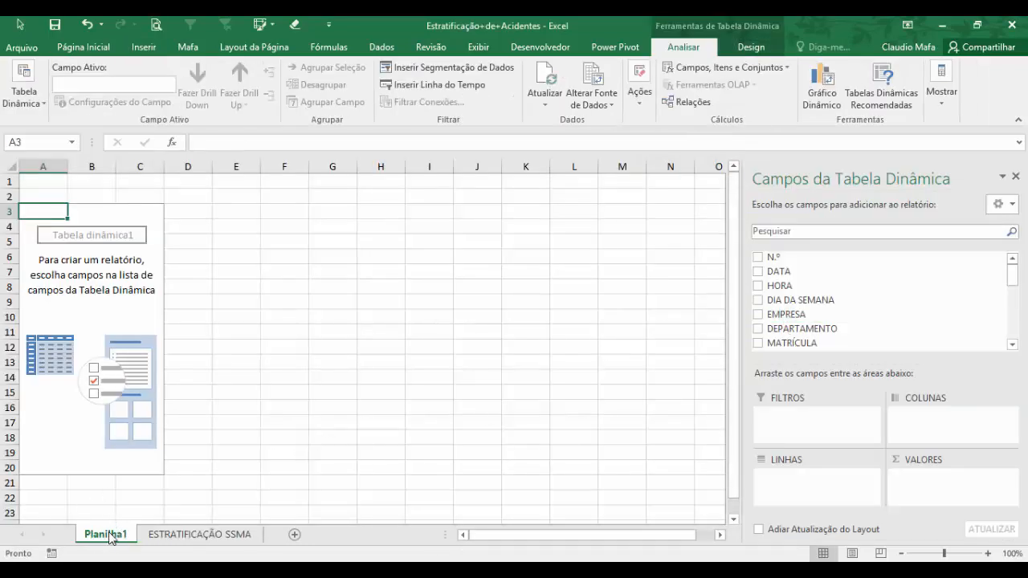
drag(170, 542, 96, 534)
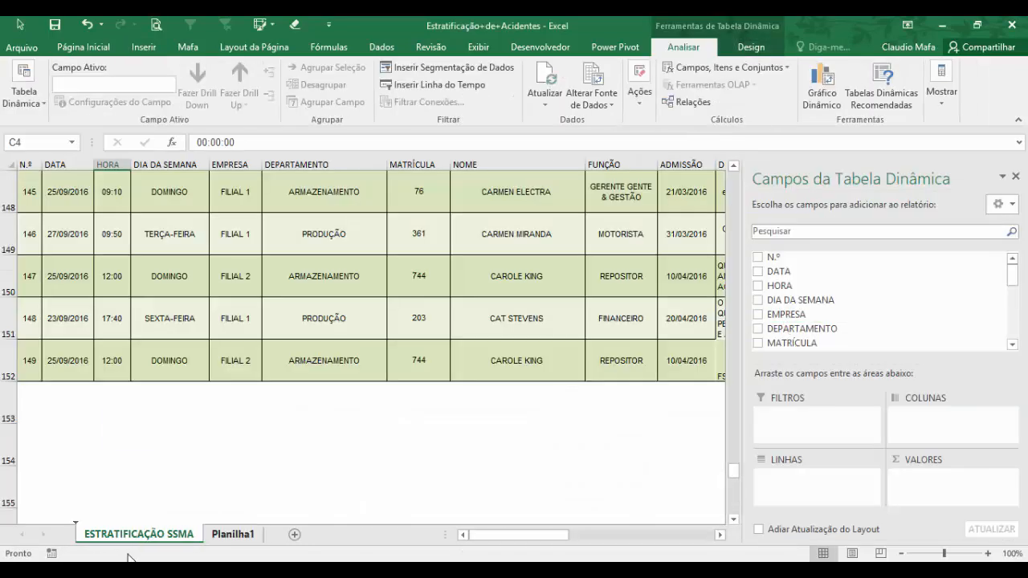
Step: Rename the new PivotTable sheet as Tabela Dinâmica
click(232, 535)
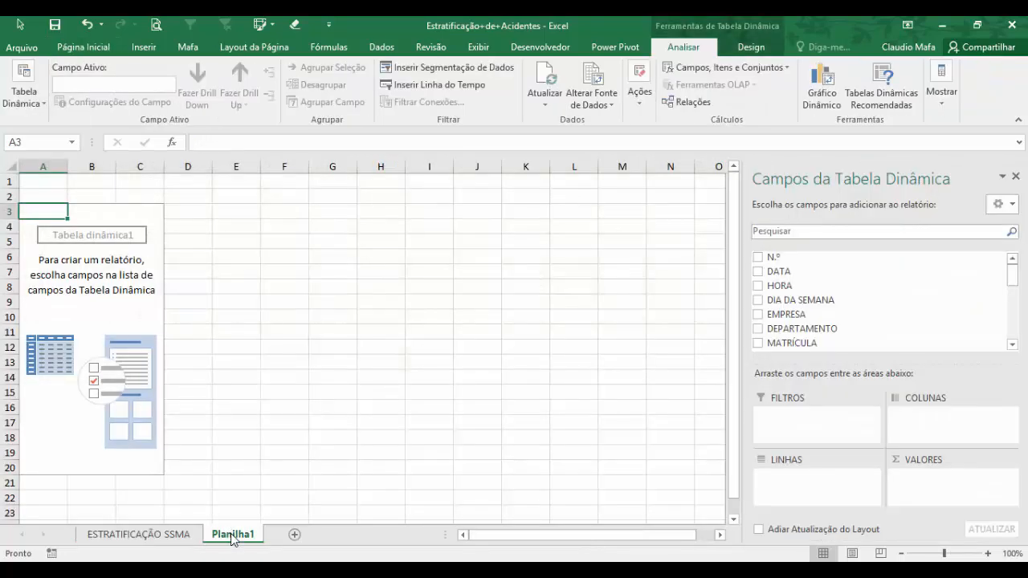
double_click(232, 535)
text(ta)
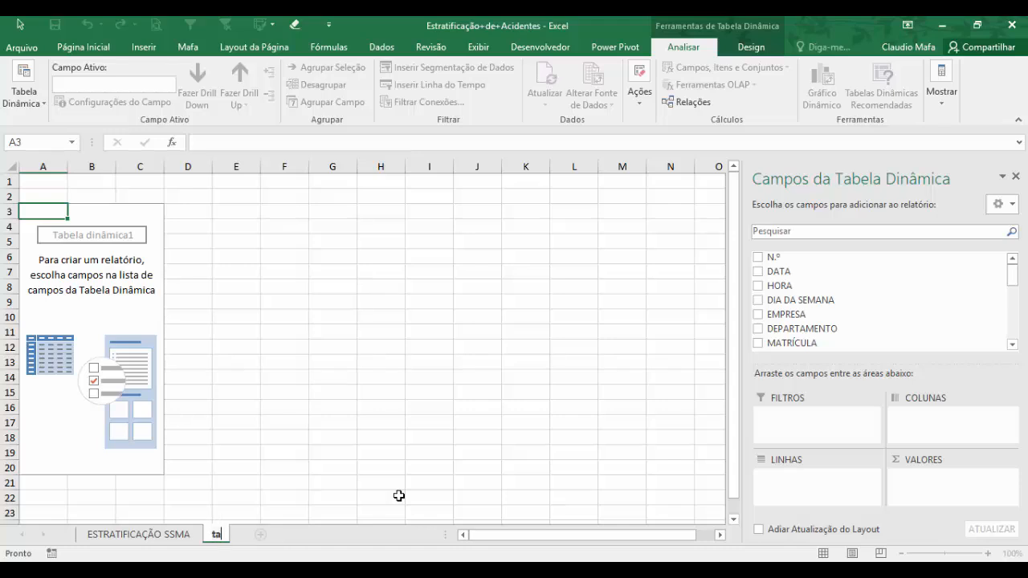
text(bel)
key(BackSpace)
key(BackSpace)
key(BackSpace)
key(BackSpace)
key(BackSpace)
text(Tabela Dinâ)
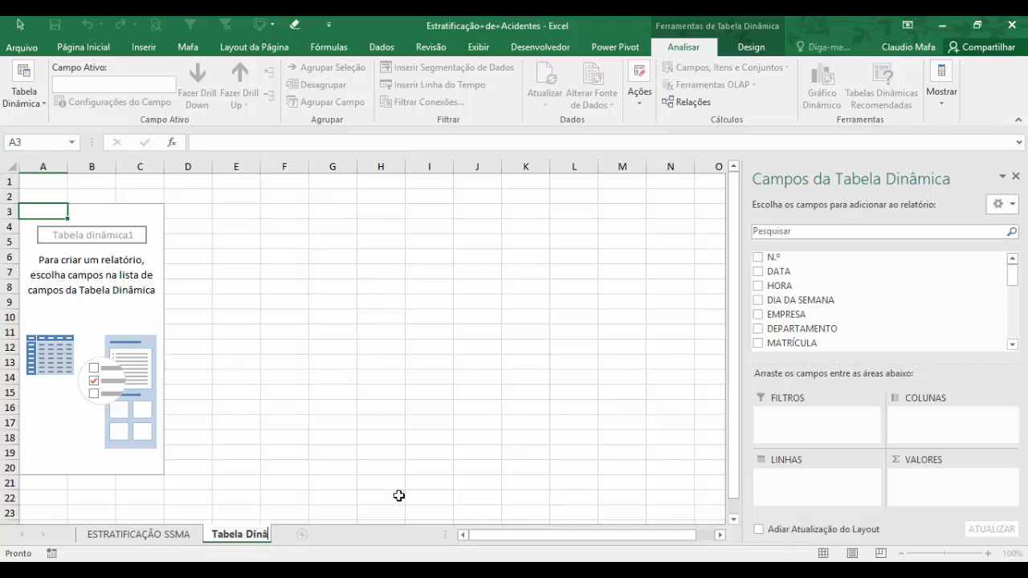
text(mica)
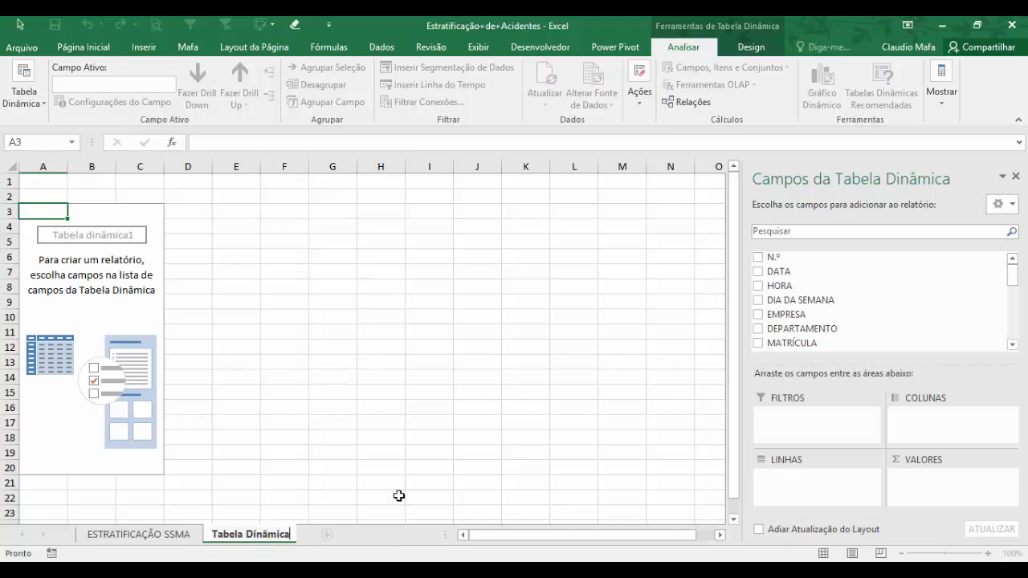
click(317, 394)
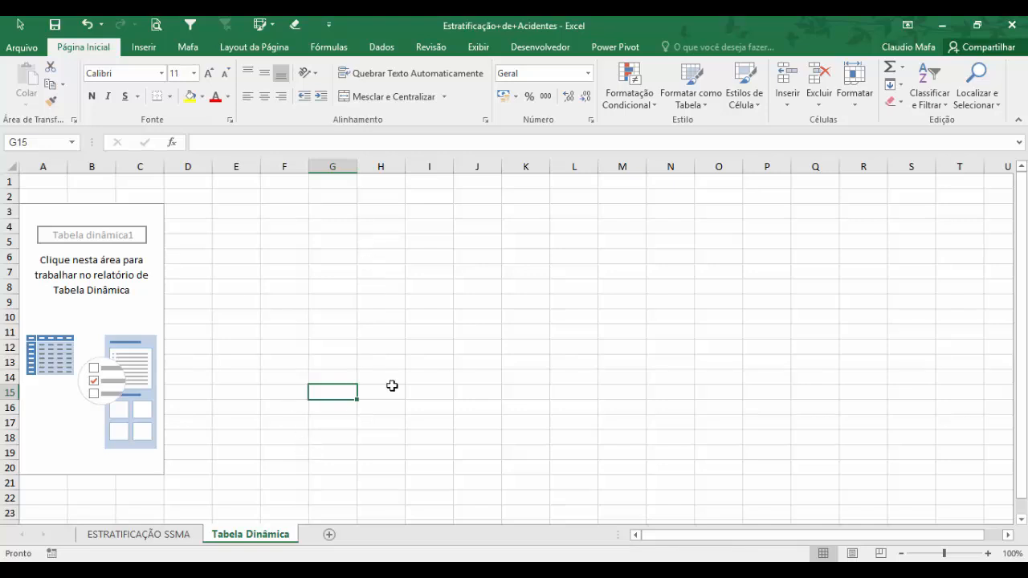
Step: Compare which contextual tools are offered for cells inside and outside the accident table and for cells outside the PivotTable
click(180, 536)
click(355, 415)
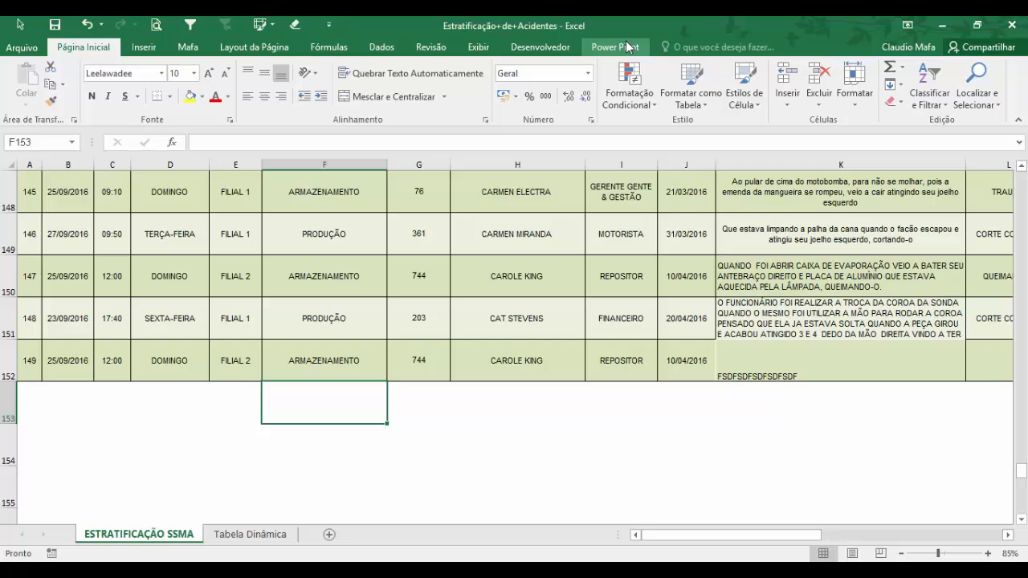
click(468, 275)
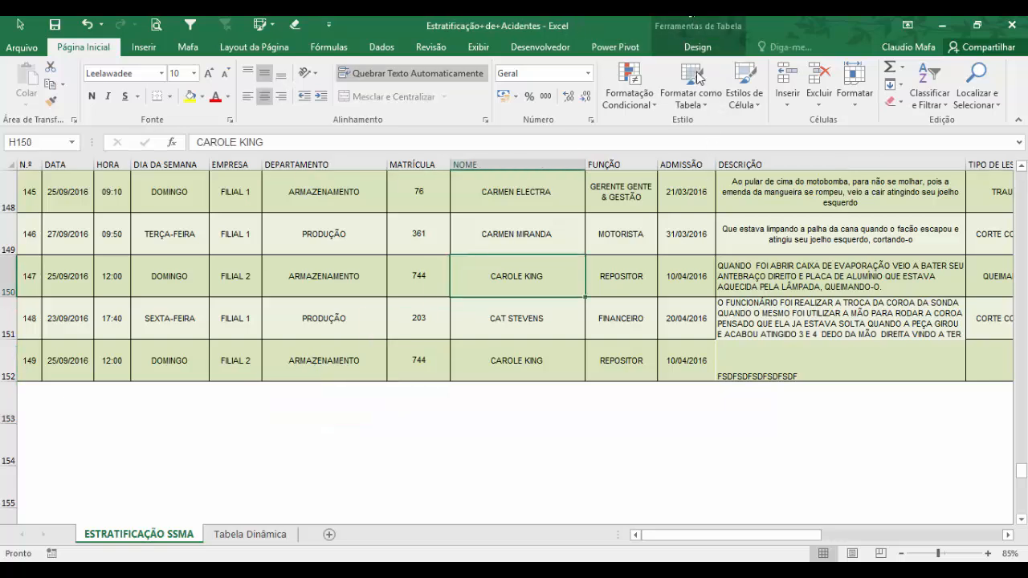
click(265, 535)
click(237, 237)
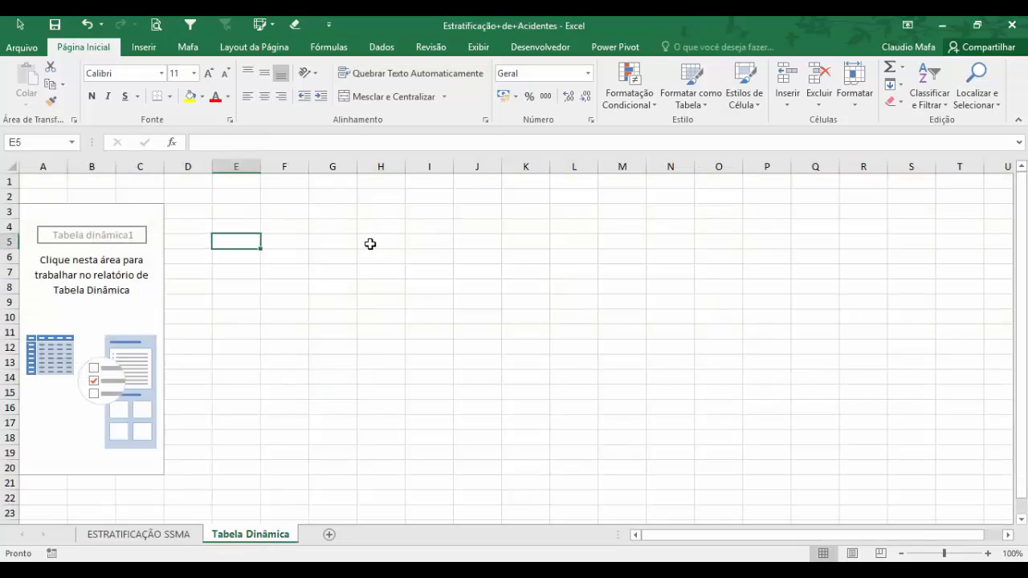
click(333, 365)
click(202, 257)
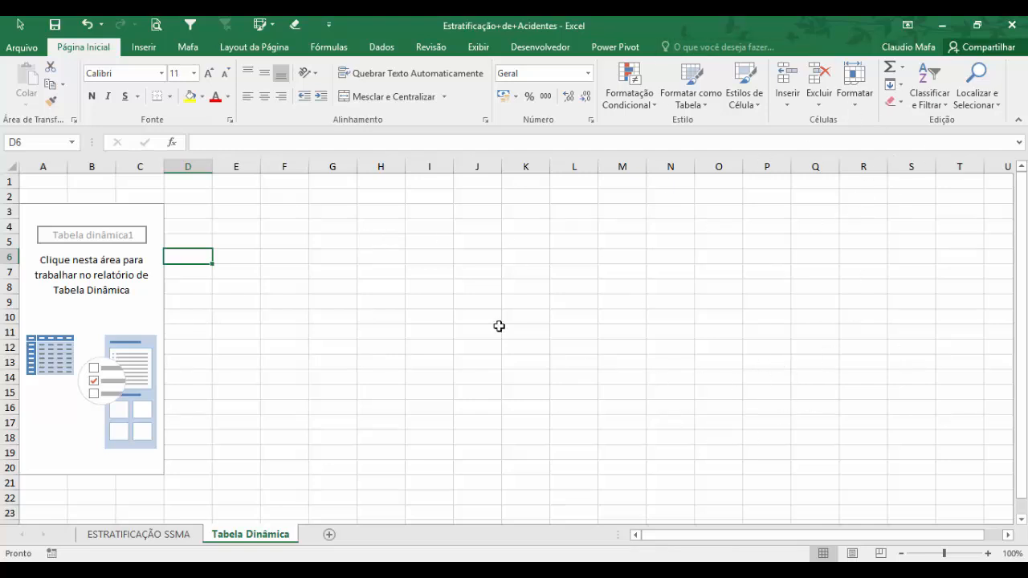
Step: Add DIA DA SEMANA to the PivotTable's rows and also to its values as a count
click(35, 216)
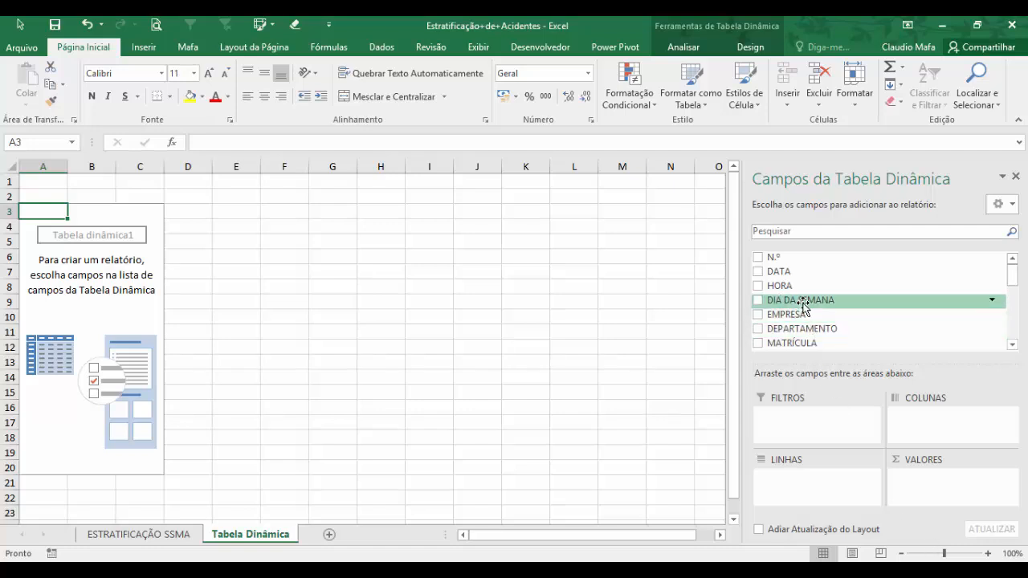
drag(803, 305, 828, 481)
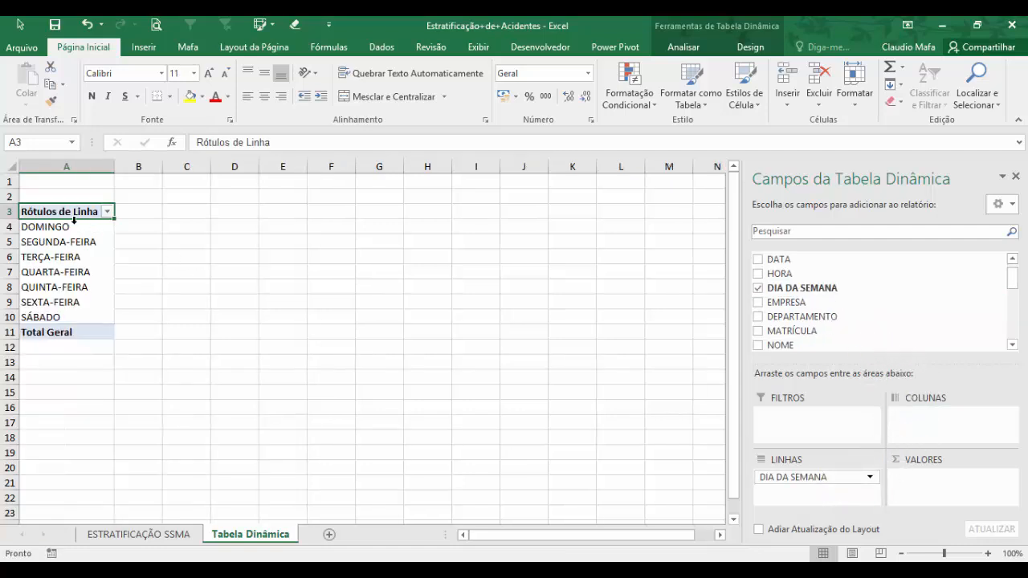
drag(72, 226, 69, 313)
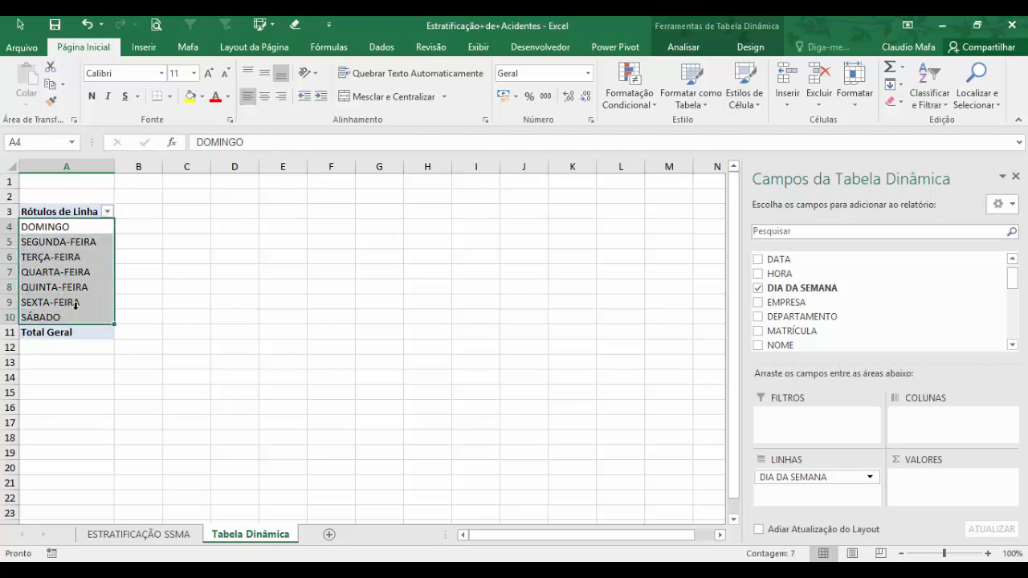
click(205, 299)
click(105, 243)
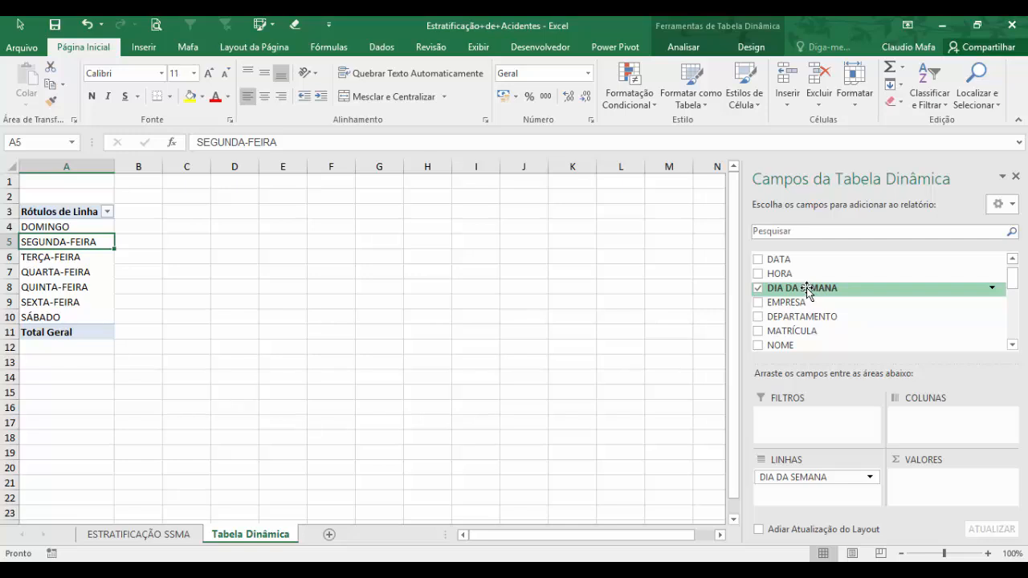
drag(806, 287, 949, 493)
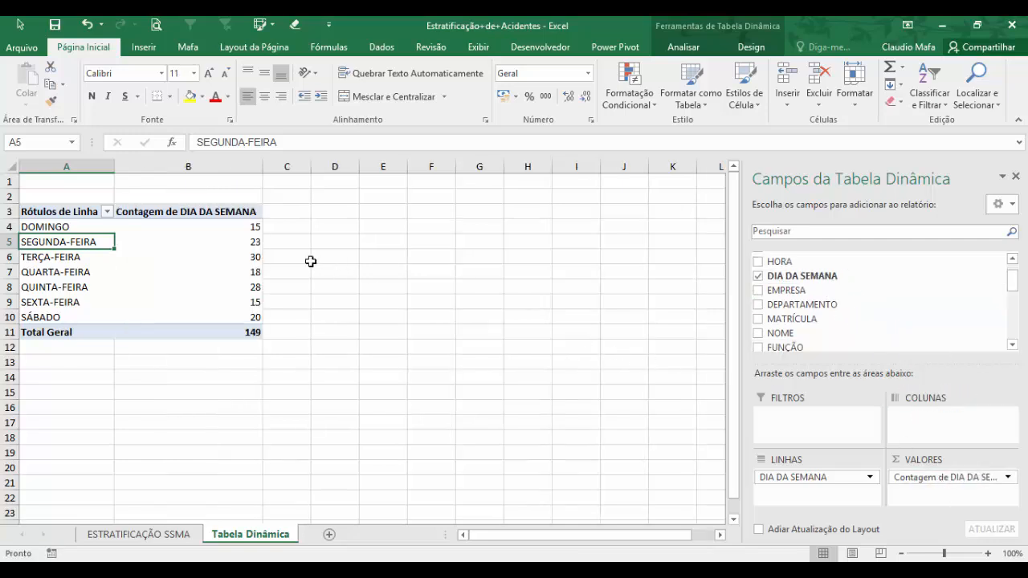
Step: Examine the accident counts per weekday and compare the grand total with the last record number in ESTRATIFICAÇÃO SSMA
click(222, 228)
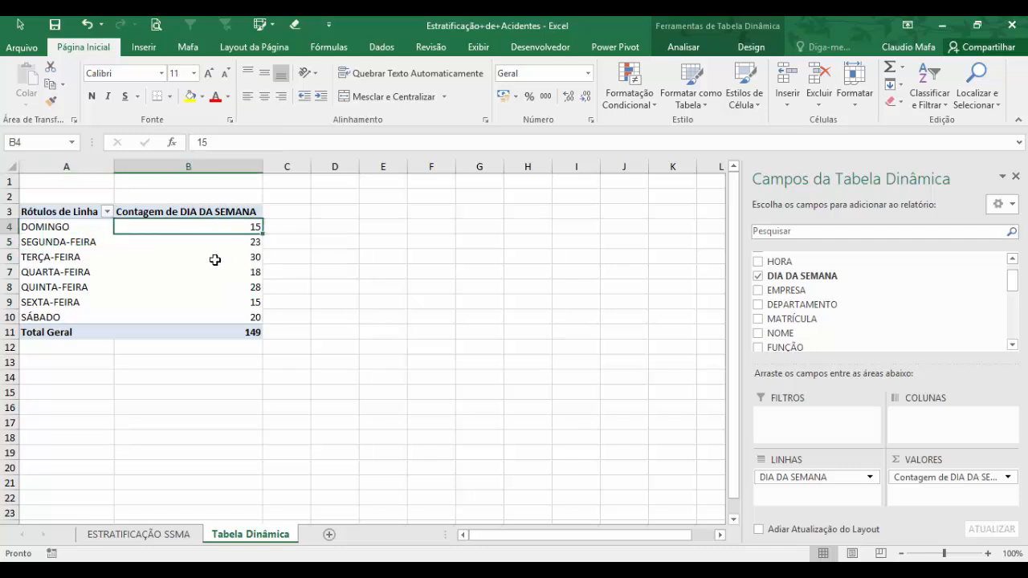
click(83, 227)
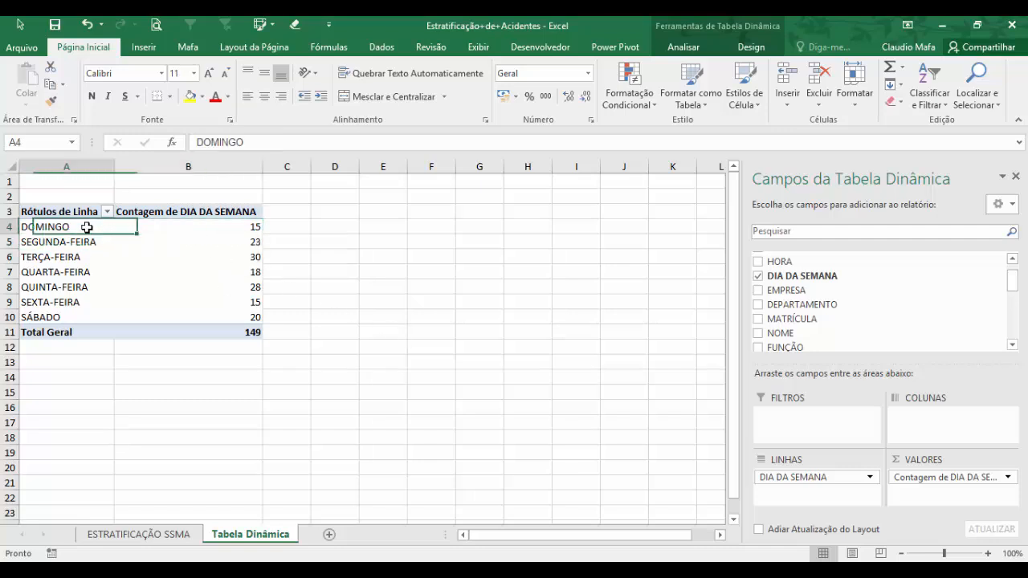
click(82, 254)
drag(246, 251, 236, 321)
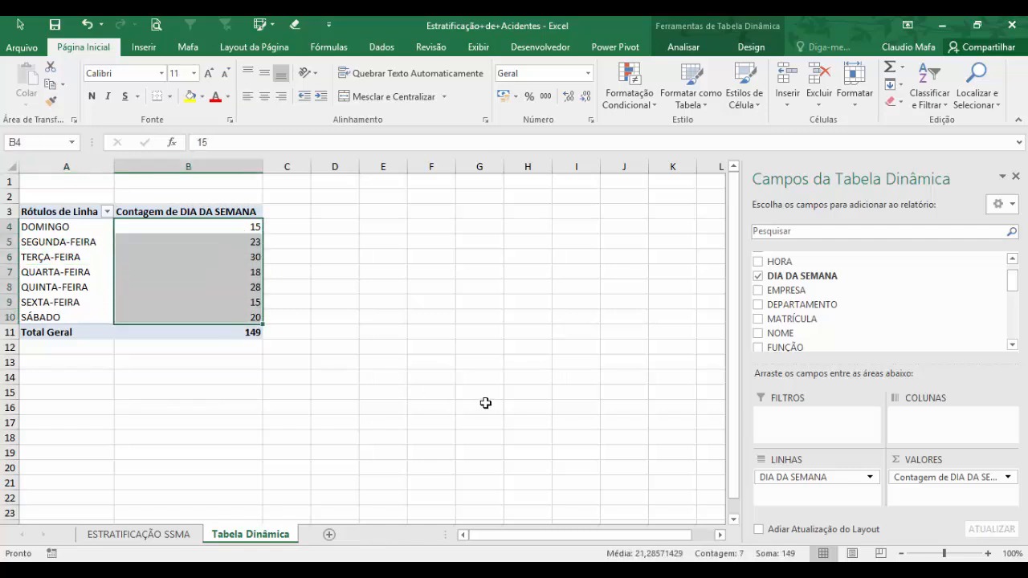
click(212, 332)
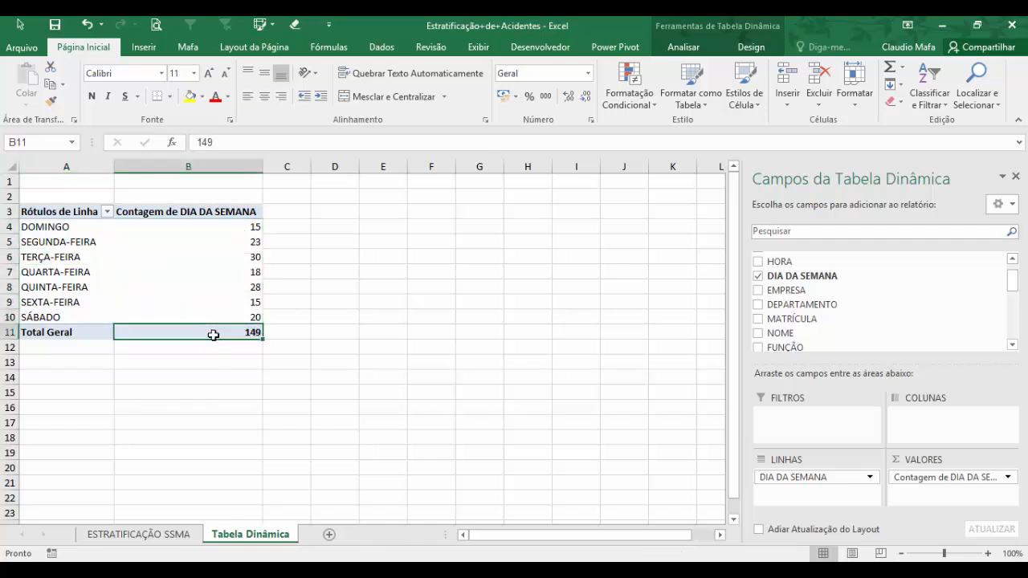
click(163, 535)
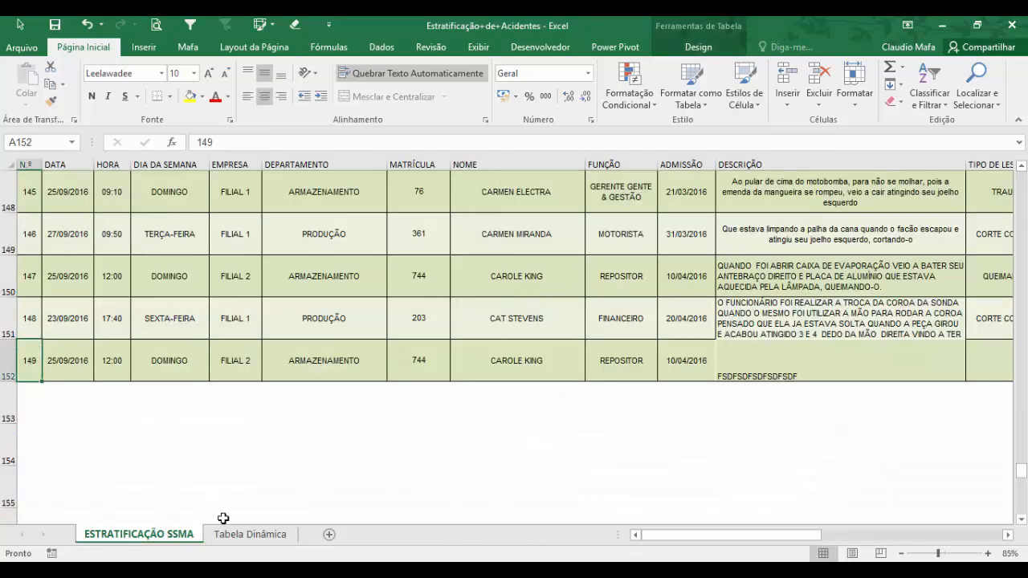
click(250, 535)
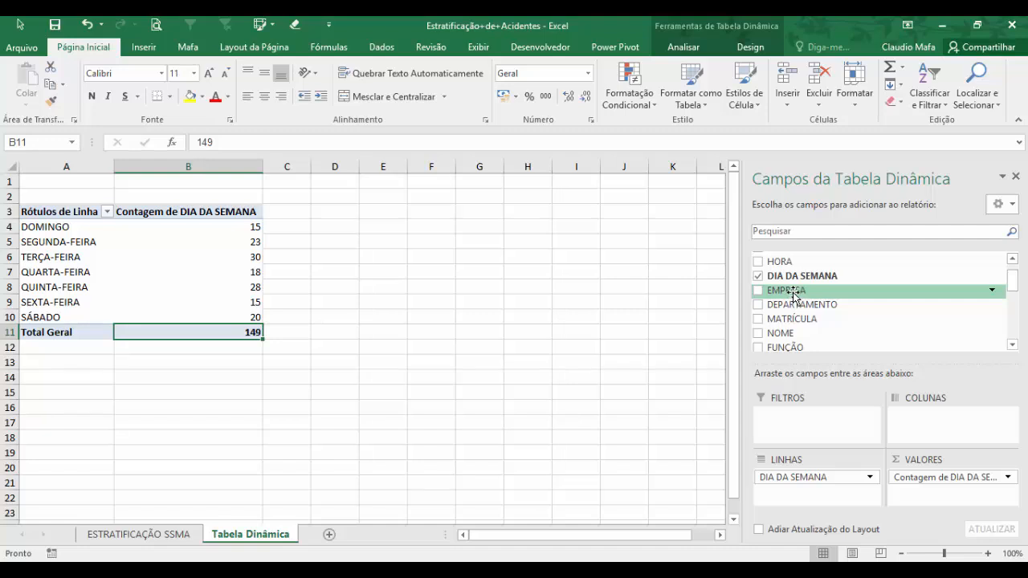
Step: Add EMPRESA as the PivotTable's column field and review the accident counts by weekday and company
drag(792, 290, 930, 419)
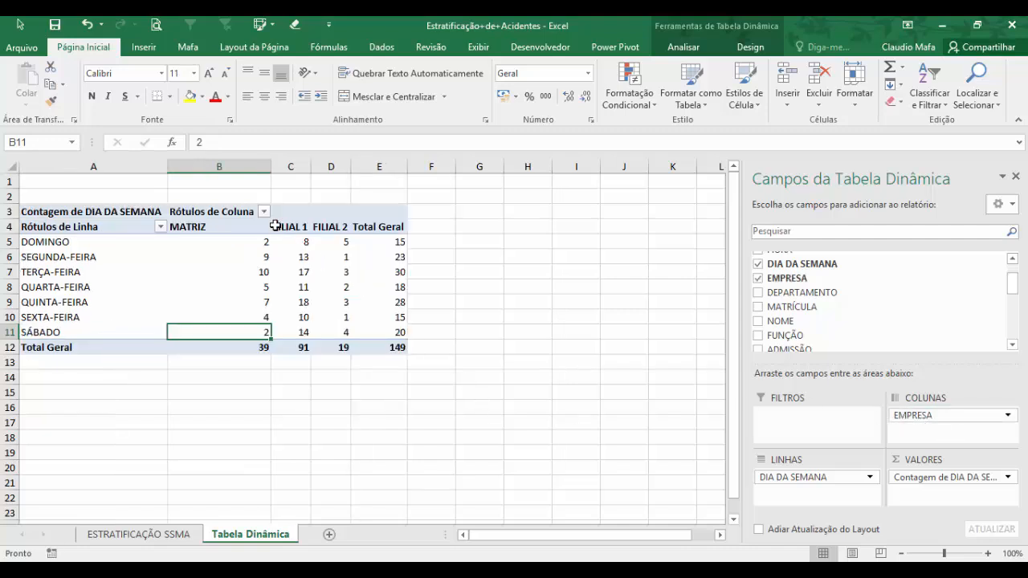
drag(272, 225, 383, 292)
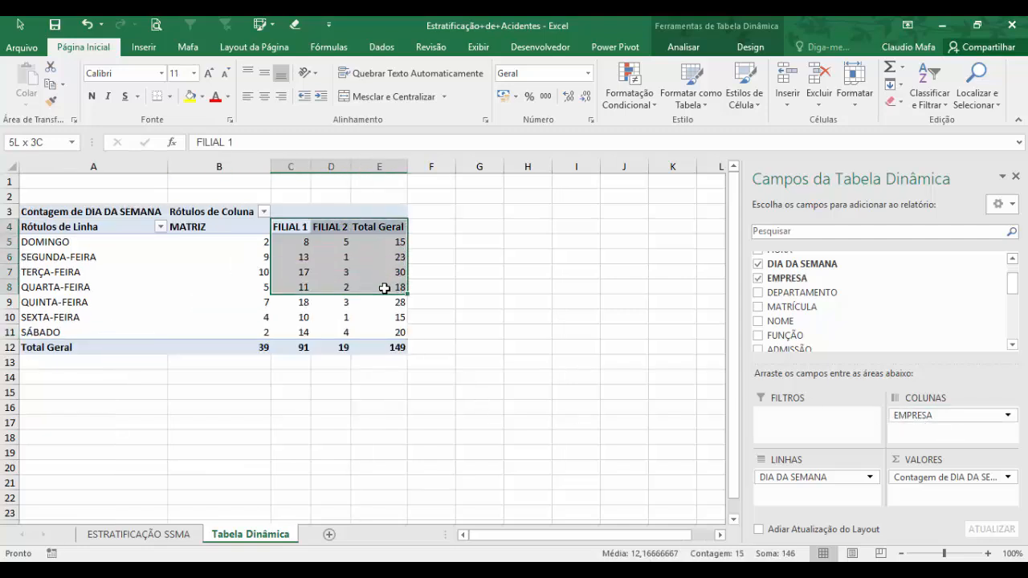
drag(239, 228, 387, 332)
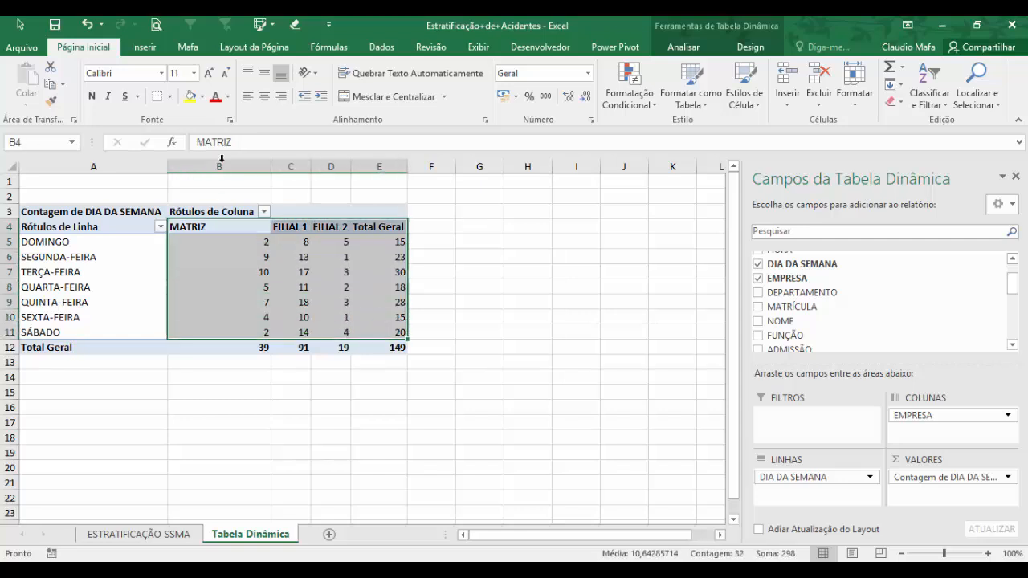
Step: Center the company headers and weekday counts, including the row totals, both horizontally and vertically
click(264, 96)
click(264, 74)
click(436, 346)
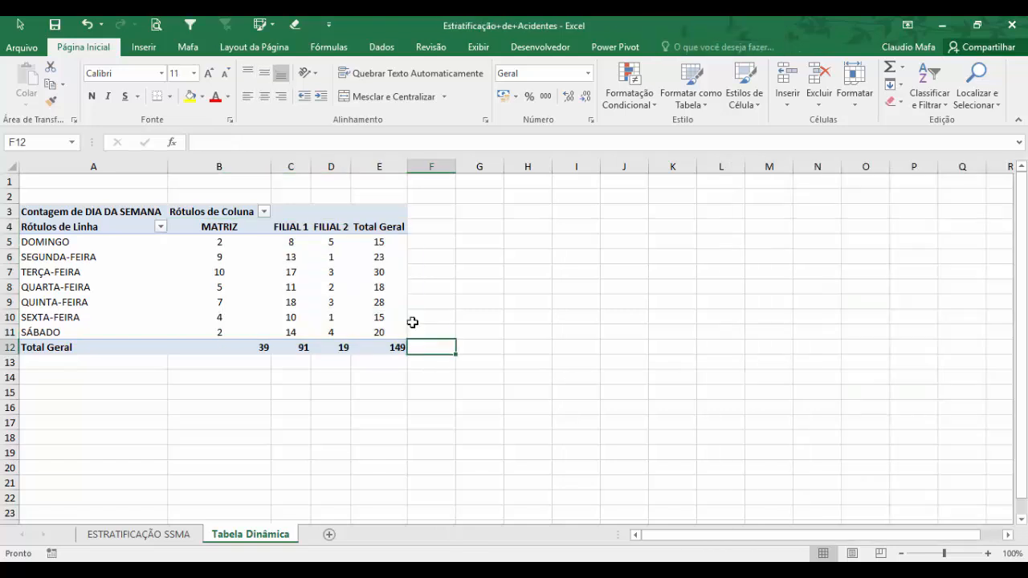
Step: Examine the PivotTable's Total Geral column and Total Geral row
click(376, 230)
click(380, 352)
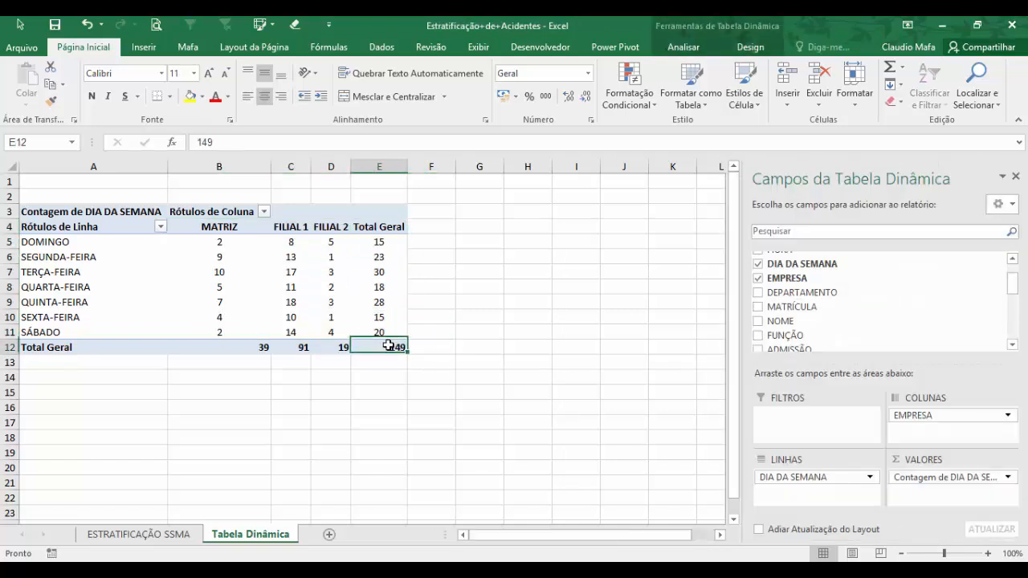
click(378, 230)
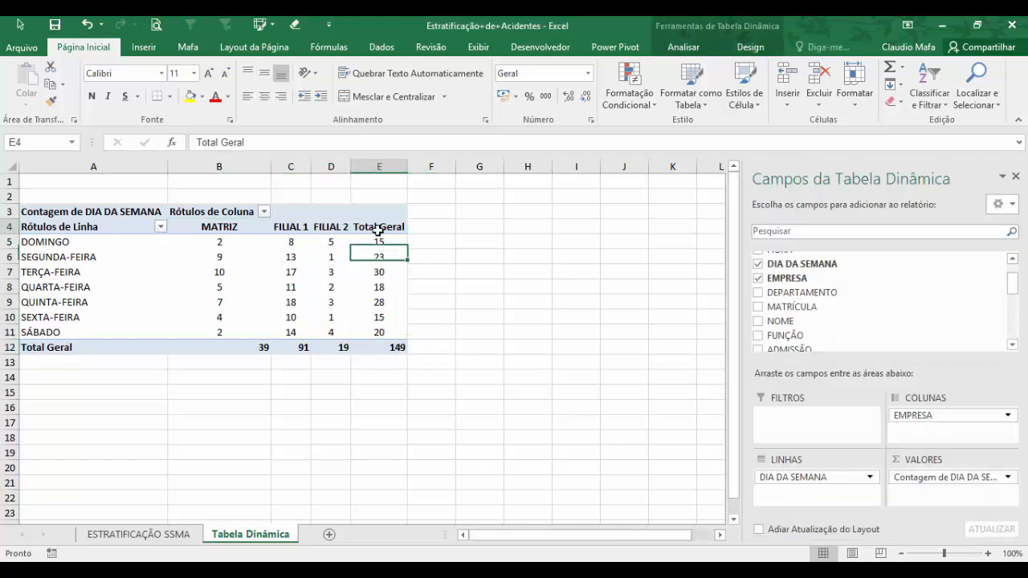
click(376, 346)
click(152, 348)
click(383, 213)
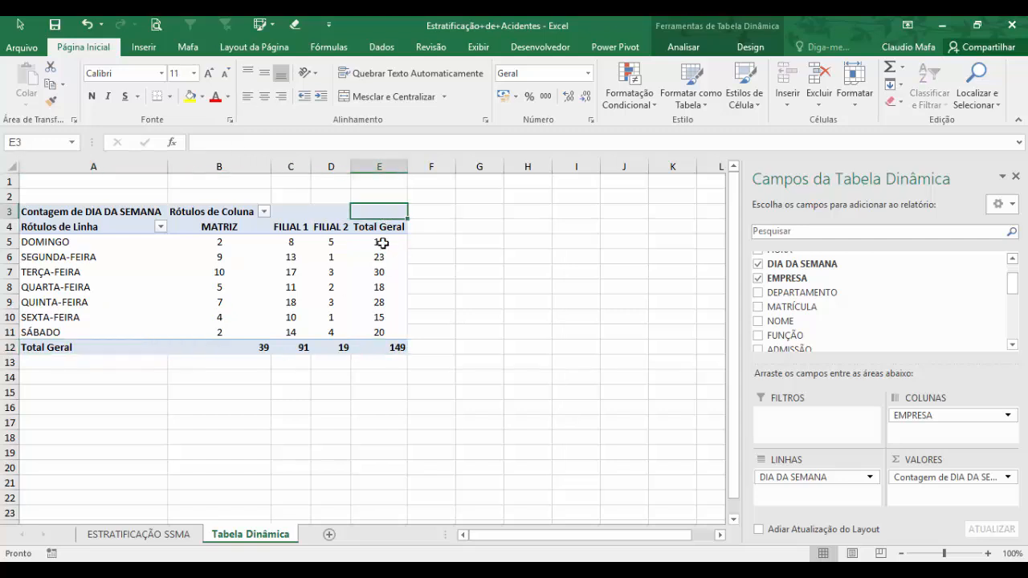
click(378, 343)
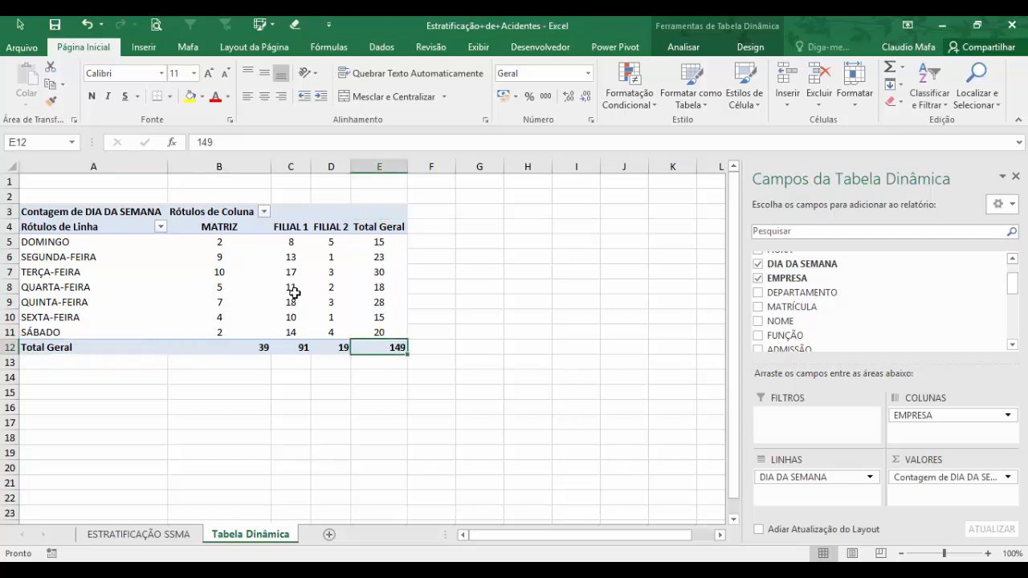
Step: Turn off the PivotTable's grand totals for both rows and columns
click(318, 228)
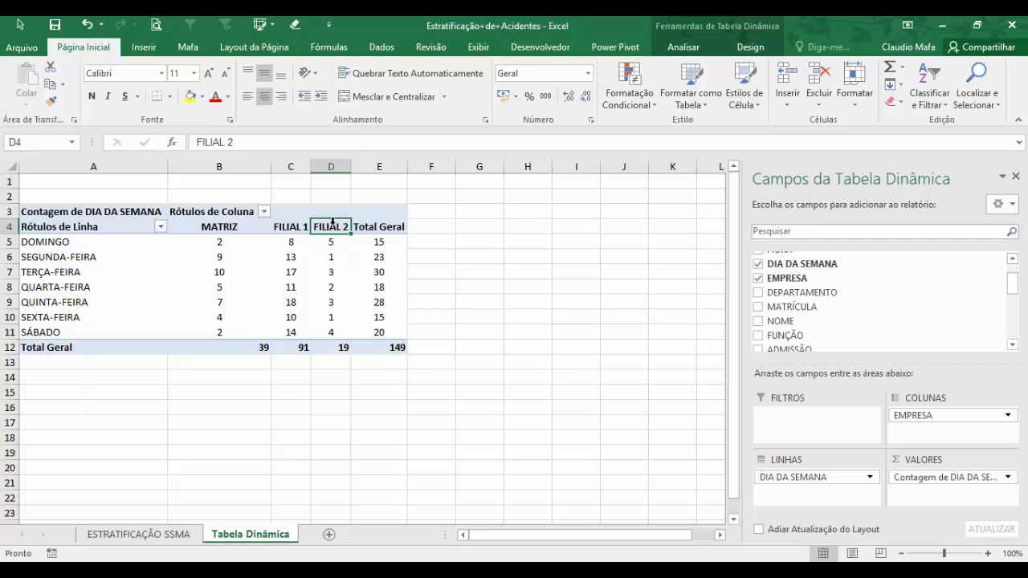
click(743, 48)
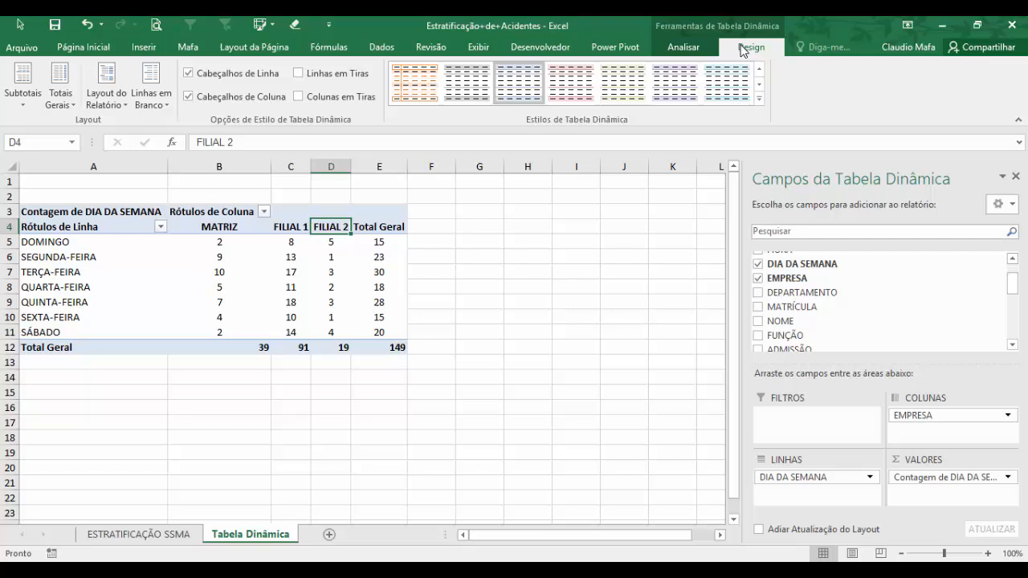
click(64, 112)
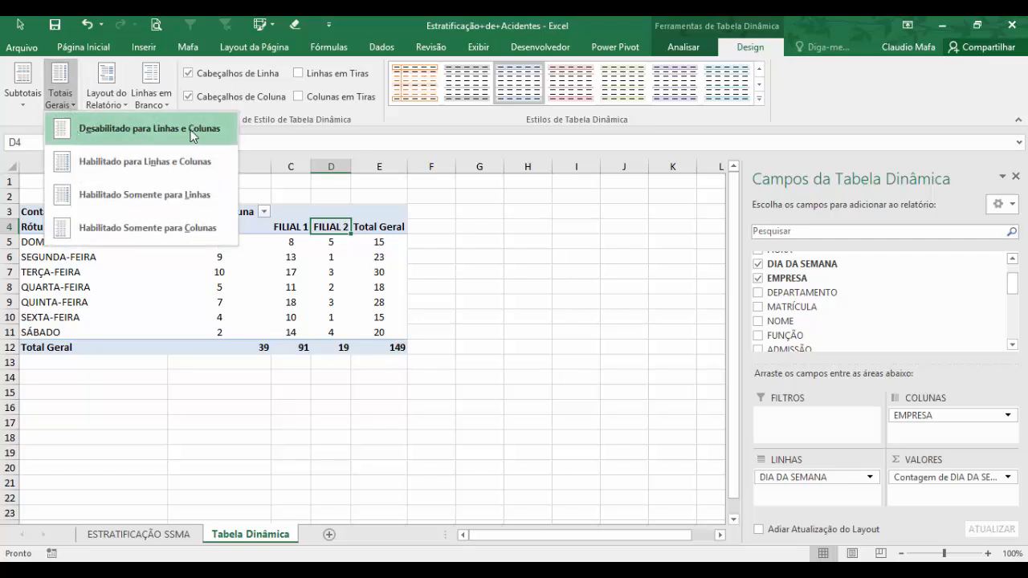
click(129, 137)
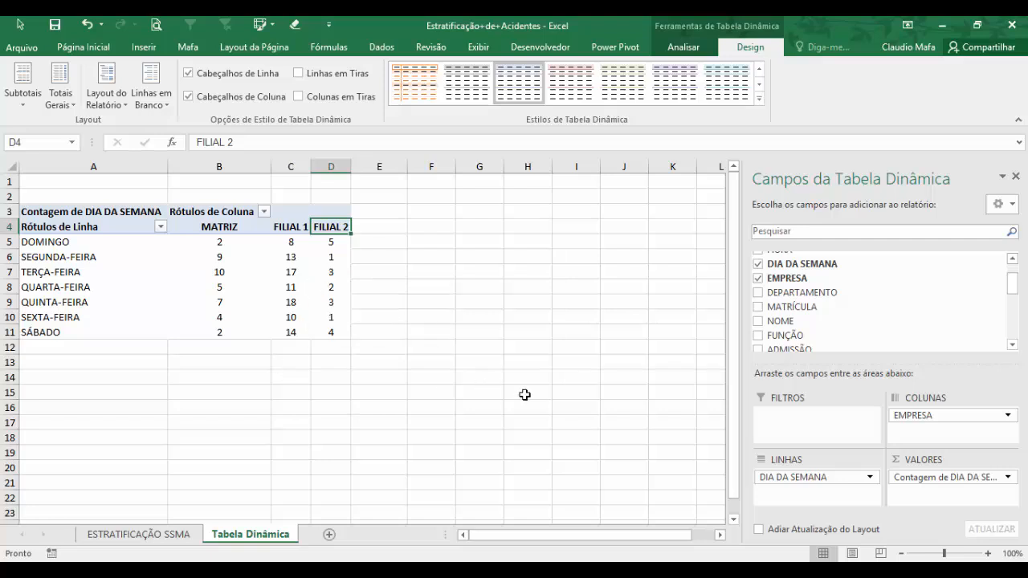
Step: Review the remaining weekday counts under MATRIZ, FILIAL 1 and FILIAL 2
drag(196, 243, 329, 332)
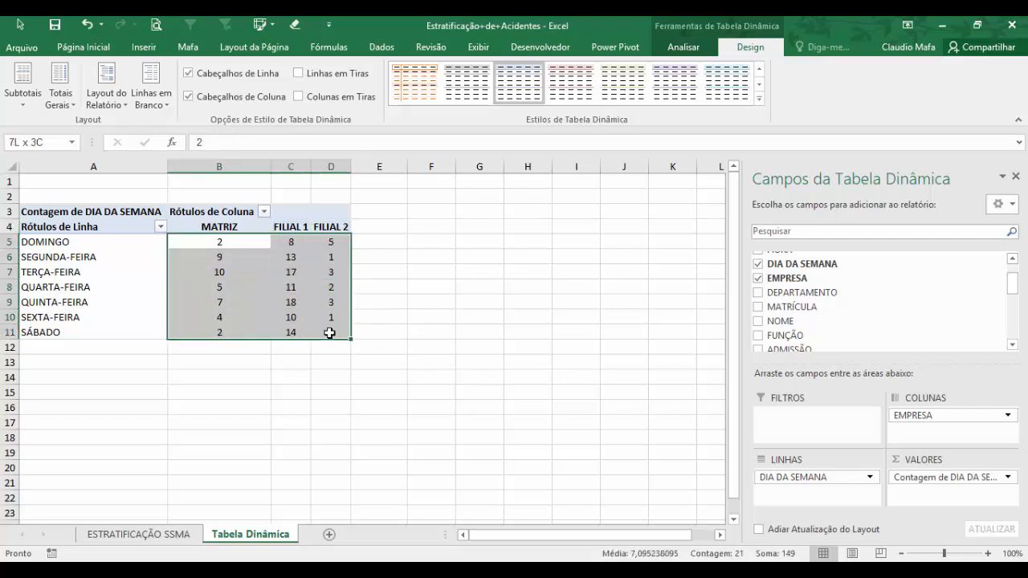
click(52, 242)
click(209, 229)
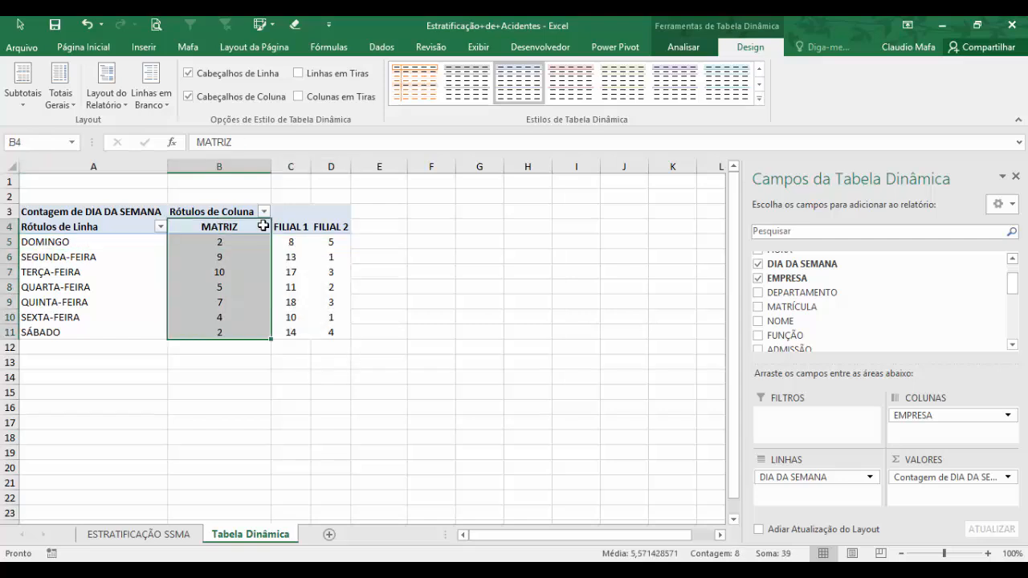
click(290, 228)
click(318, 227)
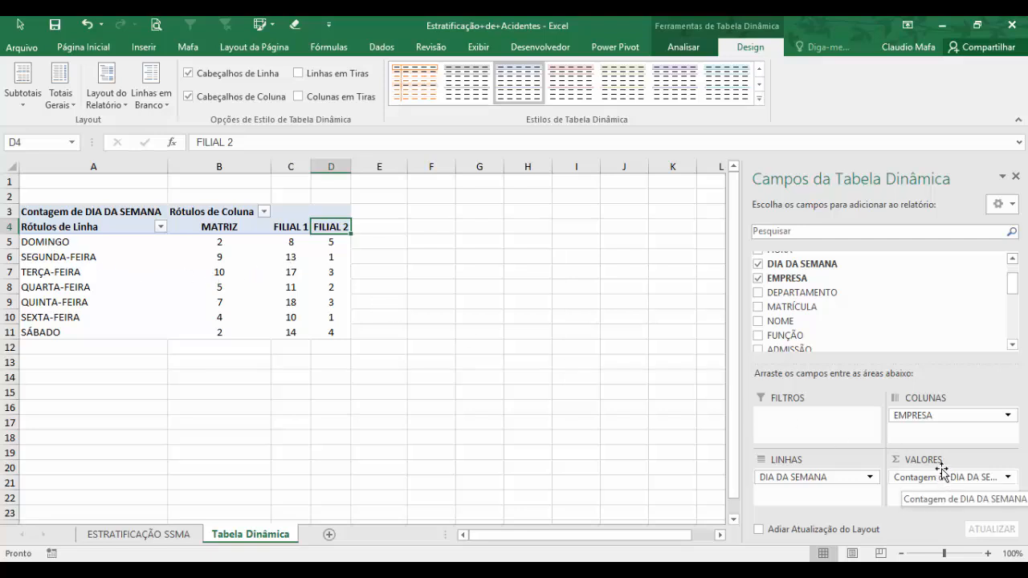
Step: Move EMPRESA from the columns to the rows beneath DIA DA SEMANA and review the companies nested under each weekday
drag(942, 418, 815, 491)
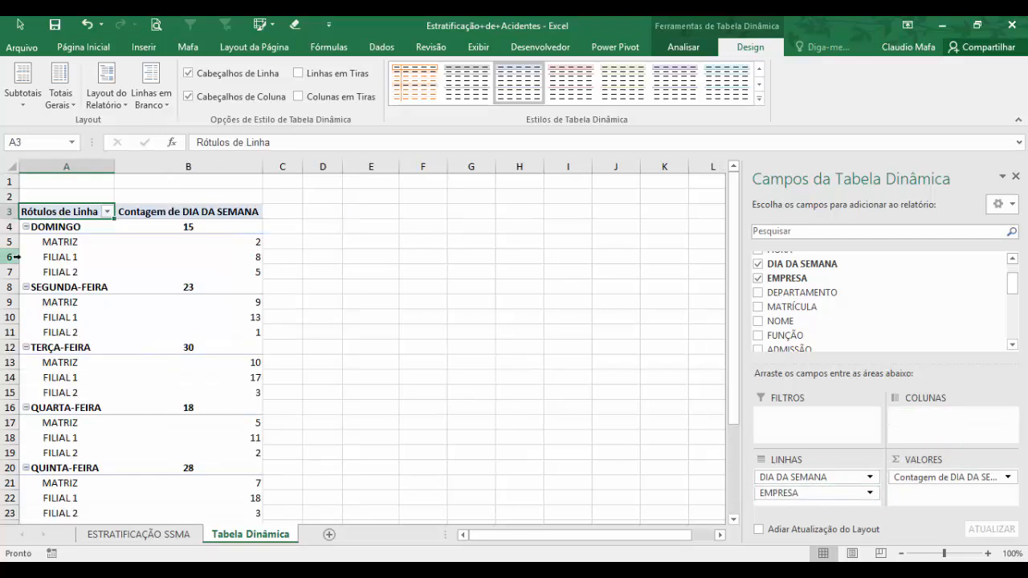
click(51, 240)
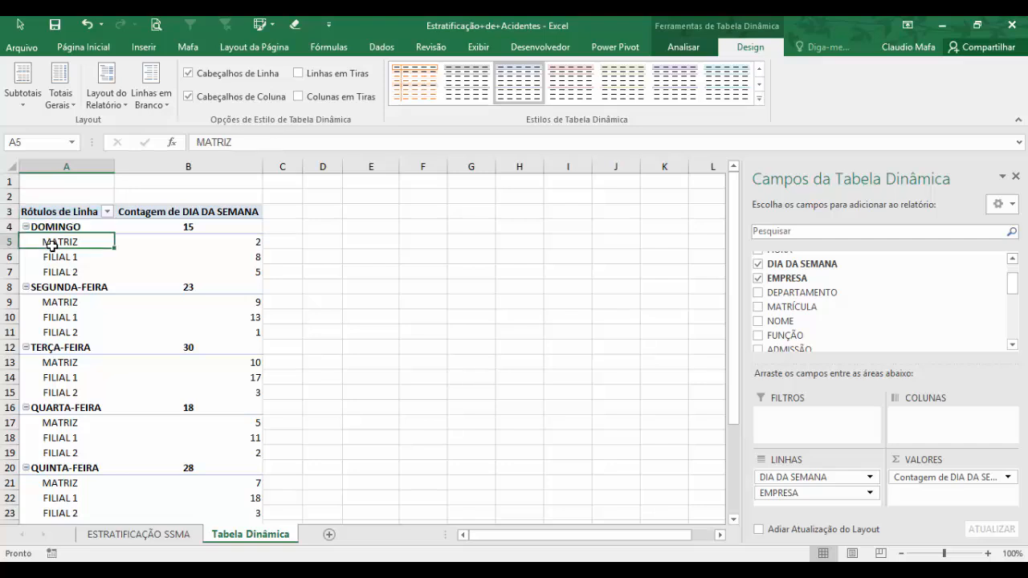
click(51, 257)
click(51, 271)
click(206, 283)
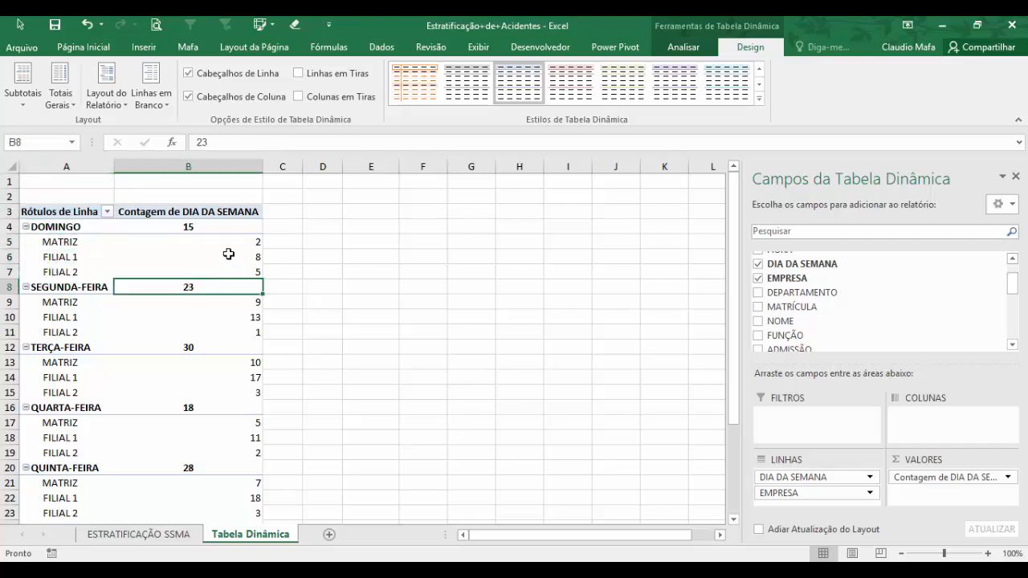
Step: Hide the PivotTable field list and check which commands are offered for the SEGUNDA-FEIRA count
click(73, 231)
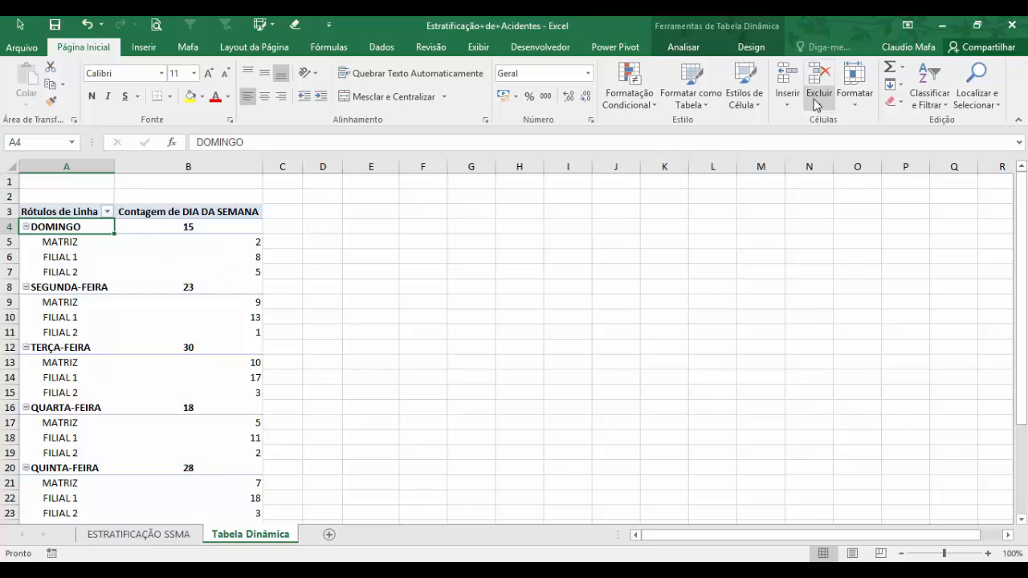
click(154, 289)
right_click(155, 294)
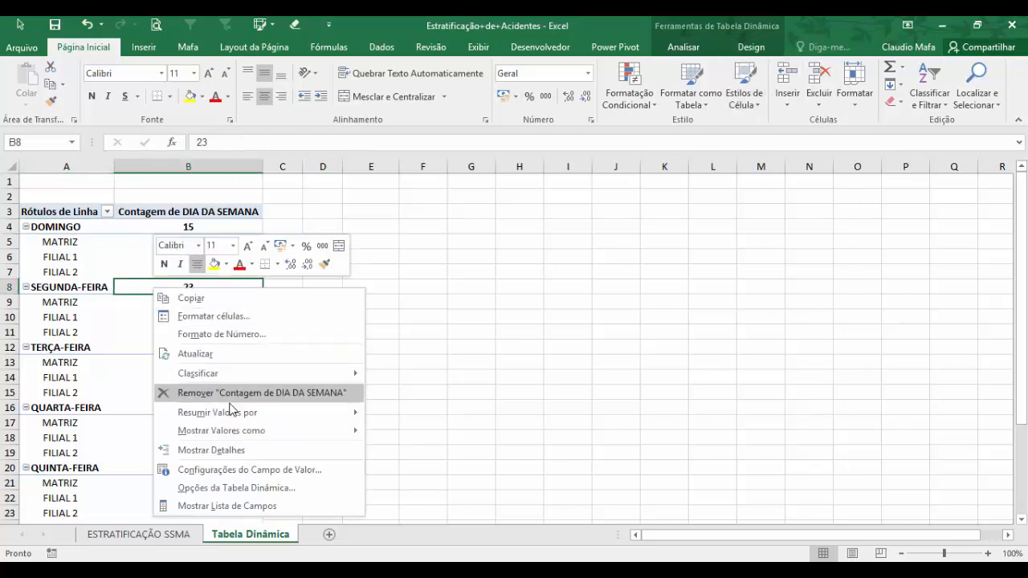
click(681, 282)
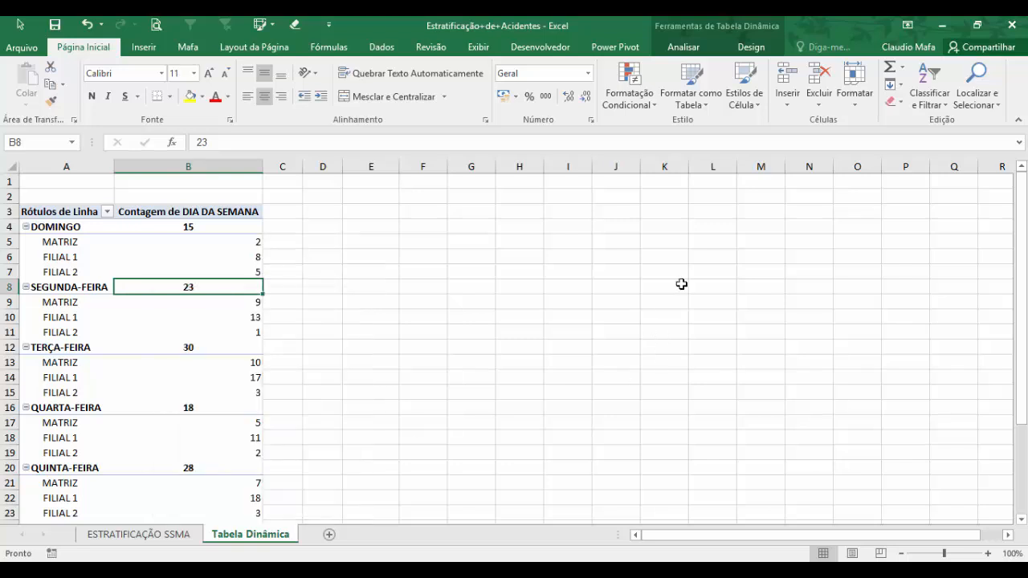
Step: Show the PivotTable field list again for the selected DOMINGO count
click(144, 222)
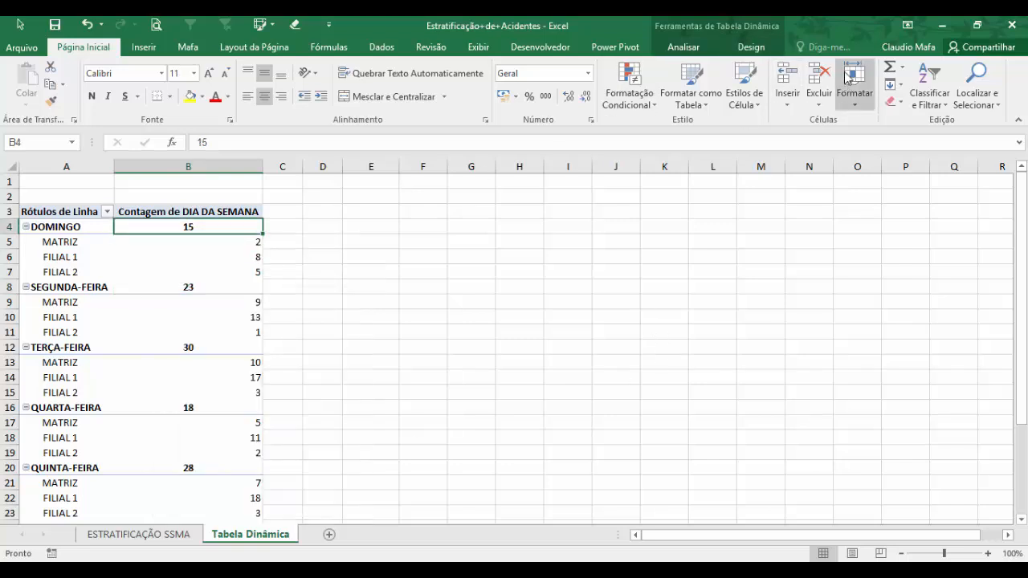
click(999, 106)
click(999, 106)
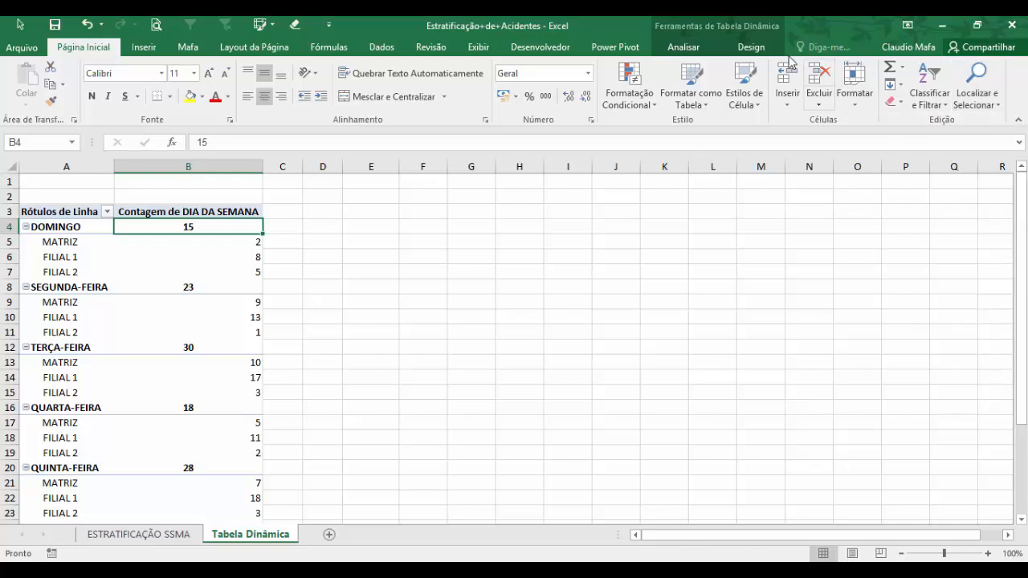
click(752, 47)
click(711, 53)
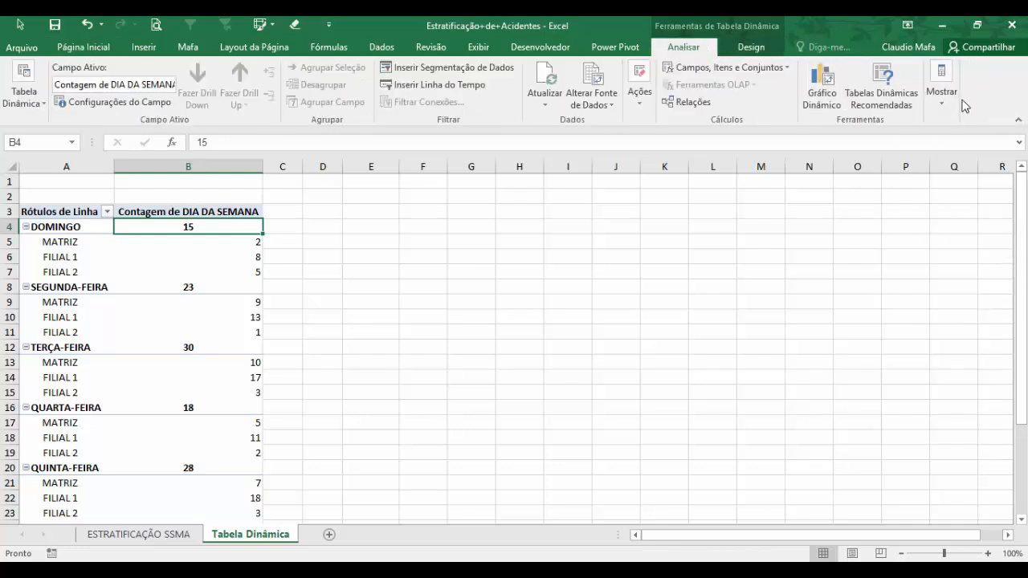
click(941, 87)
click(921, 152)
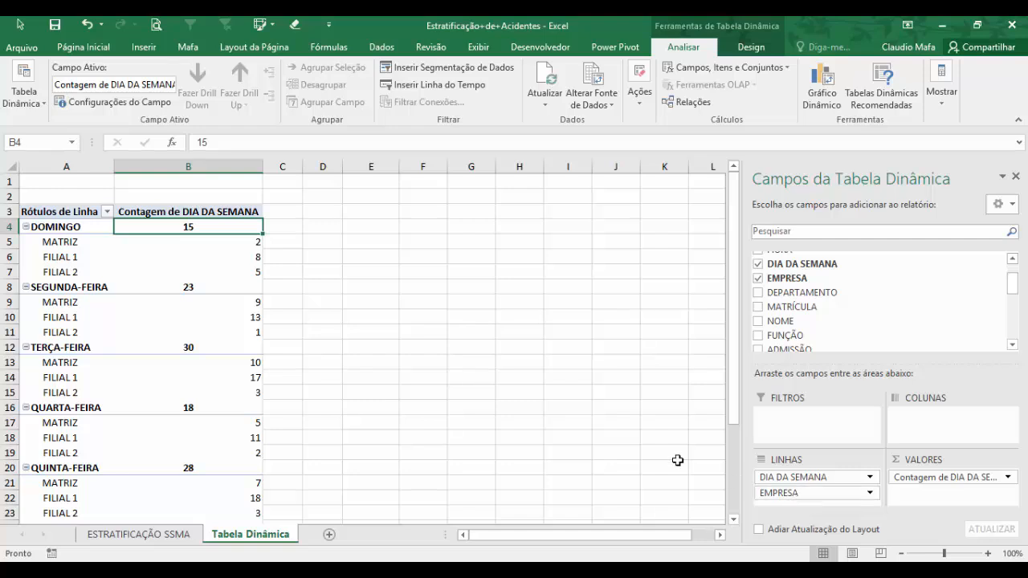
Step: Rearrange the PivotTable with EMPRESA as rows and DIA DA SEMANA as columns, and review the counts
drag(58, 241, 58, 273)
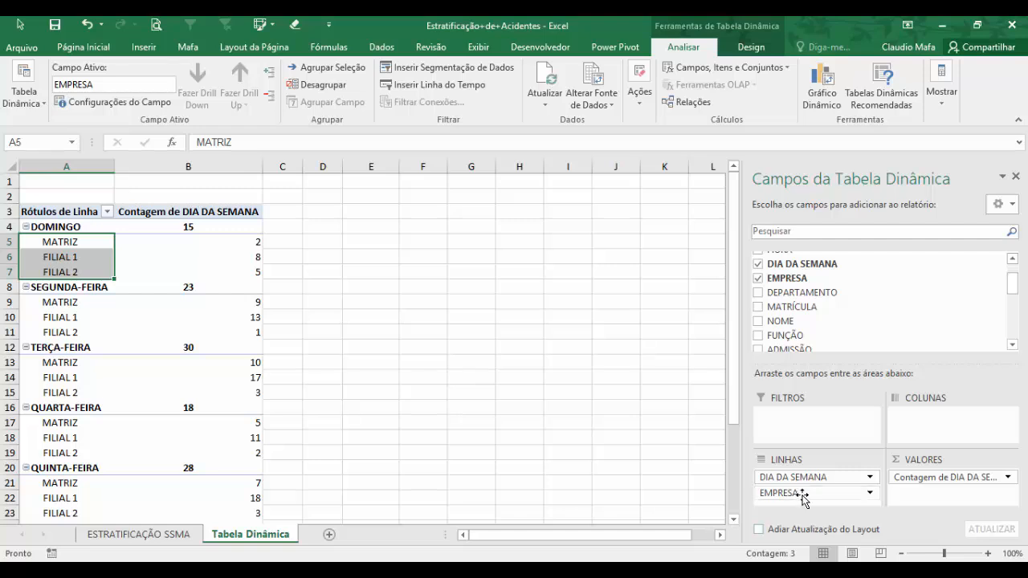
drag(803, 491, 949, 435)
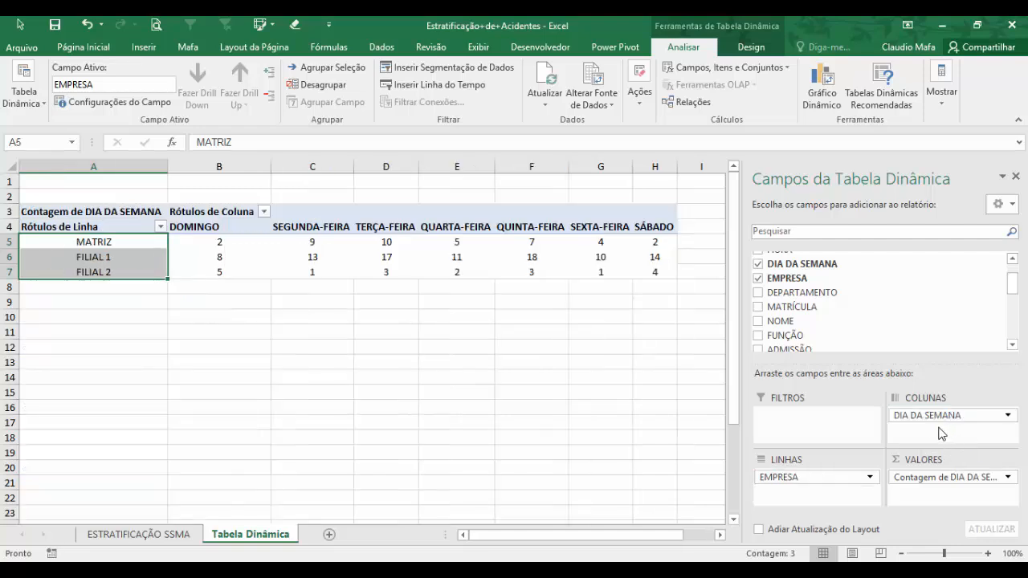
drag(217, 239, 656, 267)
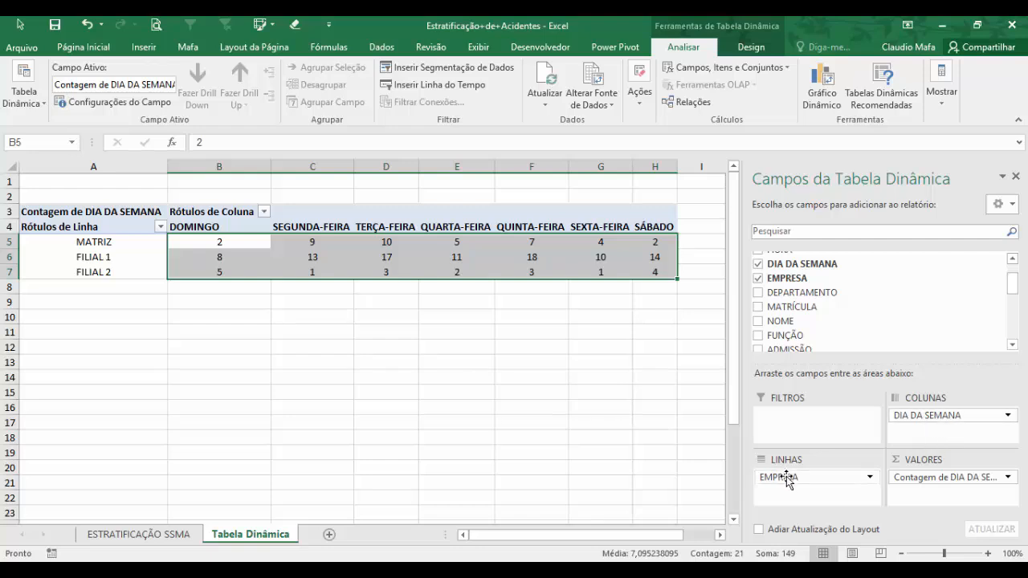
Step: Remove DIA DA SEMANA from the whole PivotTable, undoing the first removal that affects only its column field
drag(966, 416, 647, 408)
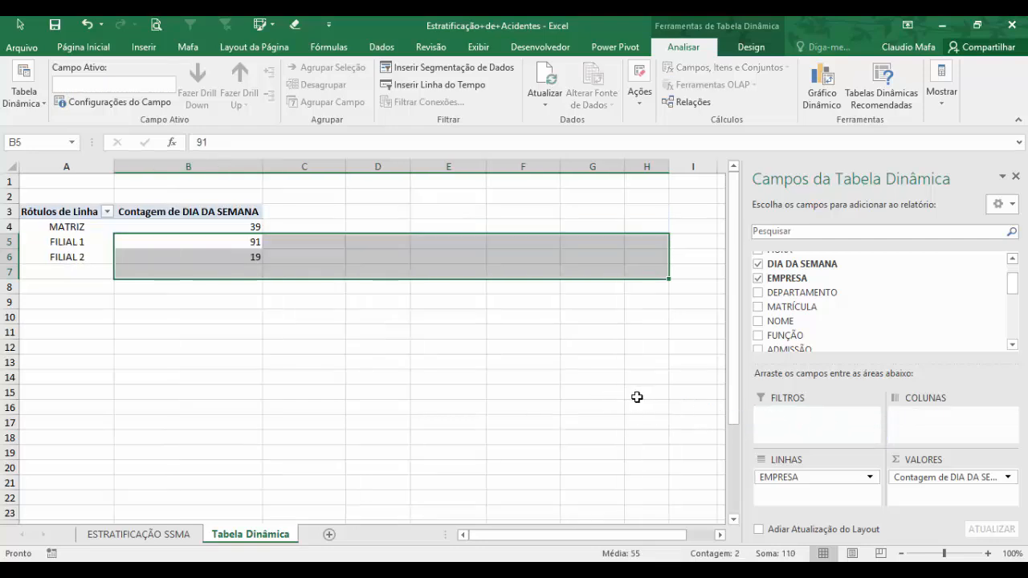
key(ctrl+z)
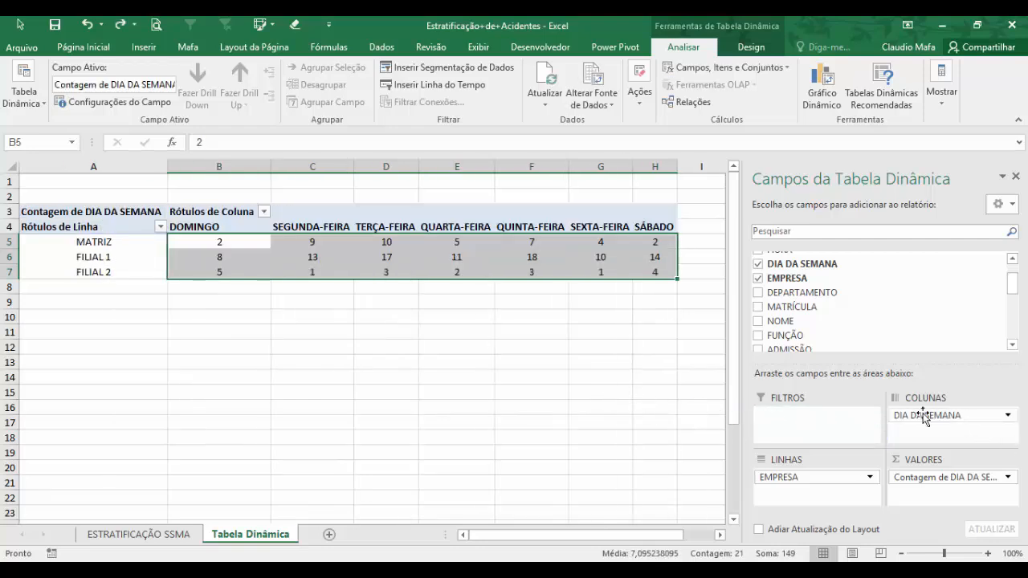
click(758, 265)
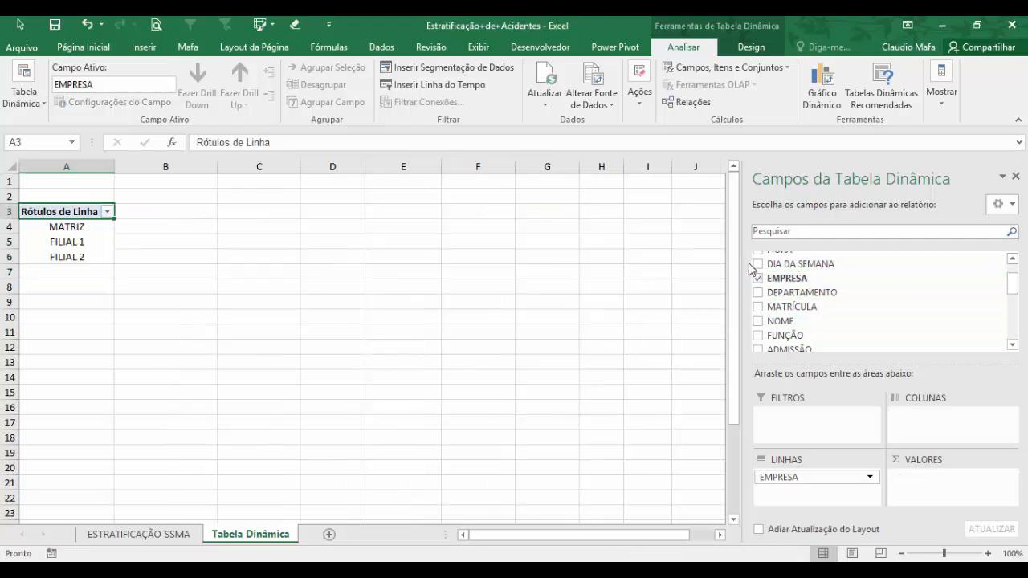
drag(775, 266, 645, 319)
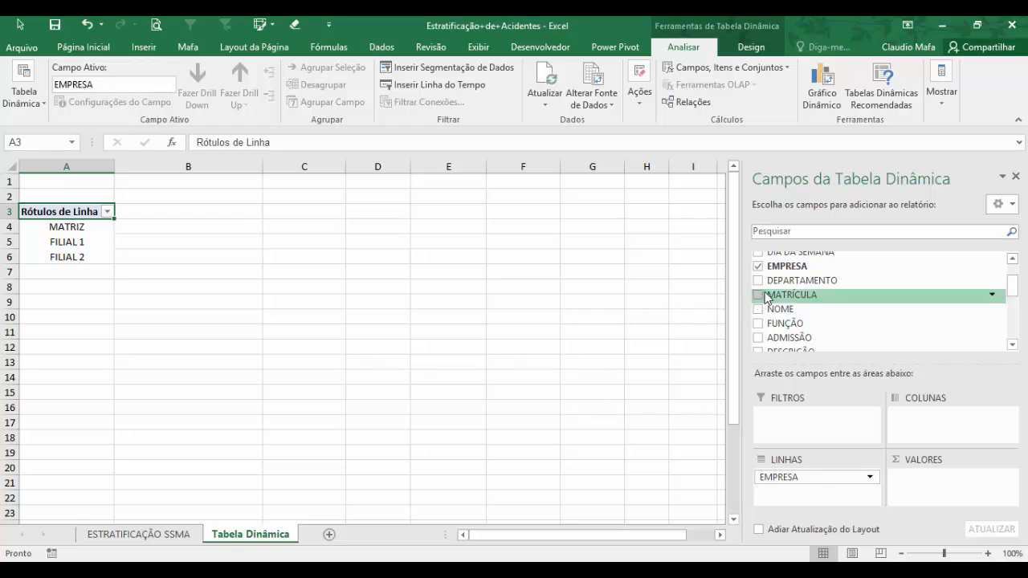
Step: Add EMPRESA to the PivotTable's values as a count, and review the counts per company and the other available fields
drag(784, 267, 950, 495)
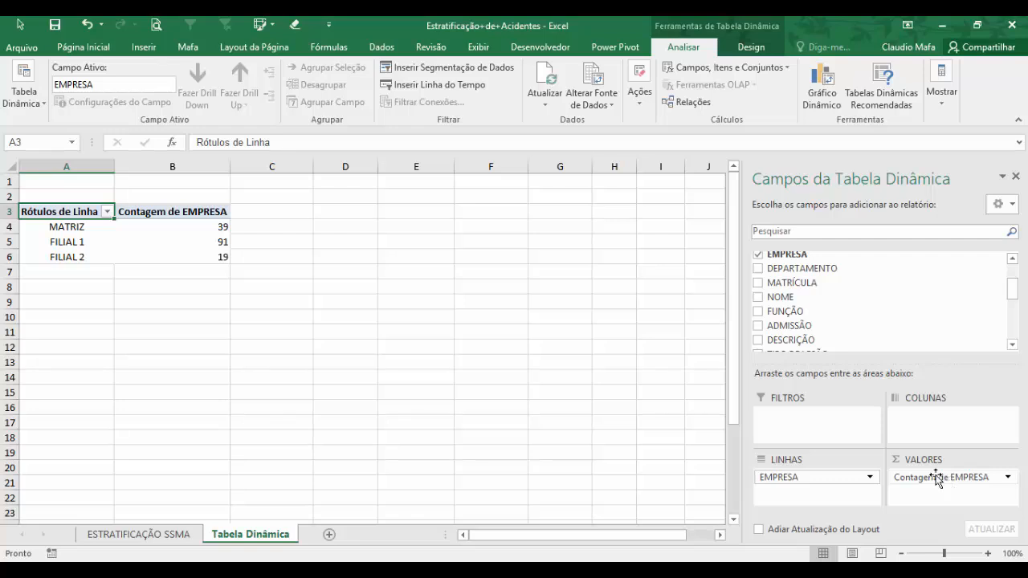
drag(196, 228, 207, 256)
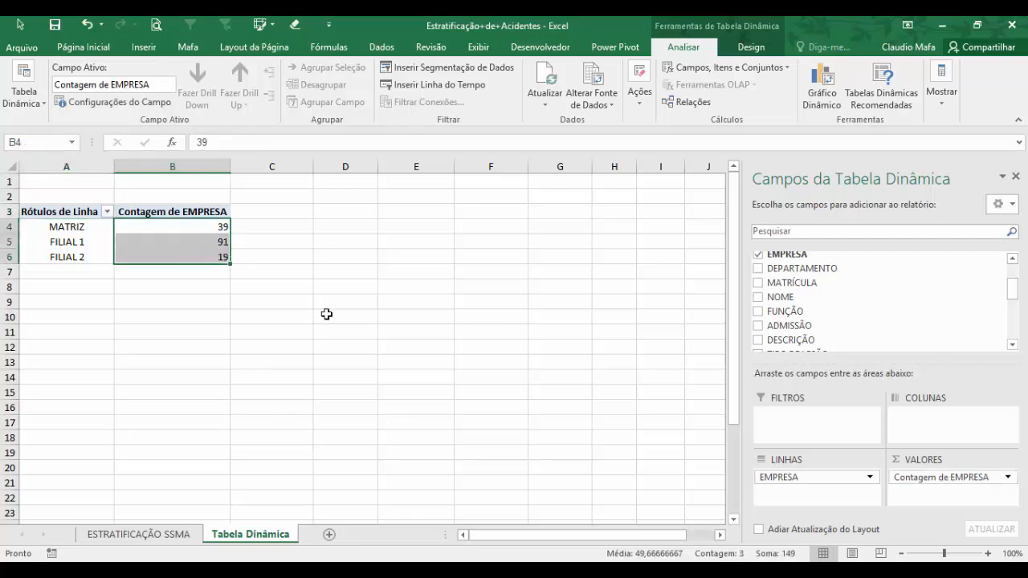
click(128, 227)
click(87, 228)
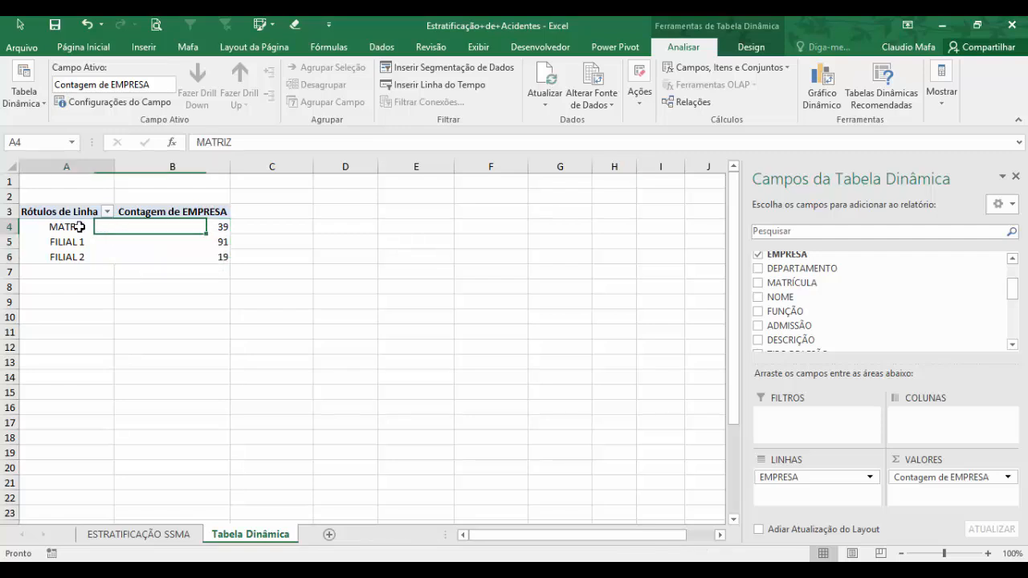
click(164, 244)
click(165, 256)
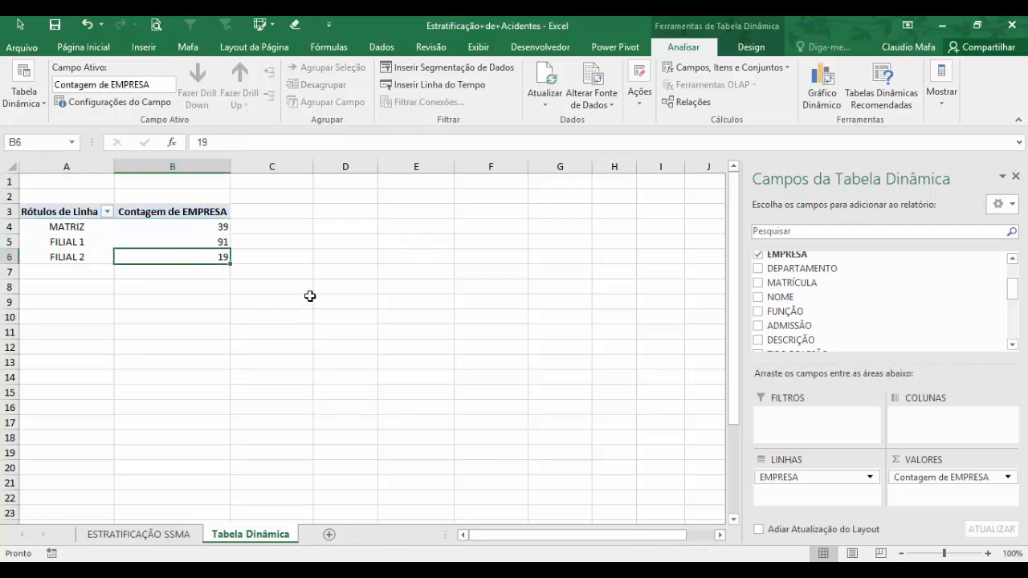
scroll(938, 335, down, 3)
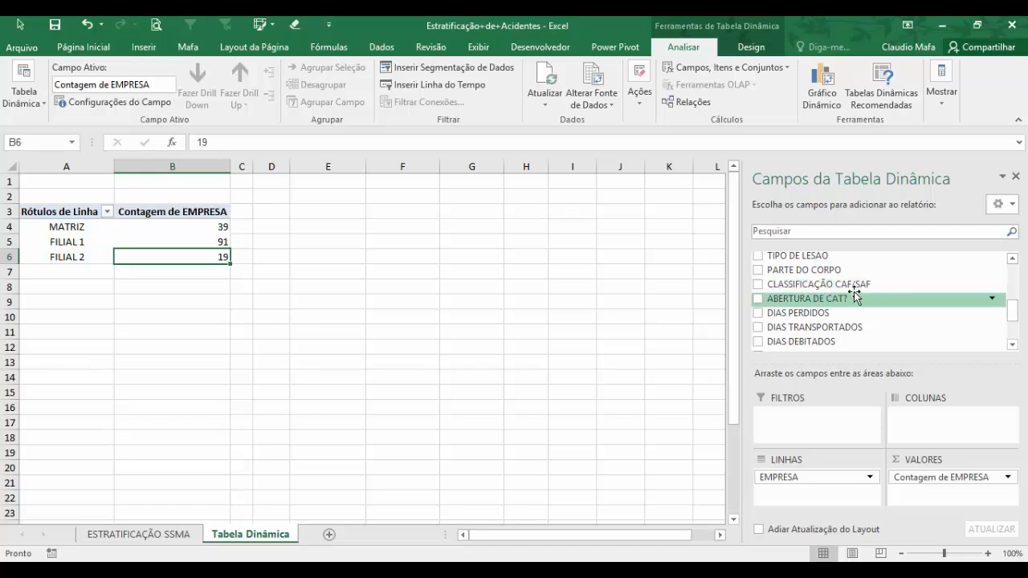
drag(1012, 311, 1016, 284)
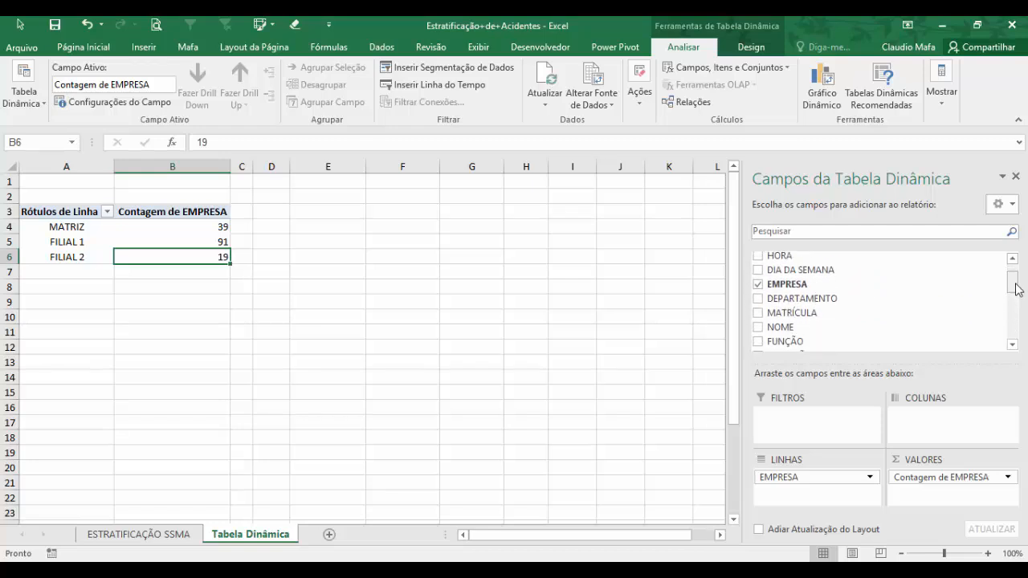
Step: Add DEPARTAMENTO to the PivotTable's rows beneath EMPRESA, and review the departments listed under MATRIZ
drag(834, 301, 823, 491)
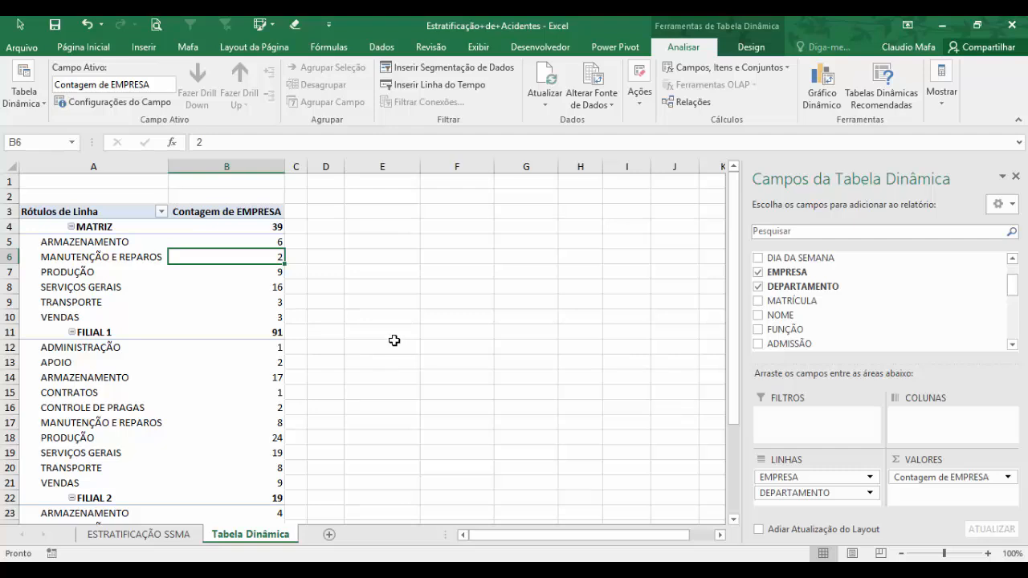
drag(54, 244, 48, 321)
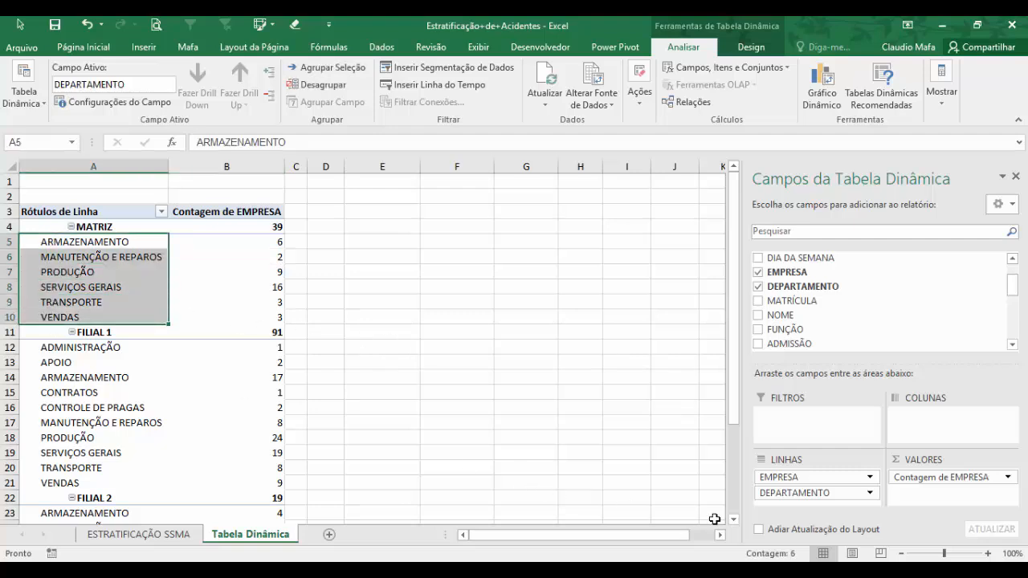
click(84, 241)
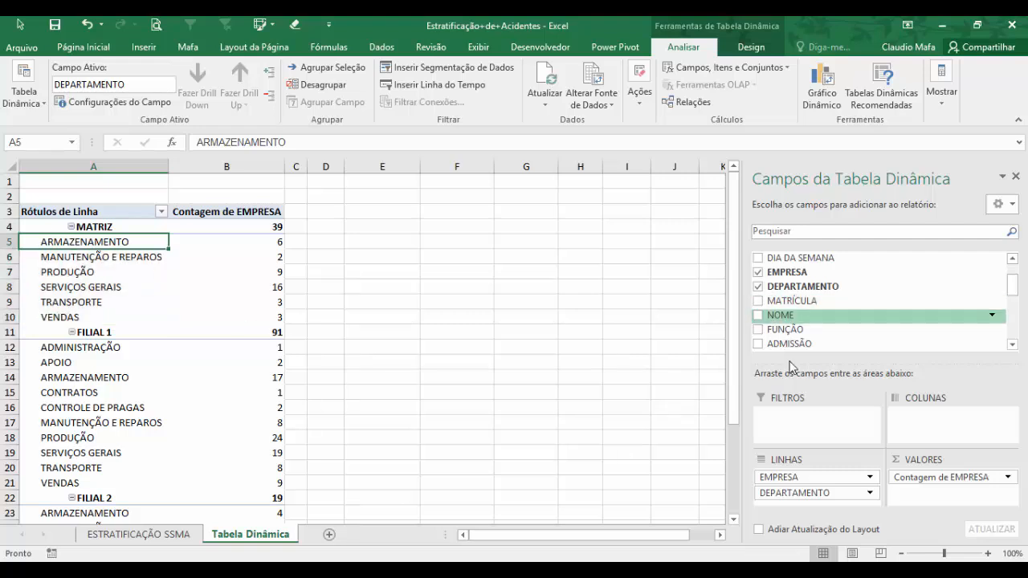
Step: Try DEPARTAMENTO as the PivotTable's column field, return it to the rows beneath EMPRESA, and review the MATRIZ counts
drag(794, 492, 940, 430)
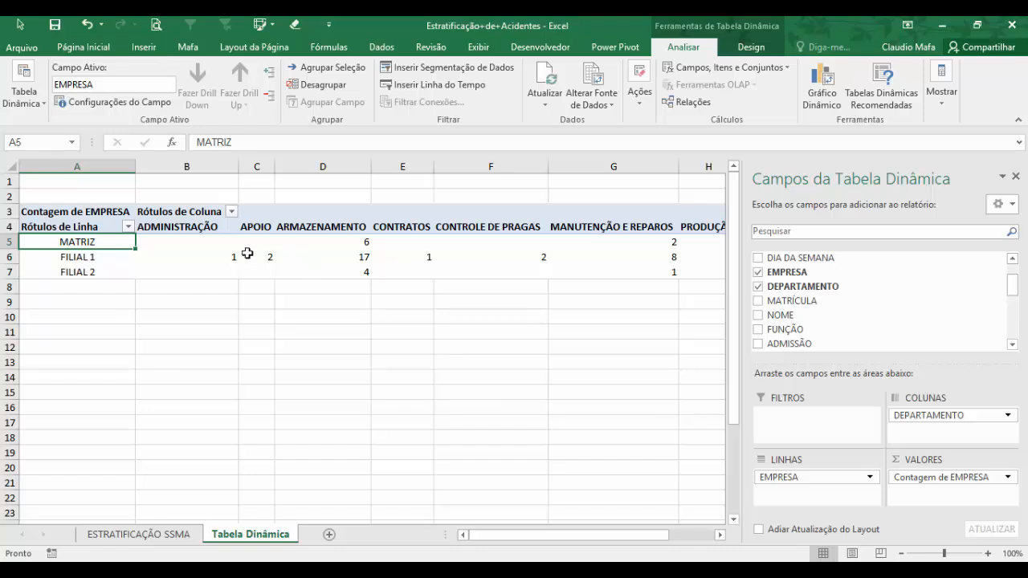
drag(240, 241, 700, 275)
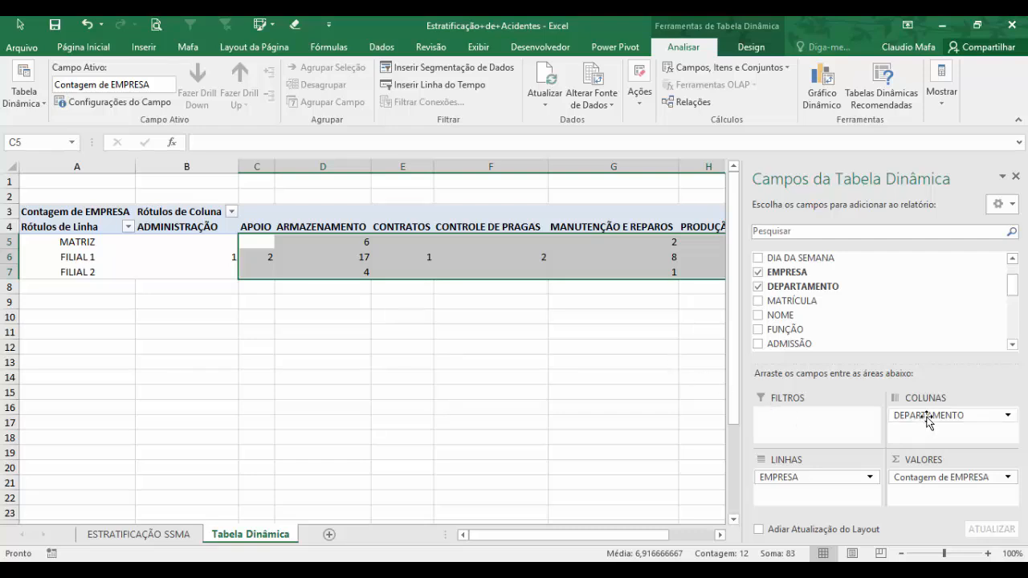
drag(927, 417, 814, 499)
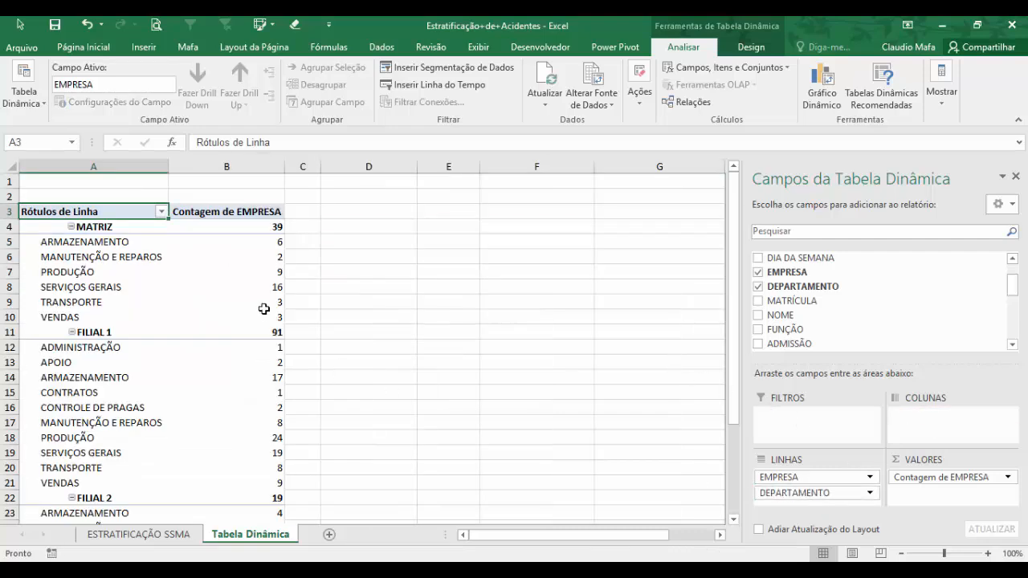
drag(280, 262, 265, 319)
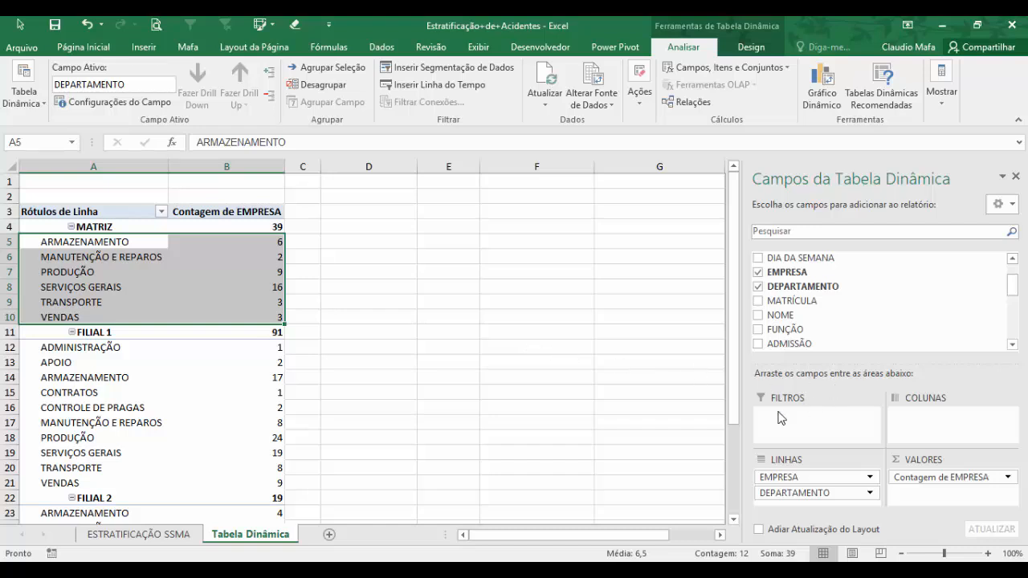
click(442, 302)
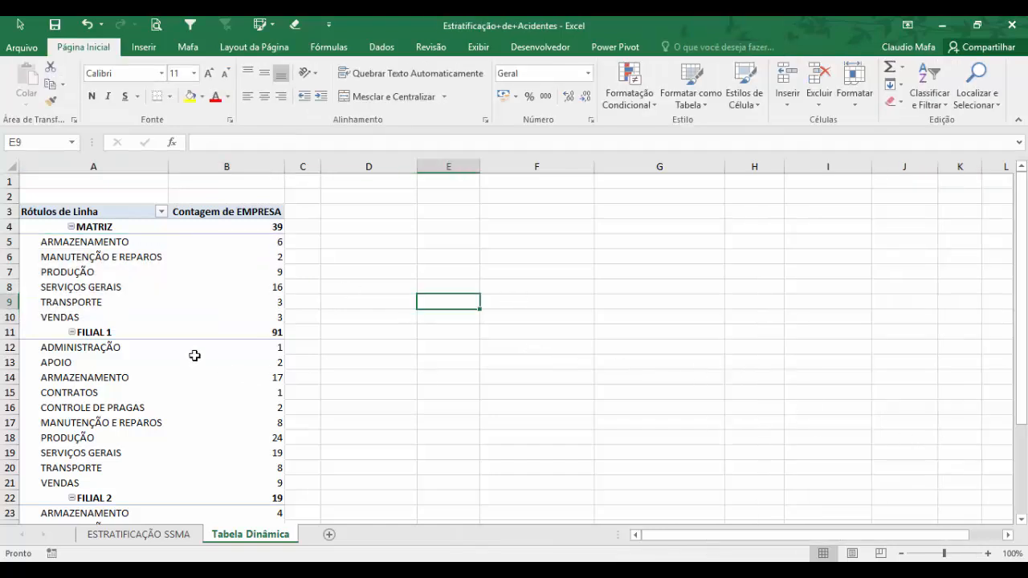
click(178, 314)
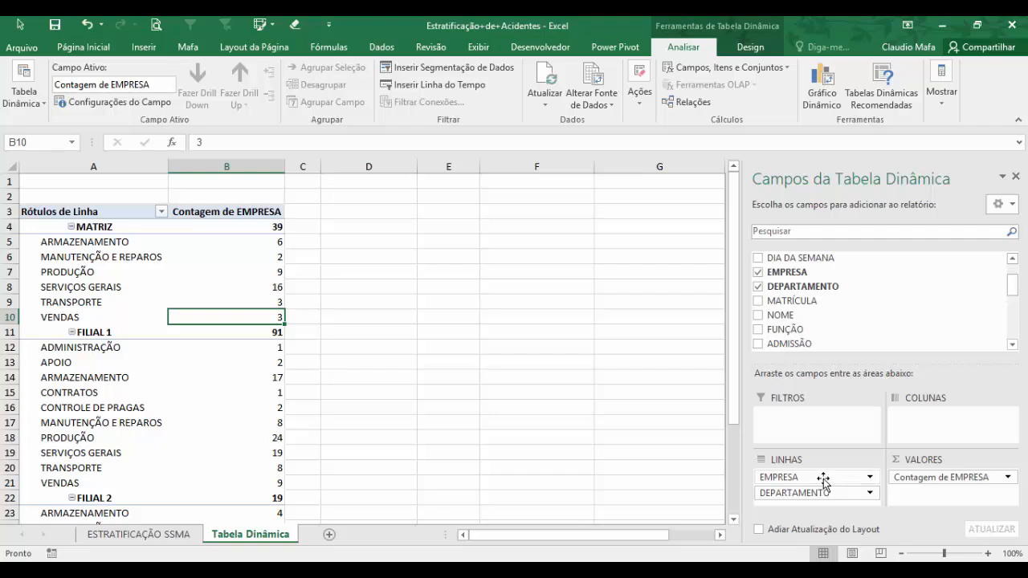
Step: Move EMPRESA from the PivotTable's rows to its report filter, and filter the department counts to MATRIZ
mouse_move(822, 478)
mouse_down()
mouse_move(840, 431)
mouse_move(827, 419)
mouse_up()
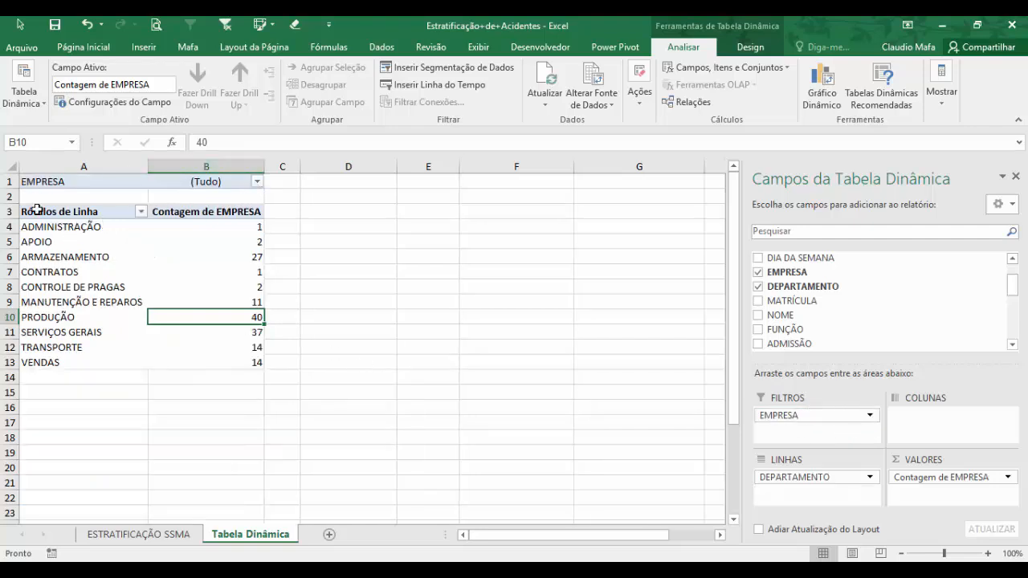
click(257, 182)
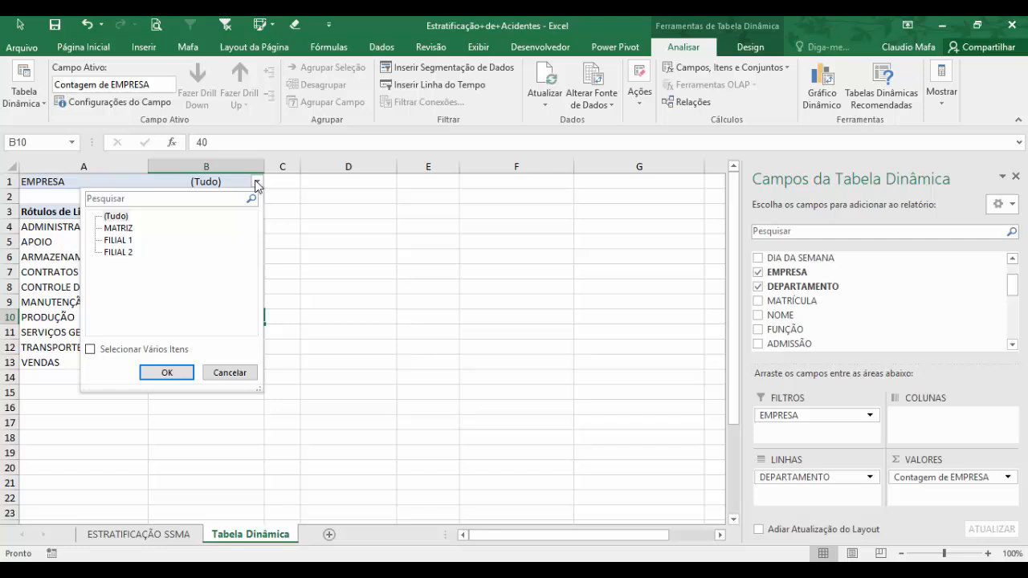
click(117, 228)
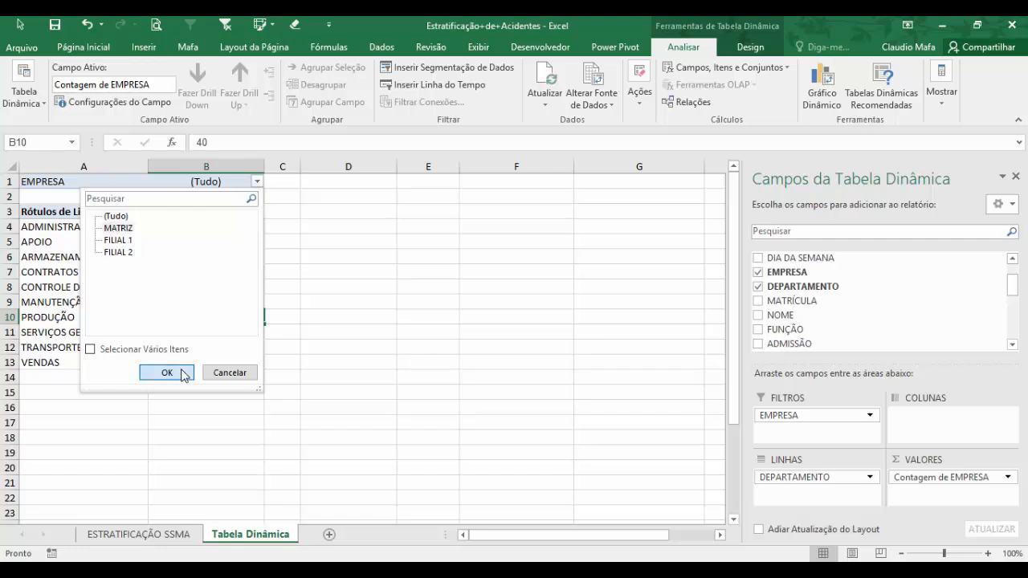
click(167, 373)
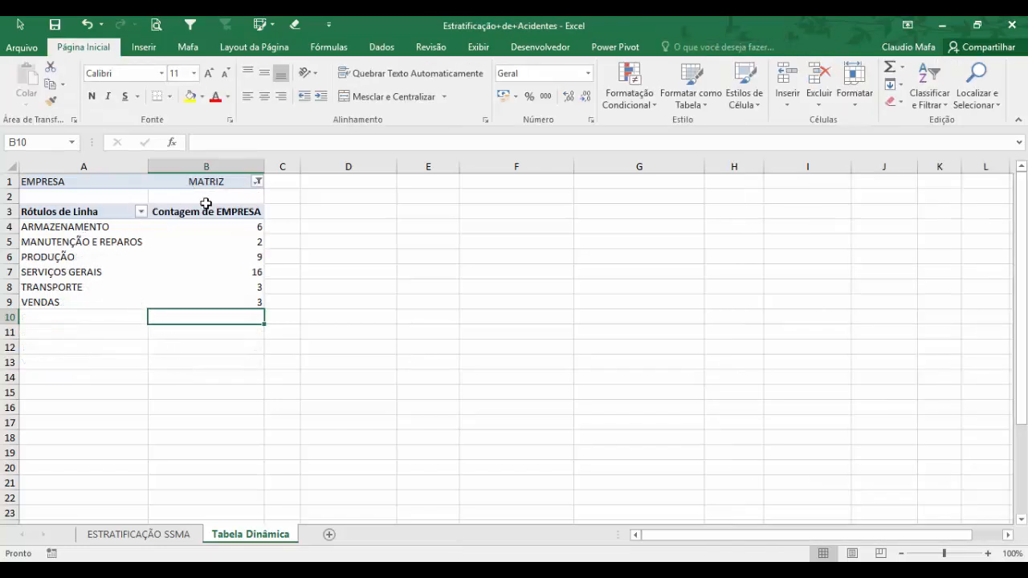
click(202, 241)
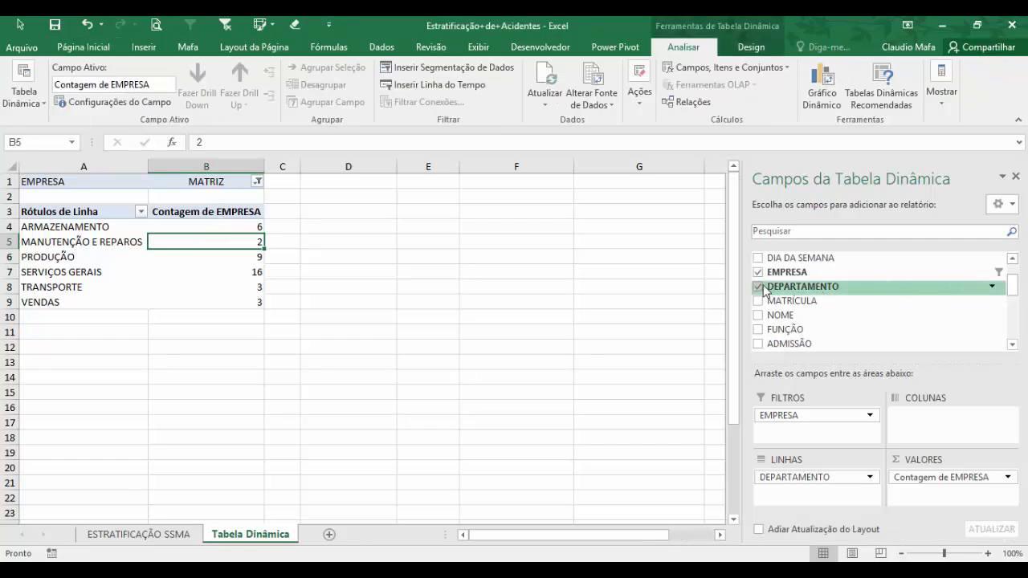
Step: Switch the EMPRESA report filter to FILIAL 1, and review that branch's counts per department
click(257, 181)
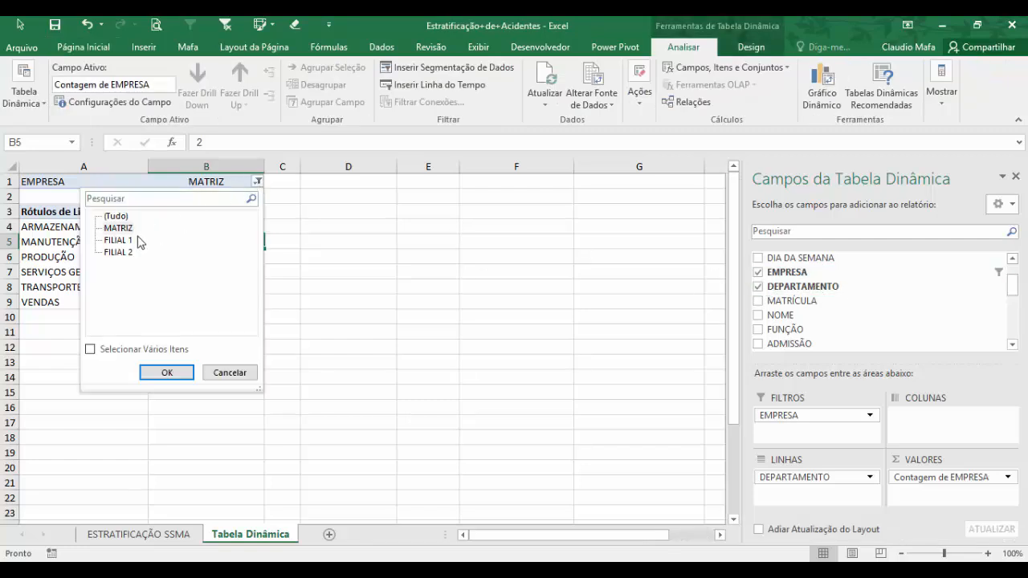
click(120, 240)
click(171, 374)
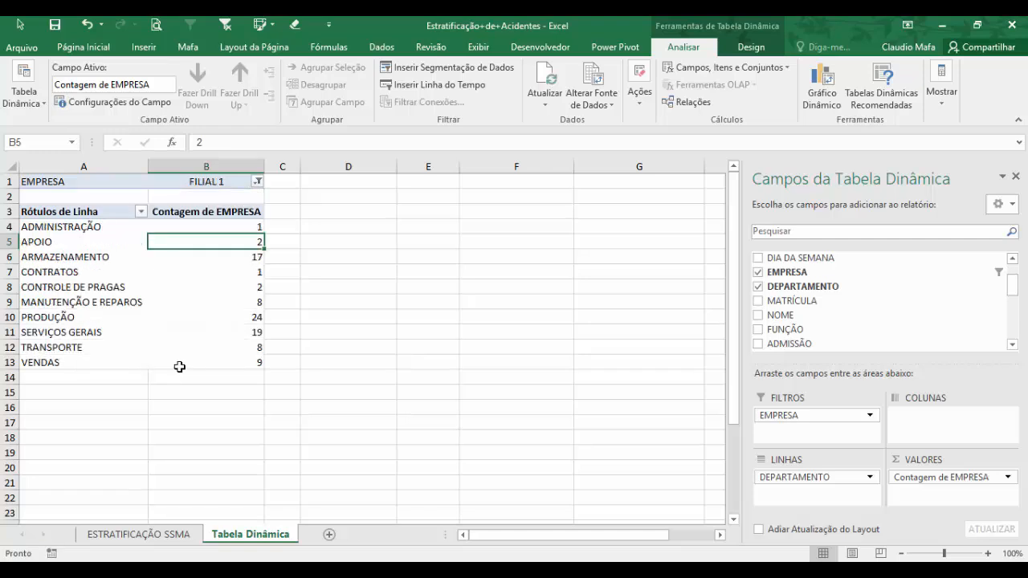
drag(116, 229, 172, 362)
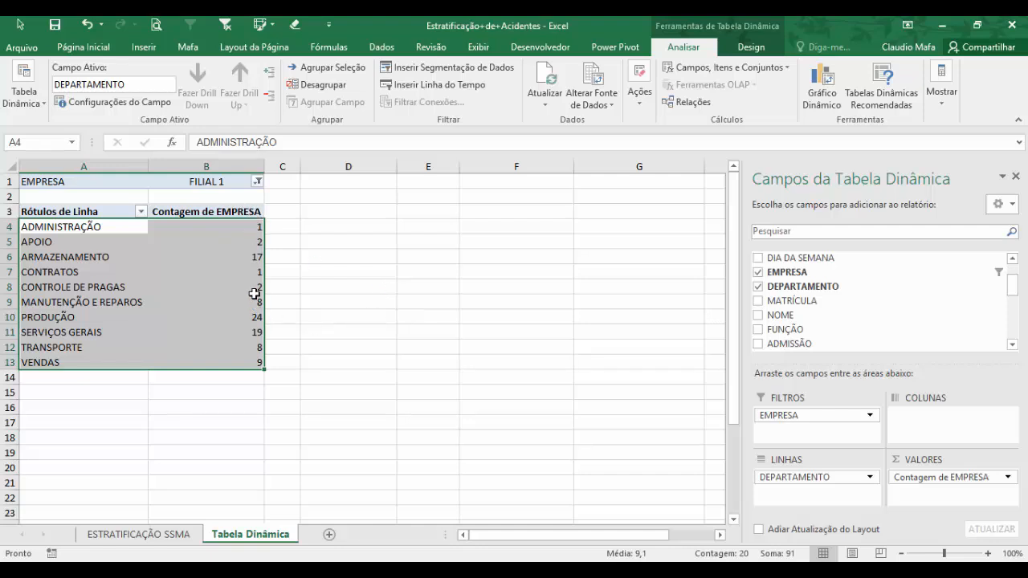
click(114, 184)
click(160, 183)
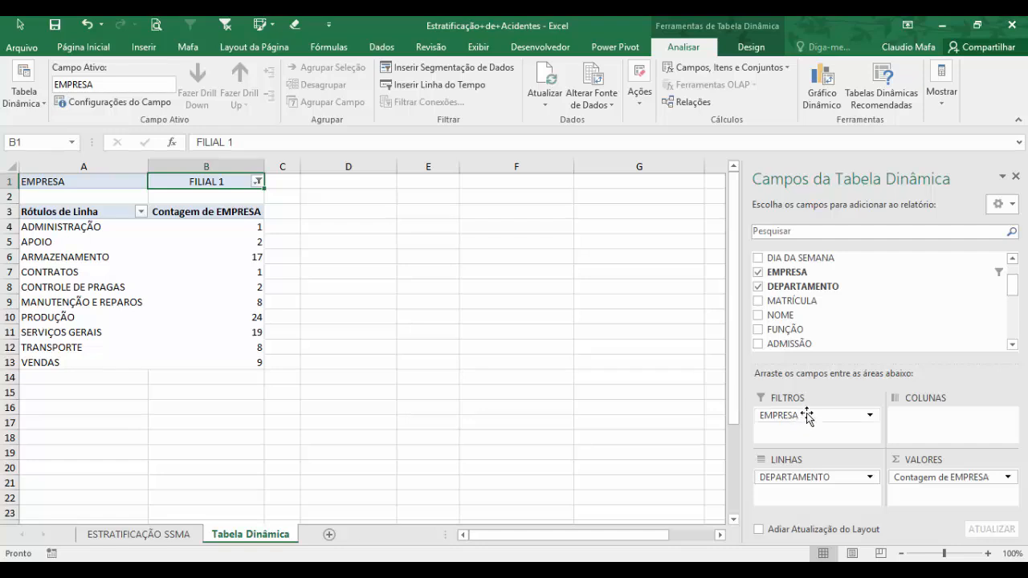
Step: Remove EMPRESA from the PivotTable's report filter, and check the sum of the counts across all departments
drag(807, 416, 619, 323)
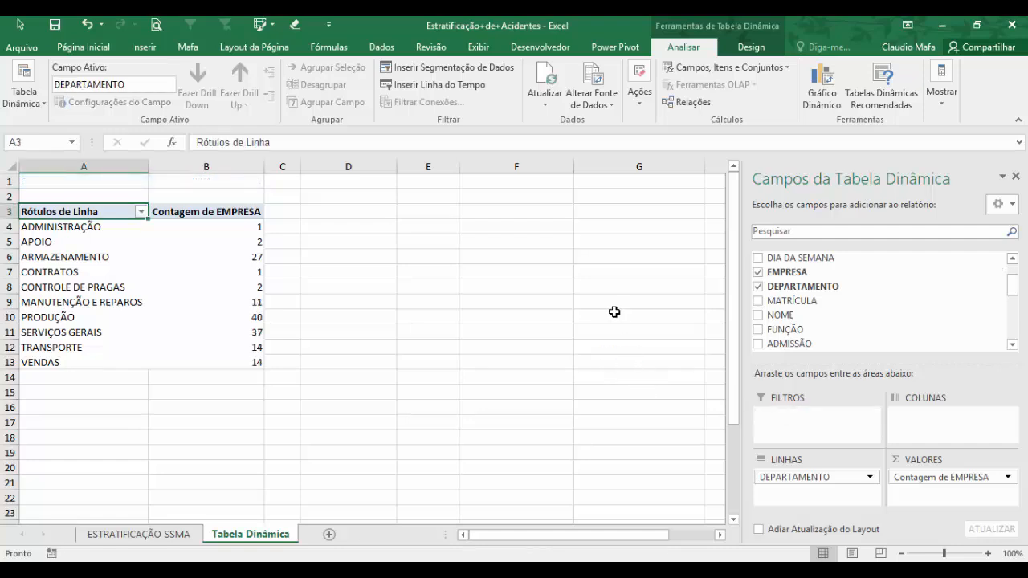
drag(254, 229, 232, 362)
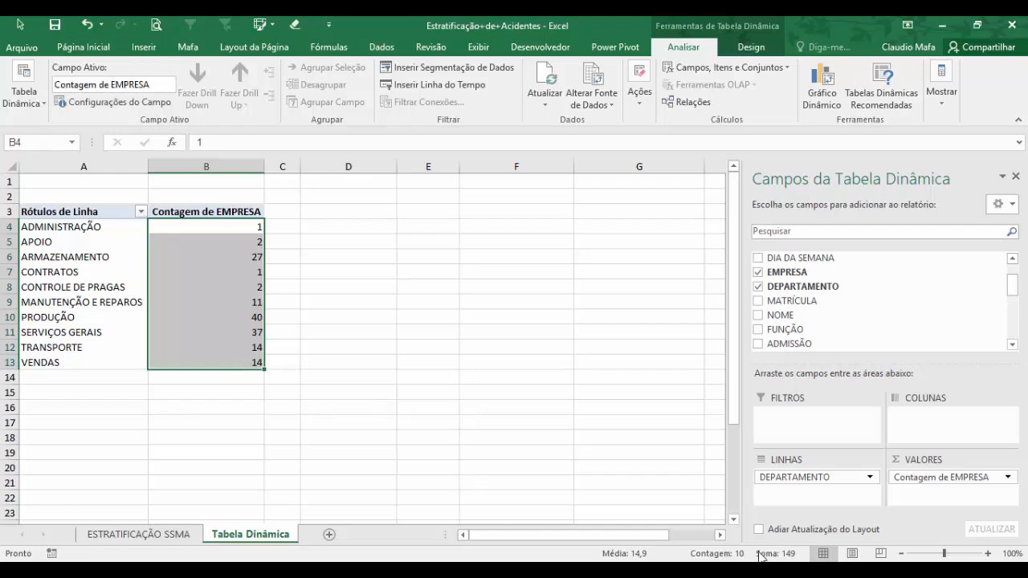
click(200, 254)
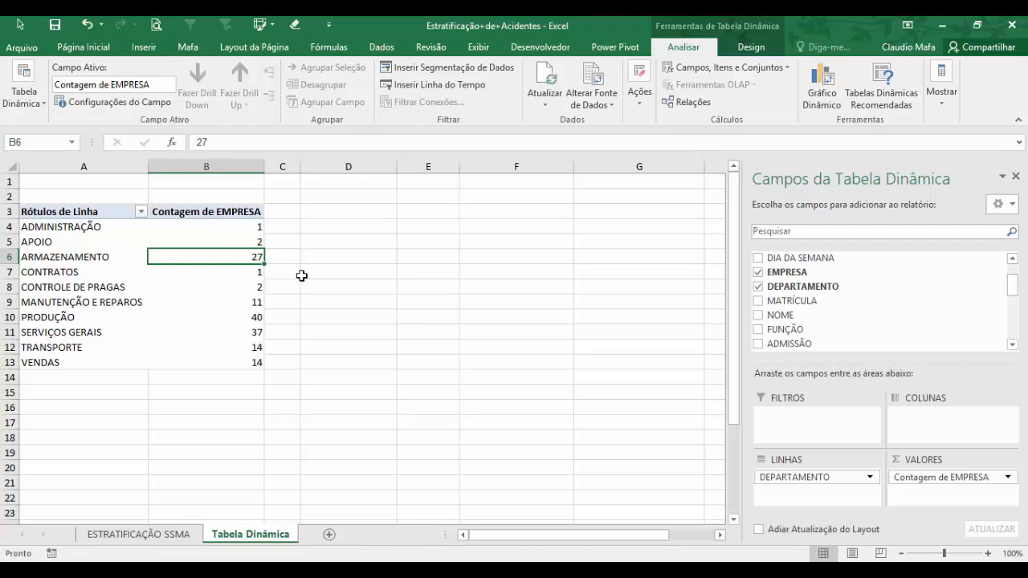
click(351, 244)
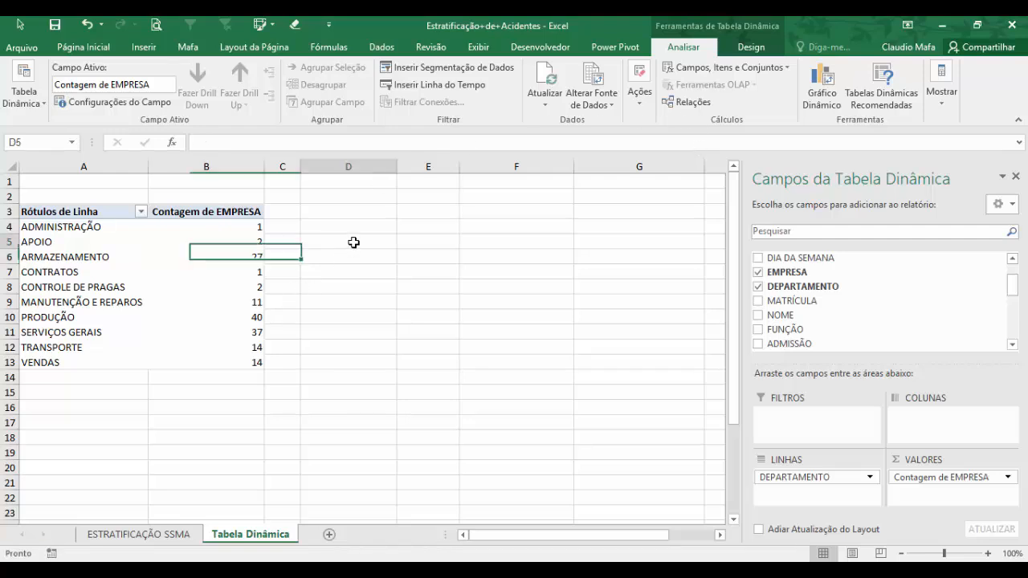
click(214, 257)
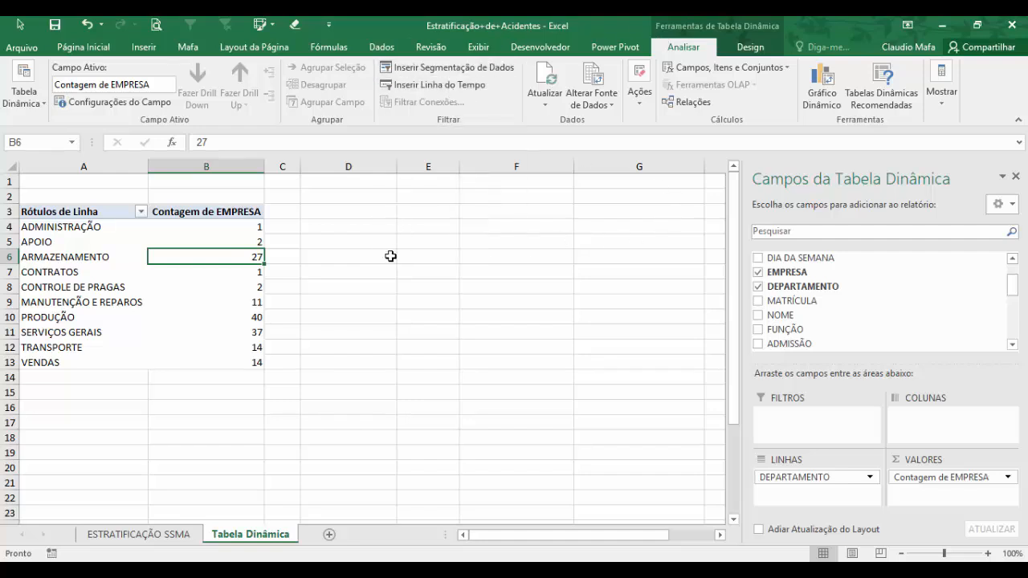
click(435, 70)
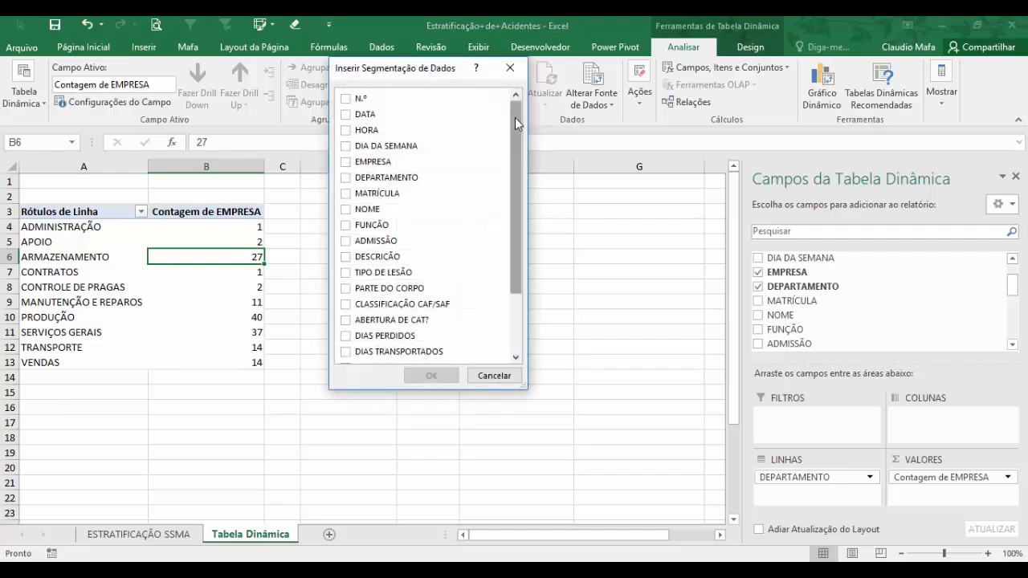
mouse_move(515, 117)
mouse_down()
mouse_move(511, 186)
mouse_move(517, 102)
mouse_up()
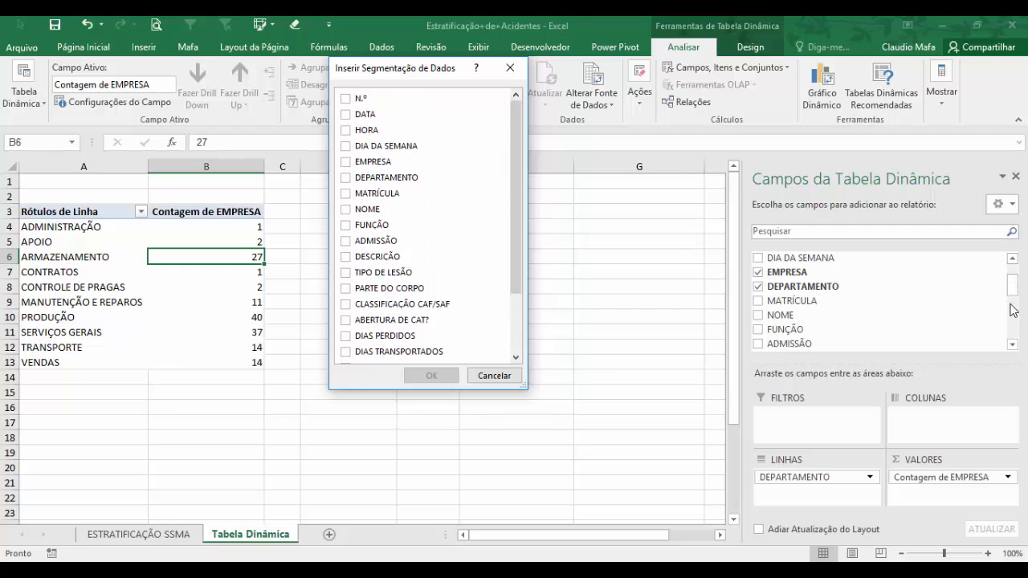
click(506, 377)
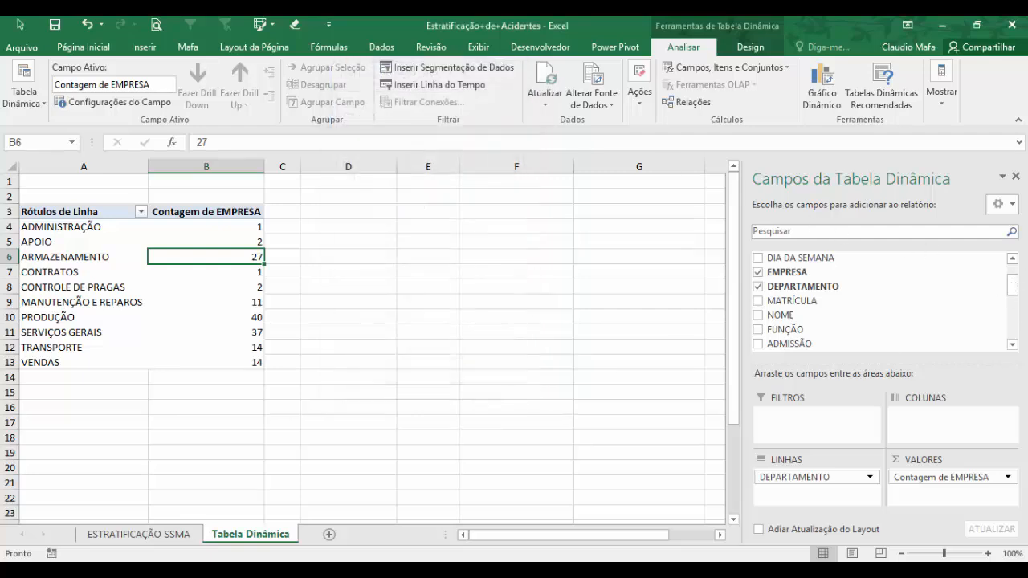
mouse_move(1016, 279)
mouse_down()
mouse_move(1012, 337)
mouse_move(1011, 274)
mouse_up()
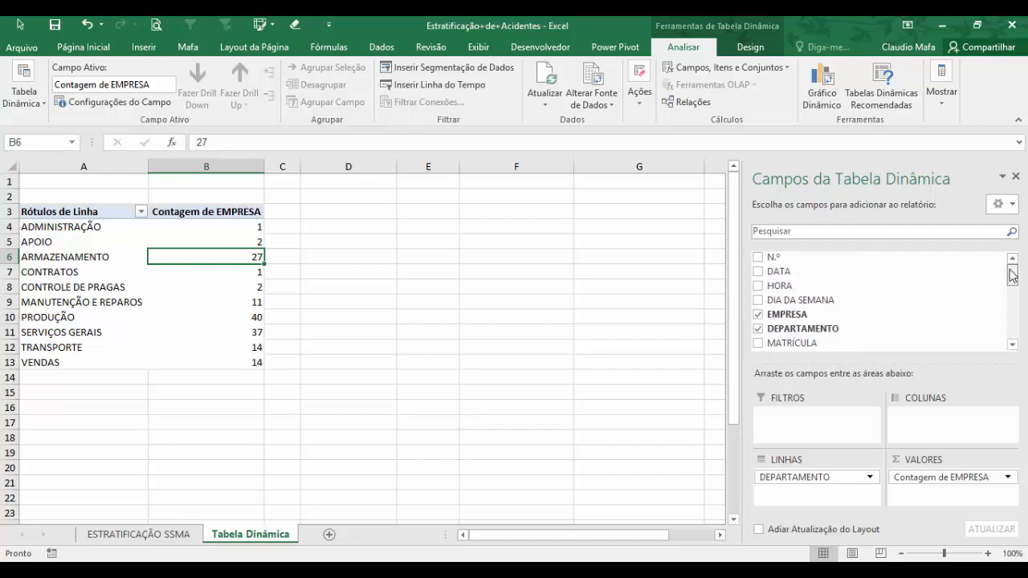
Step: Insert a slicer for the EMPRESA field of the PivotTable
click(451, 67)
drag(518, 156, 515, 129)
drag(391, 74, 479, 171)
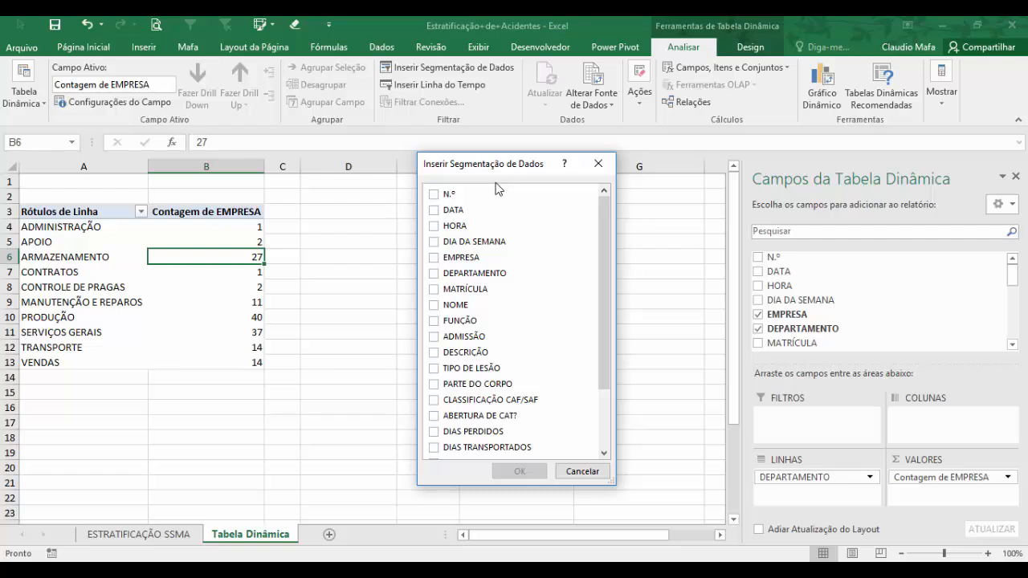
click(499, 261)
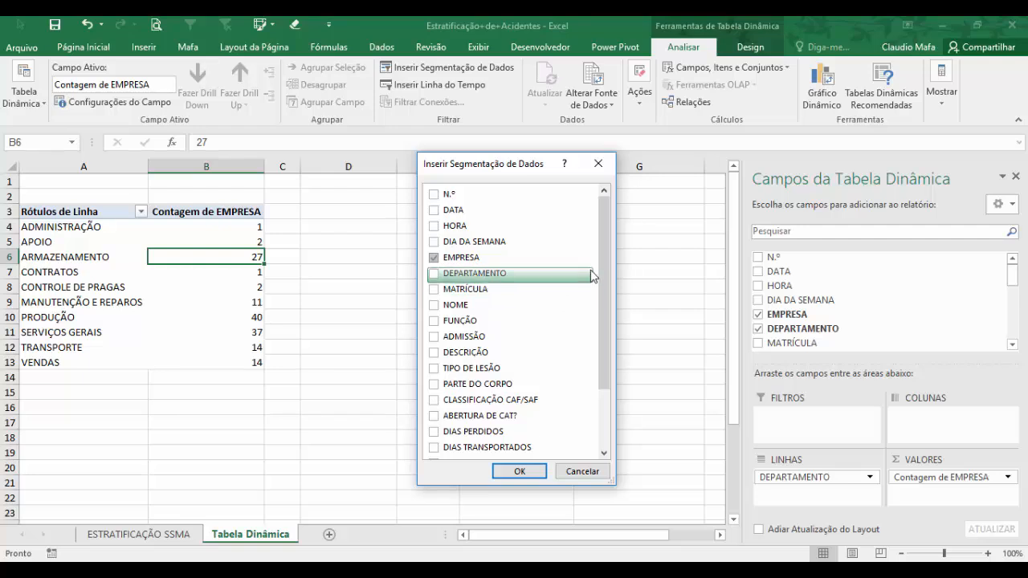
drag(608, 241, 601, 261)
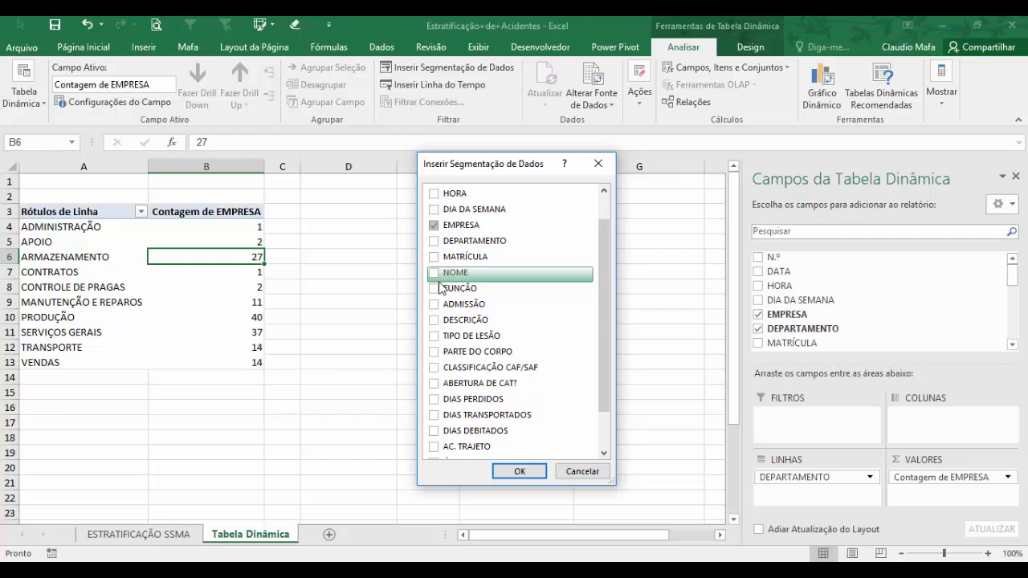
click(519, 472)
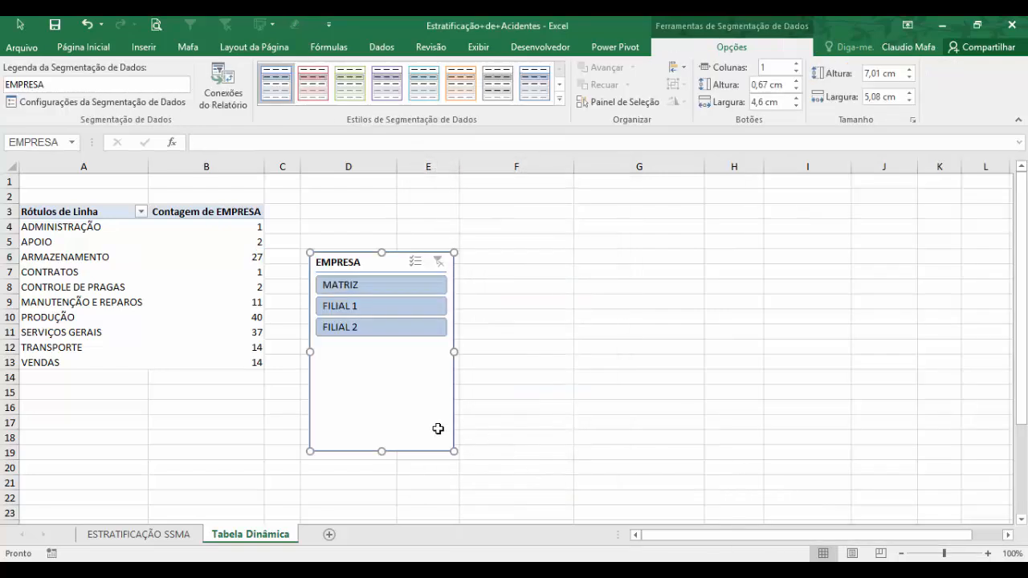
Step: Shorten the EMPRESA slicer to about 3,41 cm high, and move it up beside the top of the PivotTable
drag(382, 451, 374, 348)
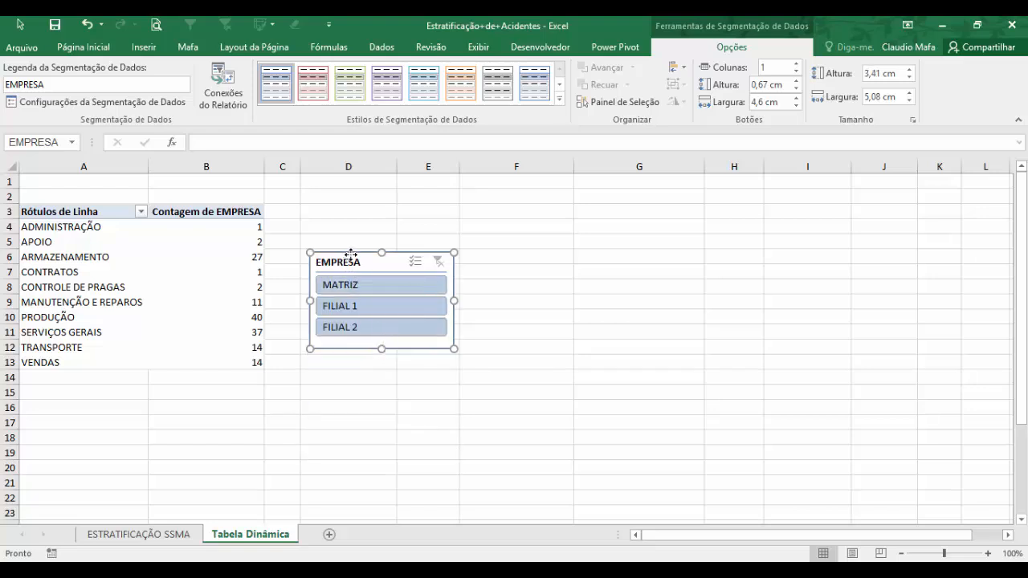
drag(349, 253, 357, 187)
click(401, 332)
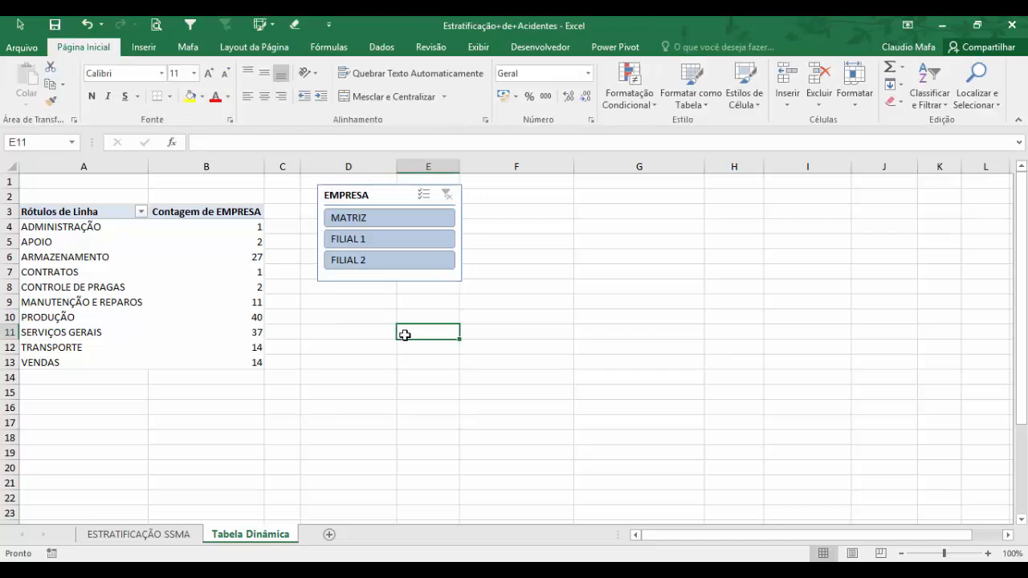
Step: Add EMPRESA to the PivotTable as a report filter alongside the slicer
click(94, 258)
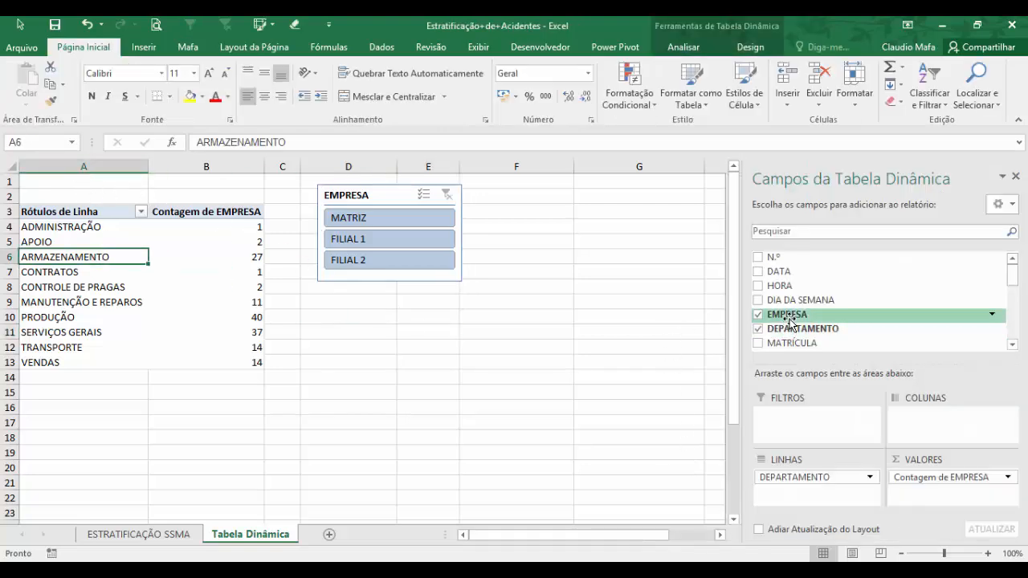
drag(786, 314, 806, 437)
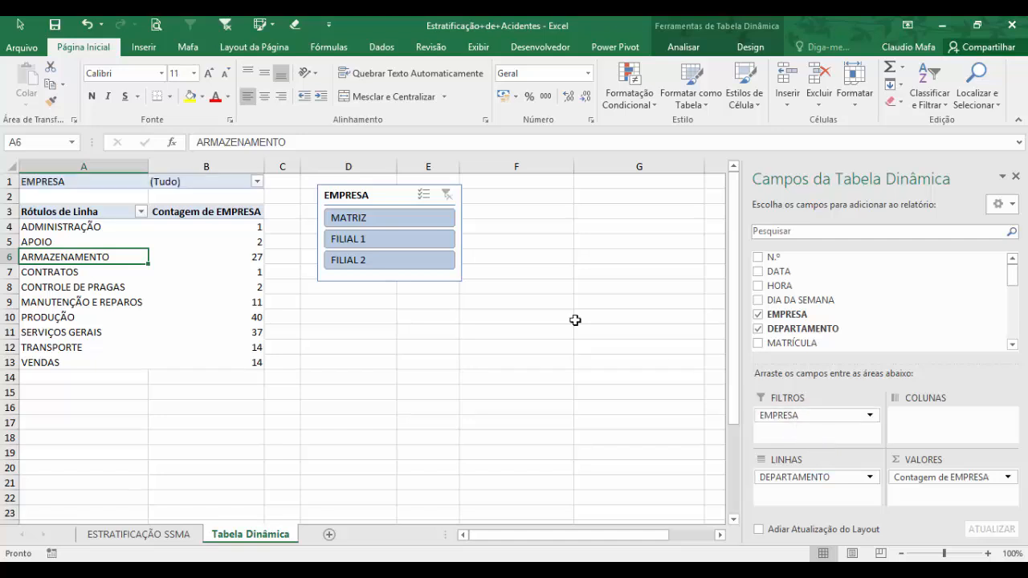
Step: Filter the PivotTable through the EMPRESA slicer by MATRIZ, FILIAL 1 and FILIAL 2 in turn, comparing the department counts and report filter
click(379, 219)
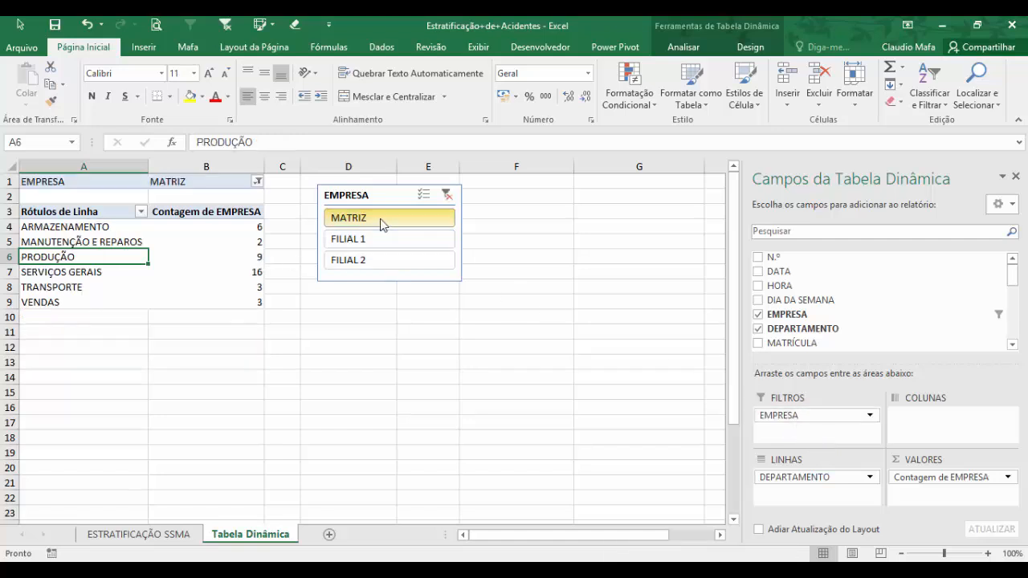
click(380, 237)
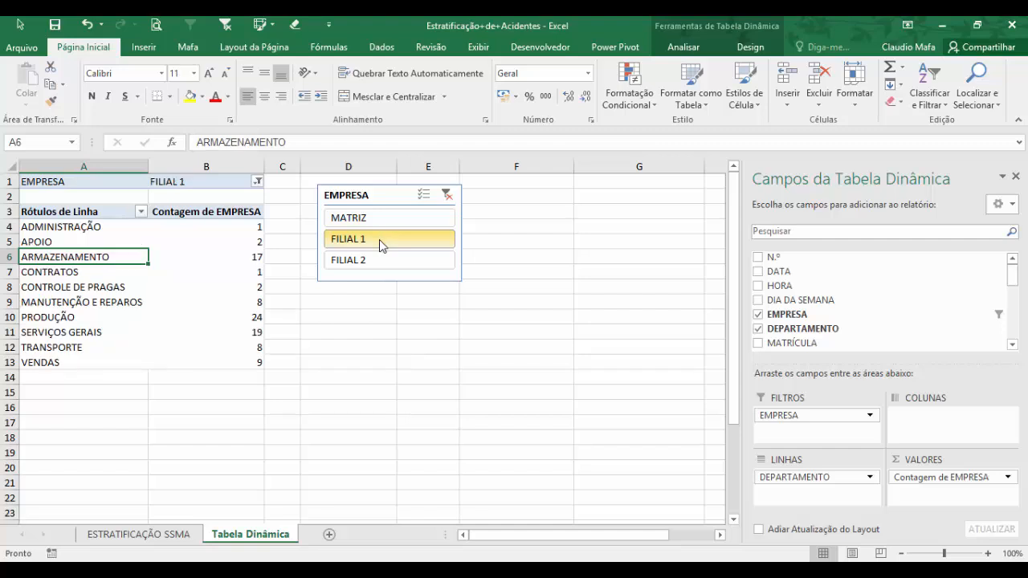
click(383, 260)
click(191, 180)
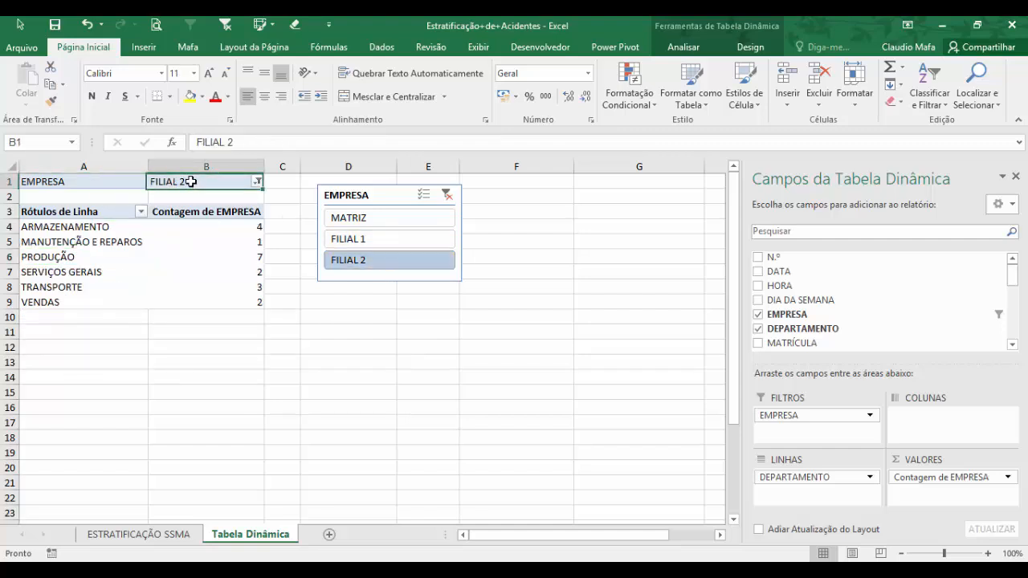
click(383, 238)
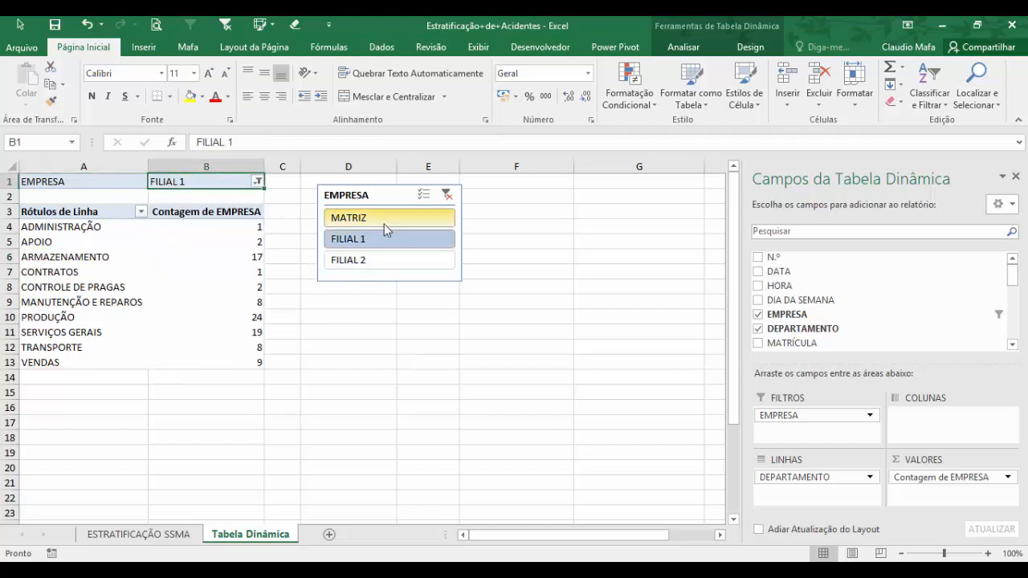
click(384, 225)
click(391, 240)
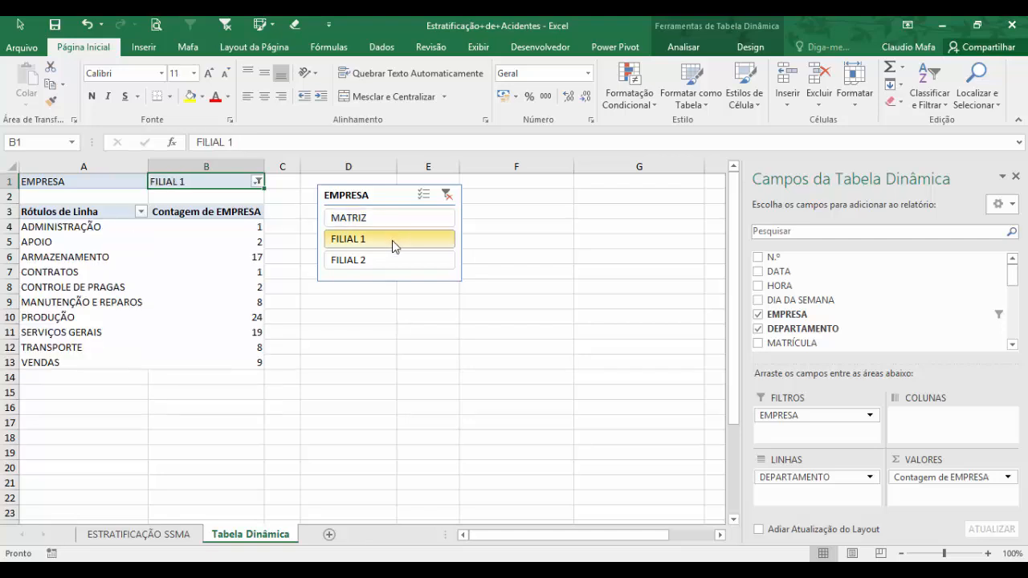
click(396, 260)
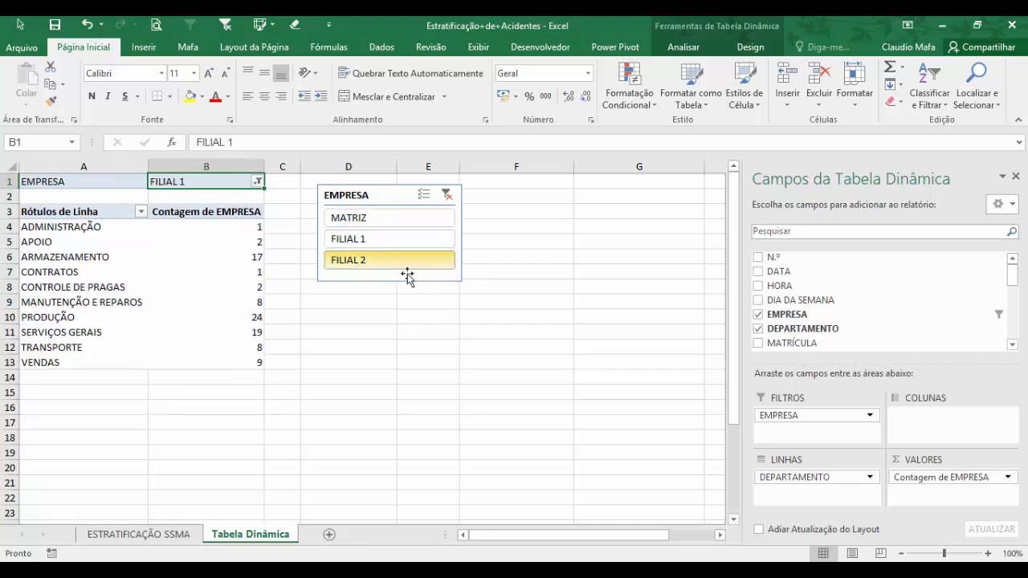
click(387, 224)
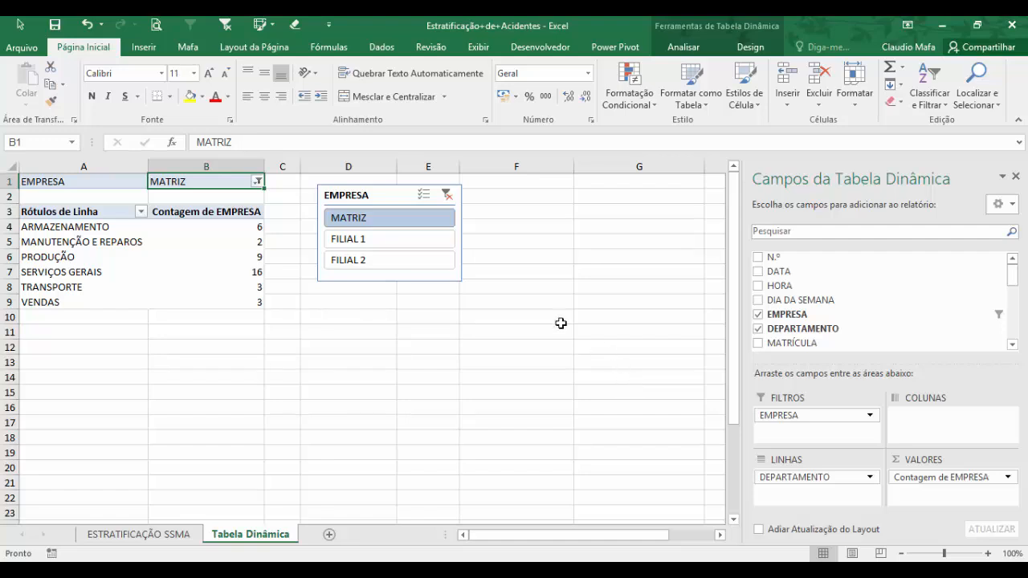
click(379, 262)
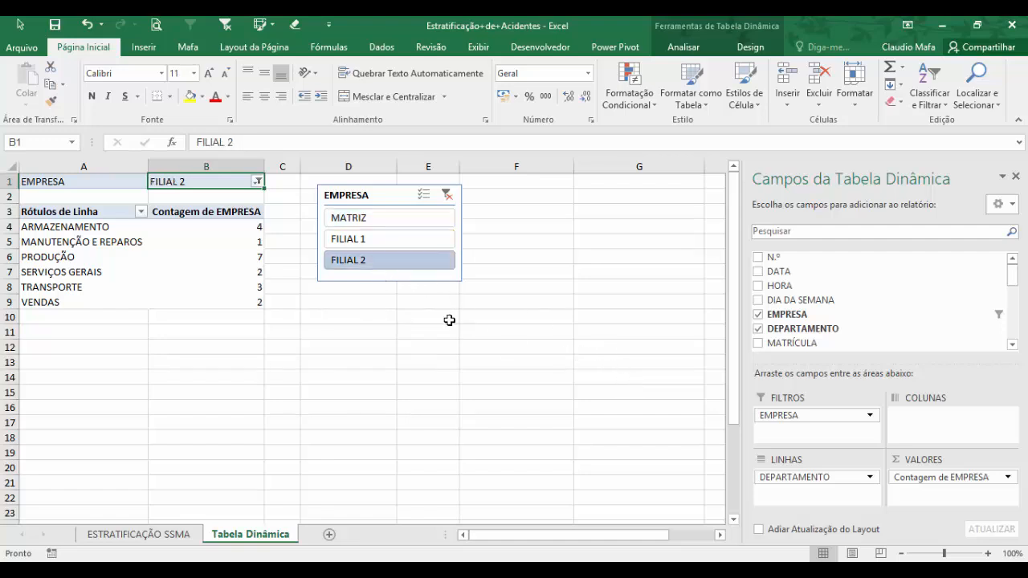
click(401, 238)
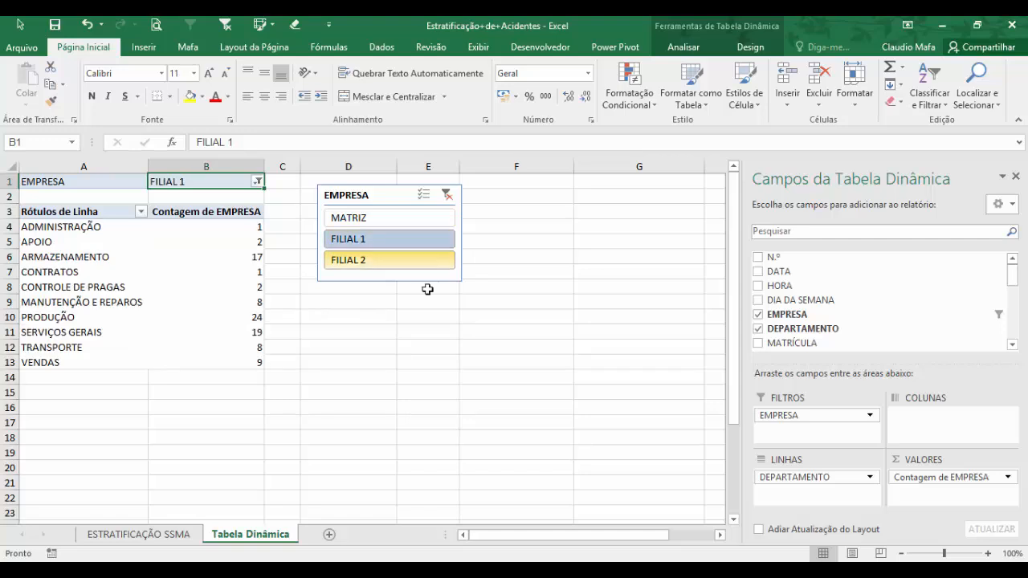
drag(516, 317, 528, 298)
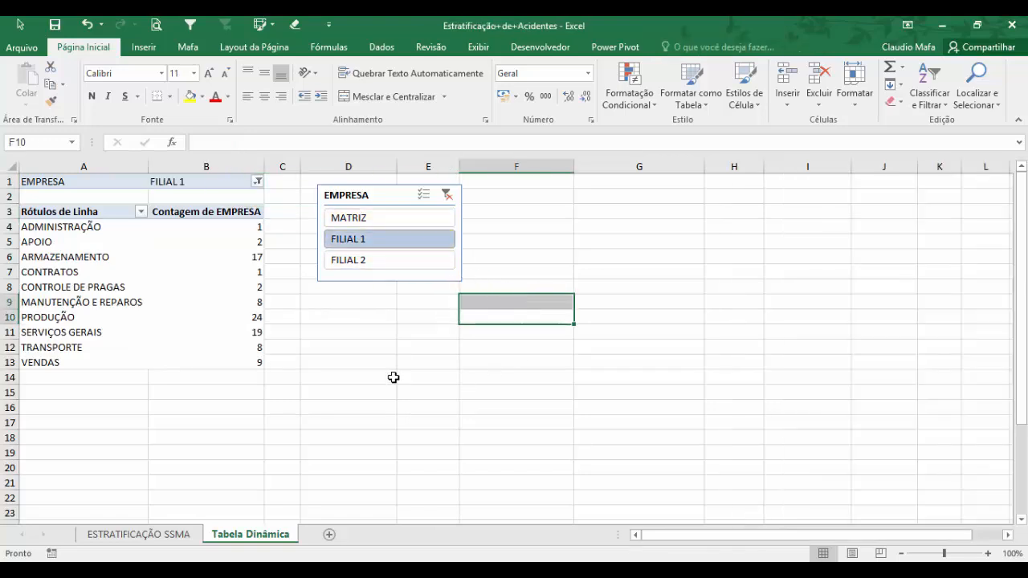
Step: Filter the PivotTable to MATRIZ, and extend the slicer selection across all three companies
click(446, 195)
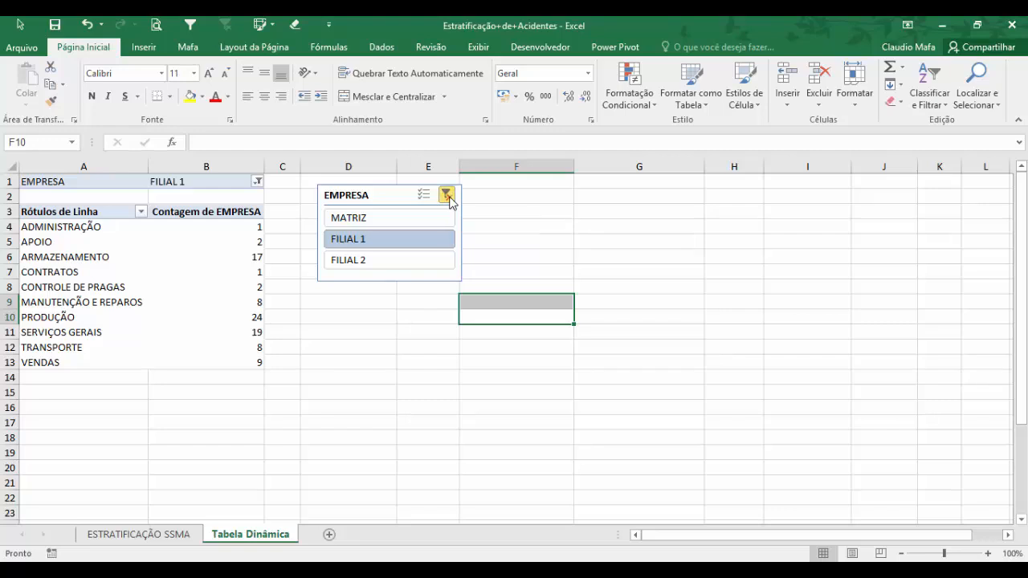
click(384, 224)
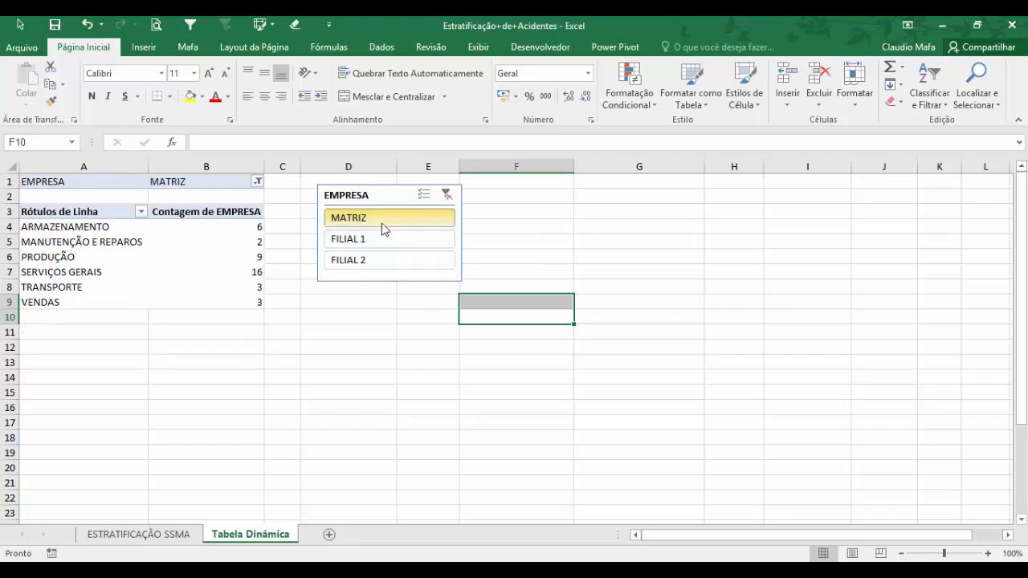
drag(384, 222, 382, 266)
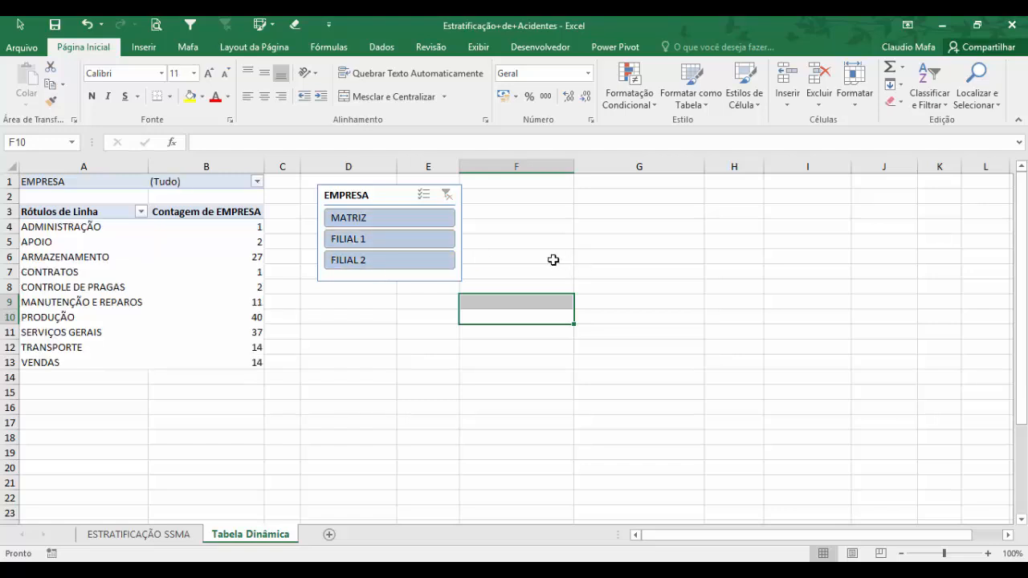
click(551, 258)
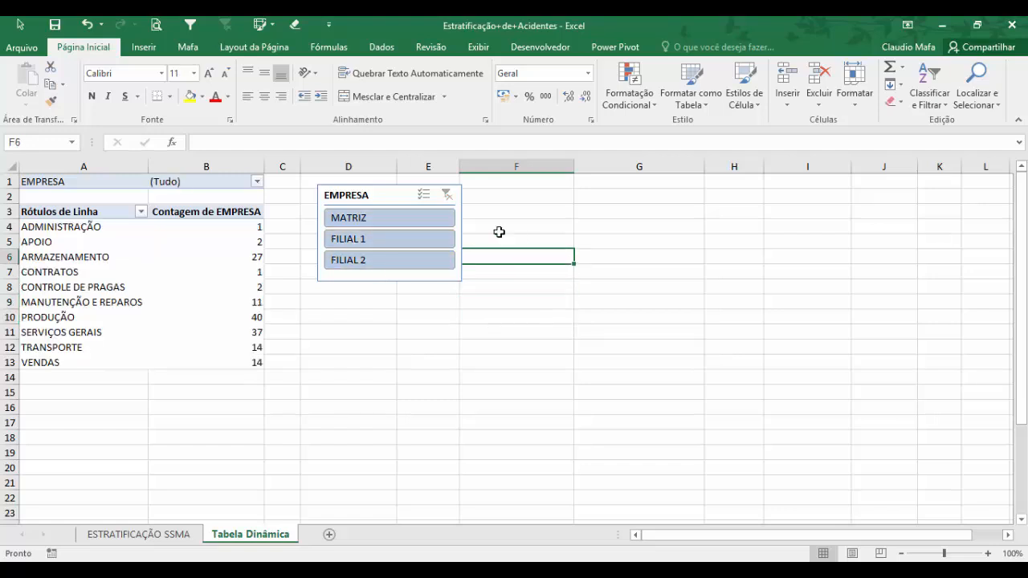
Step: Switch the EMPRESA slicer through the single companies, and combine FILIAL 2 with MATRIZ in one filter
click(418, 219)
click(406, 239)
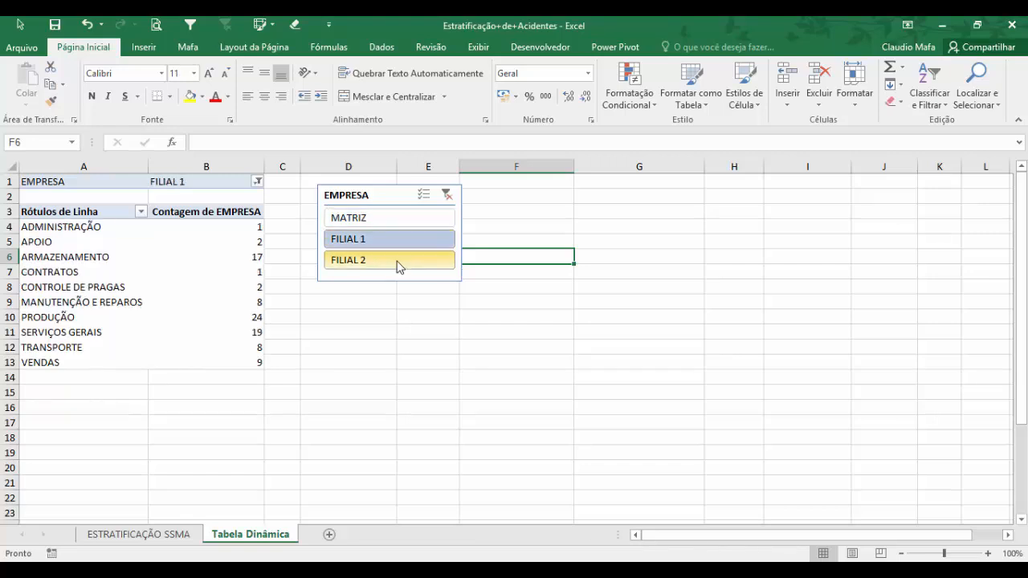
click(399, 265)
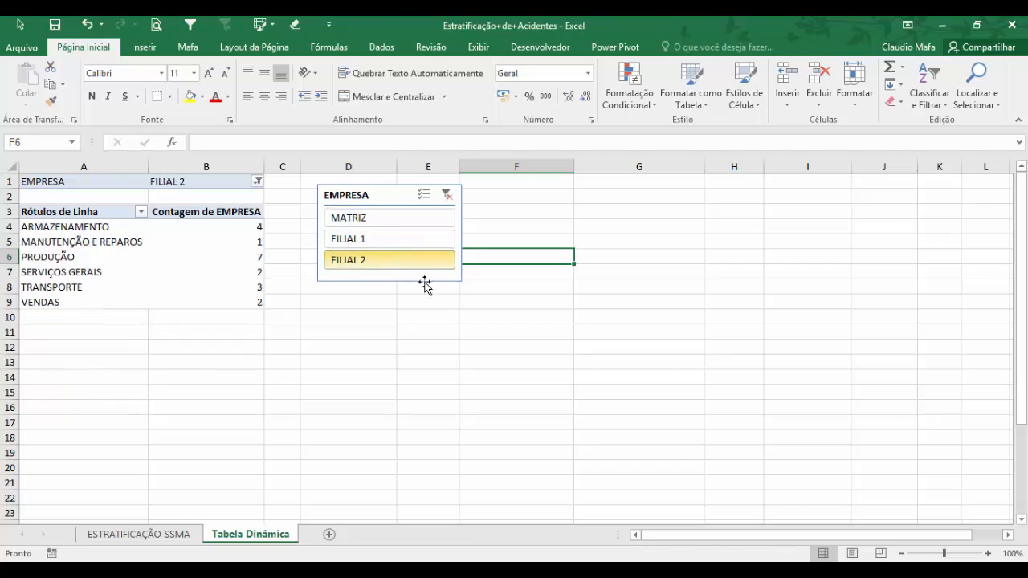
ctrl+click(407, 220)
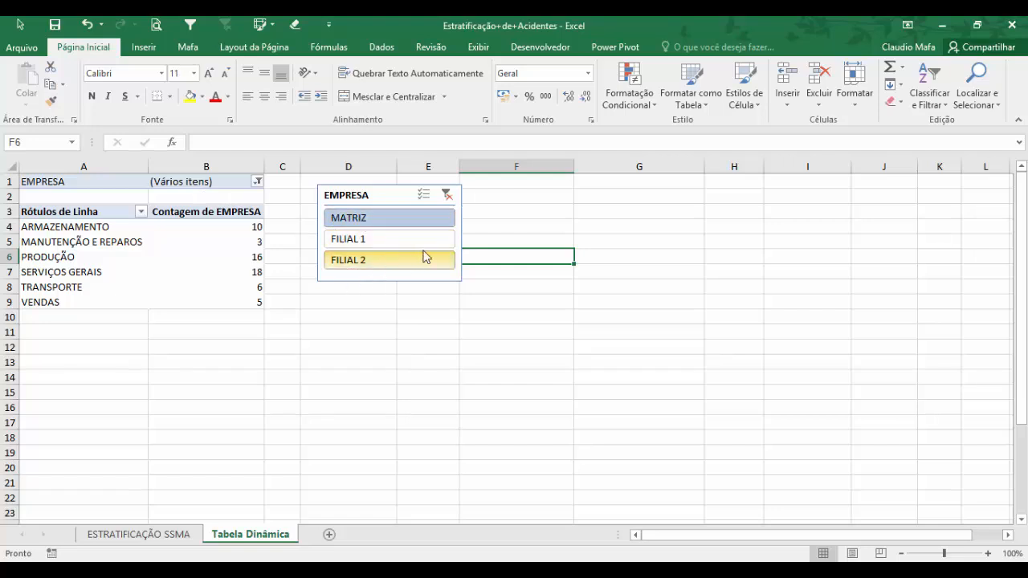
Step: Reset the EMPRESA slicer to MATRIZ only, and turn on its multi-select mode to add FILIAL 2 to the filter
click(447, 197)
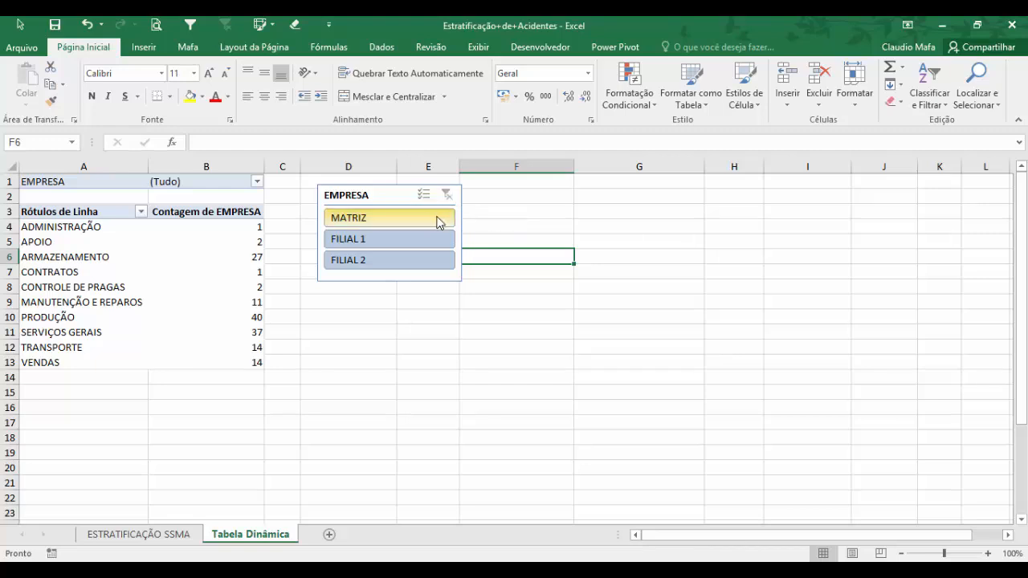
click(441, 220)
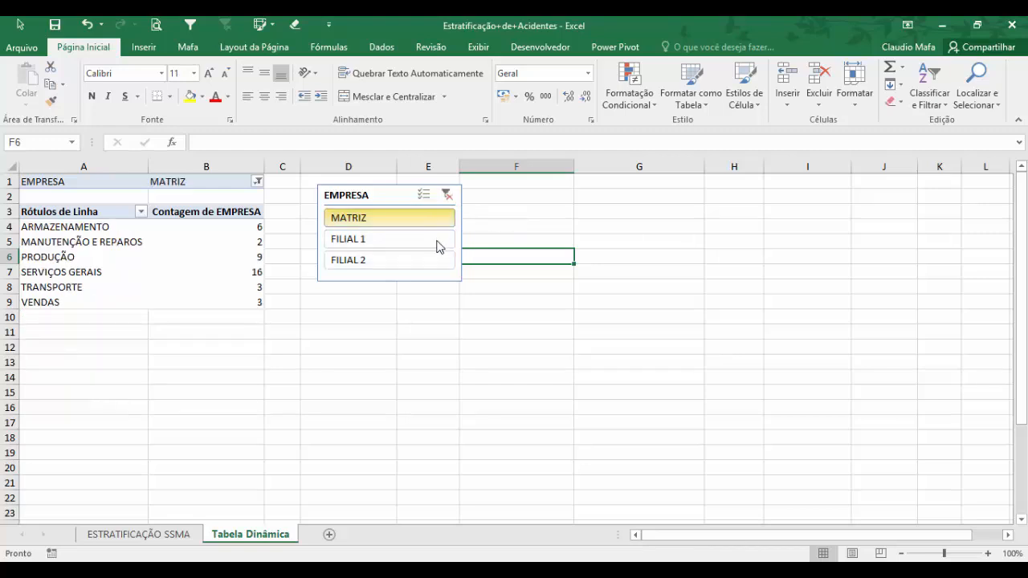
click(425, 196)
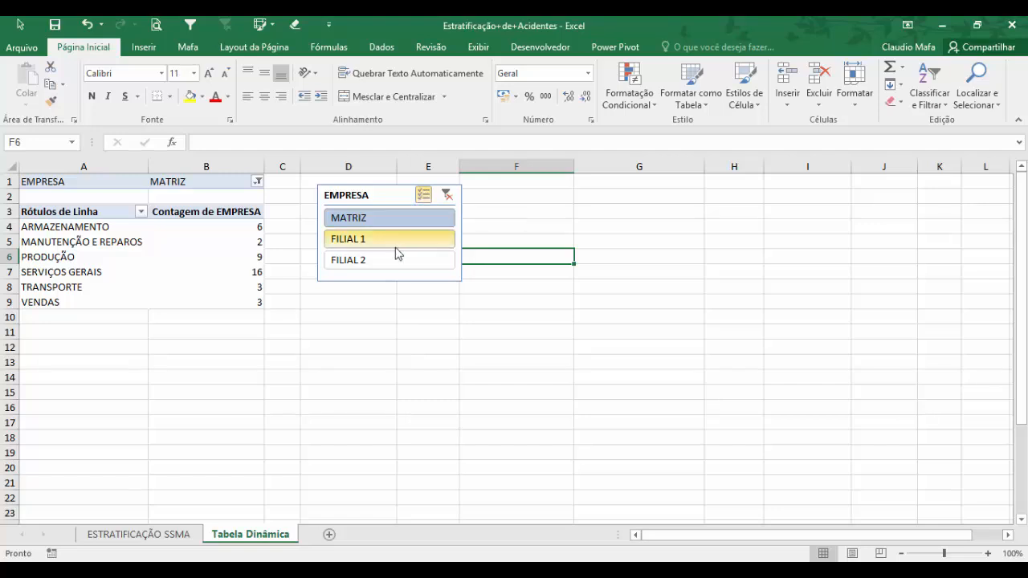
click(395, 268)
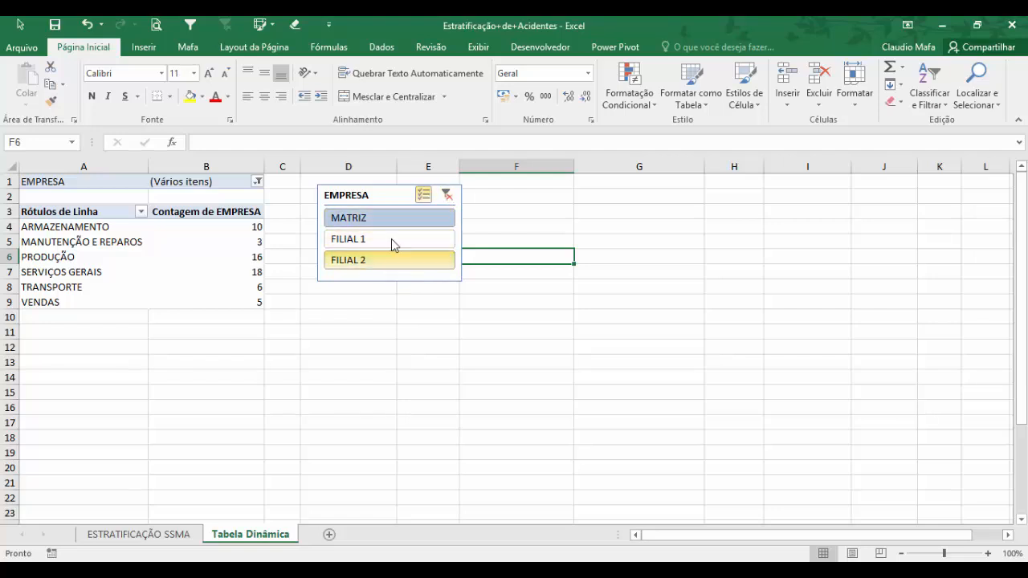
Step: Clear the EMPRESA slicer's filter, and switch MATRIZ and FILIAL 1 off and back on in multi-select mode
click(425, 199)
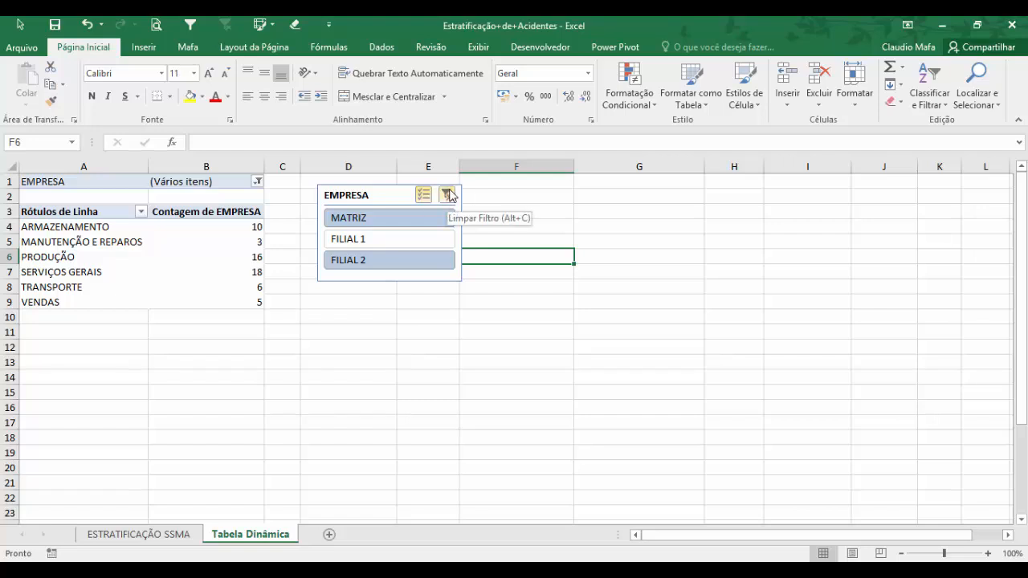
click(448, 195)
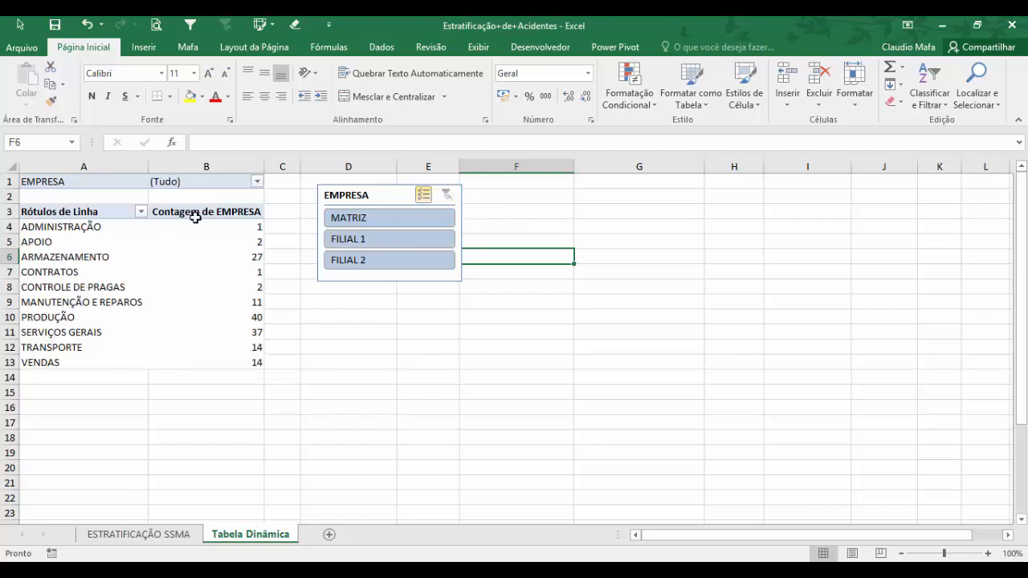
click(358, 217)
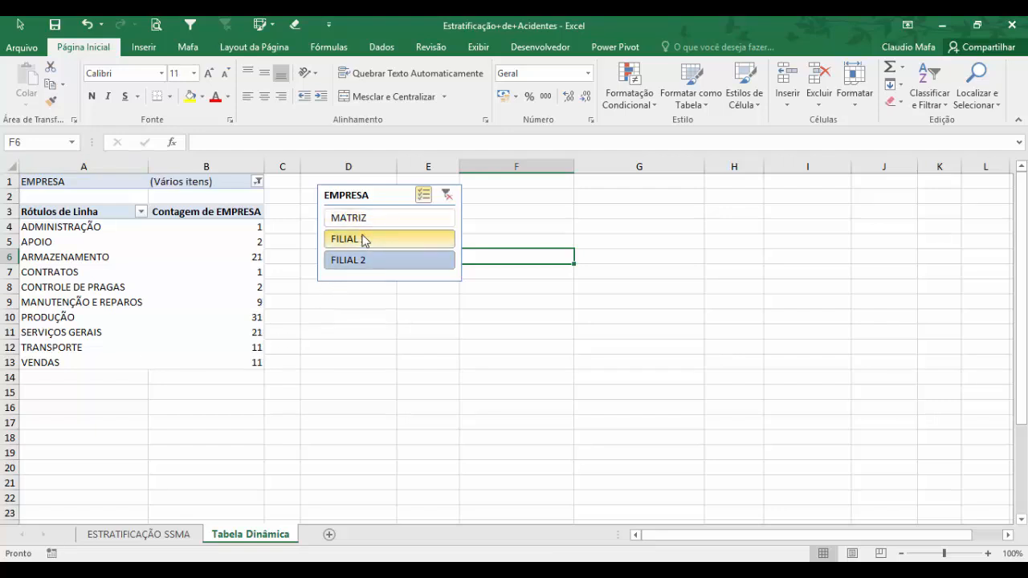
click(364, 240)
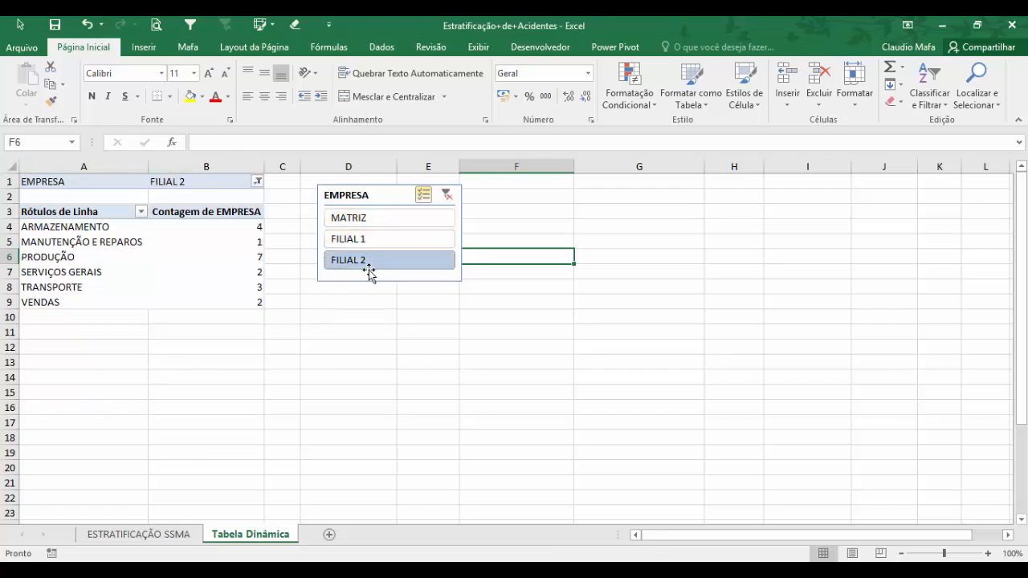
click(381, 244)
click(383, 218)
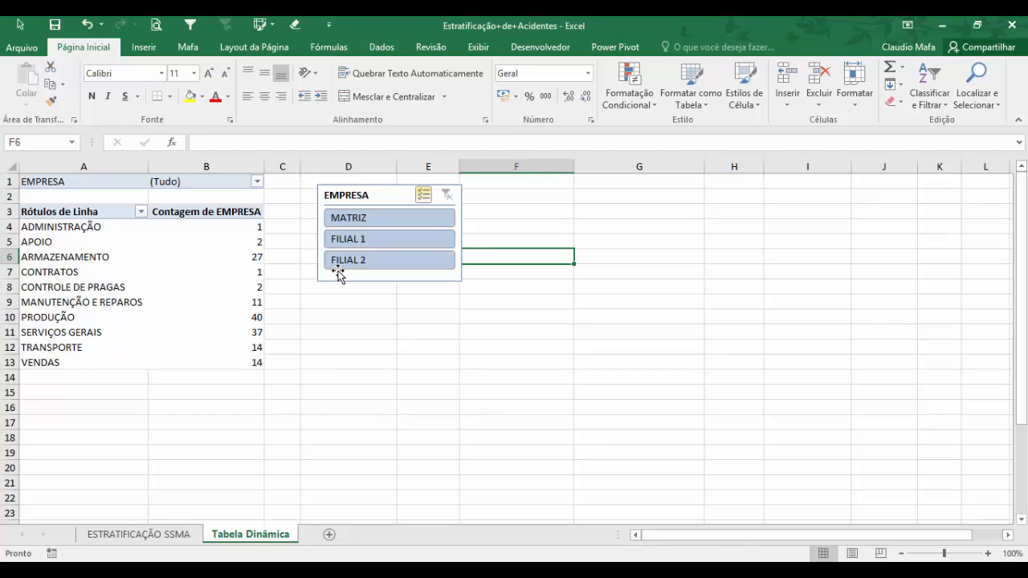
Step: Move the EMPRESA slicer to the top of the sheet, directly beside the PivotTable's count column
drag(378, 195, 330, 181)
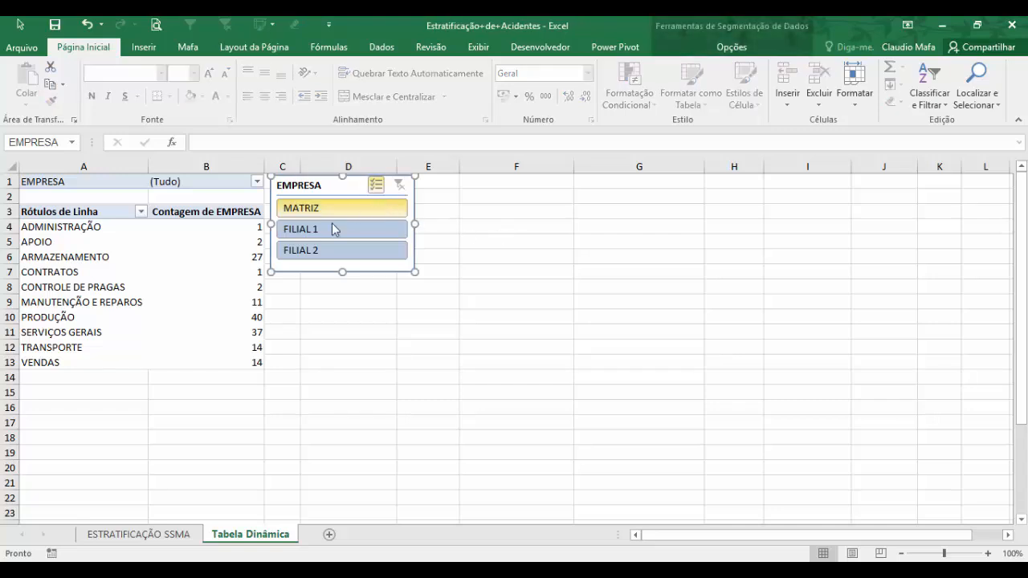
click(381, 329)
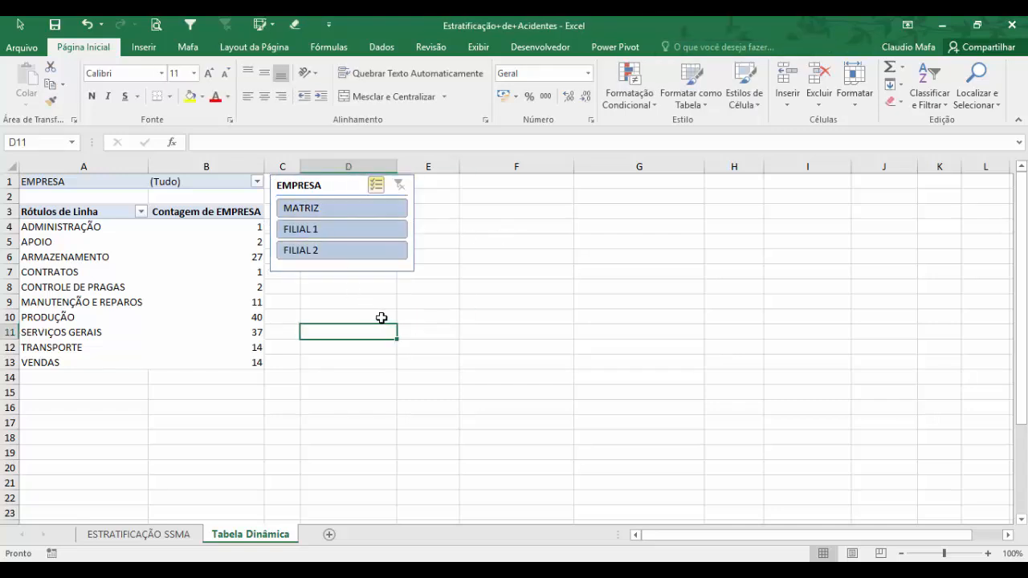
click(180, 273)
click(179, 242)
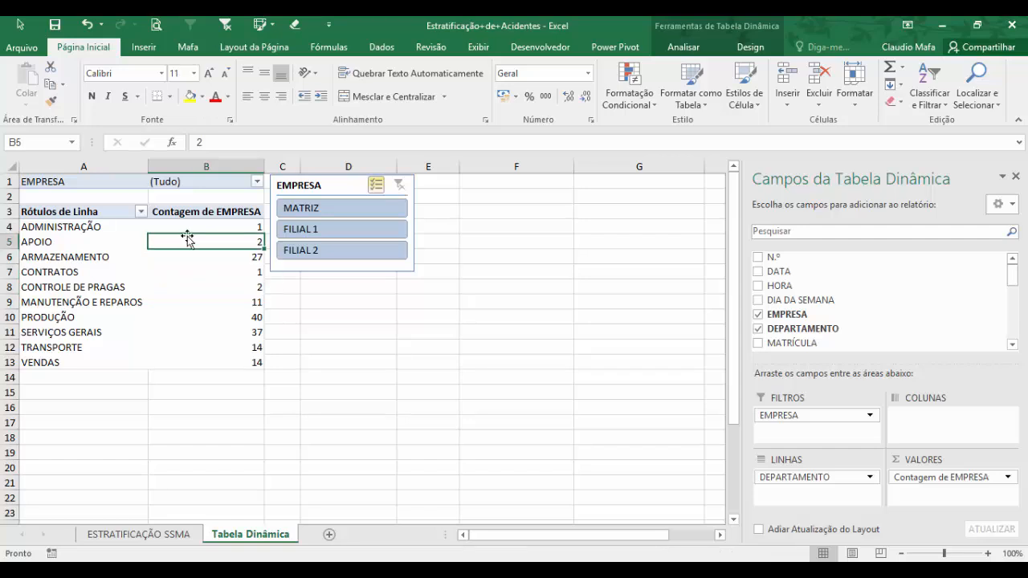
click(701, 50)
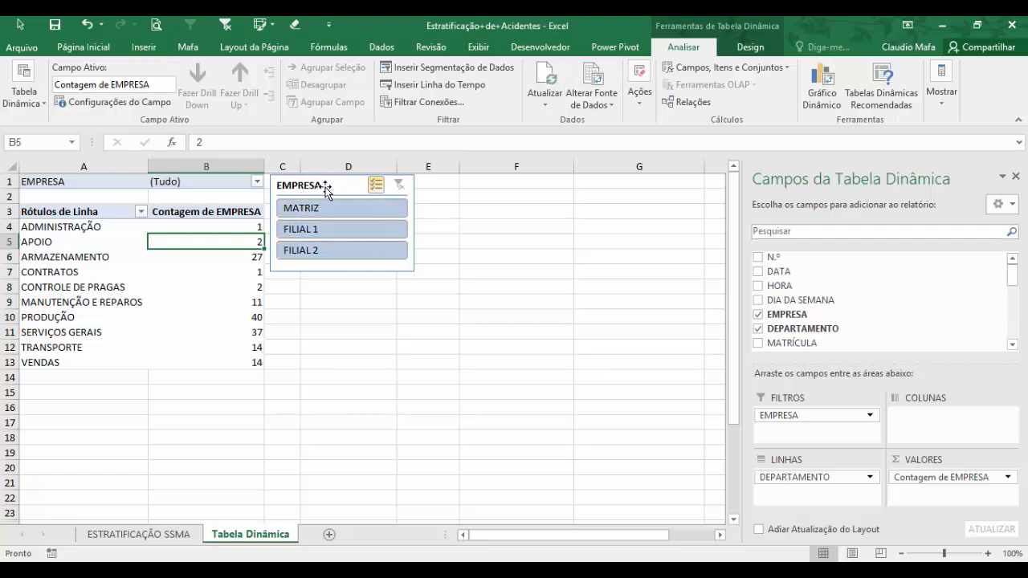
drag(325, 187, 322, 184)
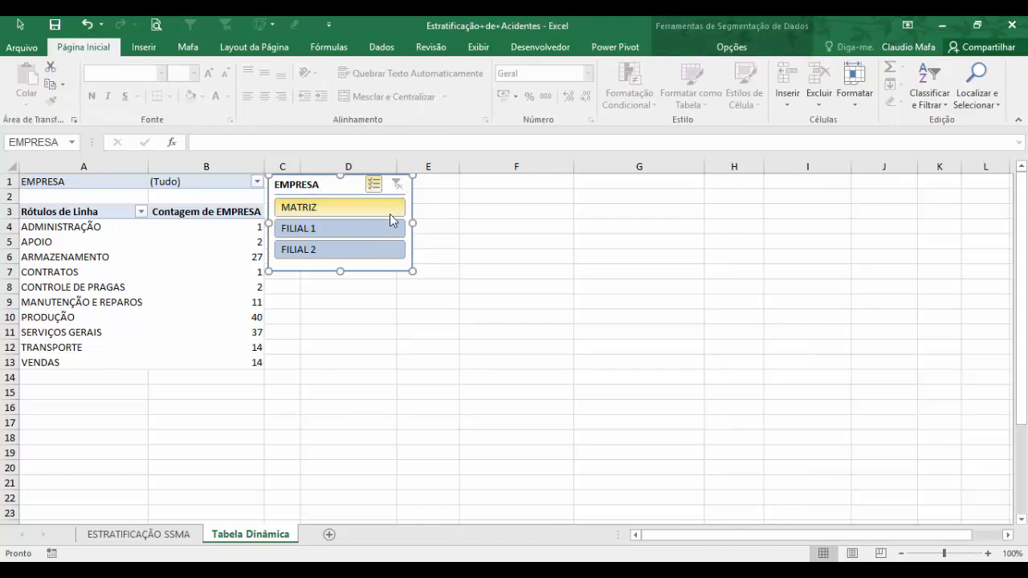
Step: Insert a timeline for the PivotTable based on the DATA field
click(204, 221)
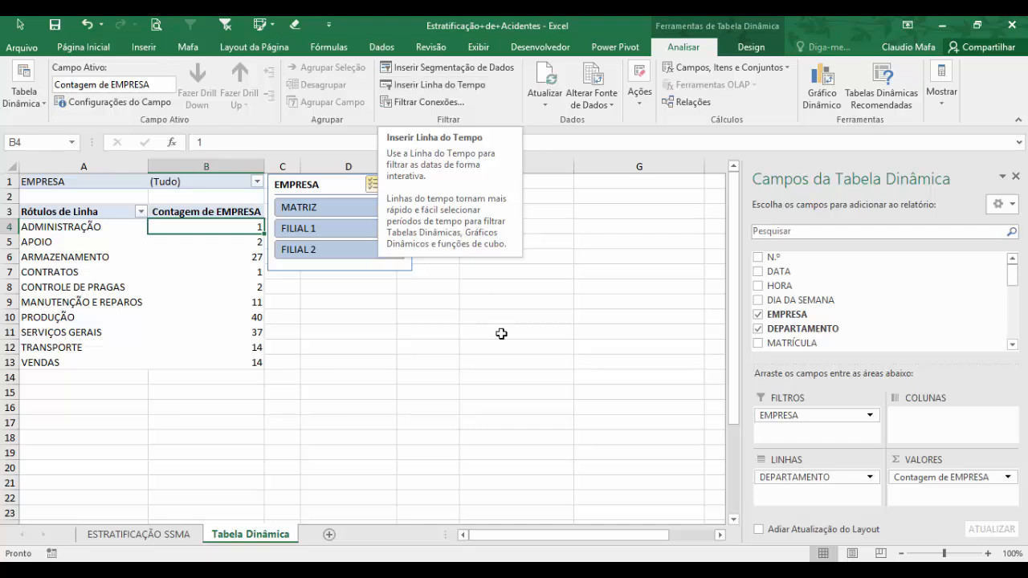
click(438, 85)
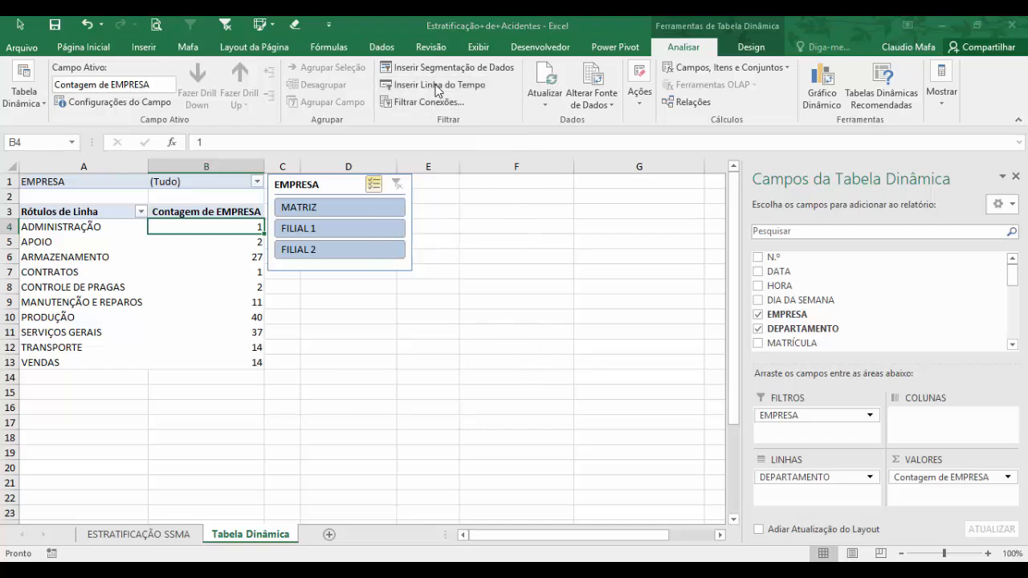
drag(396, 130, 558, 147)
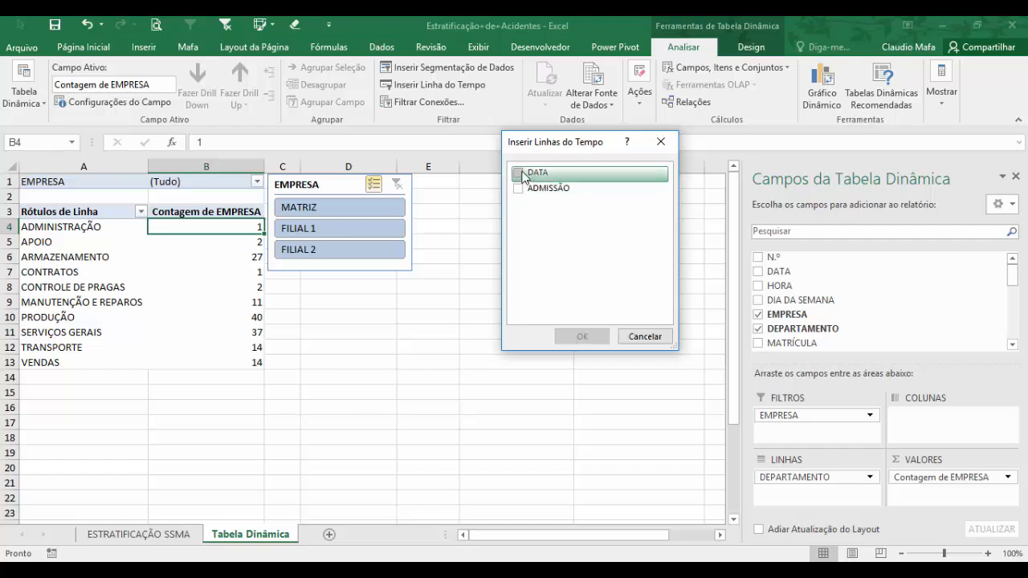
click(523, 176)
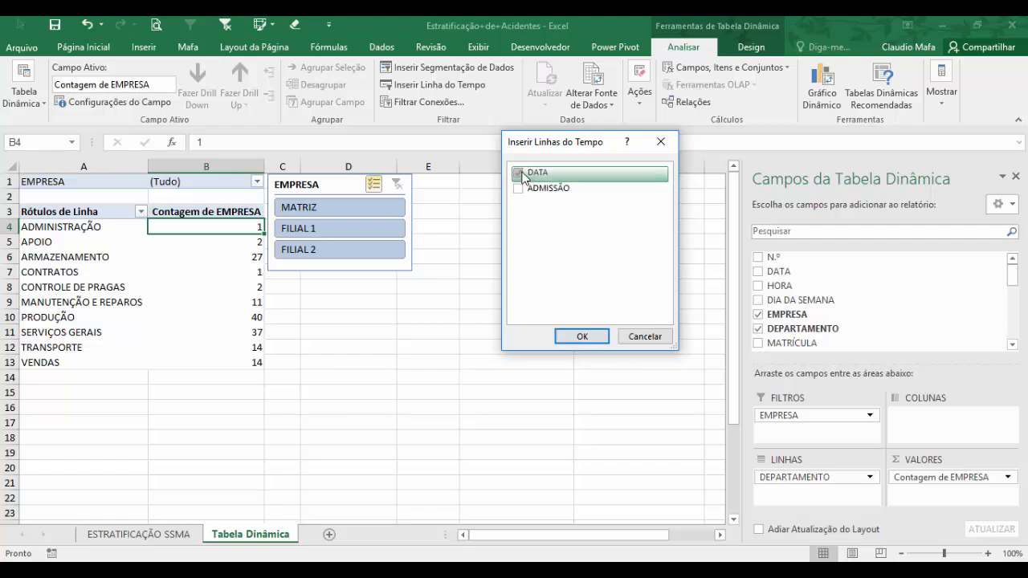
click(583, 336)
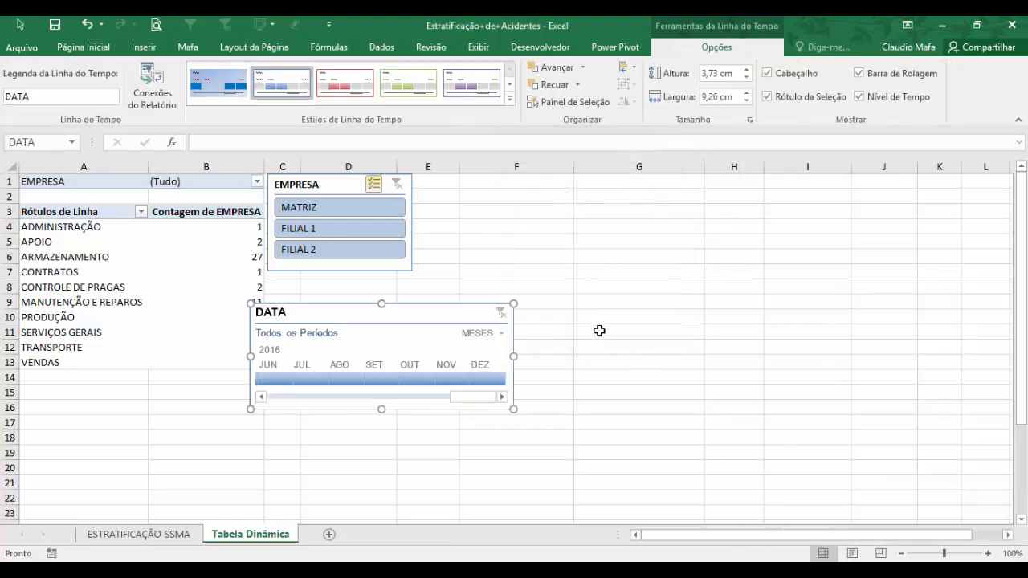
Step: Place the DATA timeline directly below the EMPRESA slicer and widen it to 12,57 cm
drag(415, 309, 434, 279)
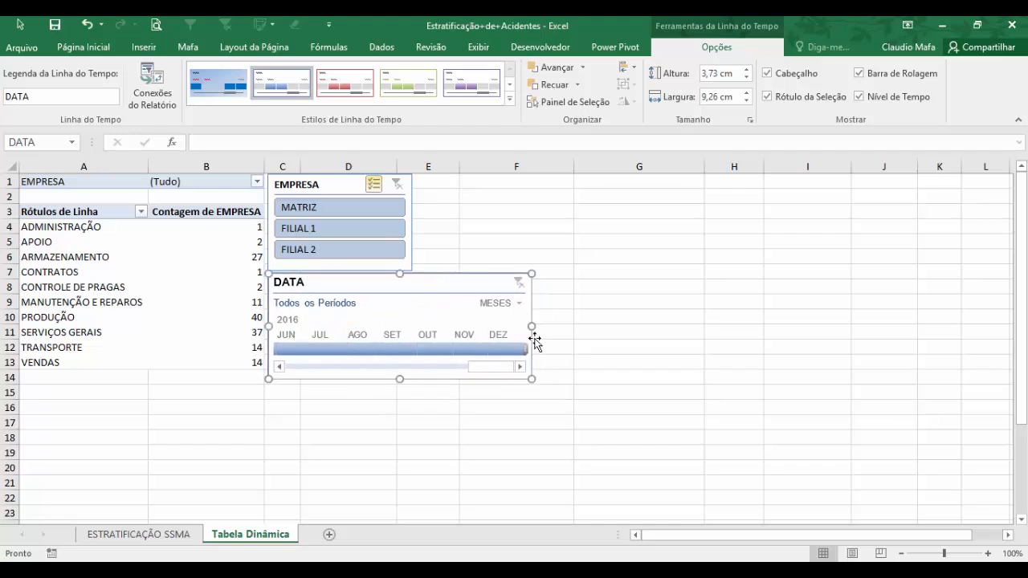
drag(531, 325, 625, 326)
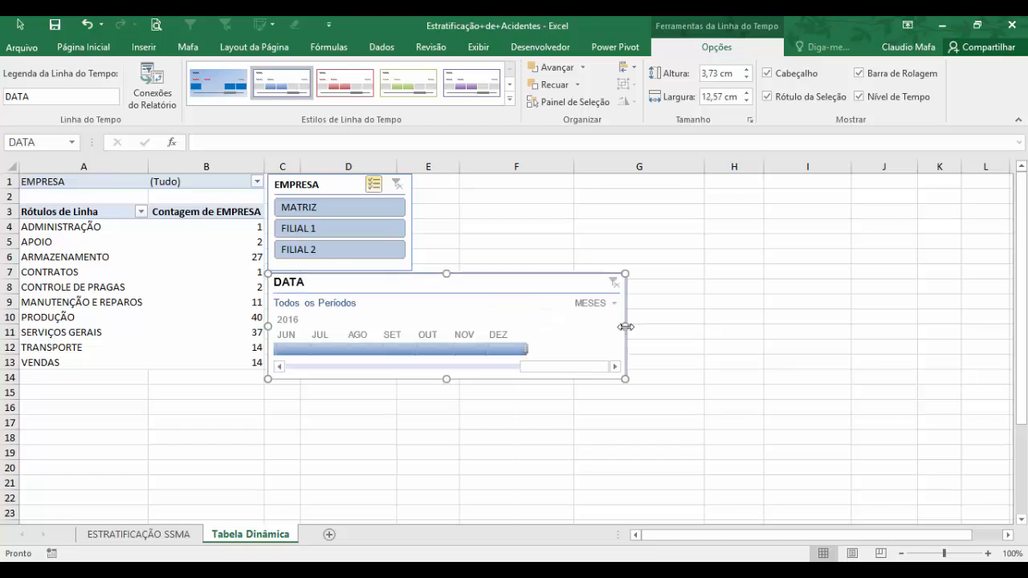
Step: Filter the PivotTable through the DATA timeline by single months of 2014: January, February, March, April and August
drag(559, 371, 312, 374)
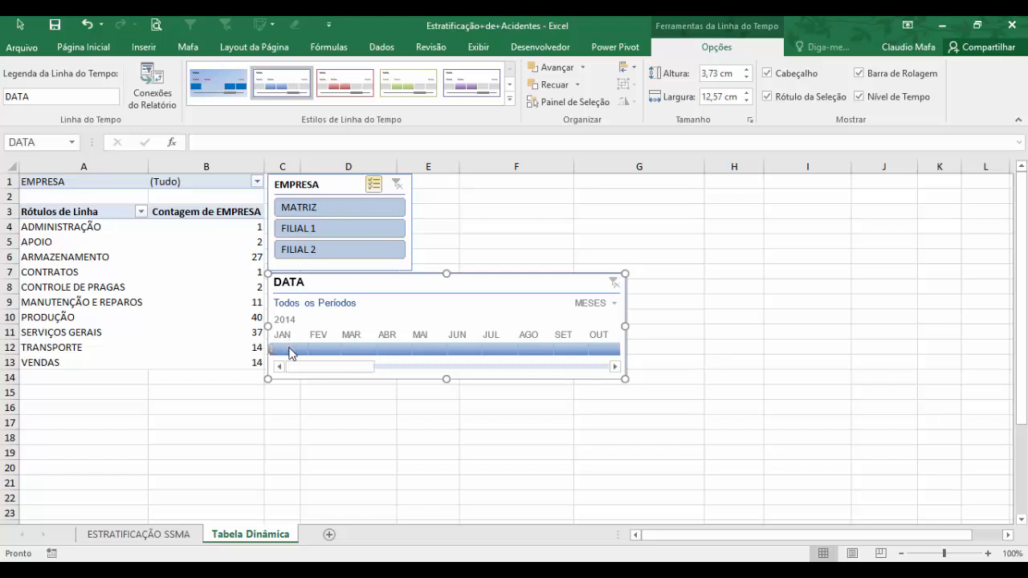
click(291, 351)
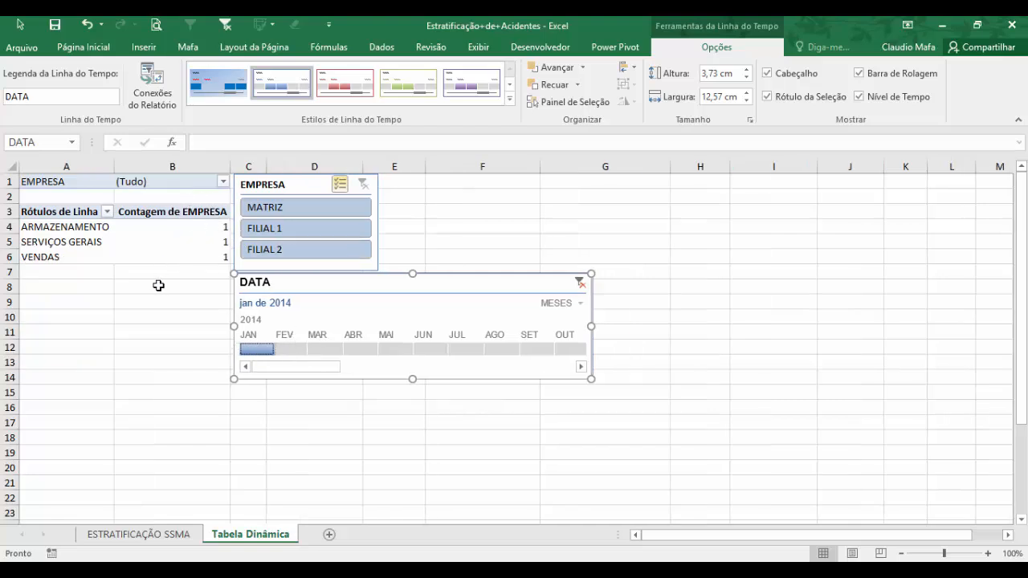
click(296, 351)
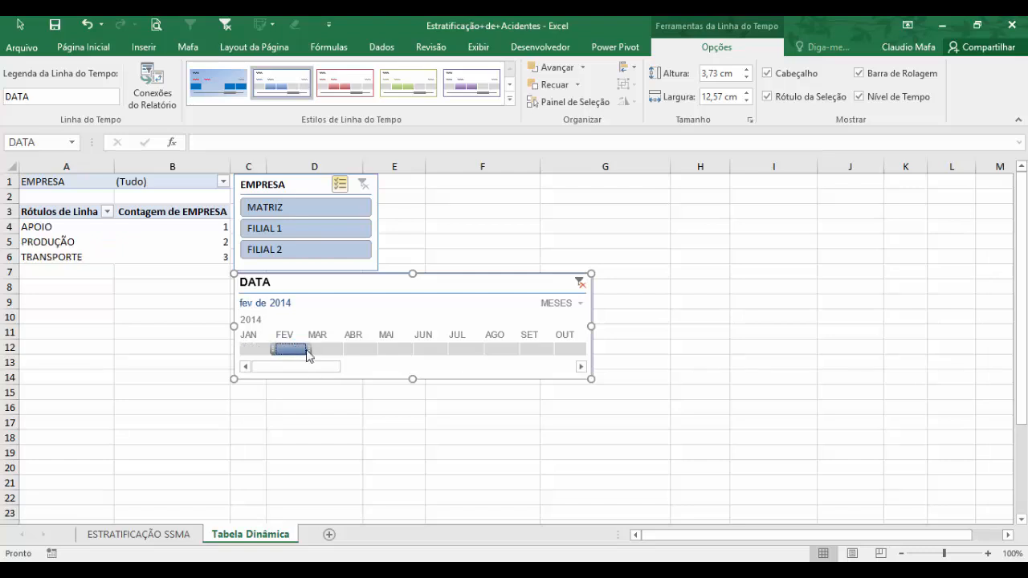
click(332, 352)
click(394, 351)
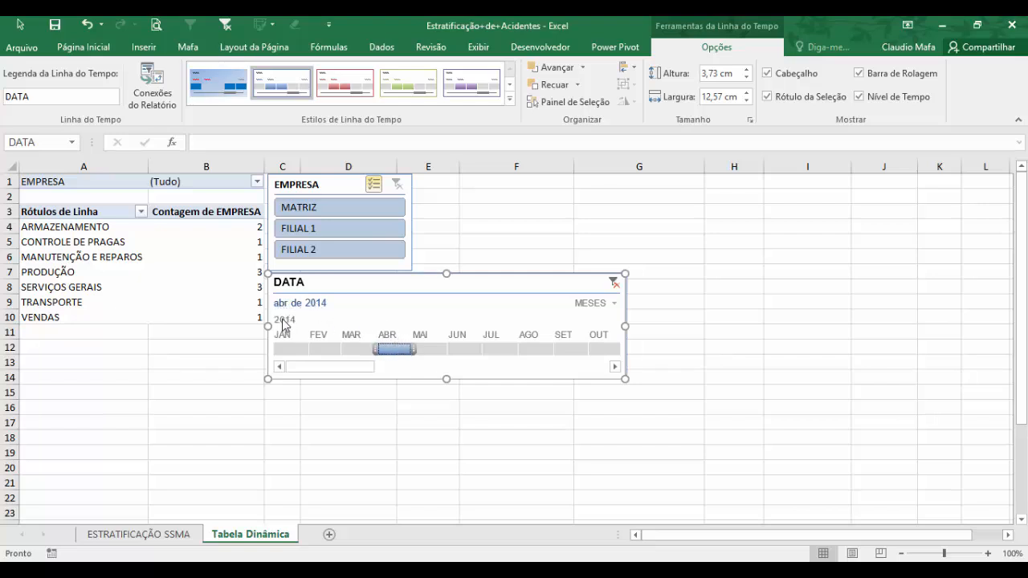
drag(389, 354, 536, 355)
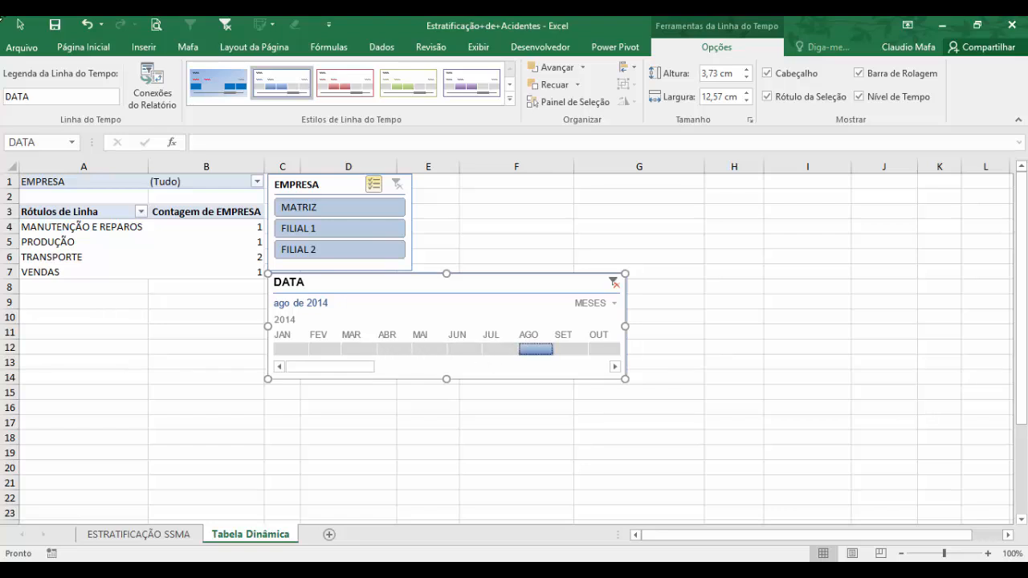
Step: Filter the DATA timeline to the range from January to April 2014, and clear the filter again
mouse_move(153, 235)
click(391, 348)
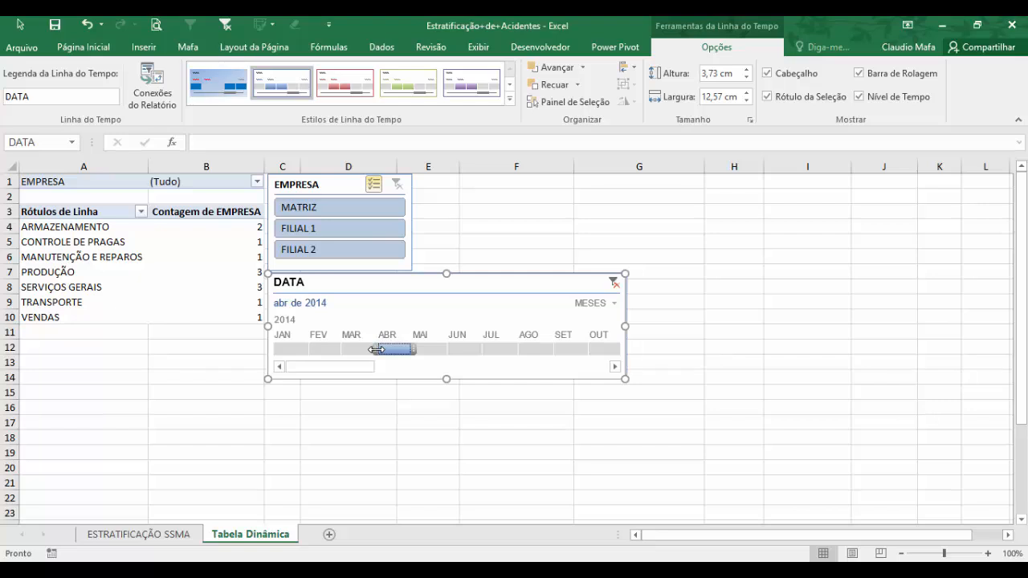
drag(376, 349, 273, 350)
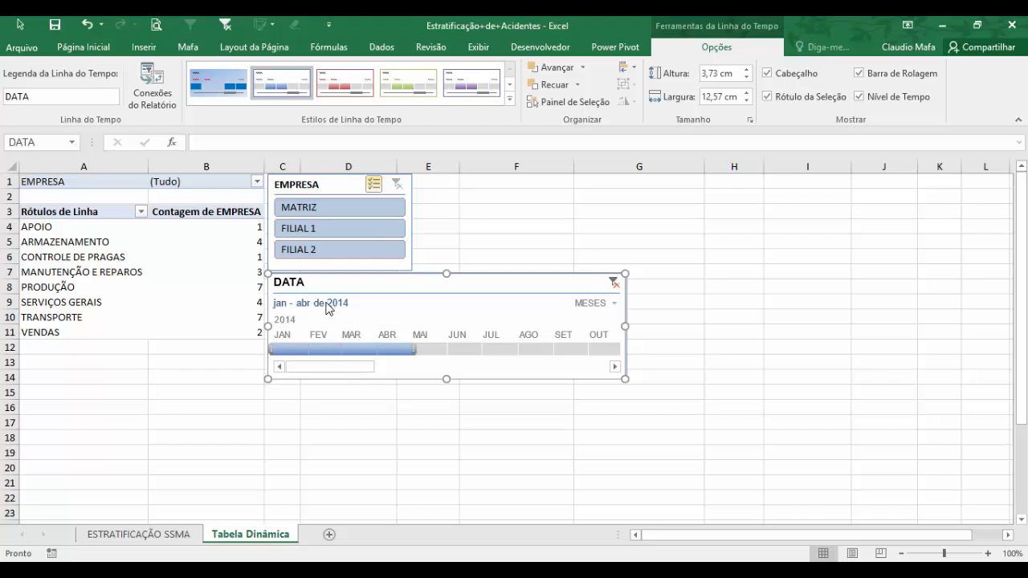
click(614, 282)
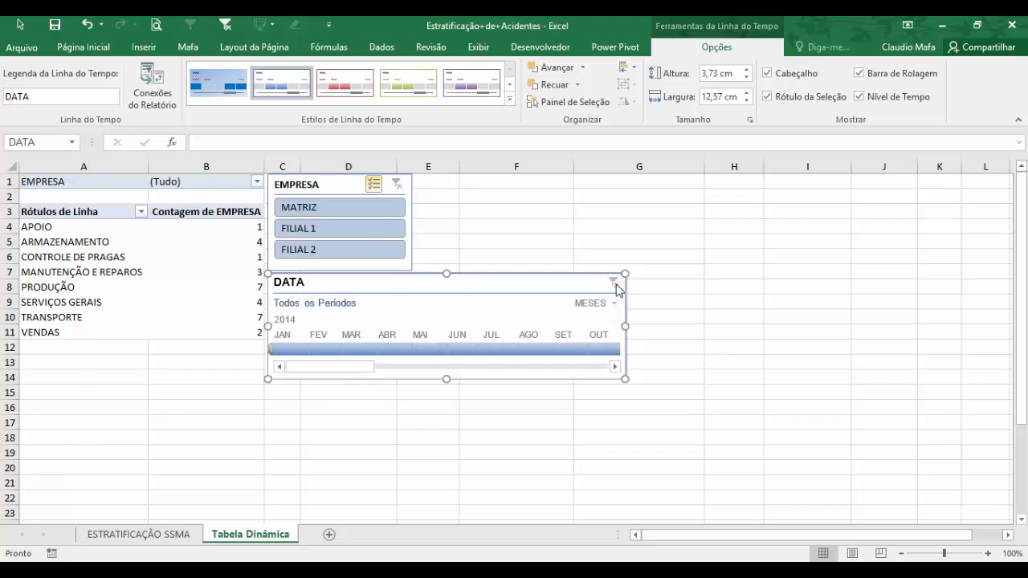
Step: Switch the DATA timeline from March 2014 through May, June, January and February 2014, and clear its filter
click(353, 349)
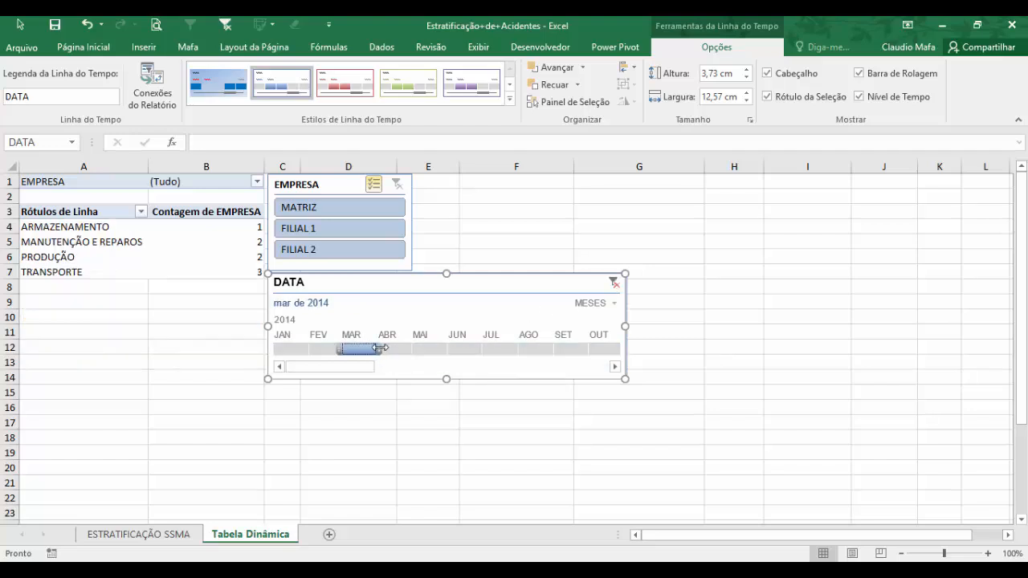
drag(381, 347, 435, 347)
click(435, 348)
click(464, 349)
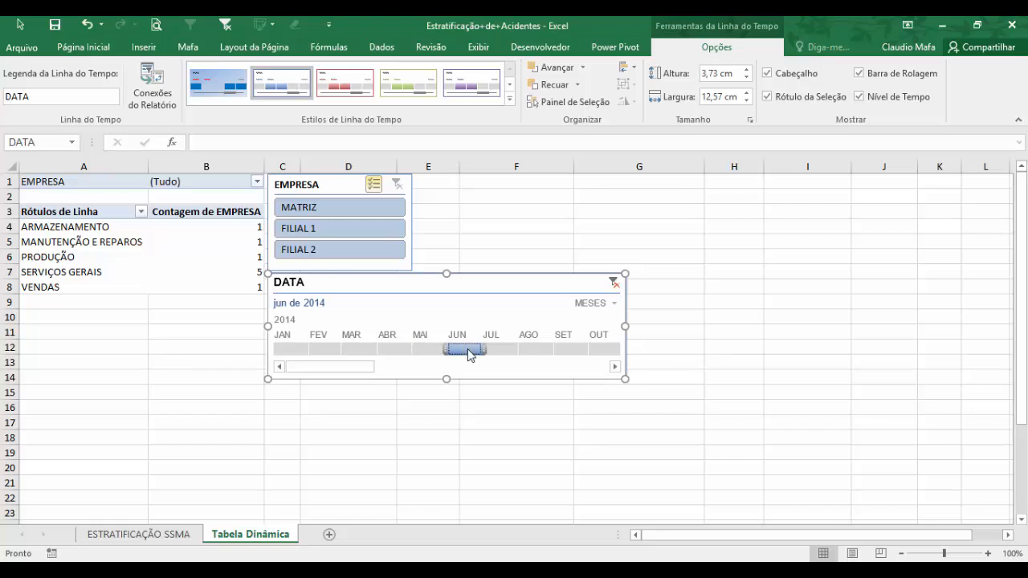
click(299, 350)
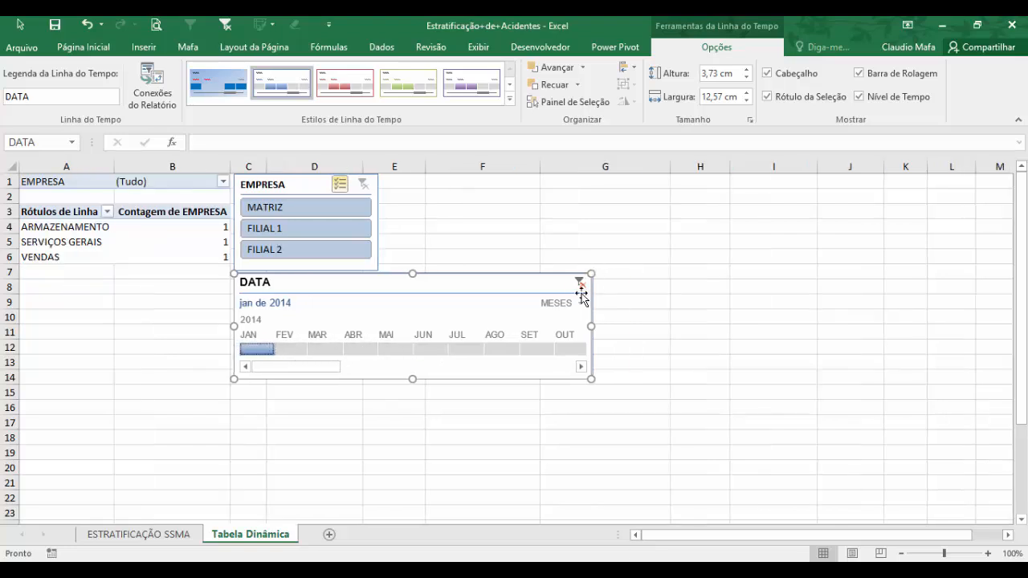
click(299, 349)
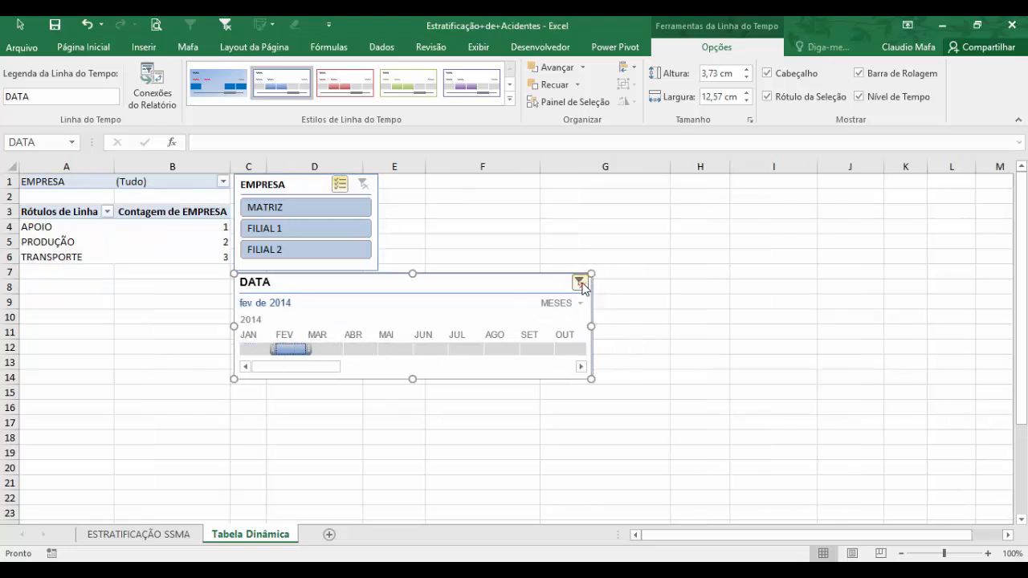
click(579, 281)
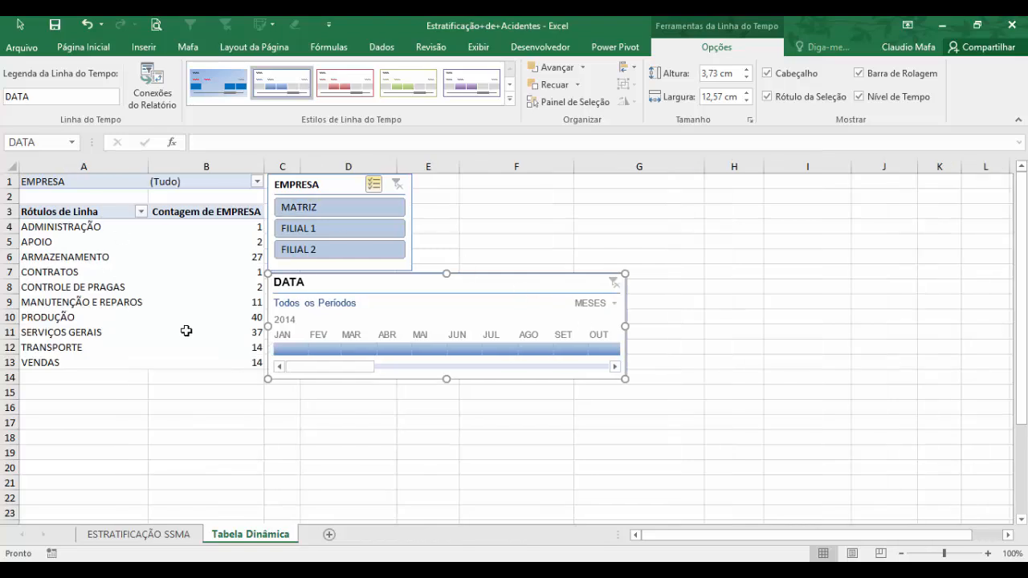
Step: Set the DATA timeline's time level to ANOS and filter the PivotTable by 2014, 2015 and 2016 in turn
click(217, 300)
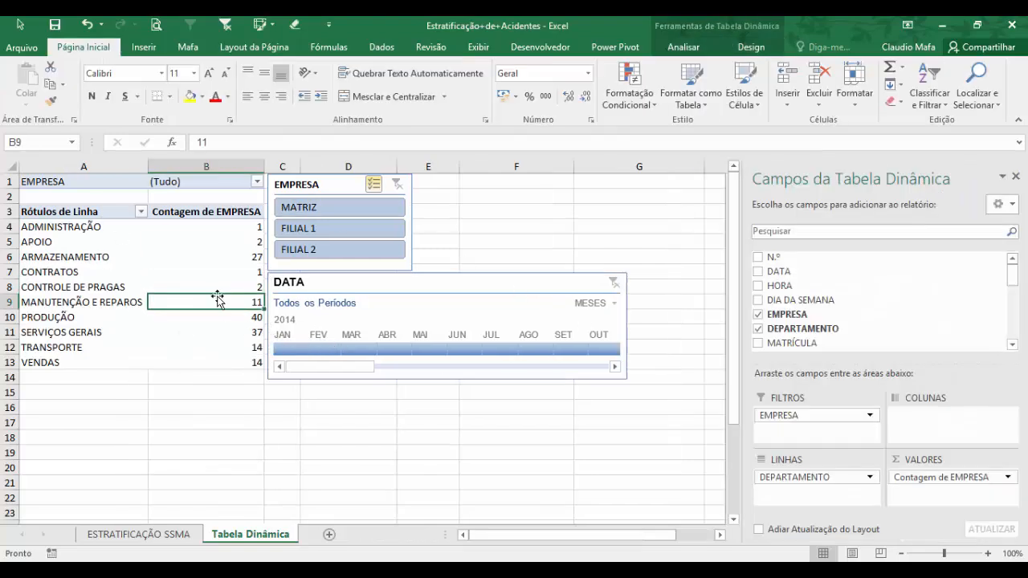
click(444, 324)
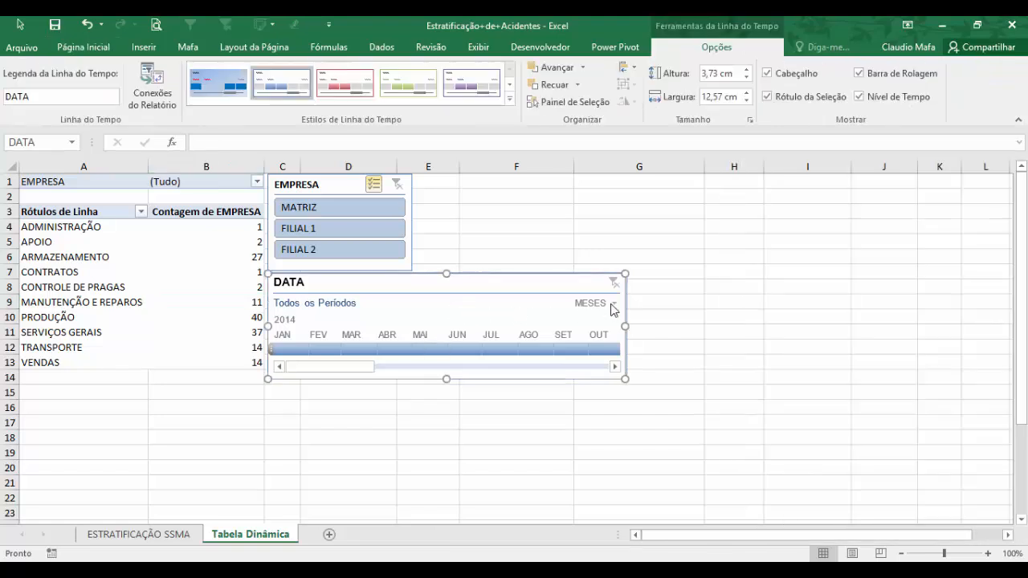
click(611, 304)
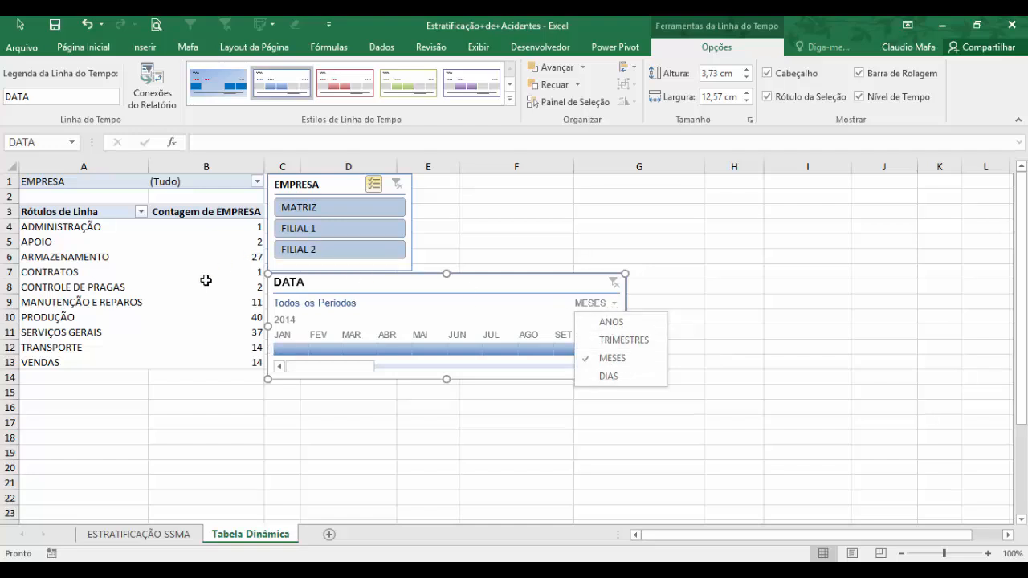
click(609, 322)
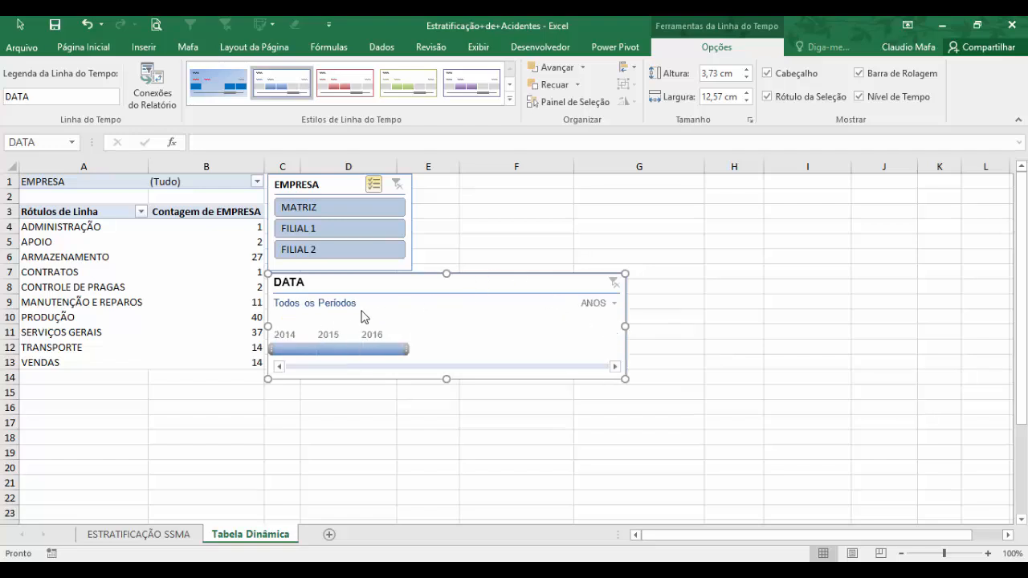
click(292, 350)
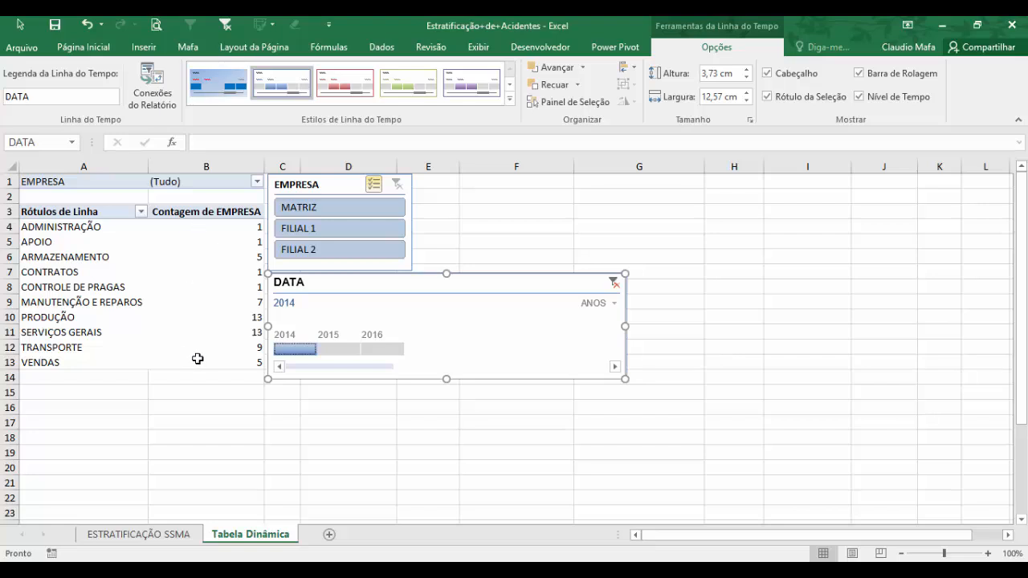
click(338, 350)
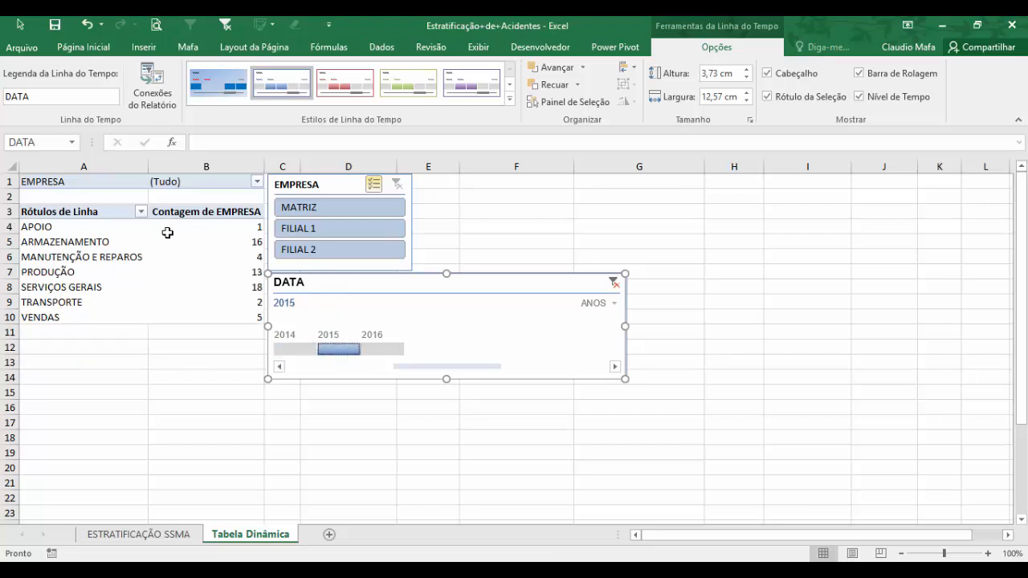
click(167, 227)
click(380, 350)
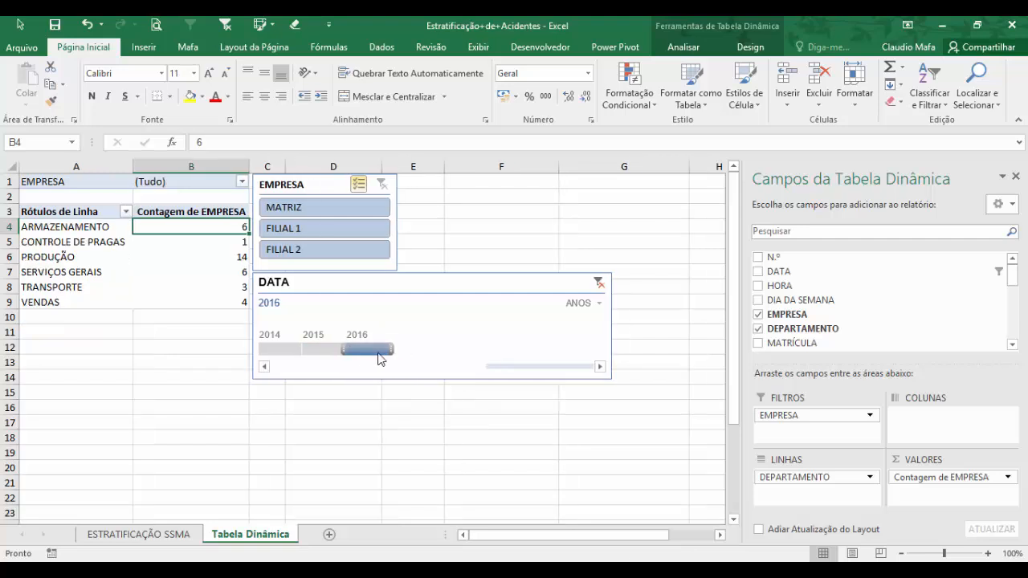
Step: Extend the timeline filter to 2015 - 2016, switch to each of these years alone, and select the two-year range again
click(335, 309)
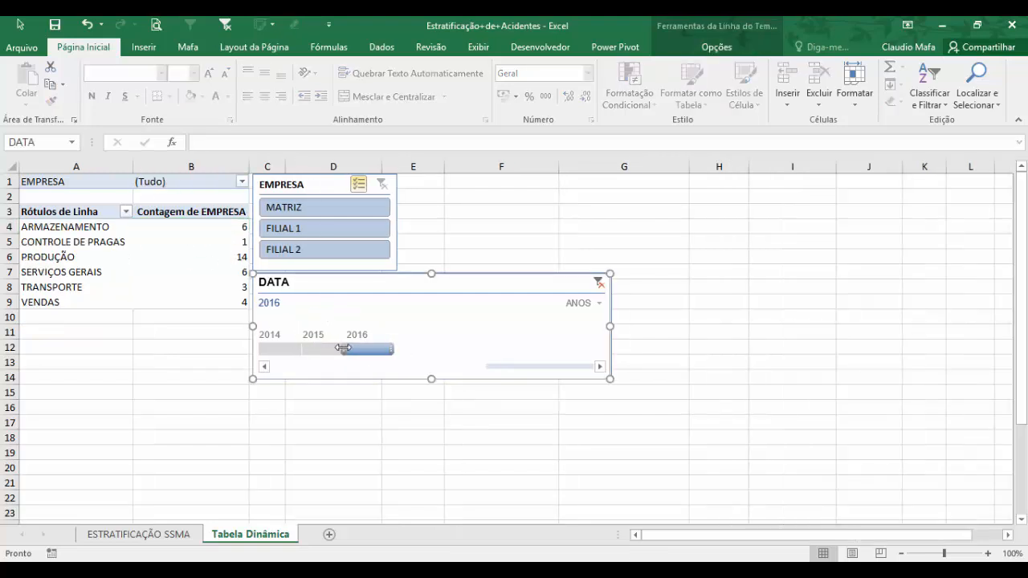
drag(335, 348, 303, 348)
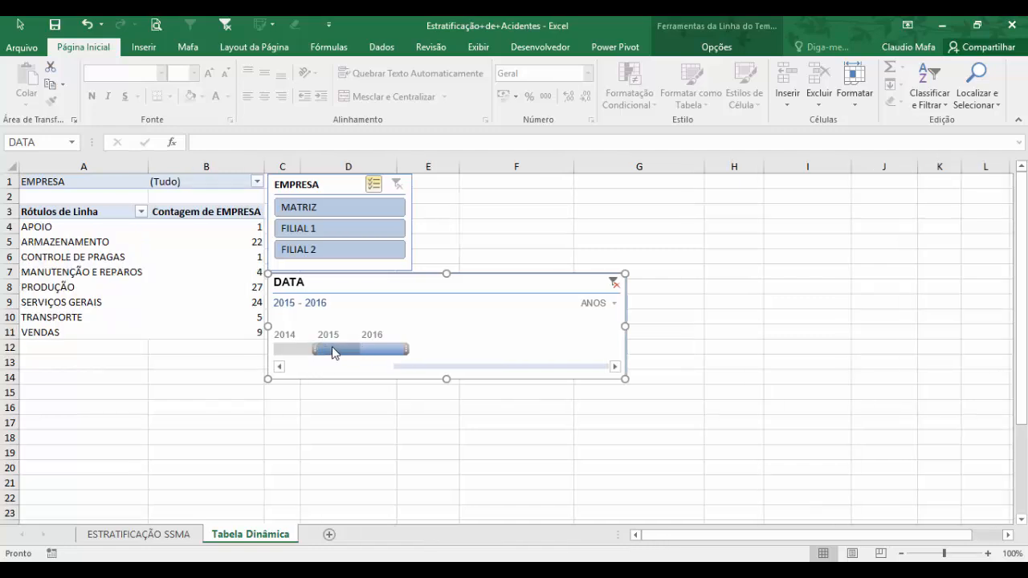
click(381, 351)
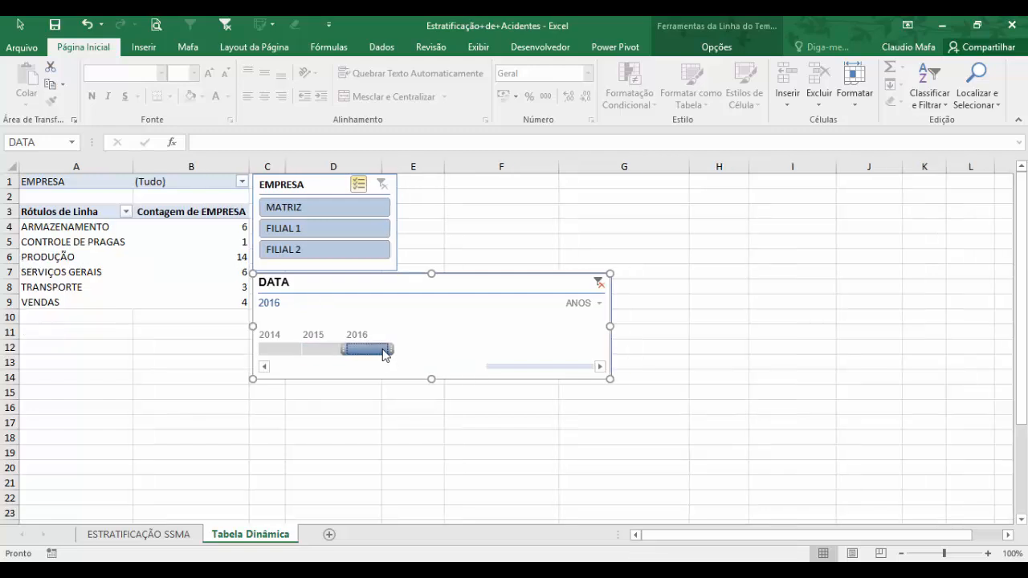
click(334, 350)
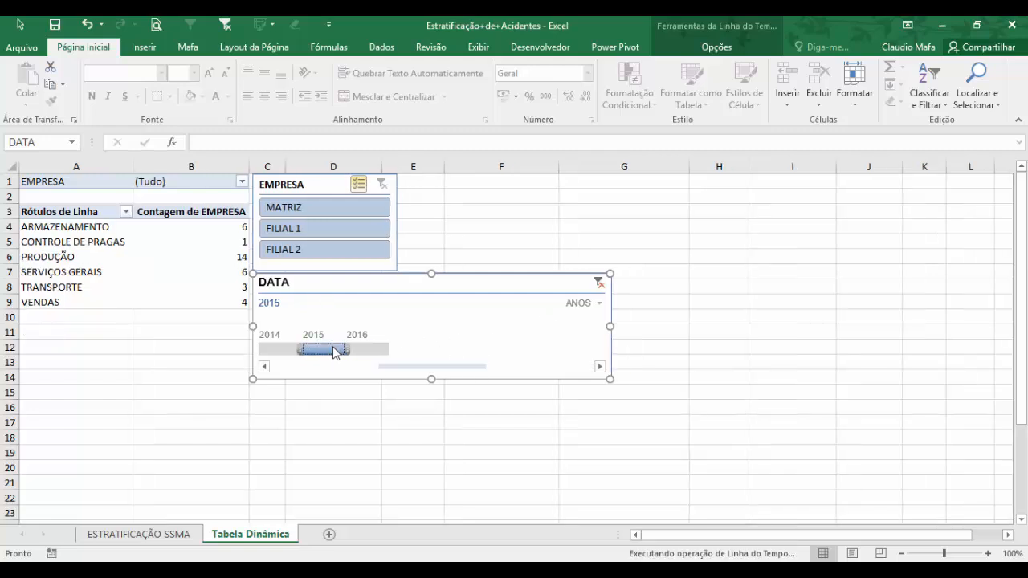
shift+click(376, 353)
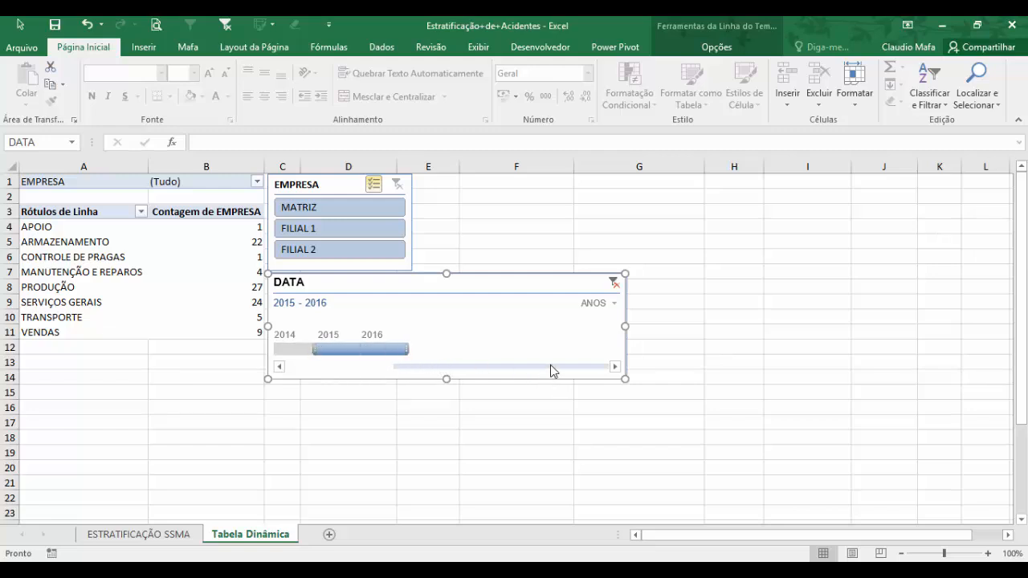
Step: Set the DATA timeline's time level back to MESES and clear its date filter
click(606, 304)
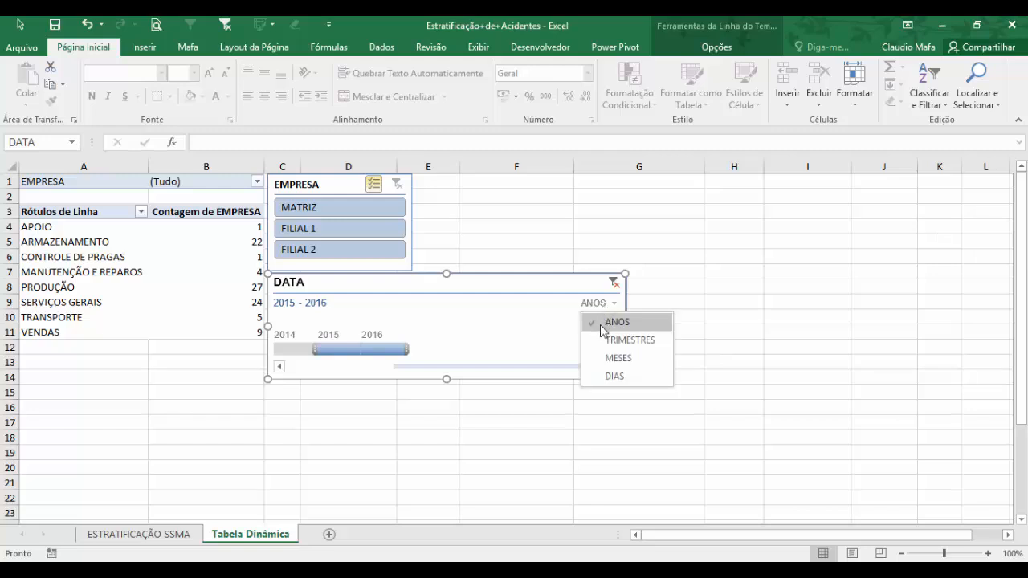
click(609, 358)
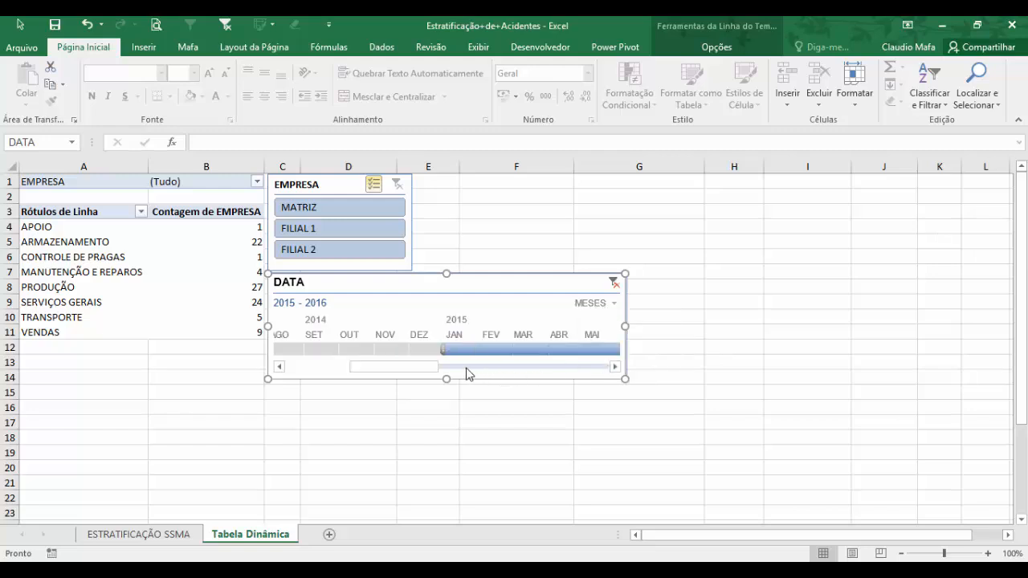
drag(469, 373, 575, 376)
drag(431, 370, 528, 377)
click(613, 282)
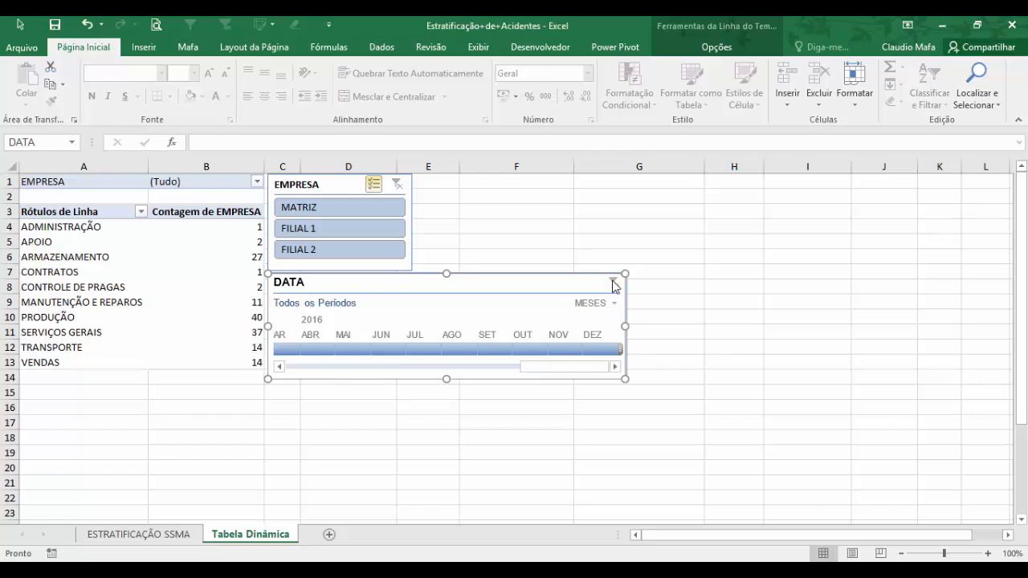
Step: Set the DATA timeline's time level to TRIMESTRES and step the filter through the quarters of 2014, from T1 to T4
click(613, 304)
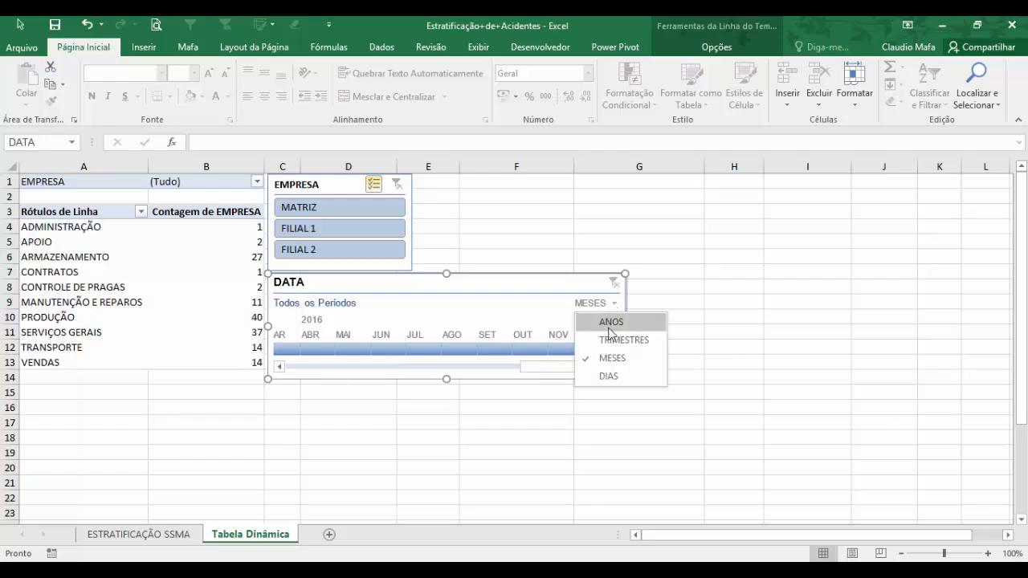
click(611, 340)
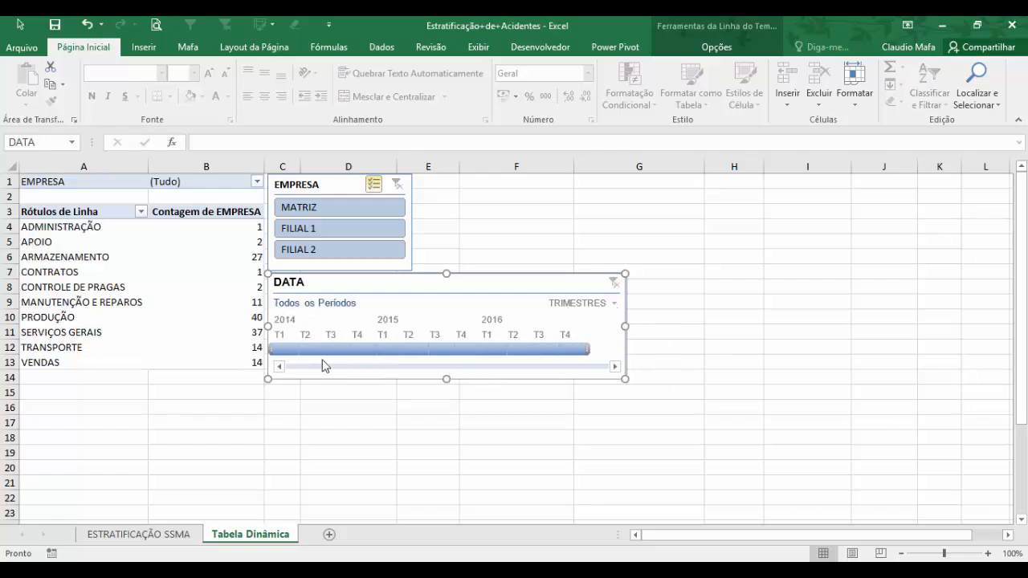
click(290, 351)
drag(310, 351, 359, 349)
click(392, 351)
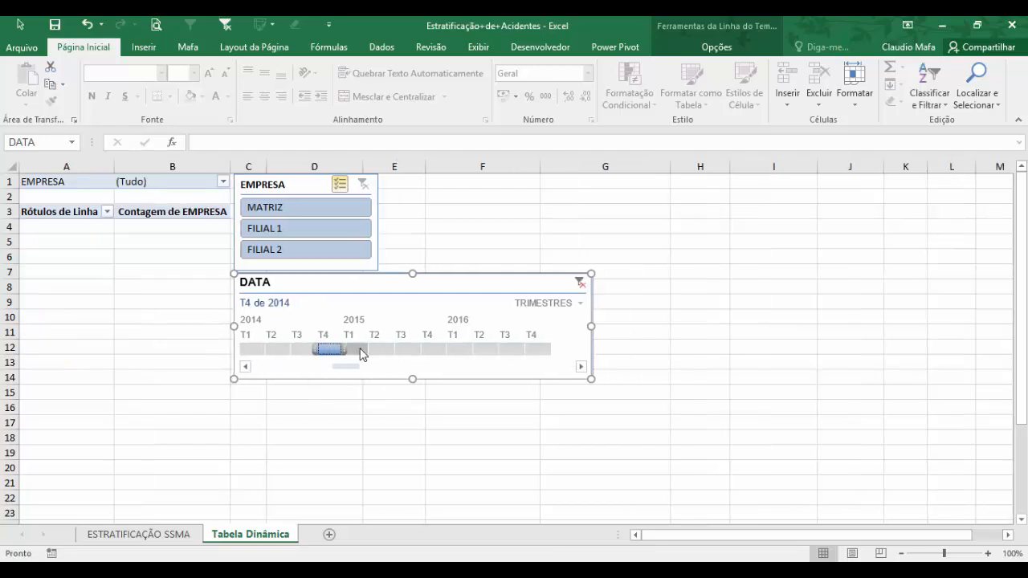
Step: Move the timeline filter through T4 of 2015 and the quarters of 2016 up to T4, and extend it to T3 - T4 of 2016
drag(415, 349, 486, 353)
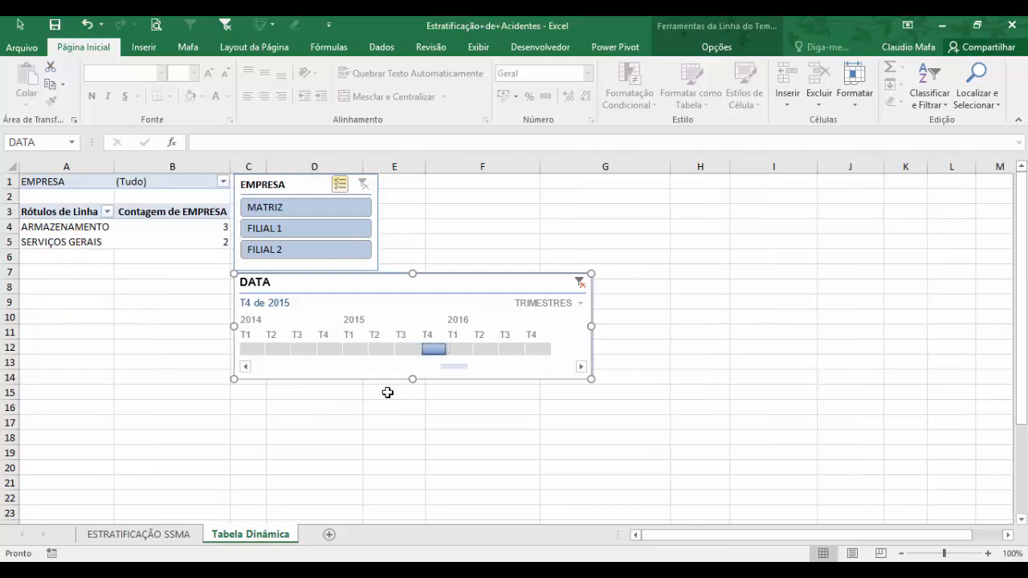
click(465, 351)
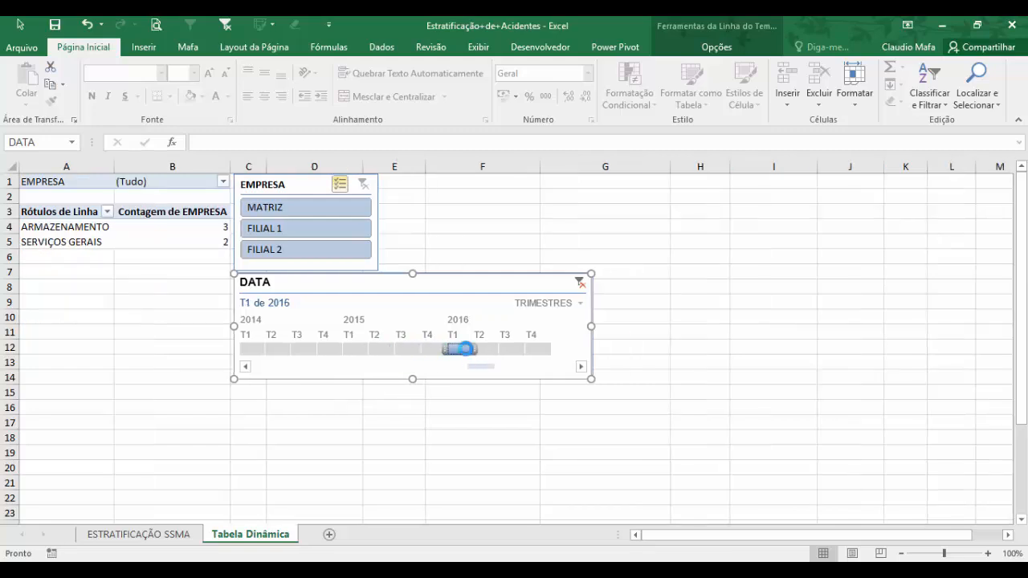
click(490, 352)
click(557, 350)
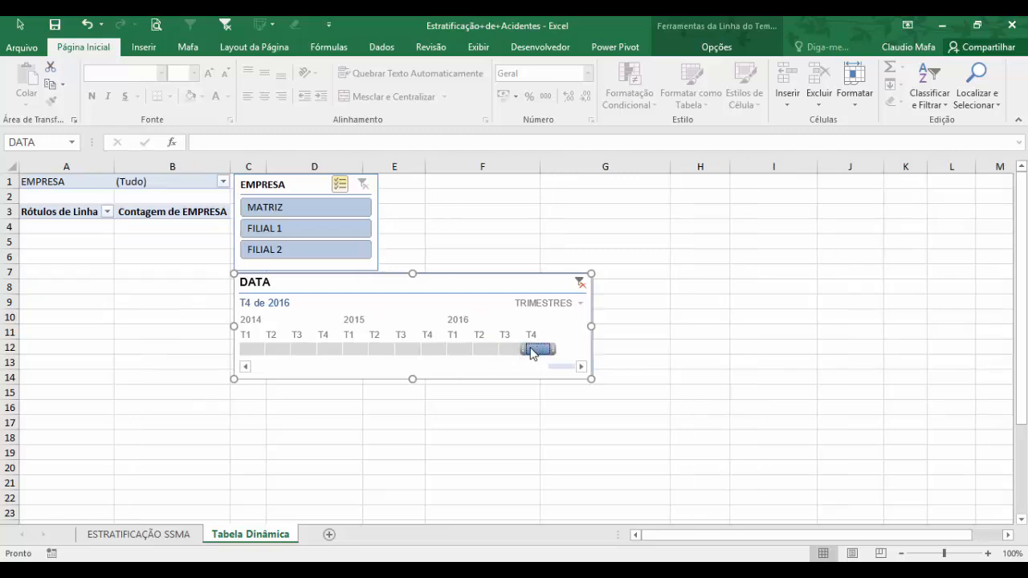
drag(512, 346, 499, 347)
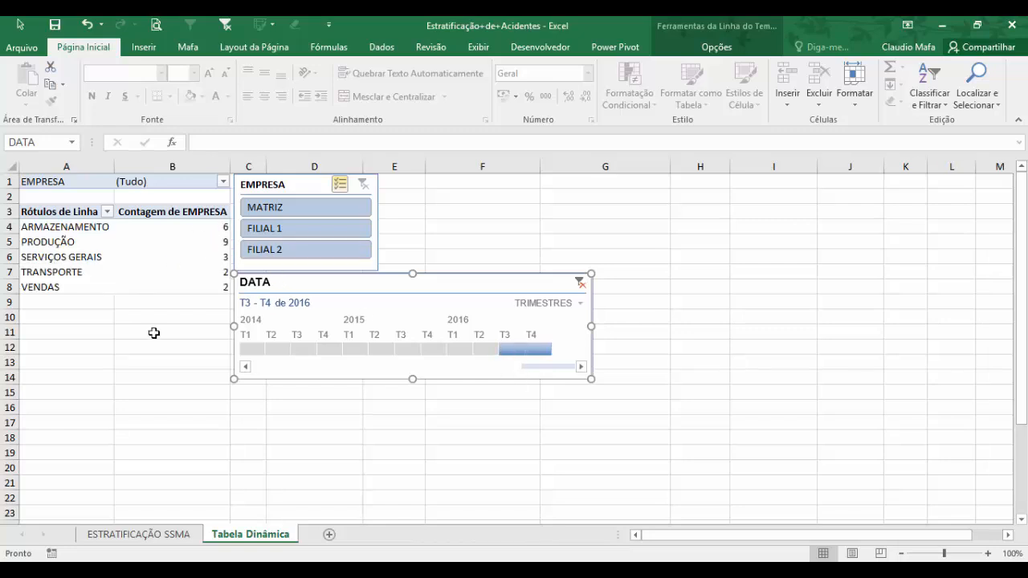
Step: Filter the timeline by T1 of 2014, extend the range to T1 - T3 of 2014, and clear the date filter
click(251, 348)
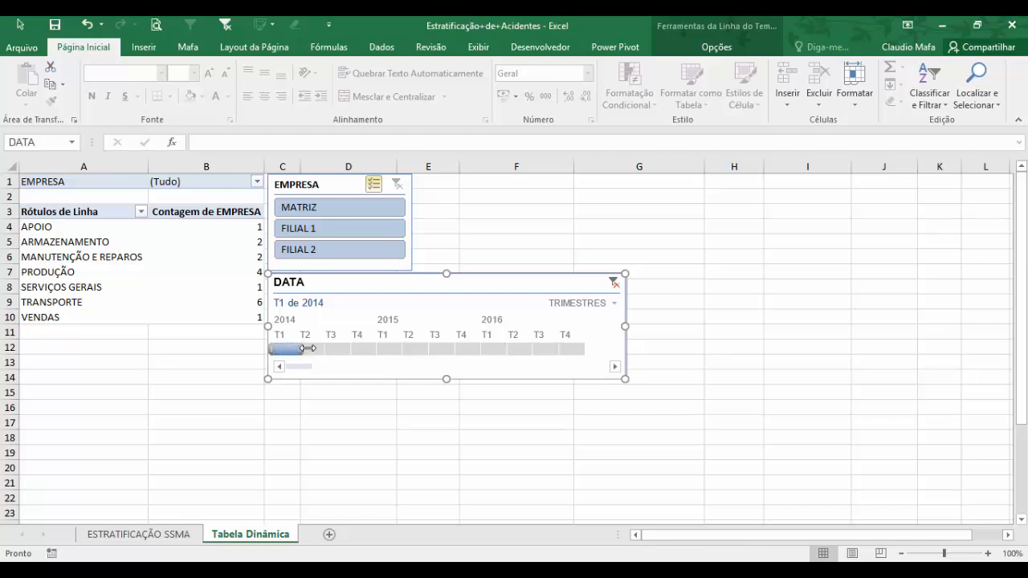
mouse_move(307, 348)
mouse_down()
mouse_move(338, 348)
mouse_move(325, 347)
mouse_up()
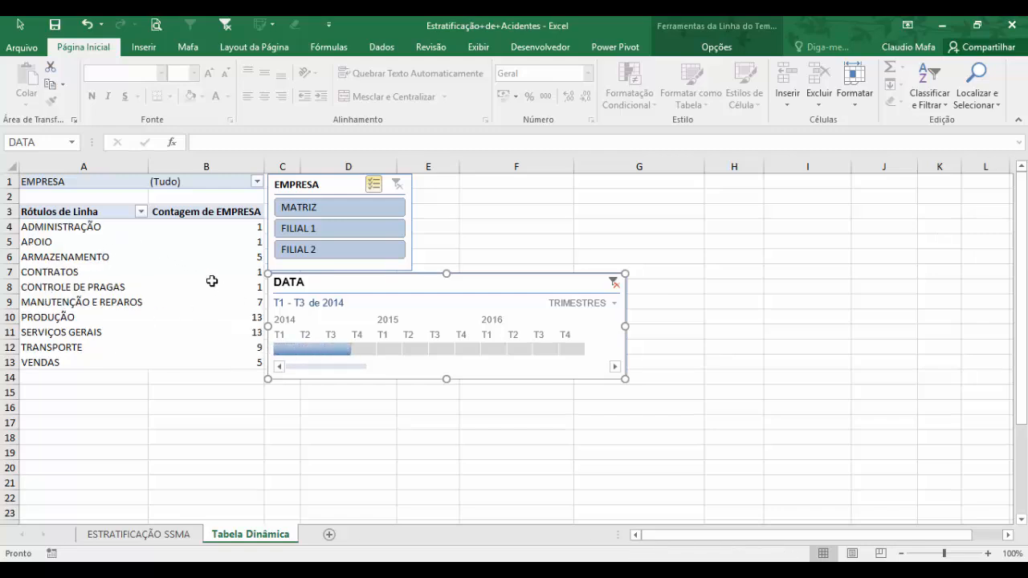
click(613, 284)
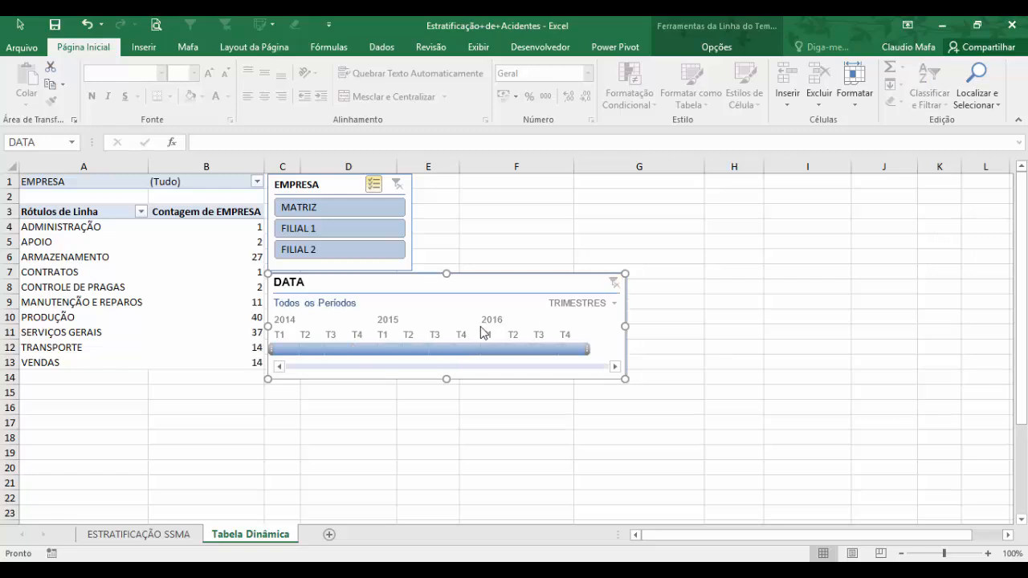
Step: Switch the DATA timeline to days (DIAS) and filter the pivot table to 1 January 2016
click(608, 305)
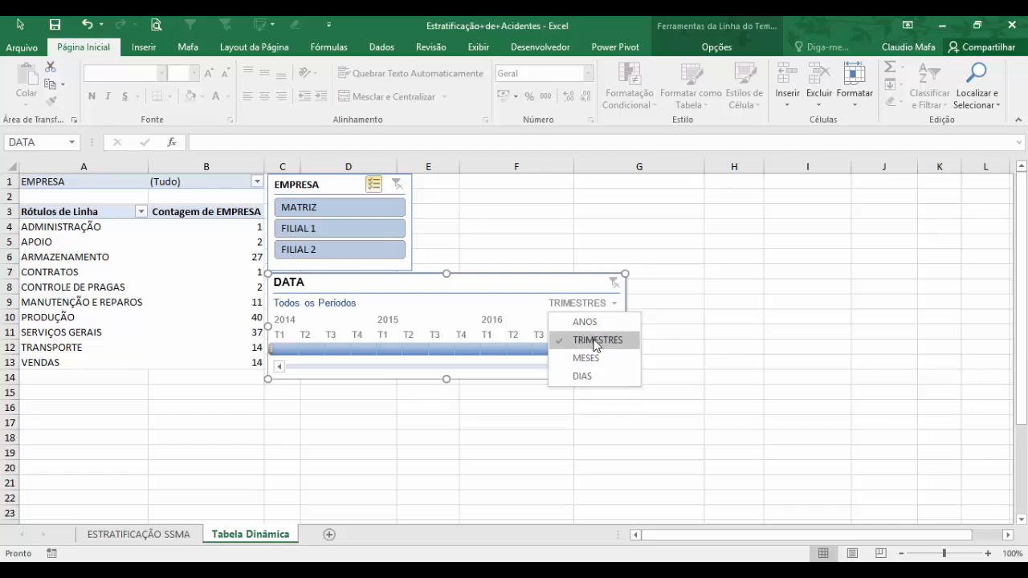
click(583, 376)
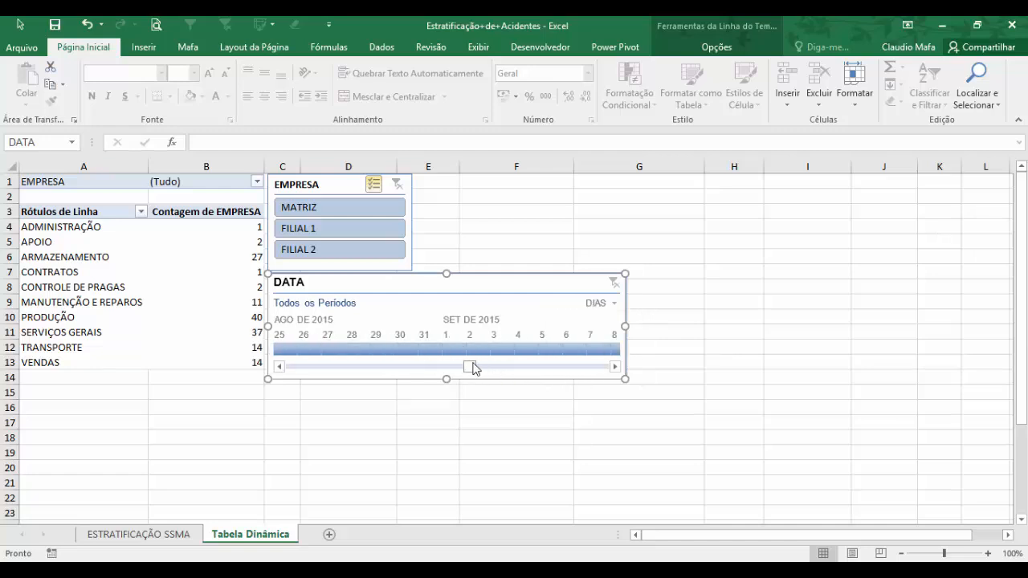
scroll(473, 368, down, 6)
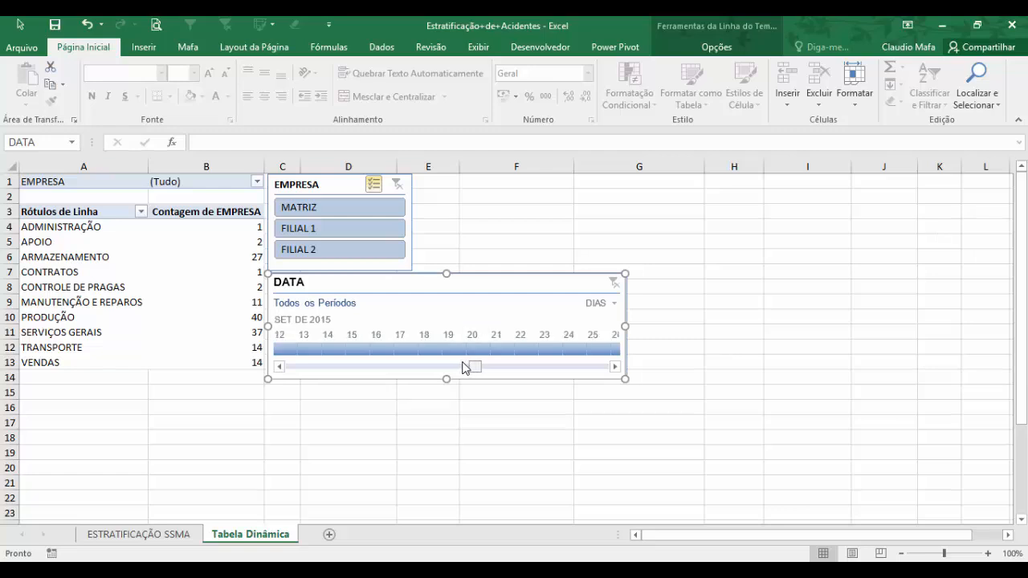
mouse_move(464, 367)
mouse_down()
mouse_move(282, 367)
mouse_move(604, 374)
mouse_move(280, 365)
mouse_move(488, 367)
mouse_move(479, 365)
mouse_up()
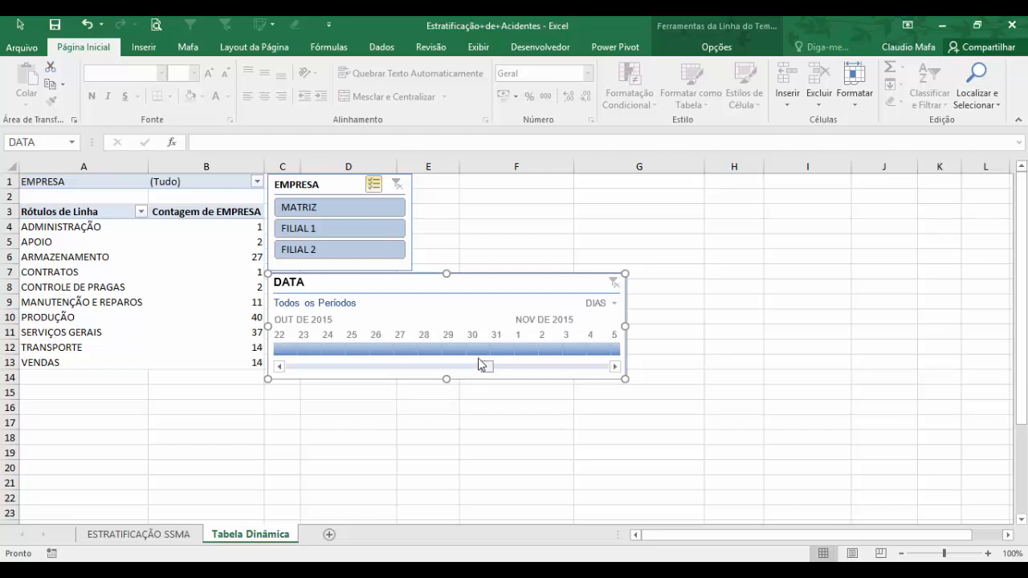
click(615, 366)
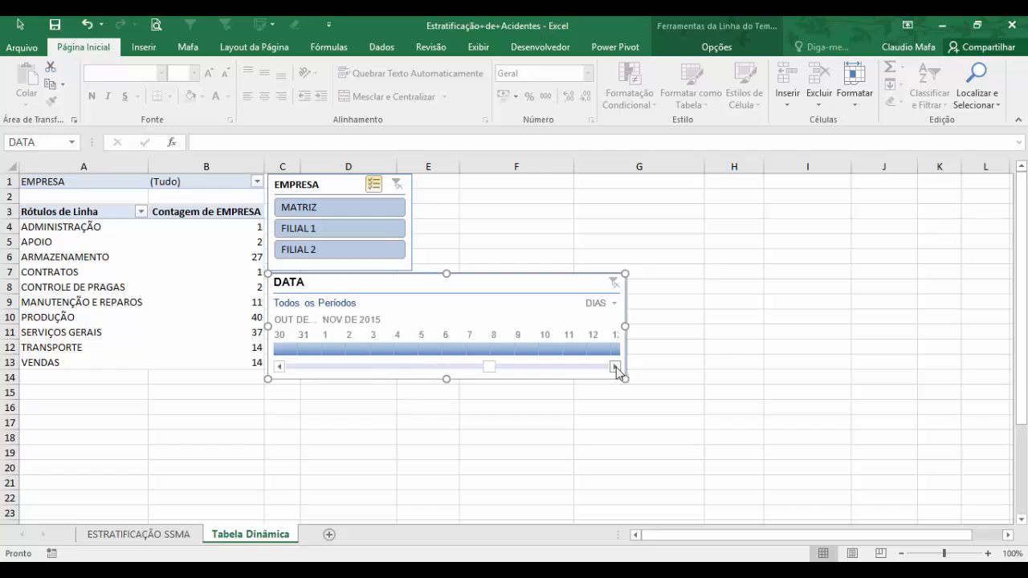
click(517, 368)
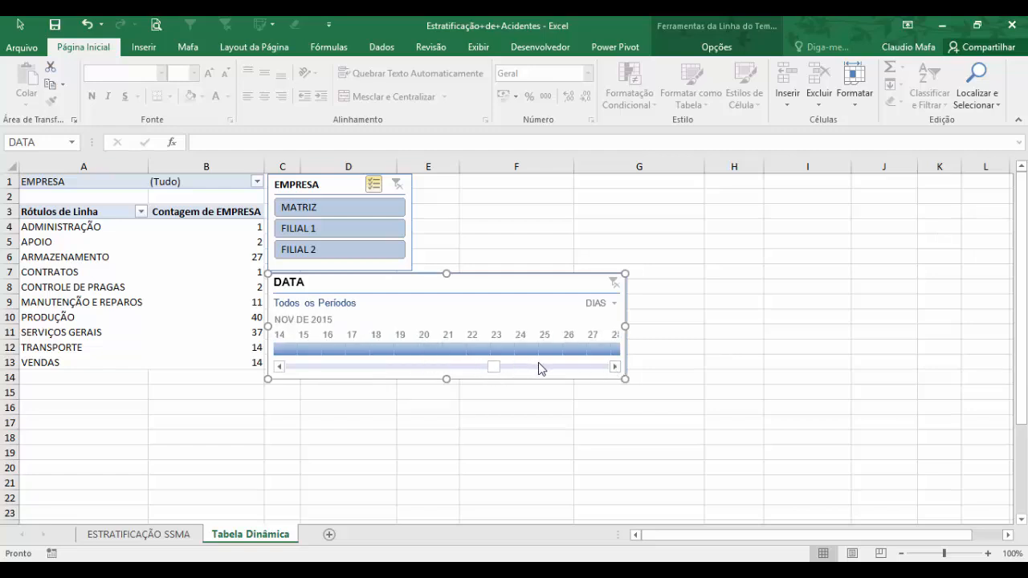
click(541, 368)
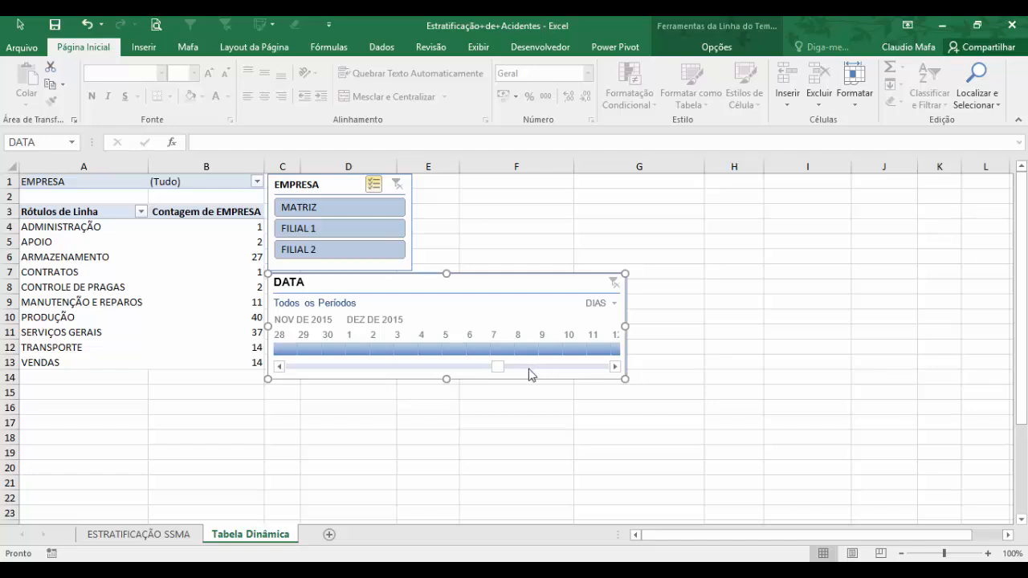
click(514, 368)
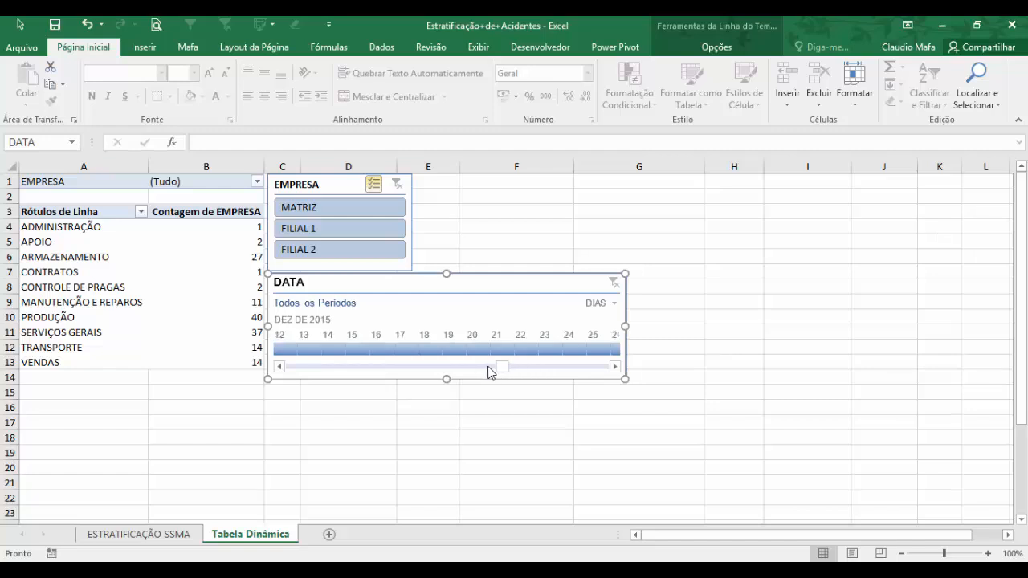
click(616, 368)
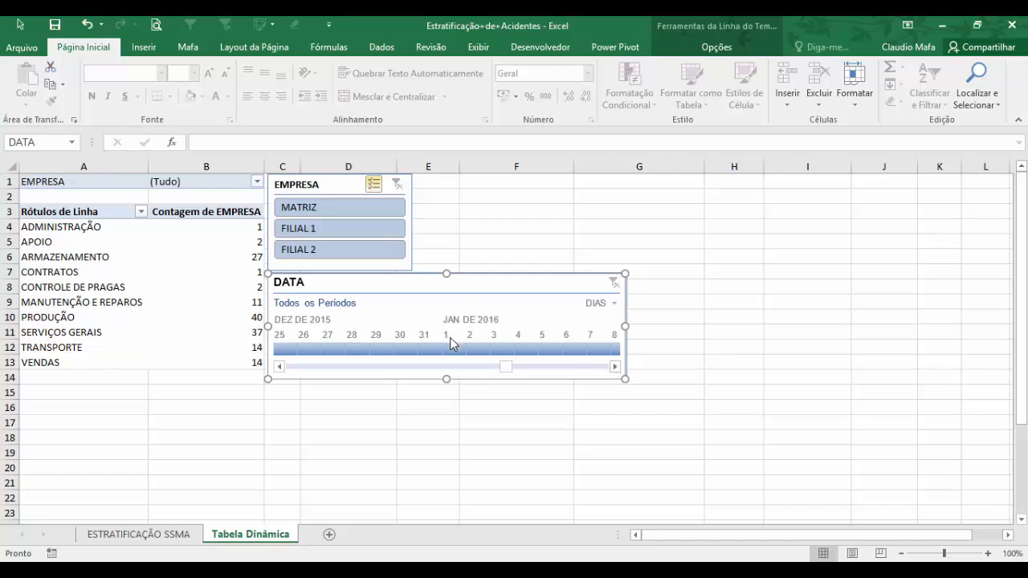
click(452, 347)
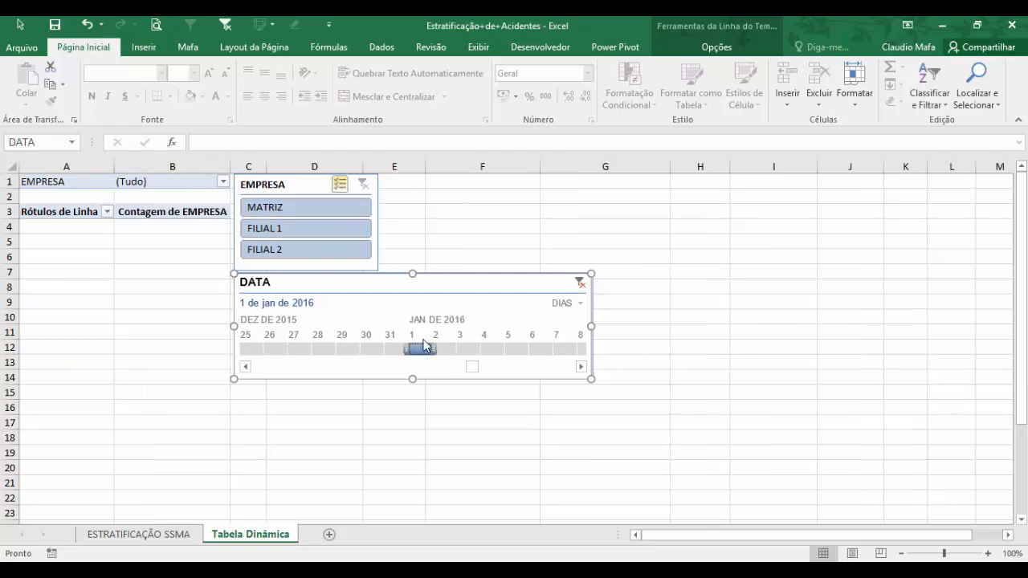
Step: Filter the pivot table by single days on the DATA timeline, moving from 2 January to 21 February 2016
click(451, 350)
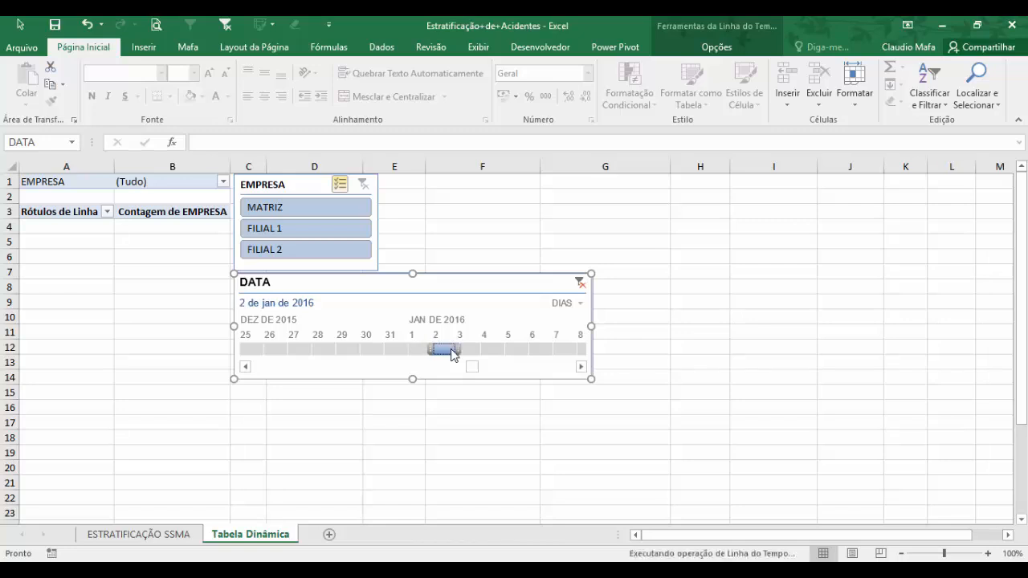
drag(465, 351, 584, 371)
click(449, 351)
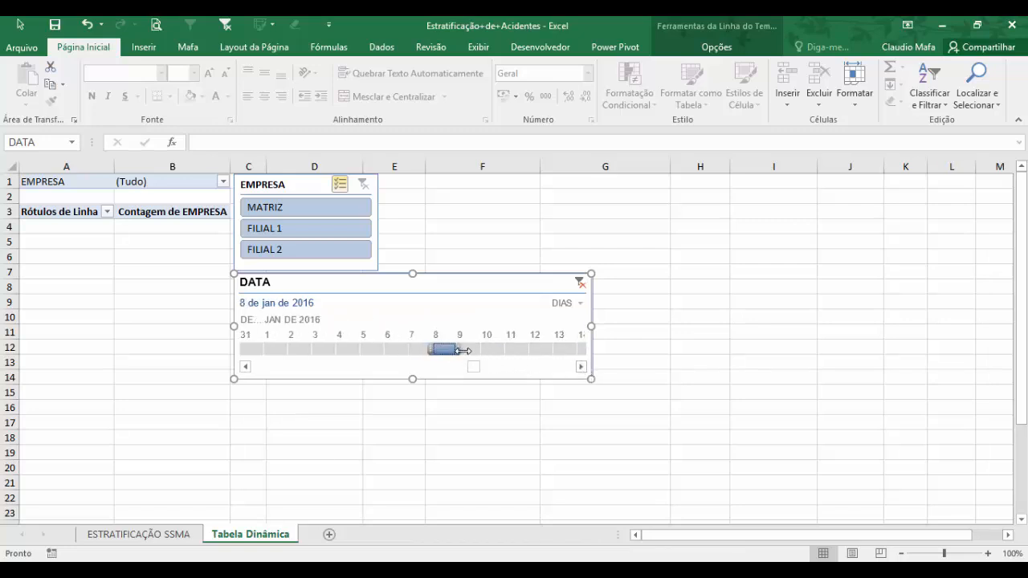
drag(462, 350, 583, 368)
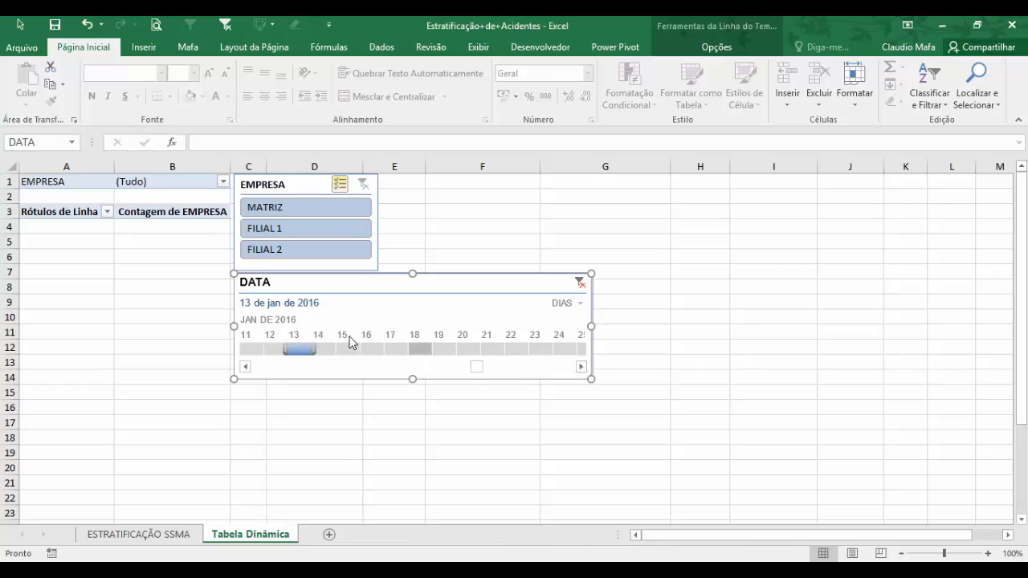
drag(327, 354, 586, 372)
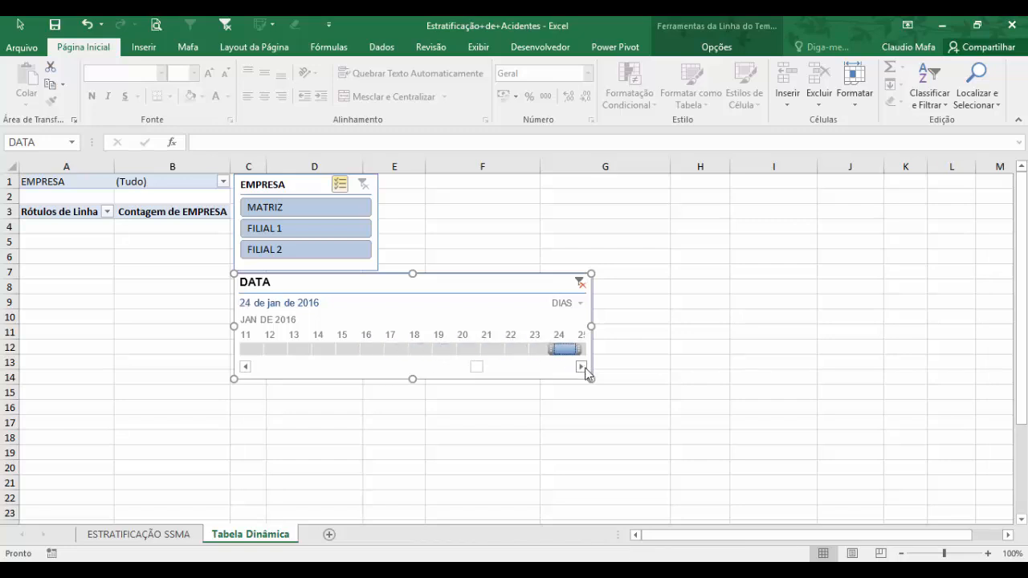
click(582, 367)
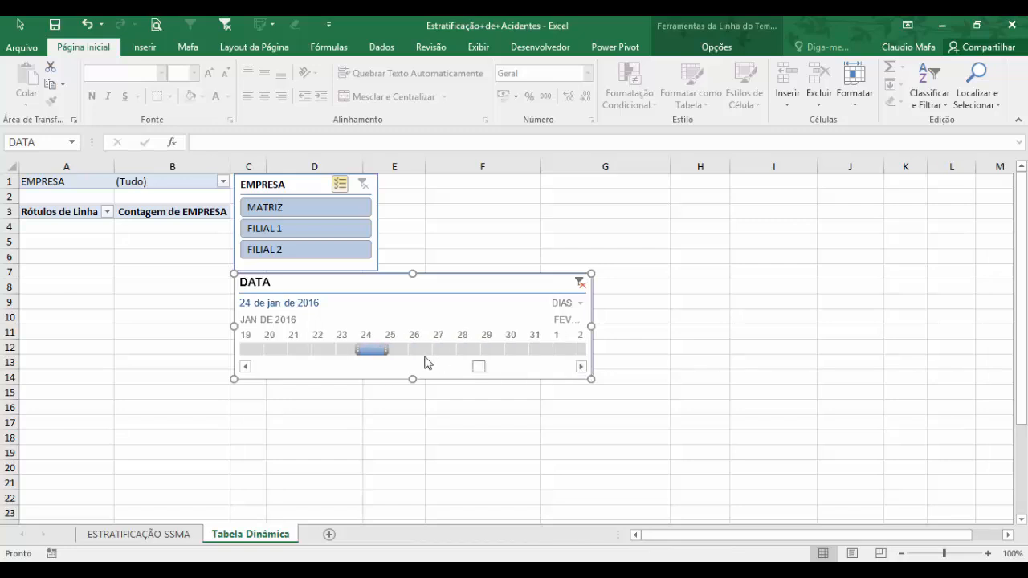
drag(385, 350, 583, 366)
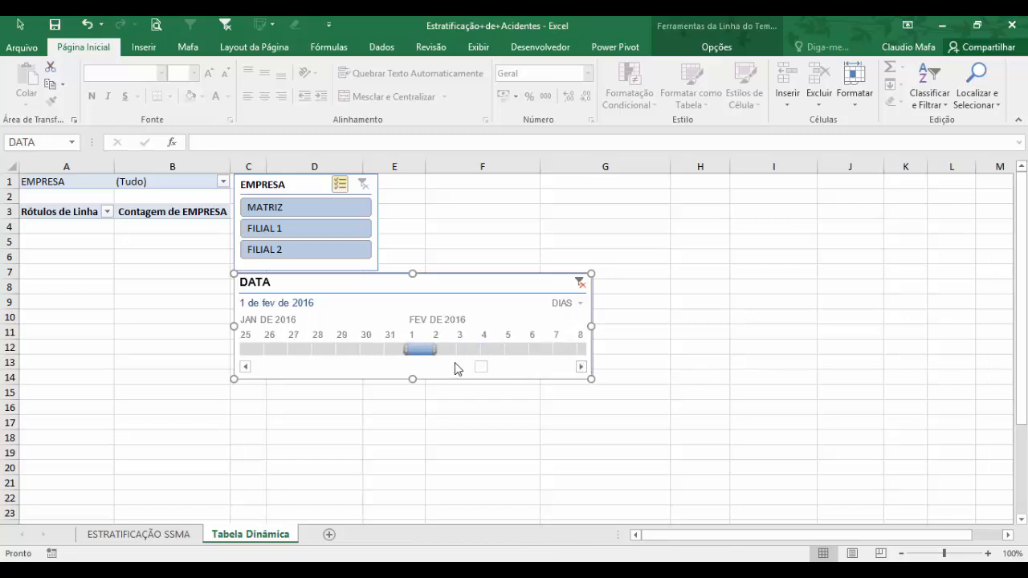
drag(423, 349, 549, 355)
click(581, 367)
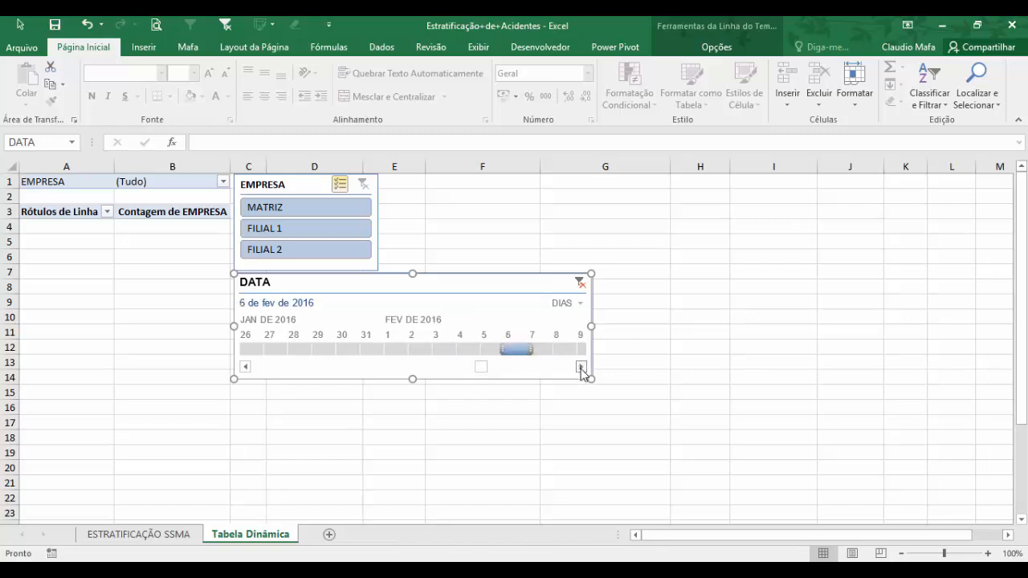
click(580, 367)
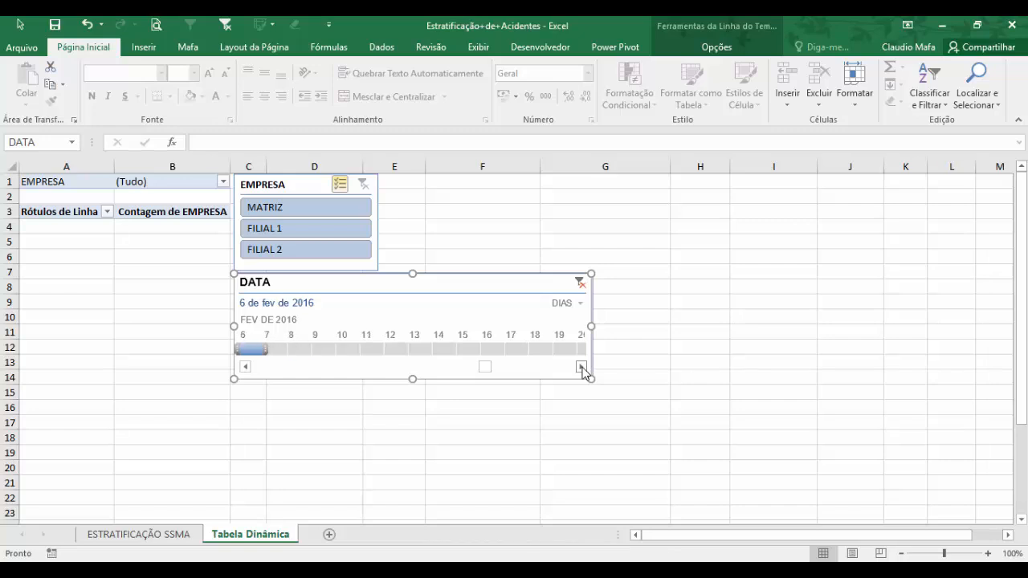
drag(509, 351, 572, 356)
Step: Switch the DATA timeline to months (MESES) and filter by single months, ending on April 2016
click(578, 303)
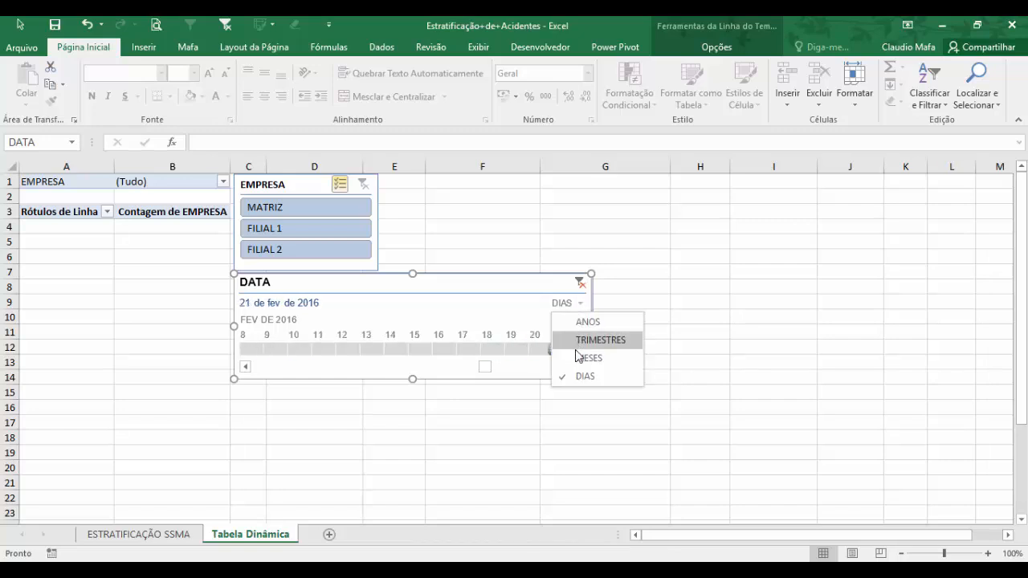
click(576, 358)
click(444, 354)
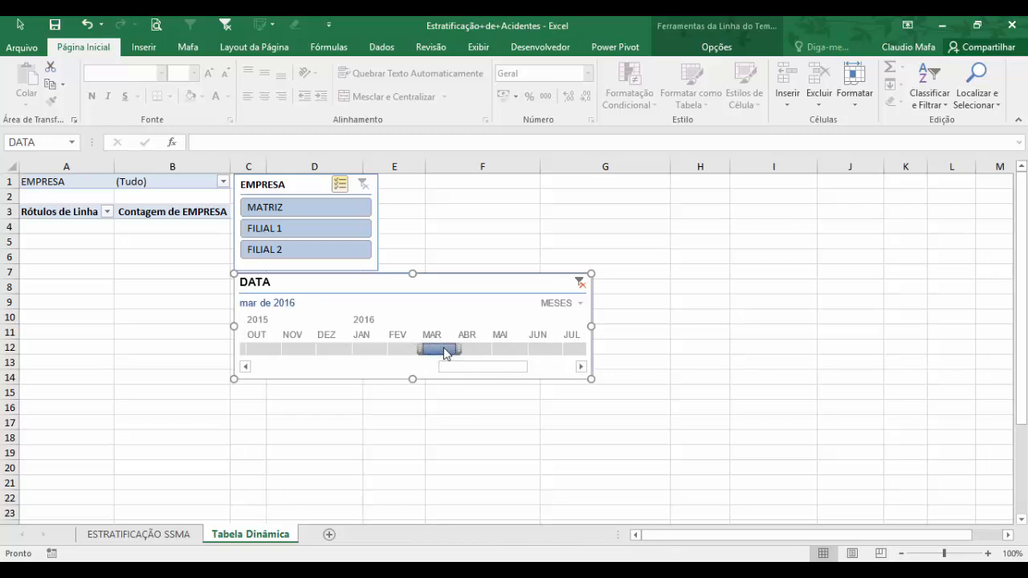
click(405, 350)
click(446, 350)
click(481, 350)
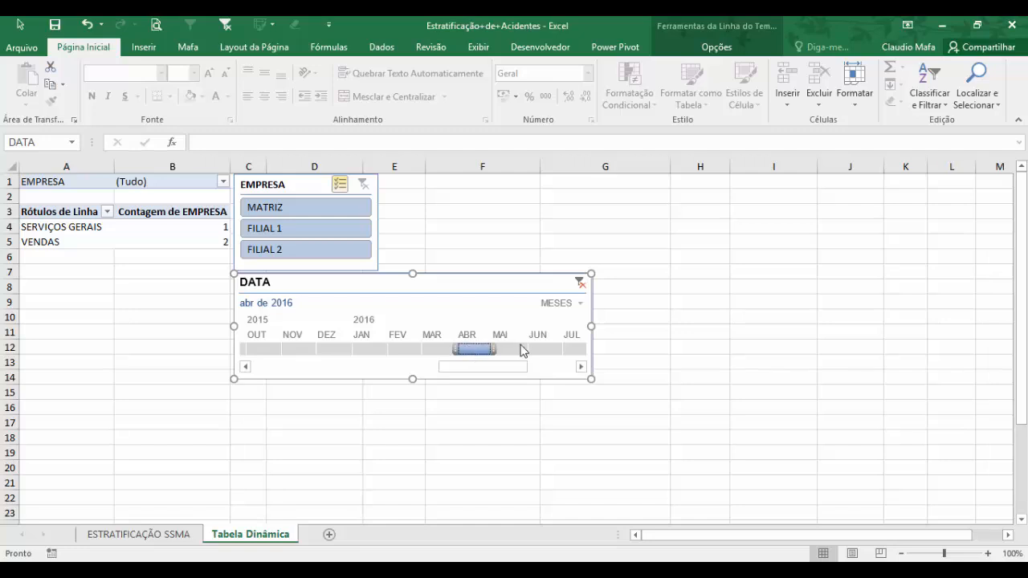
Step: Return the DATA timeline to days (DIAS) and filter through single days of April 2016, ending on 18 April
click(566, 303)
click(574, 376)
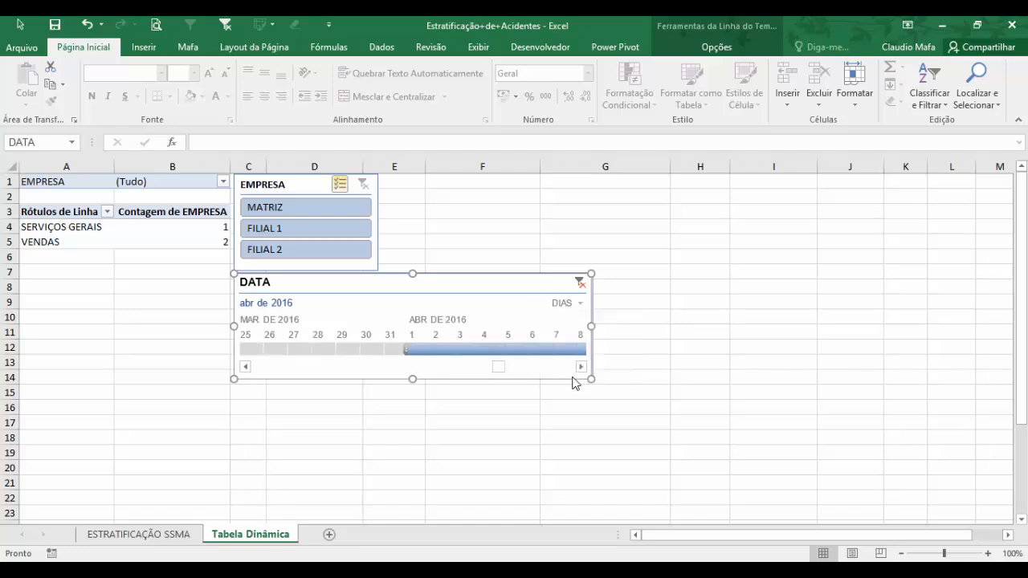
drag(422, 354, 583, 376)
click(581, 367)
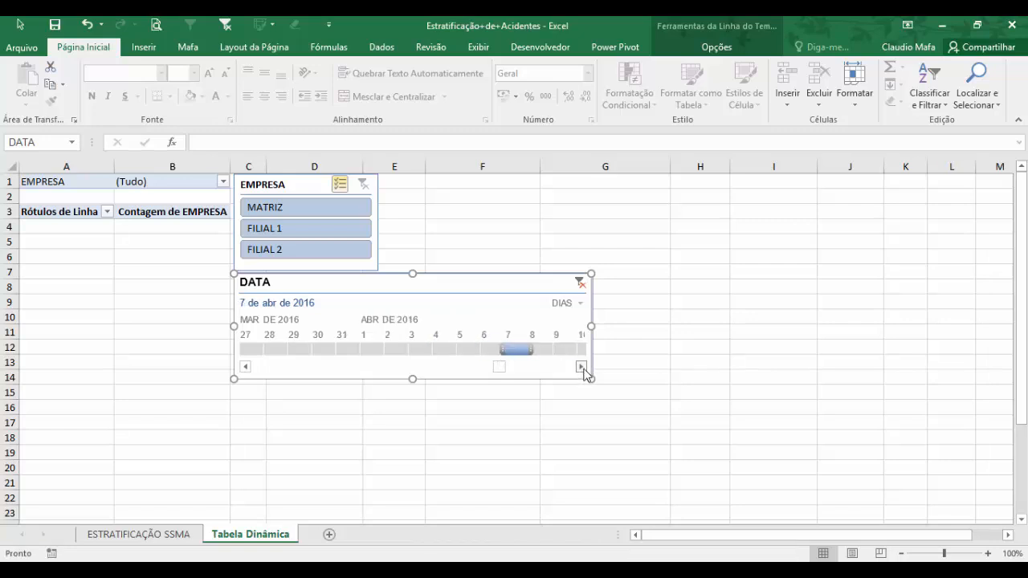
click(581, 367)
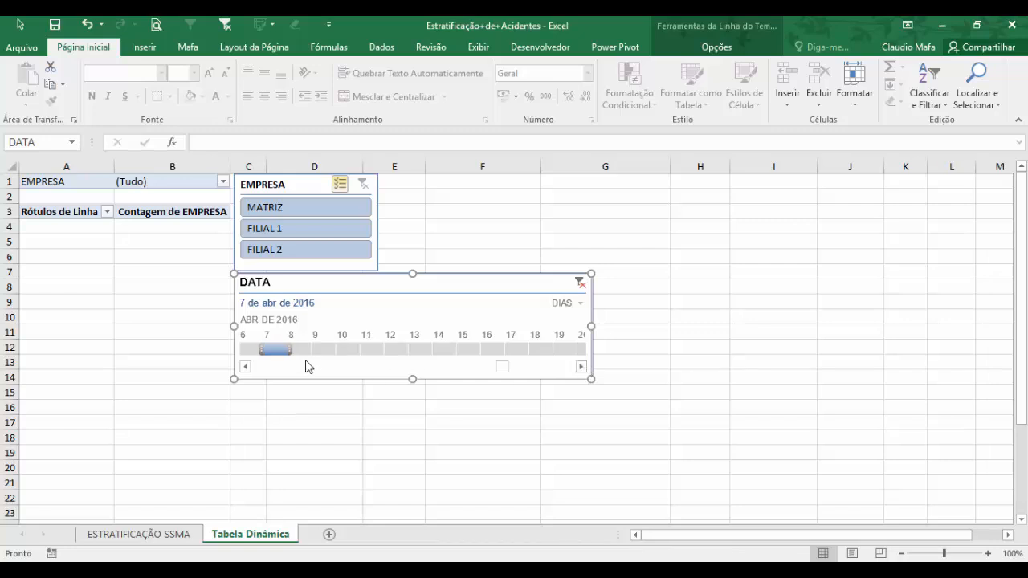
drag(306, 358, 565, 357)
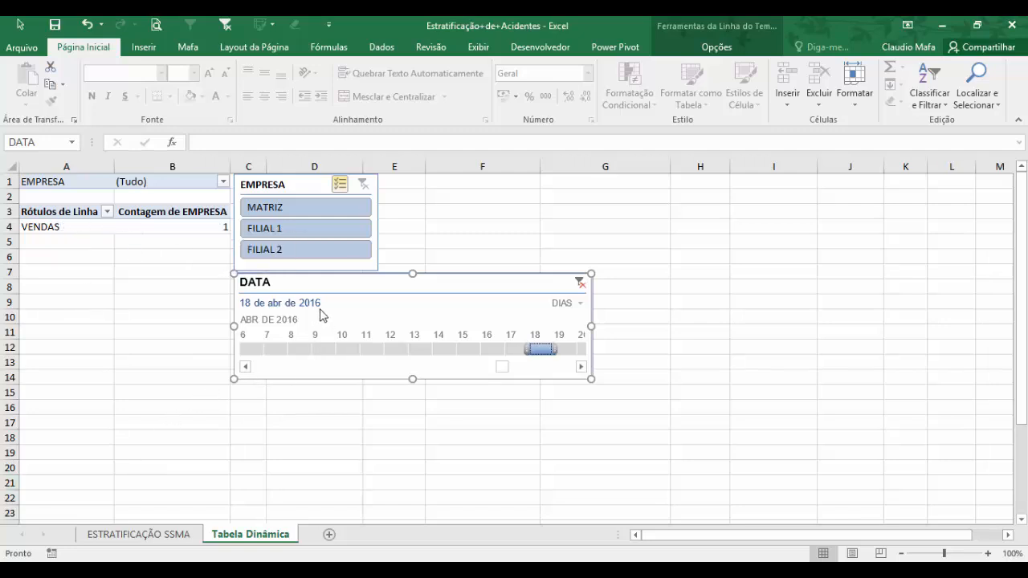
Step: Move the DATA timeline and the EMPRESA slicer farther from the pivot table and clear the DATA filter
drag(326, 284, 444, 285)
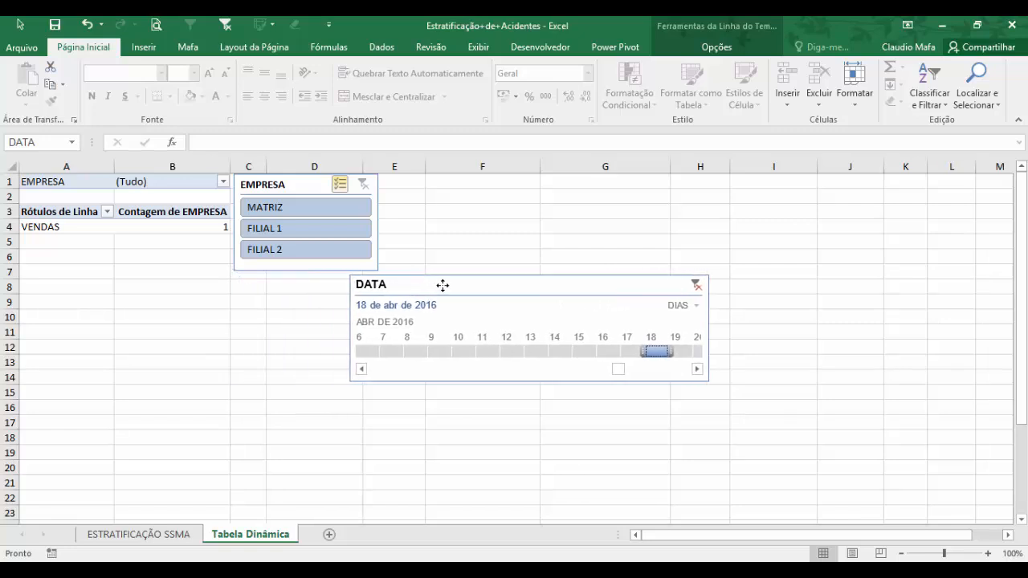
drag(319, 183, 472, 190)
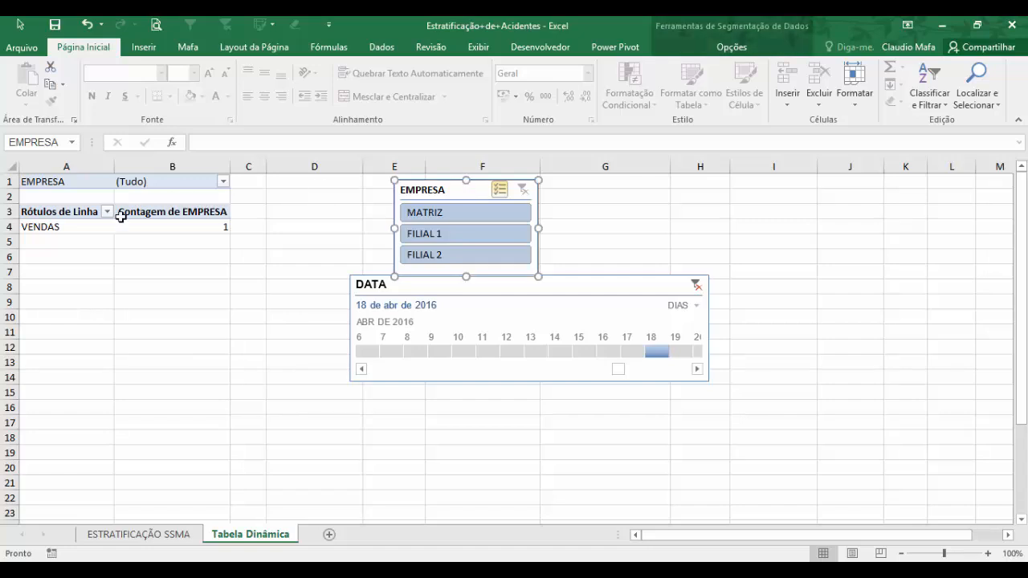
click(117, 228)
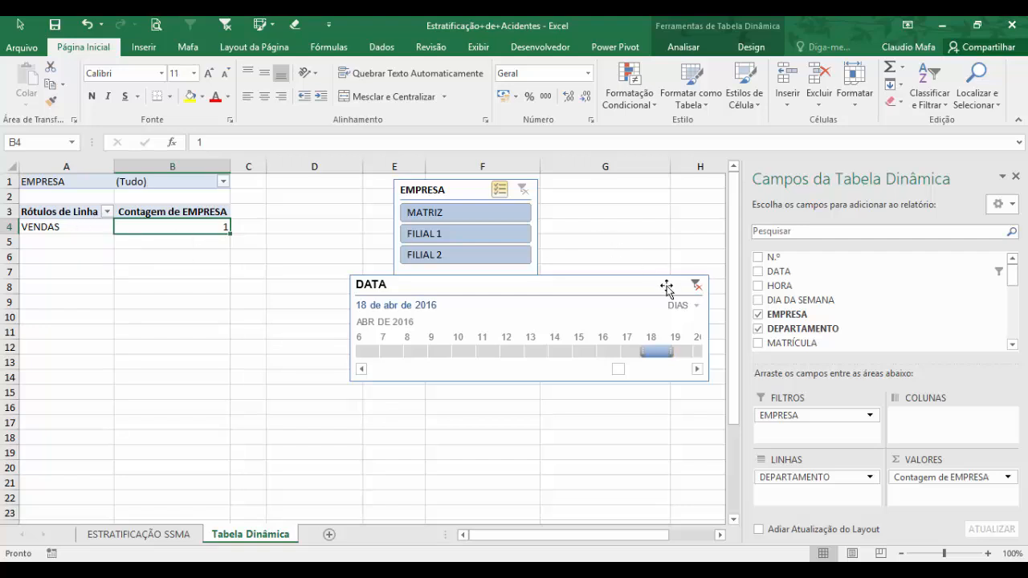
click(696, 286)
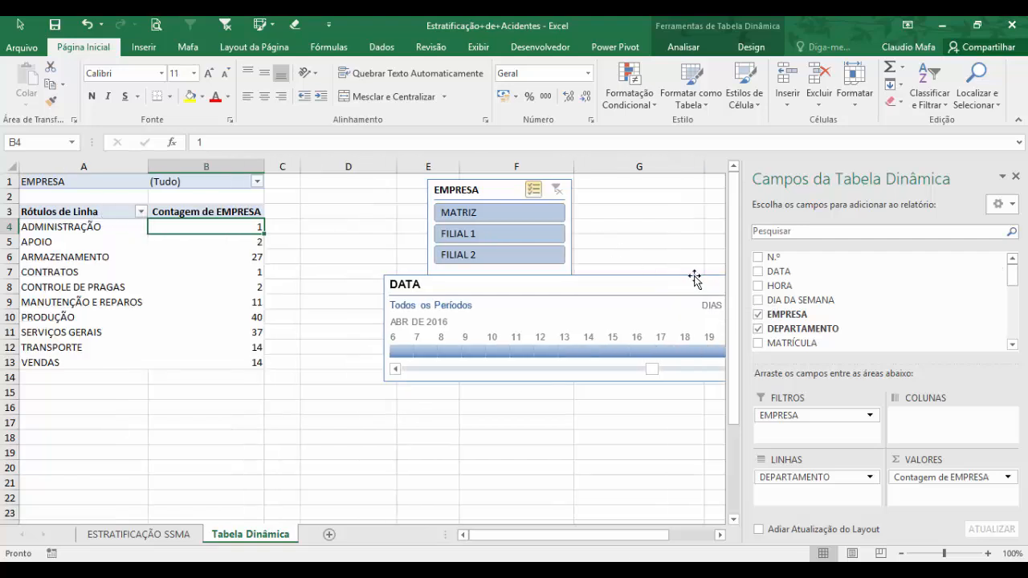
Step: Add the DESCRIÇÃO field to the pivot table's rows (LINHAS), below DEPARTAMENTO
drag(72, 230, 189, 310)
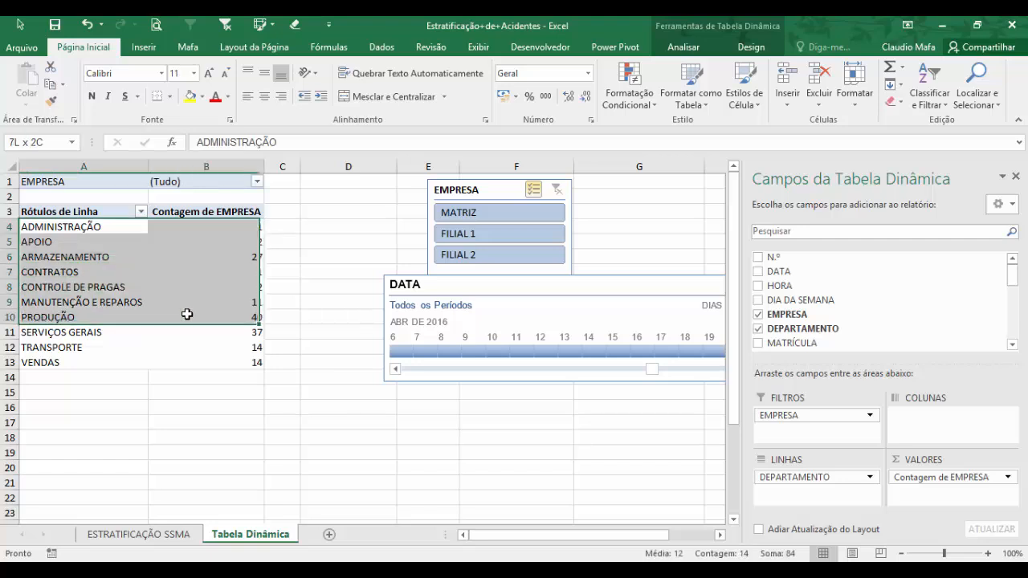
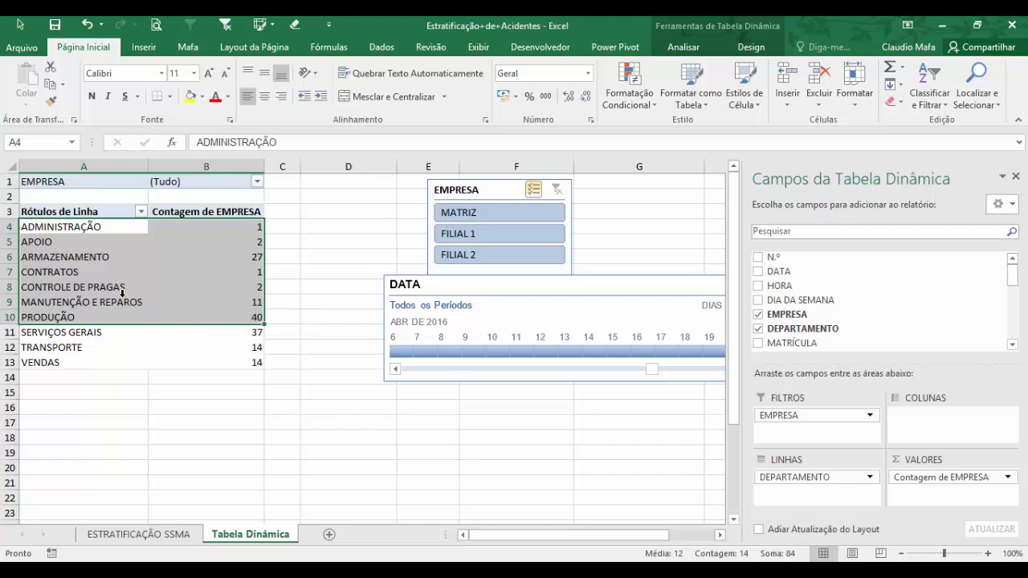
click(95, 230)
click(104, 231)
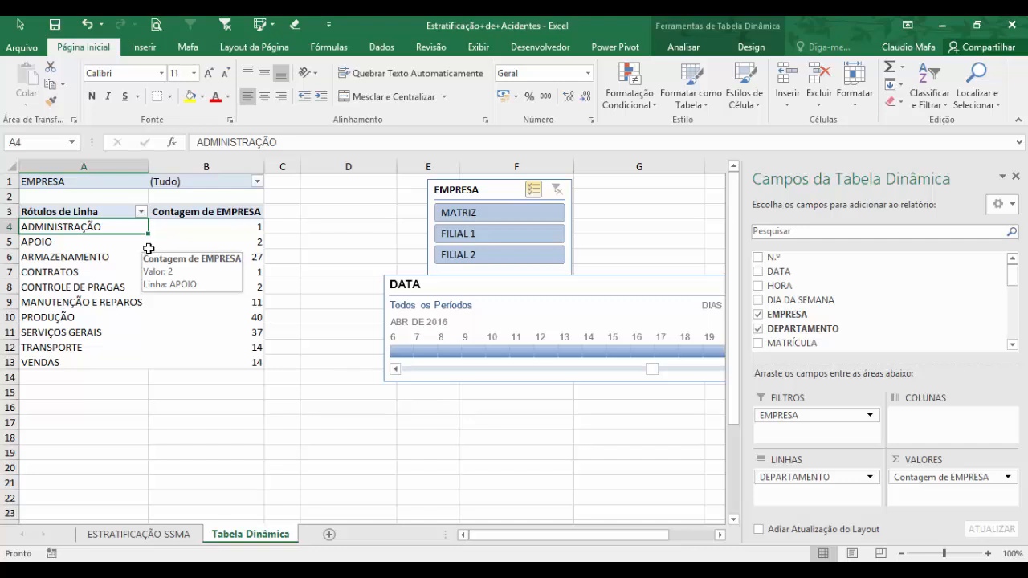
click(1013, 345)
click(1013, 345)
click(1013, 345)
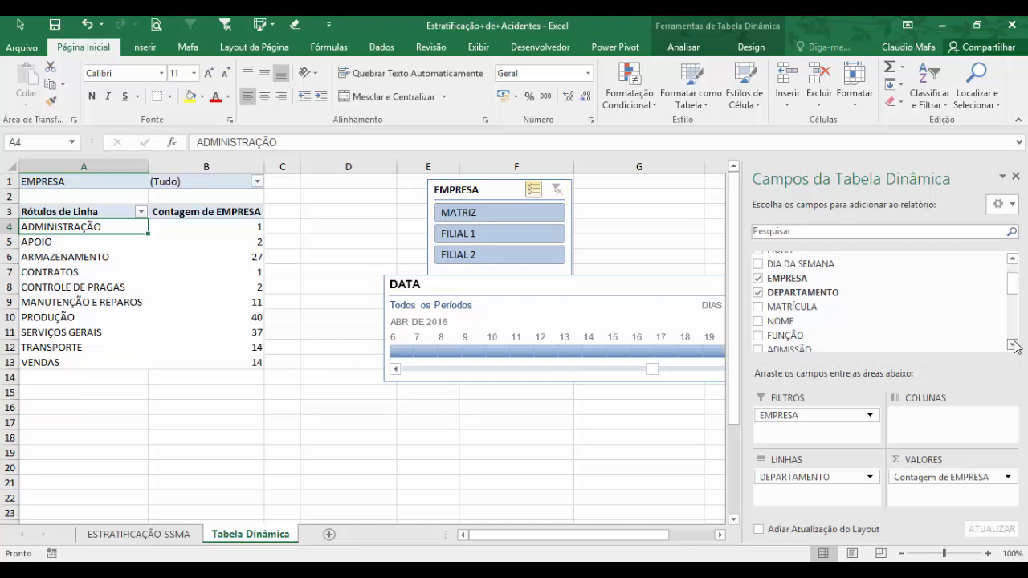
click(1013, 346)
click(1013, 345)
click(1014, 345)
click(1013, 345)
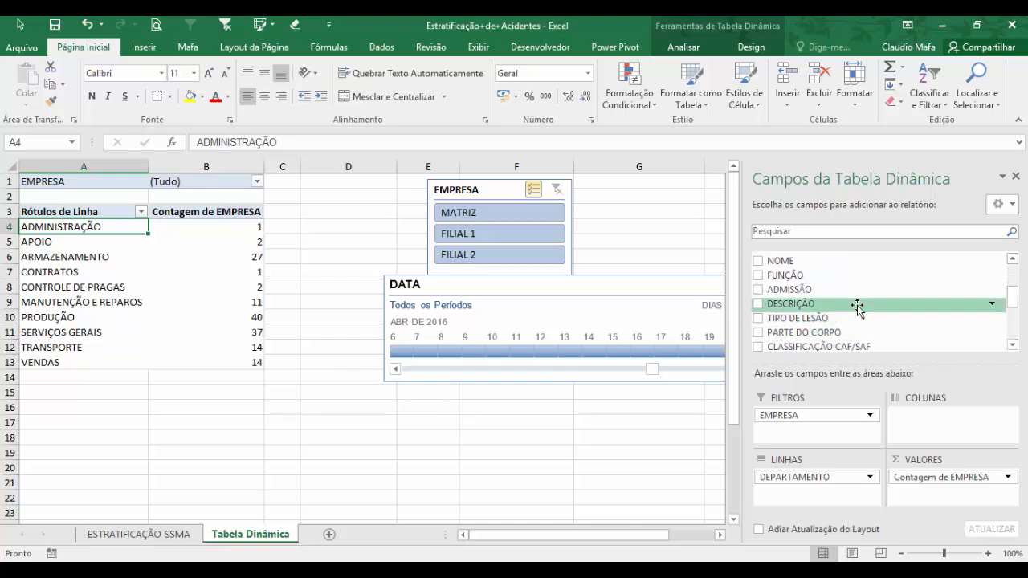
drag(826, 305, 825, 499)
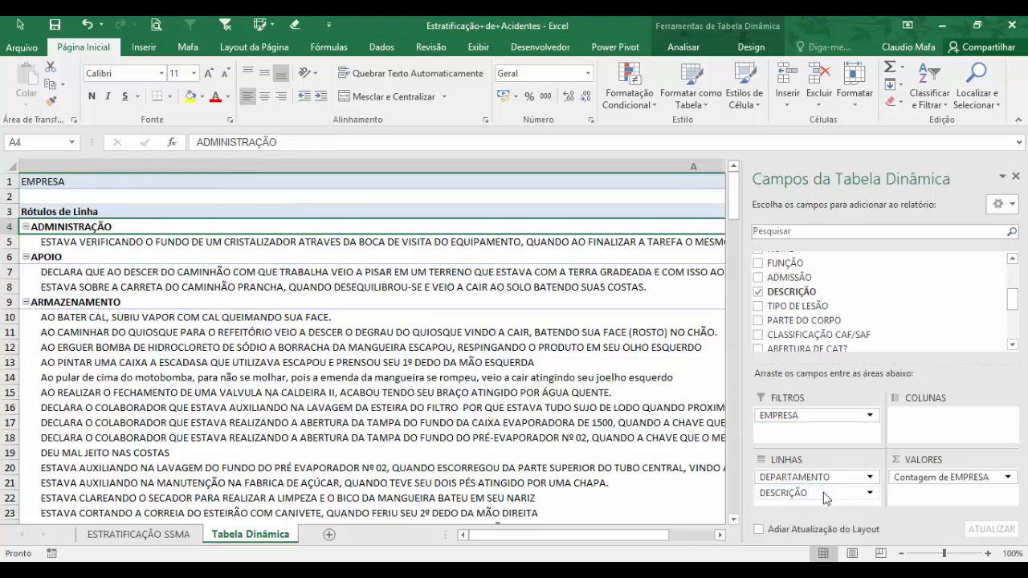
Step: Select the two accident descriptions under APOIO in turn and close the pivot table field list
click(96, 273)
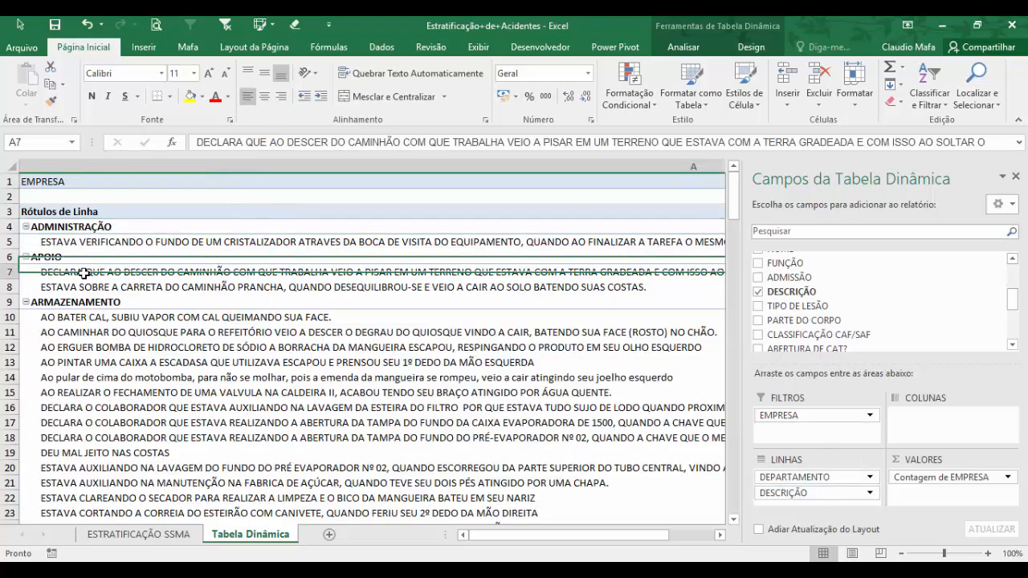
click(99, 283)
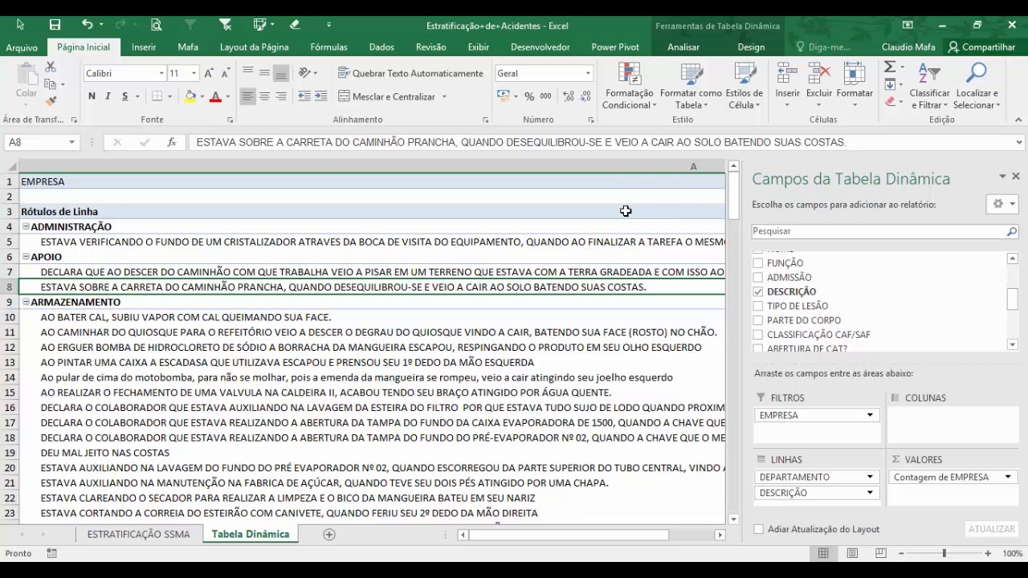
click(1015, 176)
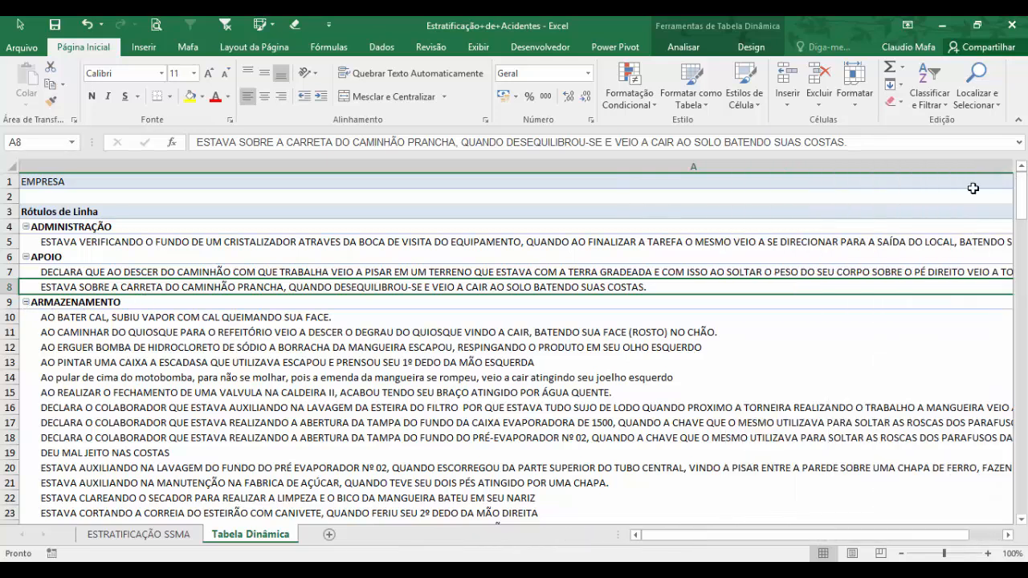
Step: Exclude MATRIZ from the EMPRESA slicer selection, keeping FILIAL 1 and FILIAL 2
scroll(474, 277, down, 3)
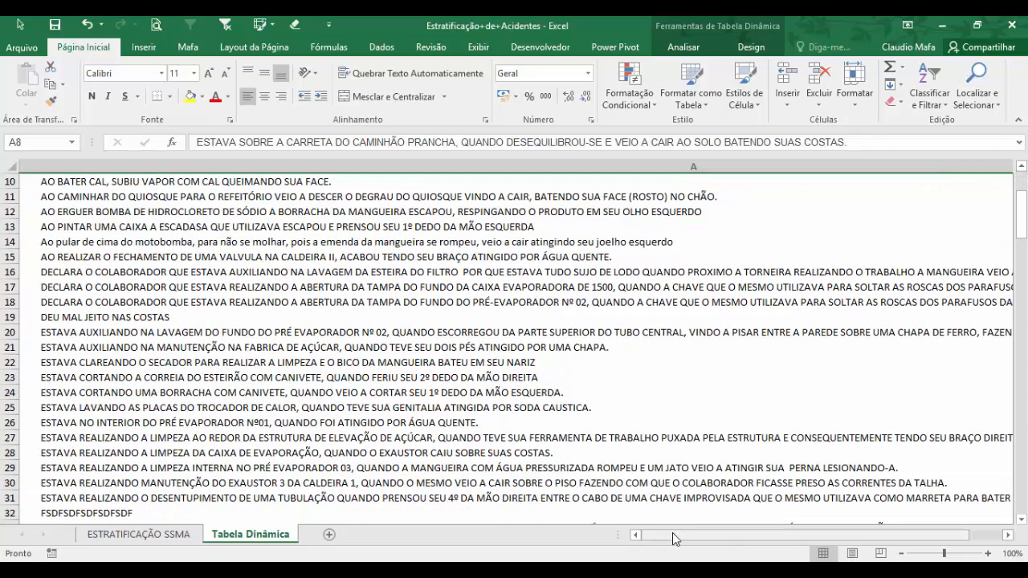
drag(672, 532, 866, 533)
scroll(645, 438, up, 3)
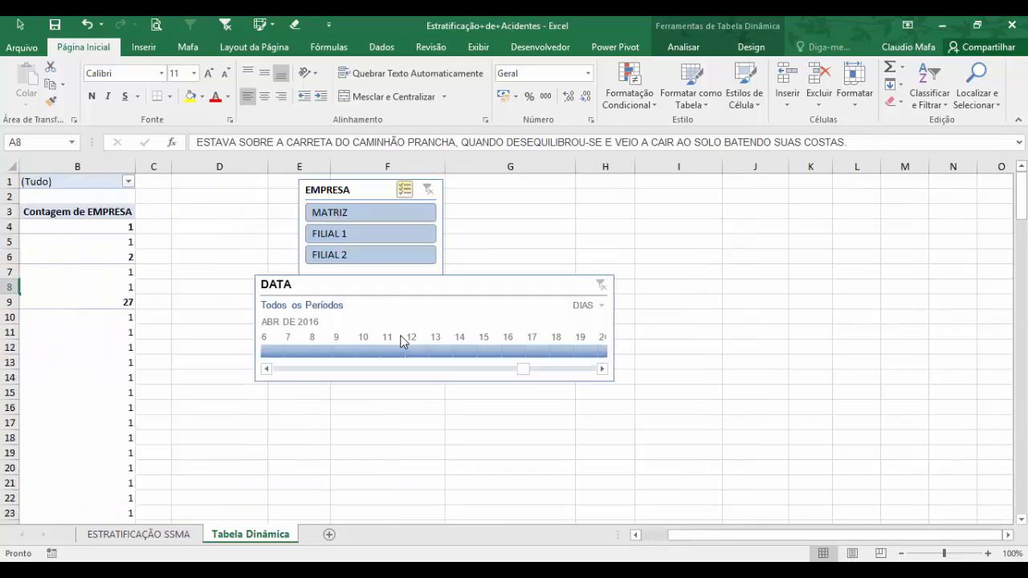
click(326, 212)
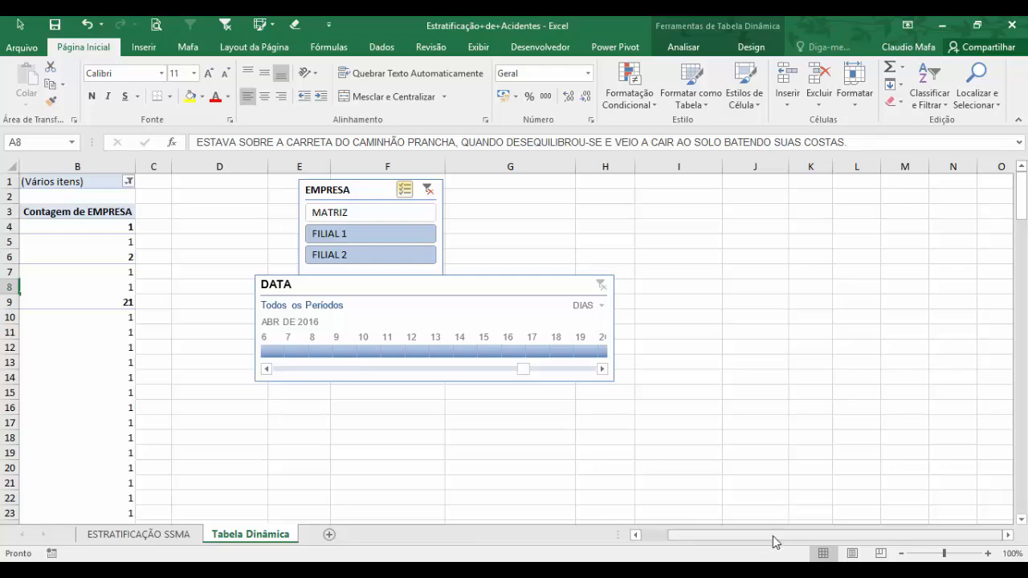
Step: Set a much smaller width for column A so the counts, slicer and timeline fit beside the descriptions
drag(773, 534, 744, 532)
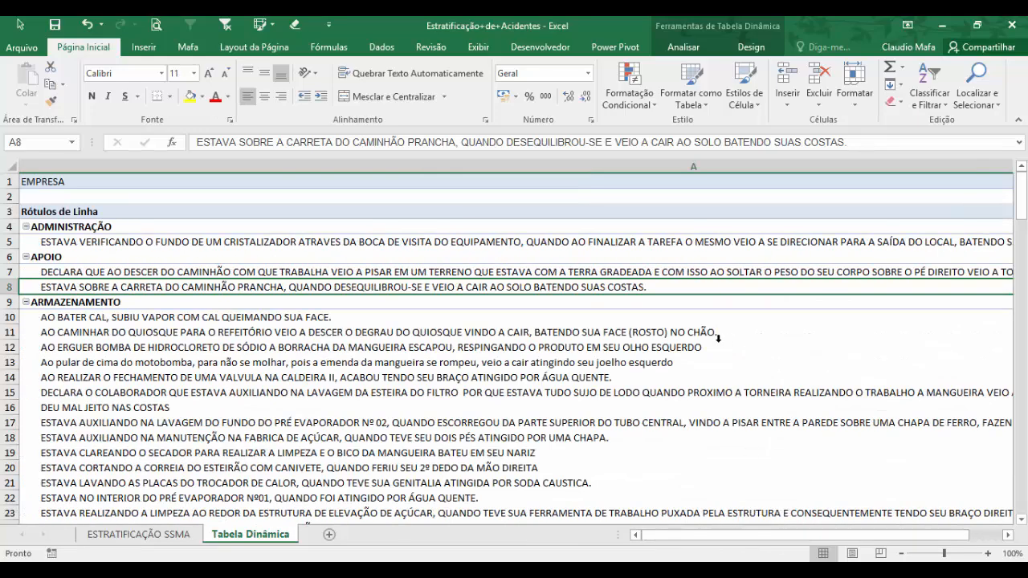
click(810, 166)
right_click(808, 167)
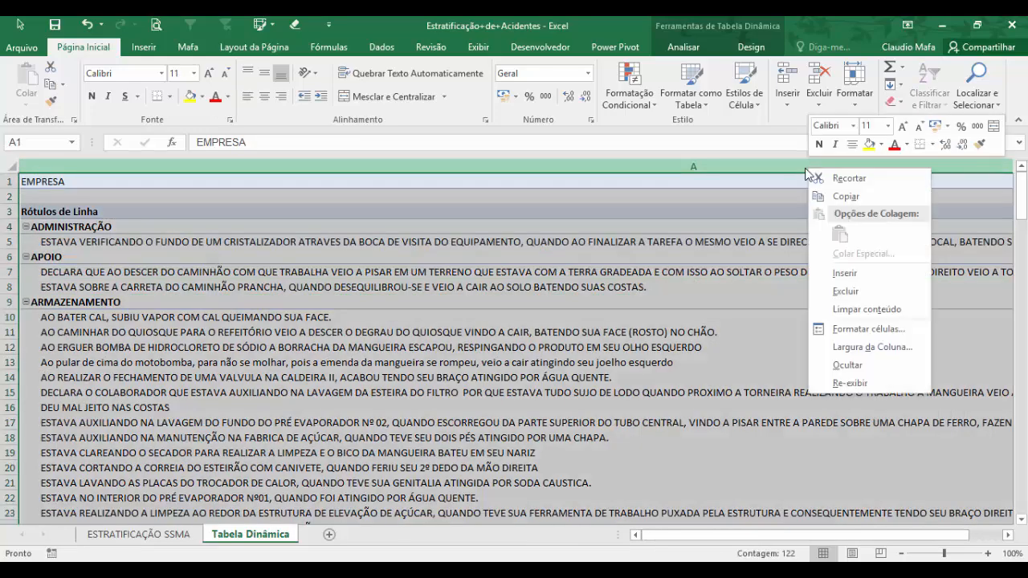
click(863, 346)
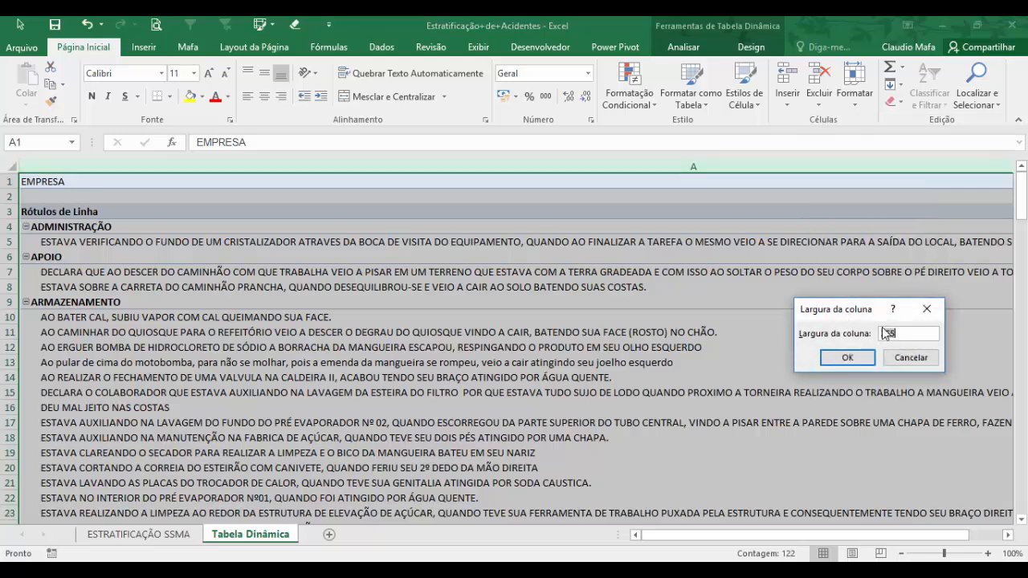
key(Return)
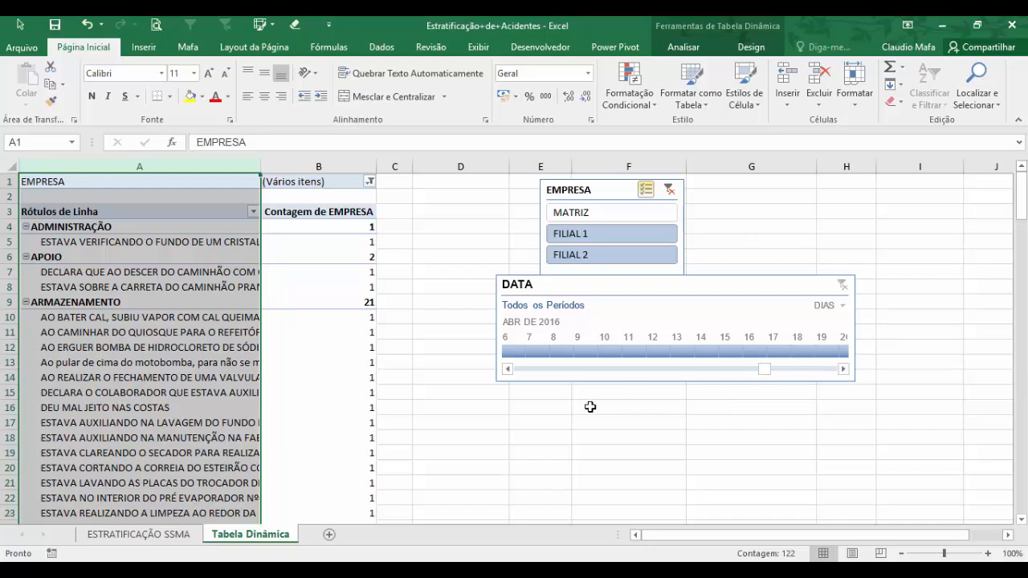
Step: Turn on automatic text wrapping (Quebrar texto automaticamente) for all of column A
click(223, 289)
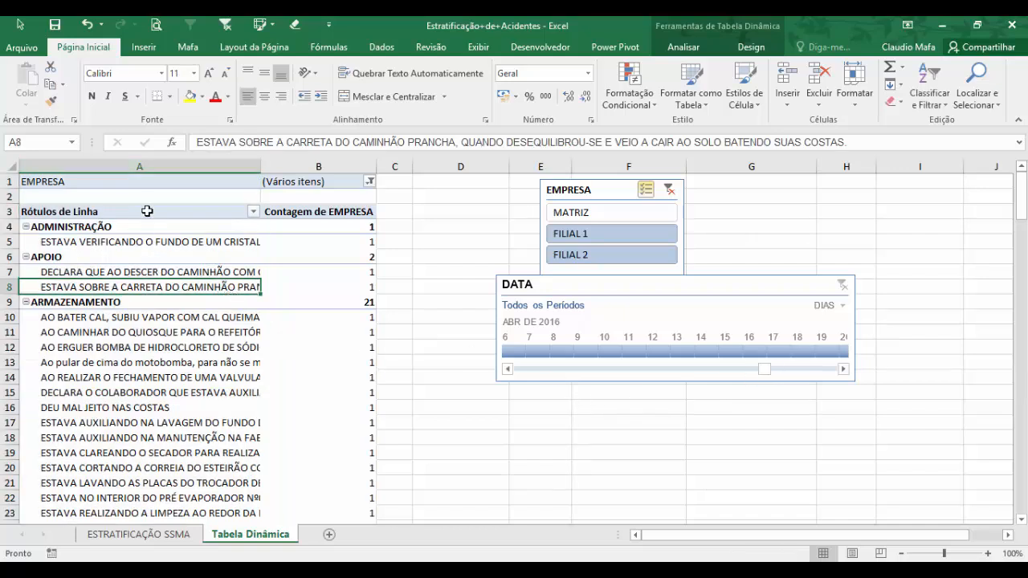
click(154, 167)
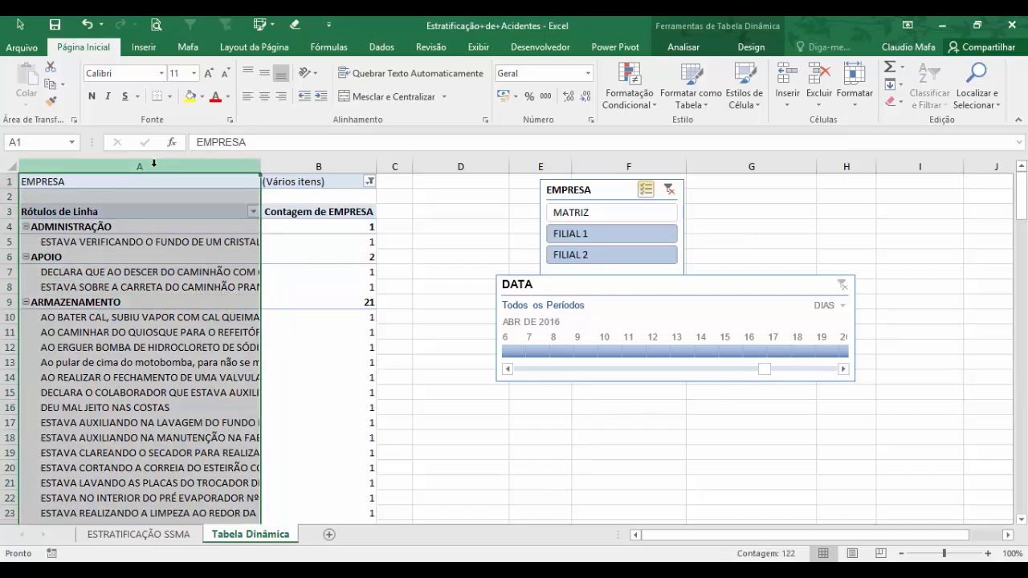
key(ctrl+1)
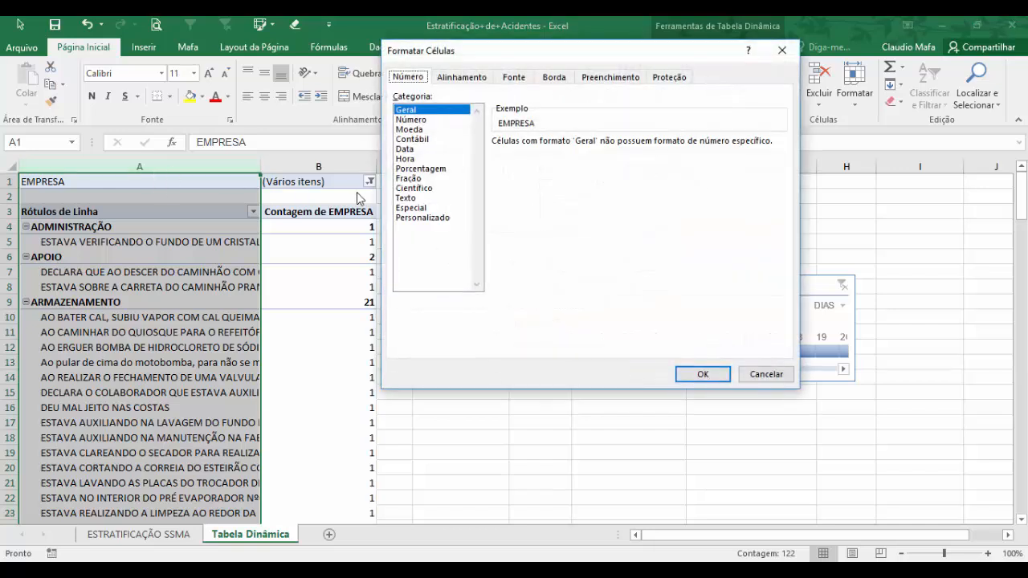
click(480, 78)
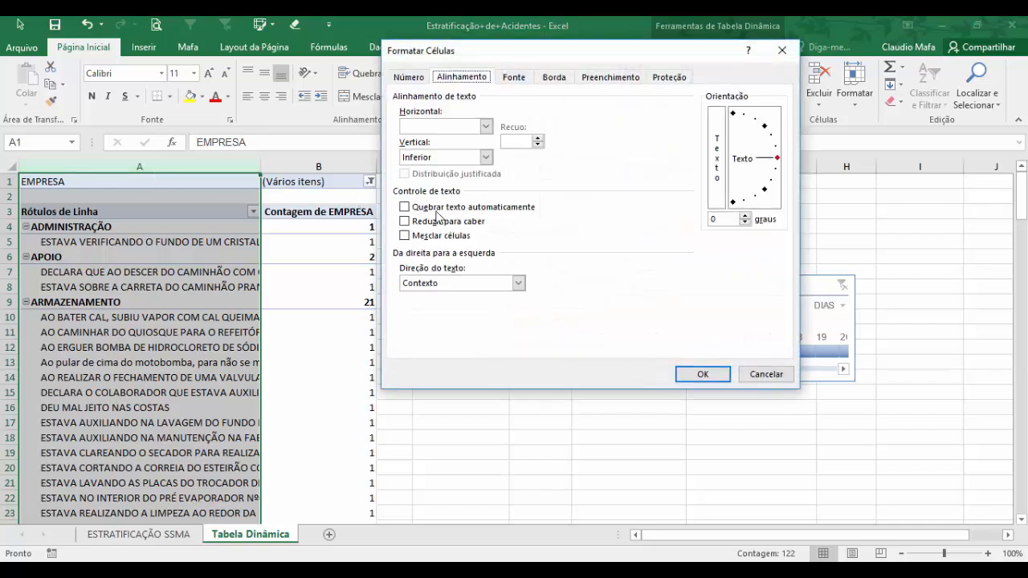
click(405, 207)
click(704, 374)
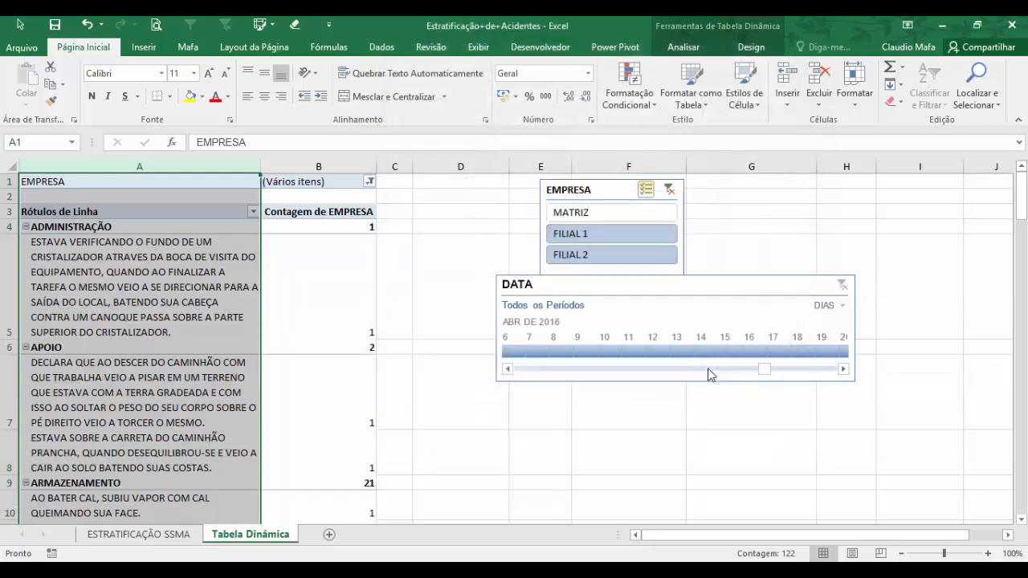
click(447, 309)
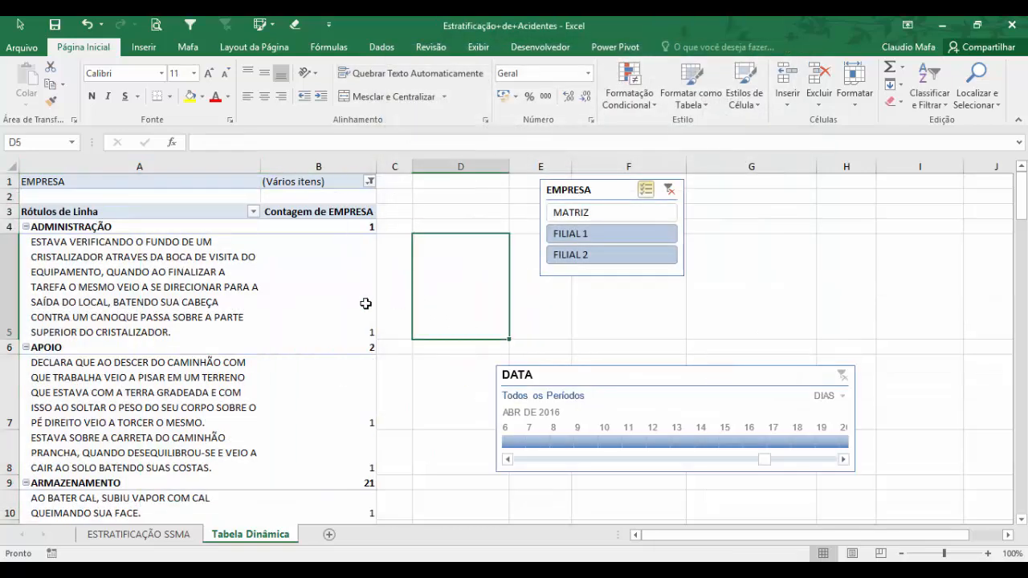
Step: Widen column A to nearly double its width so the accident descriptions wrap onto fewer lines
click(72, 285)
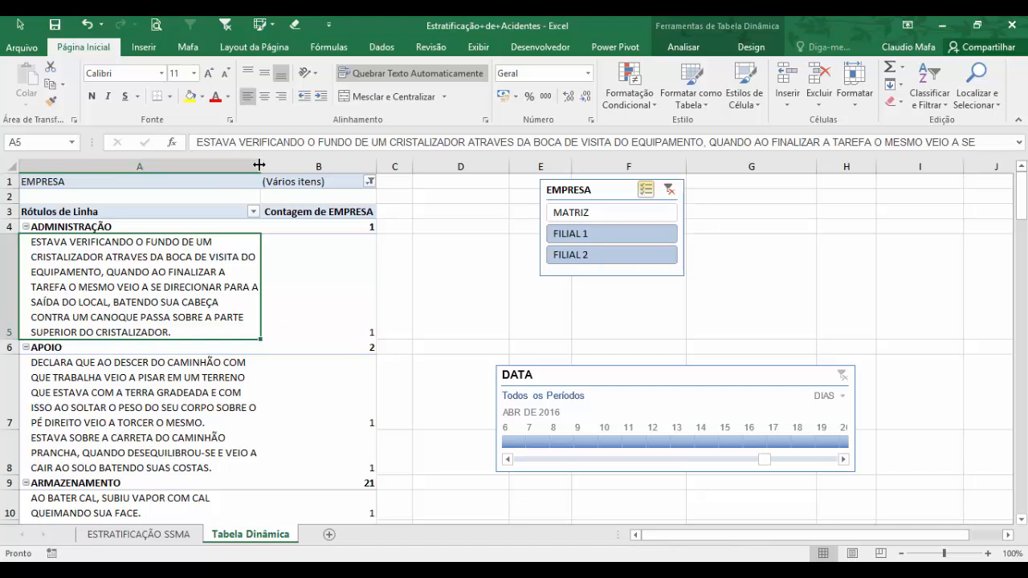
drag(260, 166, 374, 166)
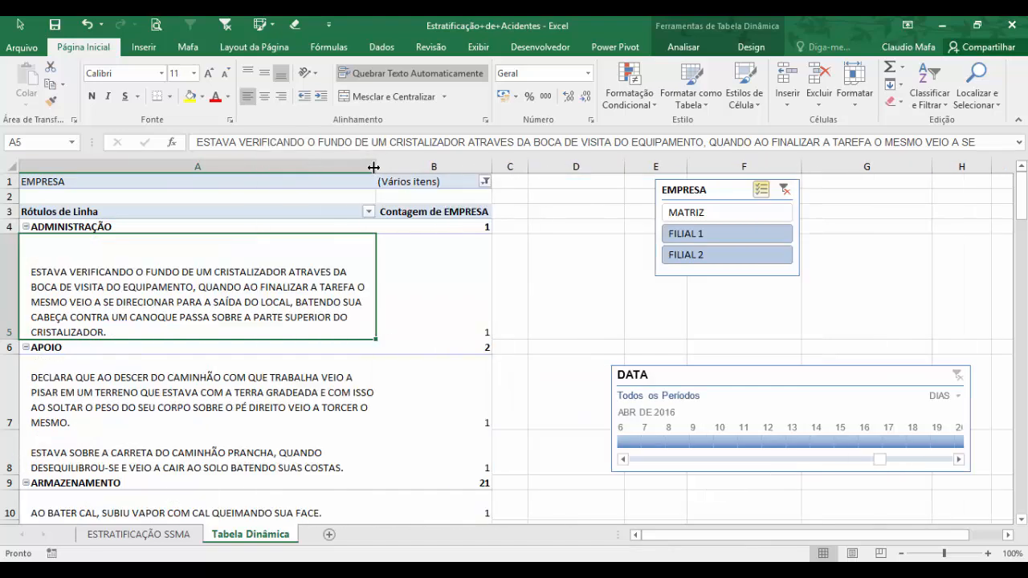
drag(492, 166, 528, 166)
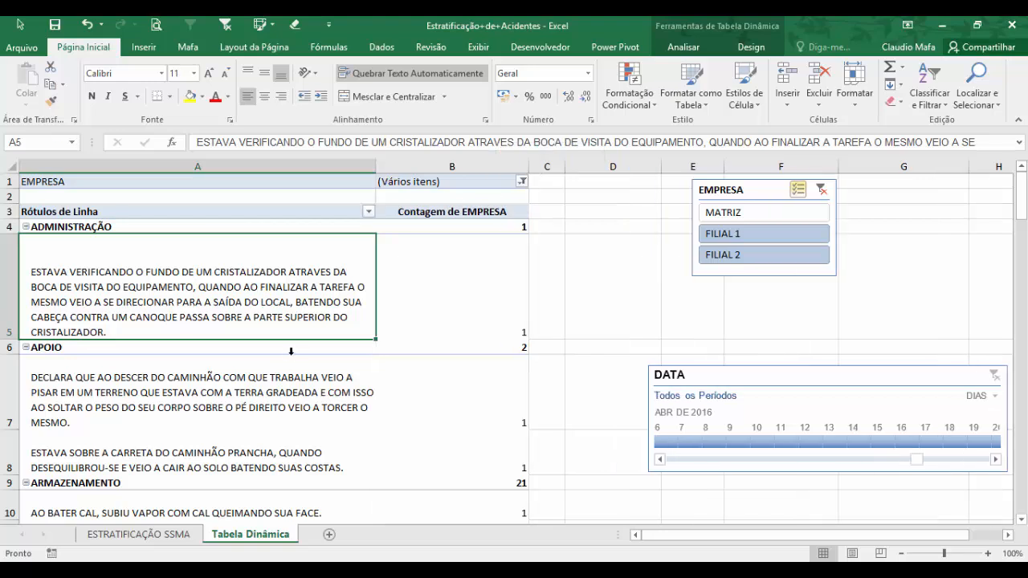
click(497, 163)
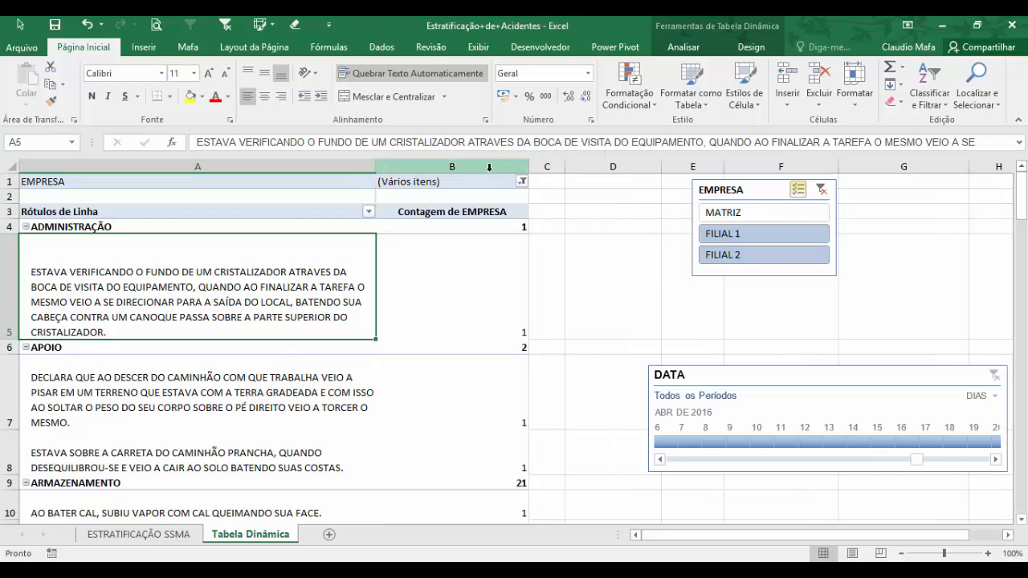
drag(379, 166, 464, 166)
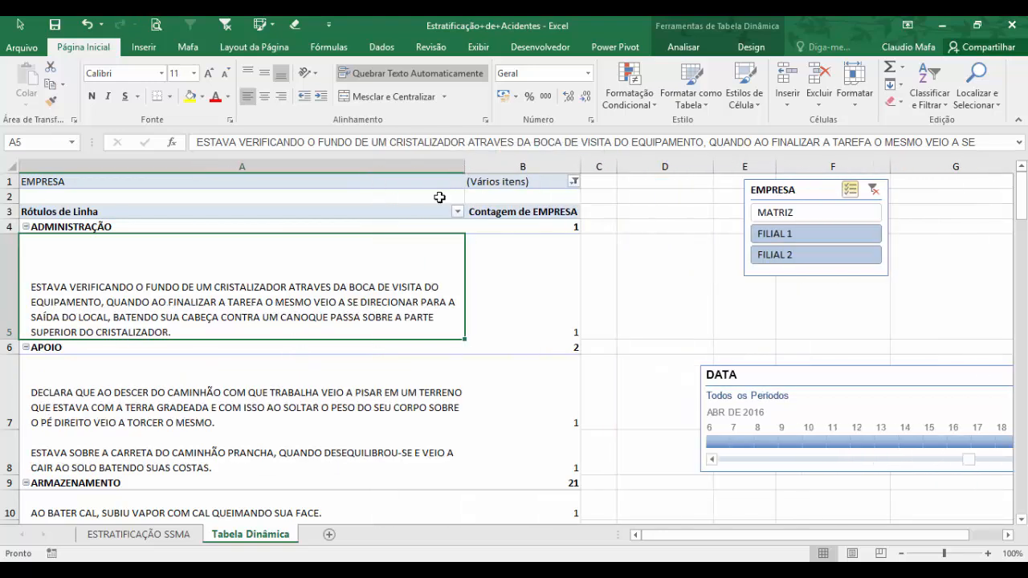
Step: Auto-fit the height of row 5 and then of all rows on the sheet to the wrapped text
double_click(3, 339)
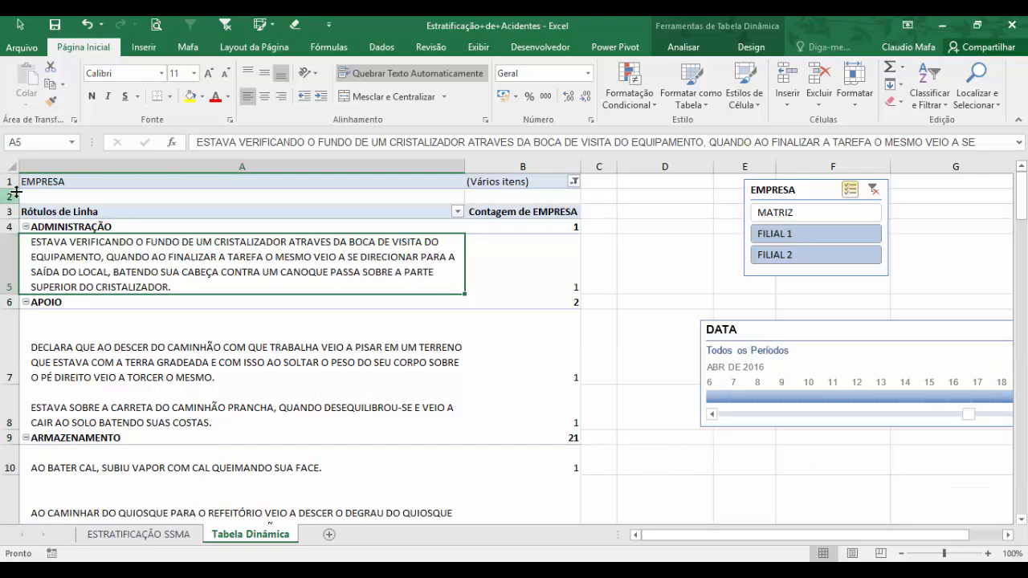
click(10, 167)
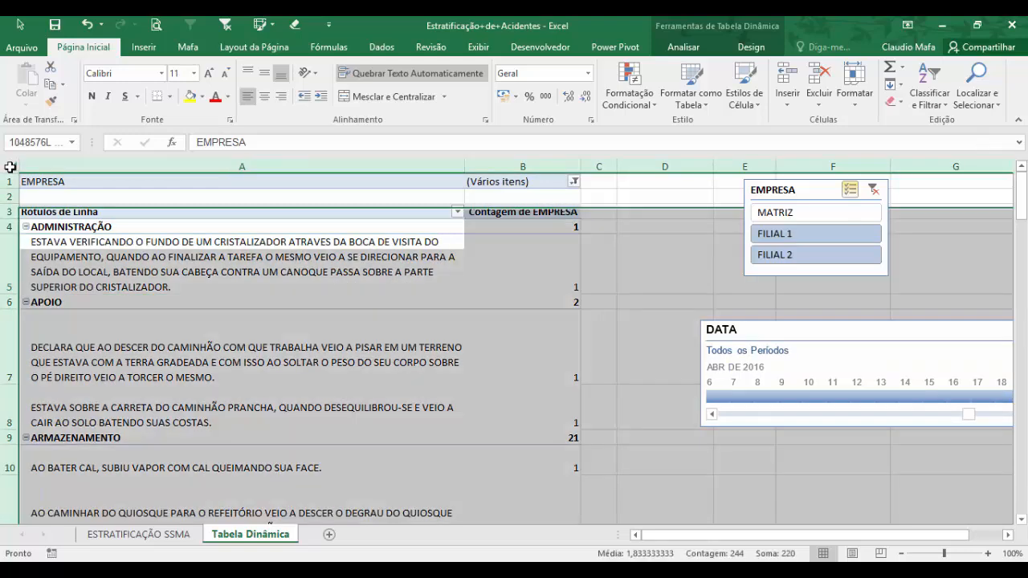
double_click(3, 309)
click(214, 332)
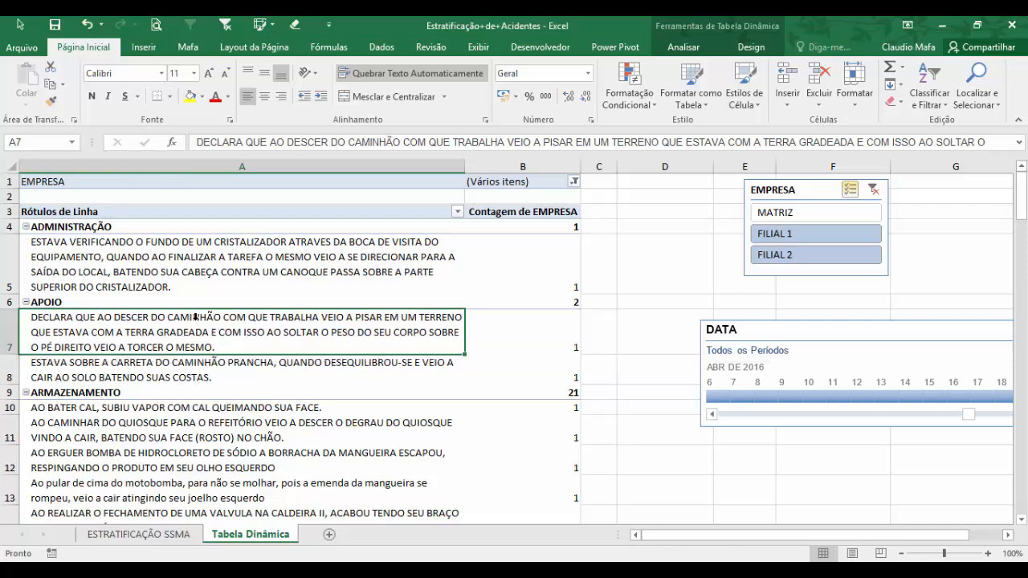
Step: Deselect FILIAL 2 in the EMPRESA slicer, leaving only FILIAL 1, and move the DATA timeline closer to the pivot table
click(823, 257)
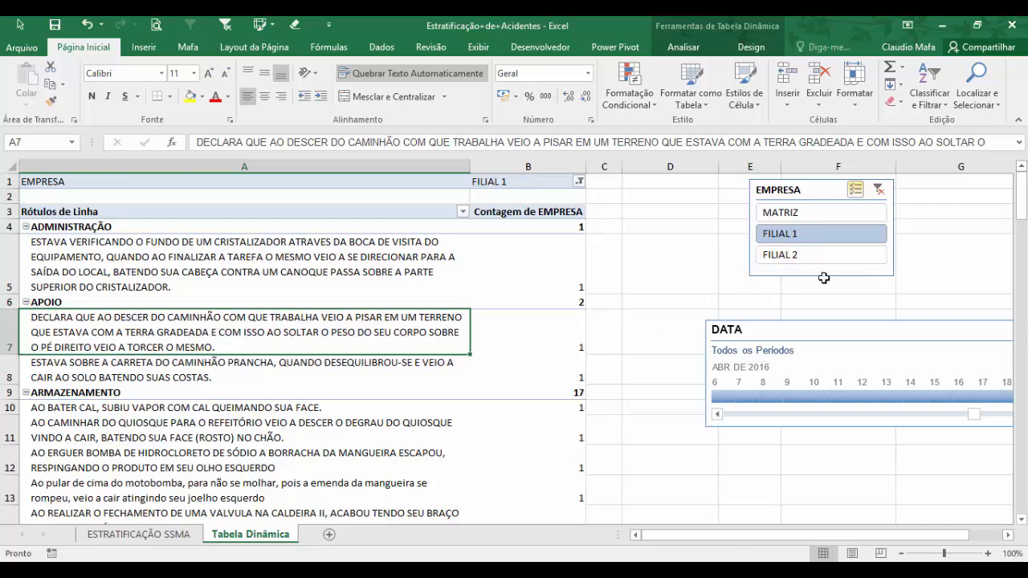
drag(843, 329, 769, 324)
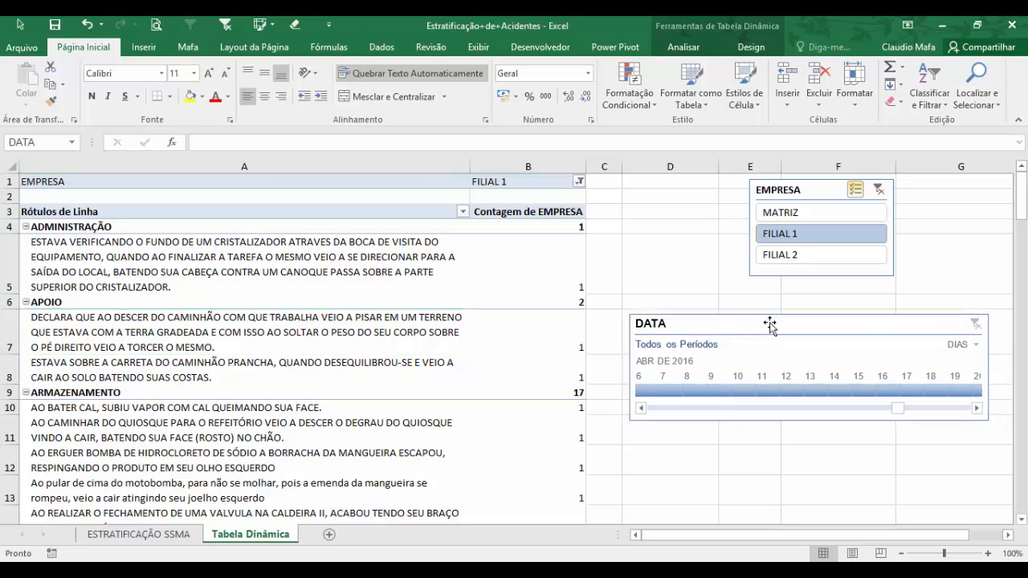
Step: Switch the DATA timeline to months (MESES), filter by December 2015 and select the SERVIÇOS GERAIS accident description
click(963, 344)
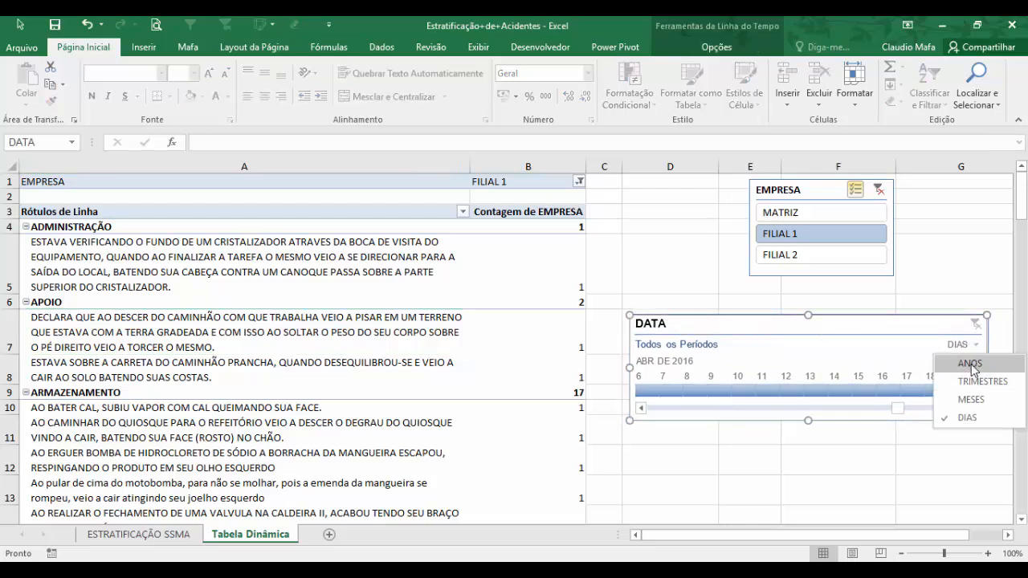
click(971, 399)
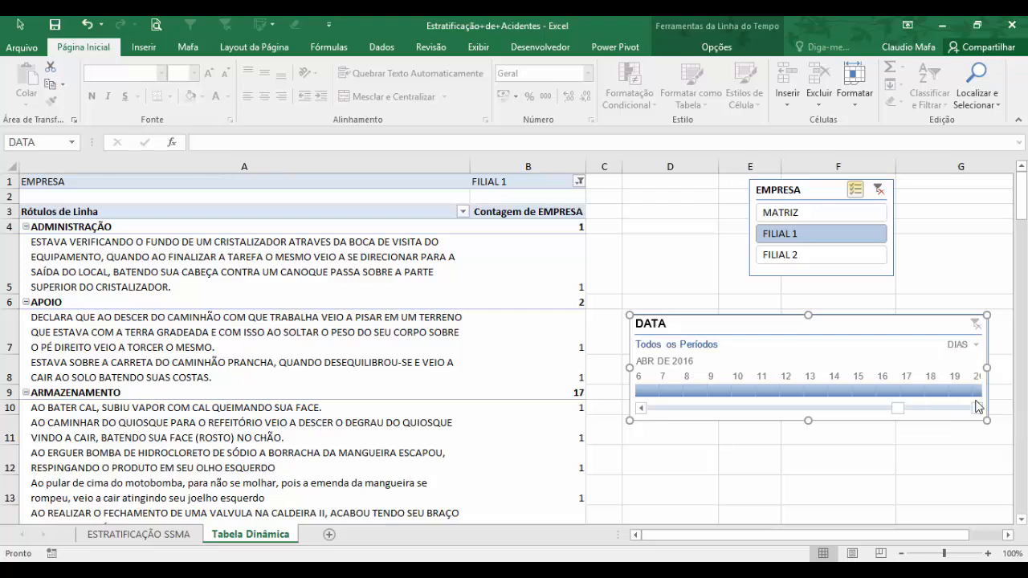
drag(838, 324, 836, 296)
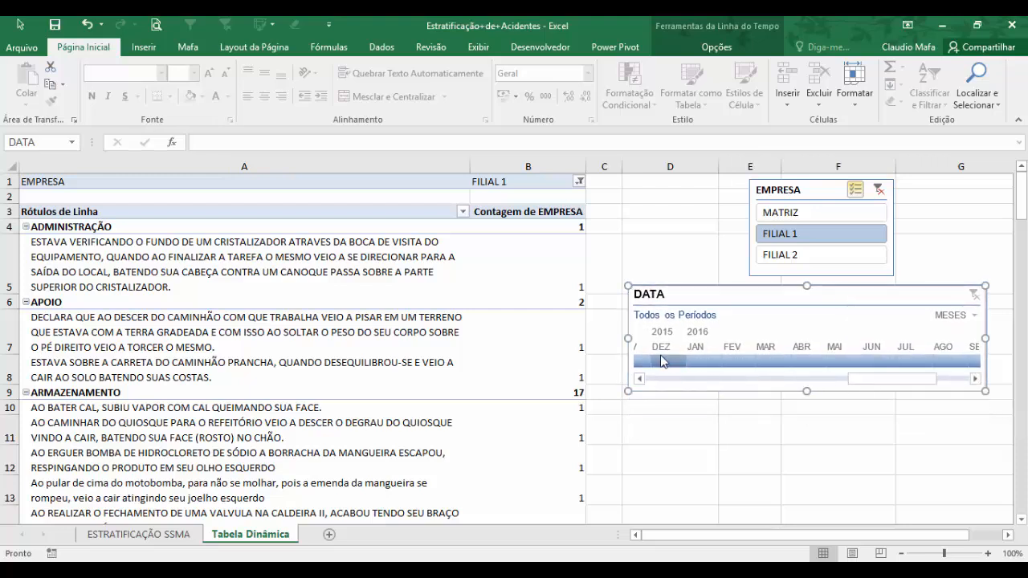
click(663, 359)
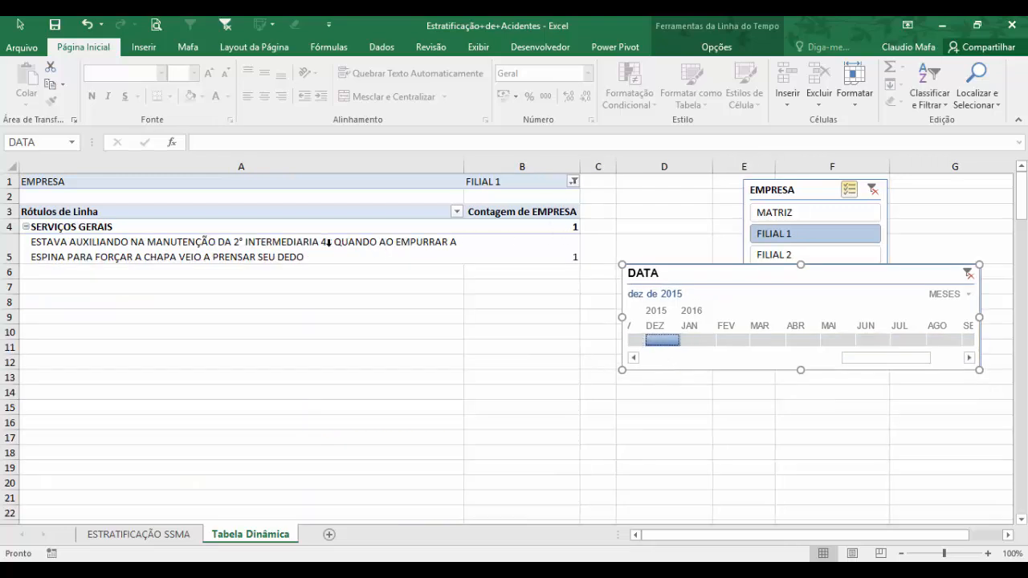
click(153, 240)
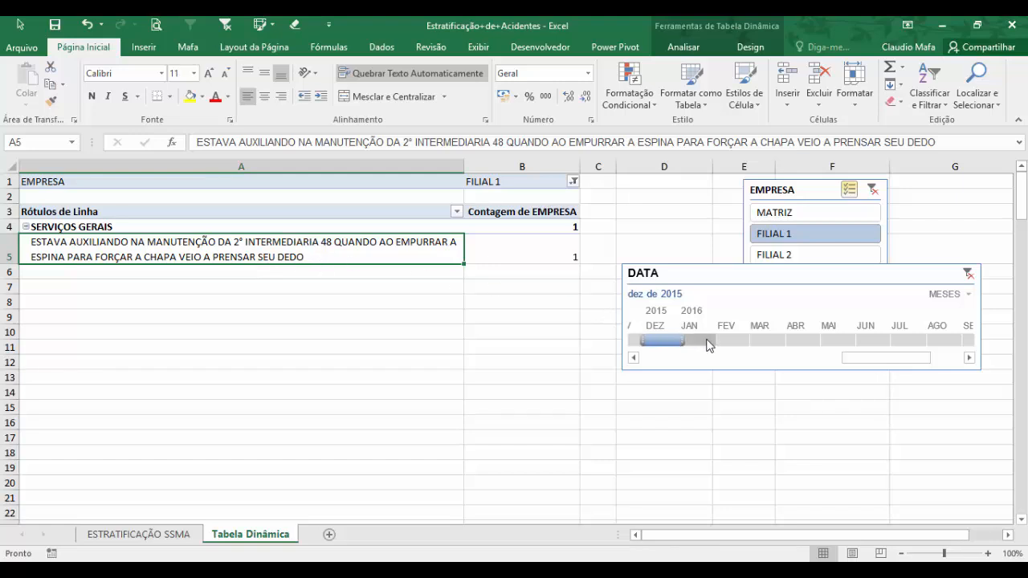
Step: Filter the DATA timeline by April 2016 and look through the accidents listed under SERVIÇOS GERAIS and VENDAS
click(802, 340)
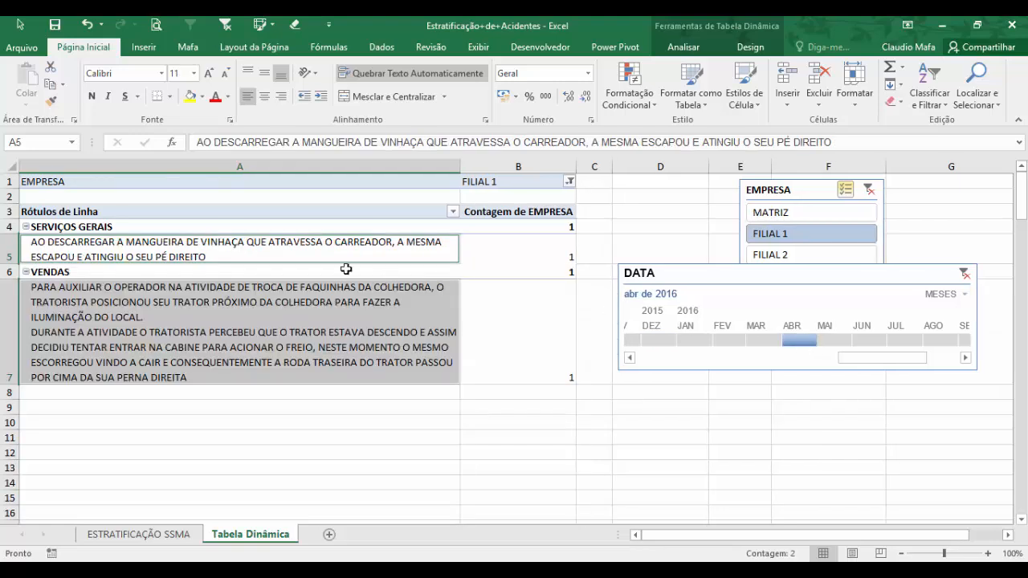
click(165, 235)
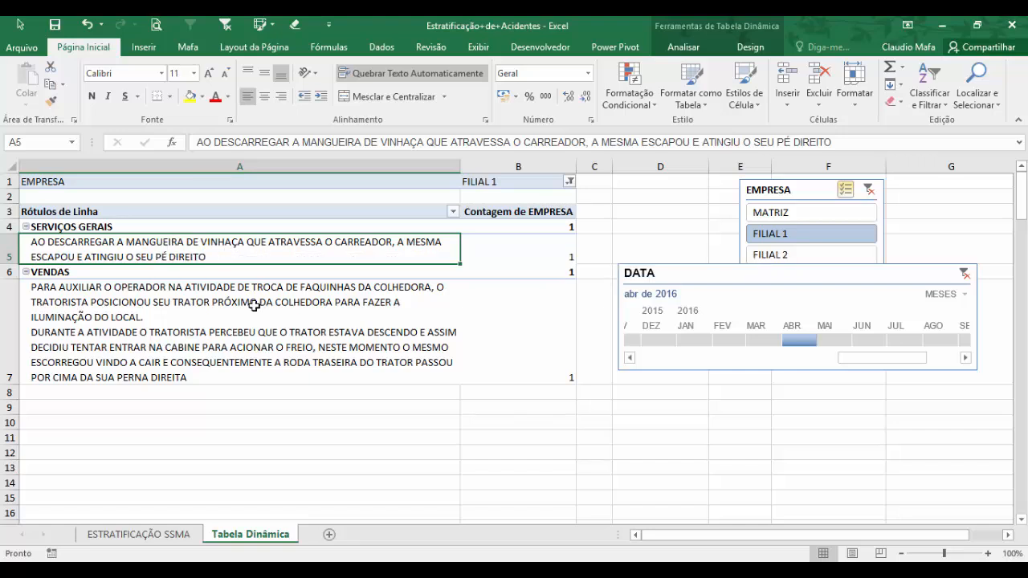
click(133, 218)
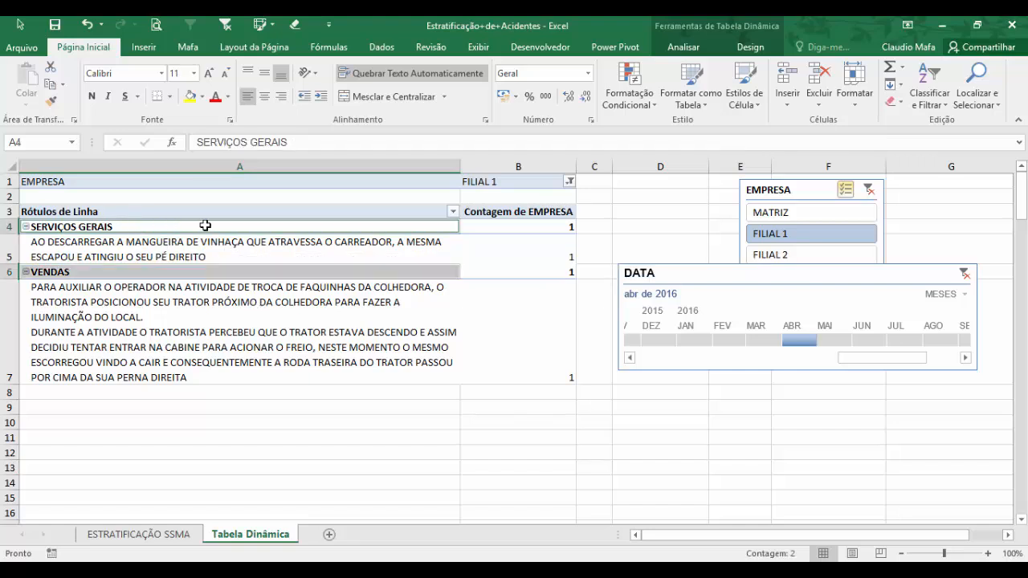
click(64, 295)
click(462, 361)
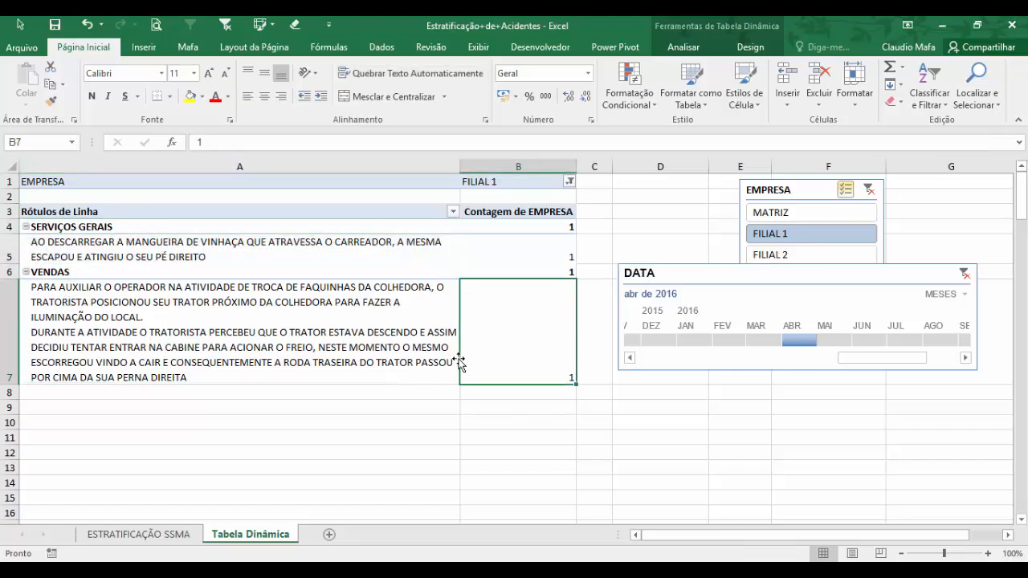
Step: Add MATRIZ to the EMPRESA slicer selection and look at the accidents listed under SERVIÇOS GERAIS and VENDAS
click(805, 215)
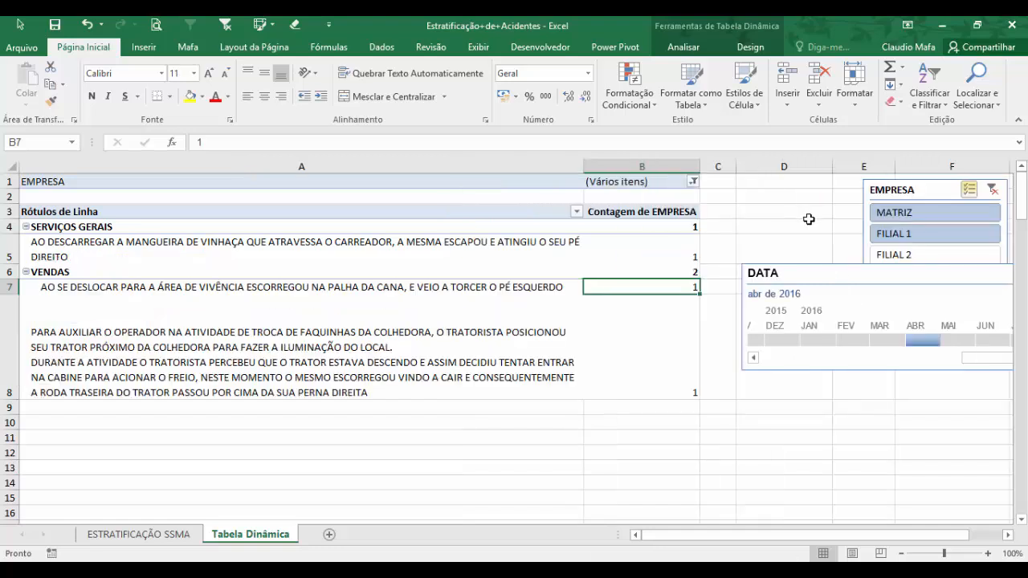
click(197, 249)
click(204, 310)
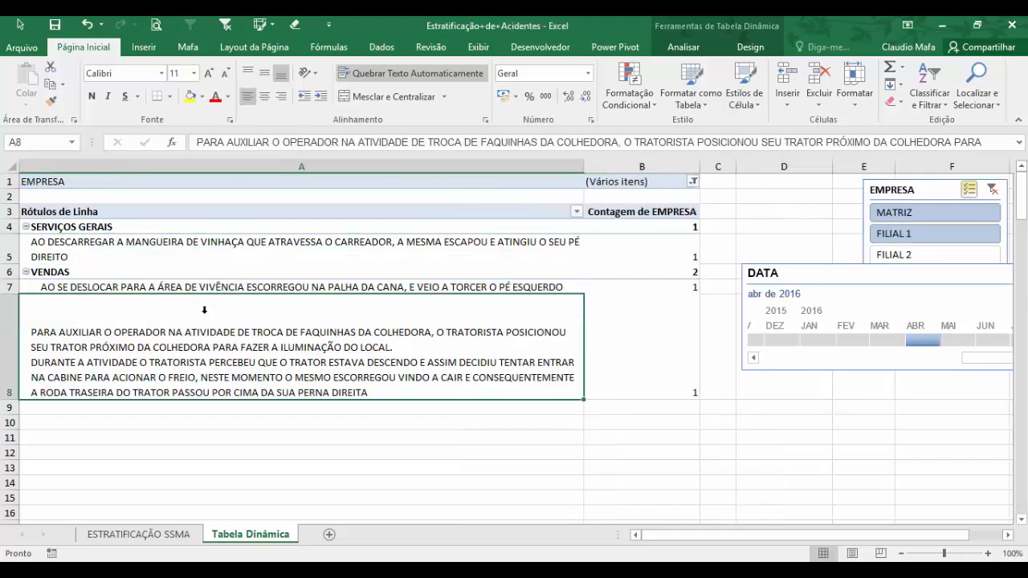
Step: Turn off multi-selection in the EMPRESA slicer, filter by MATRIZ only and check the accident listed under VENDAS
click(969, 190)
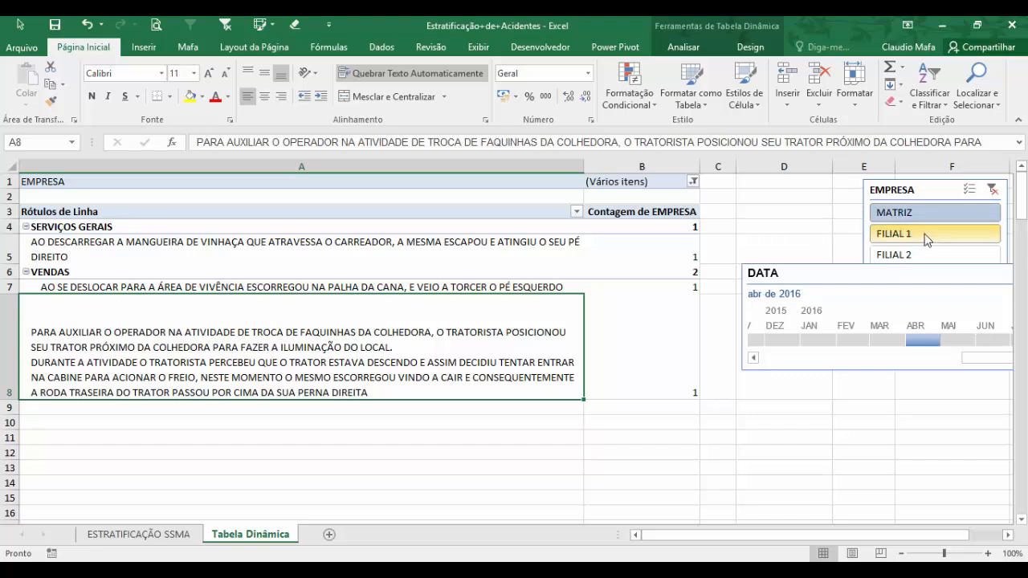
click(924, 239)
click(892, 216)
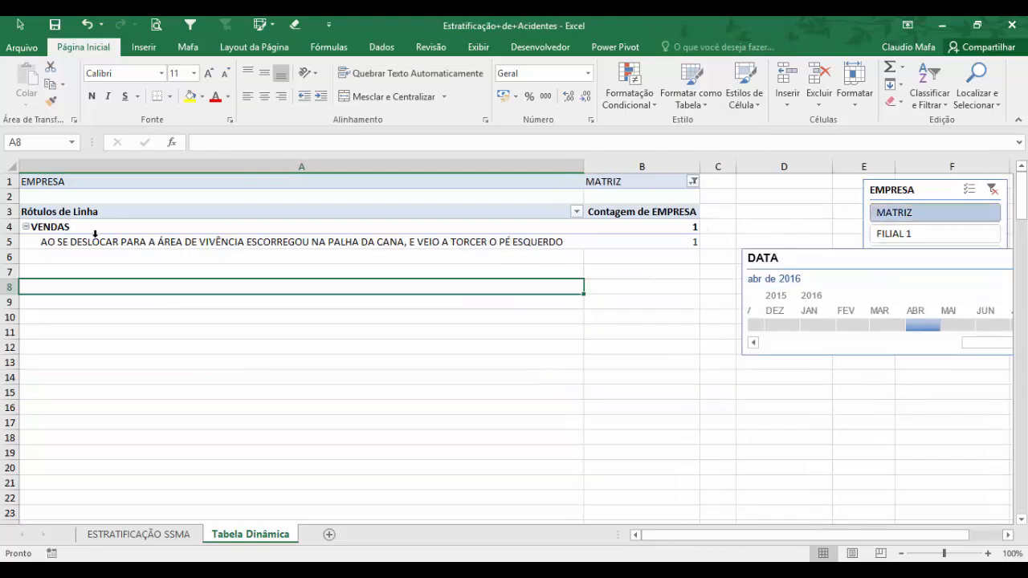
click(93, 240)
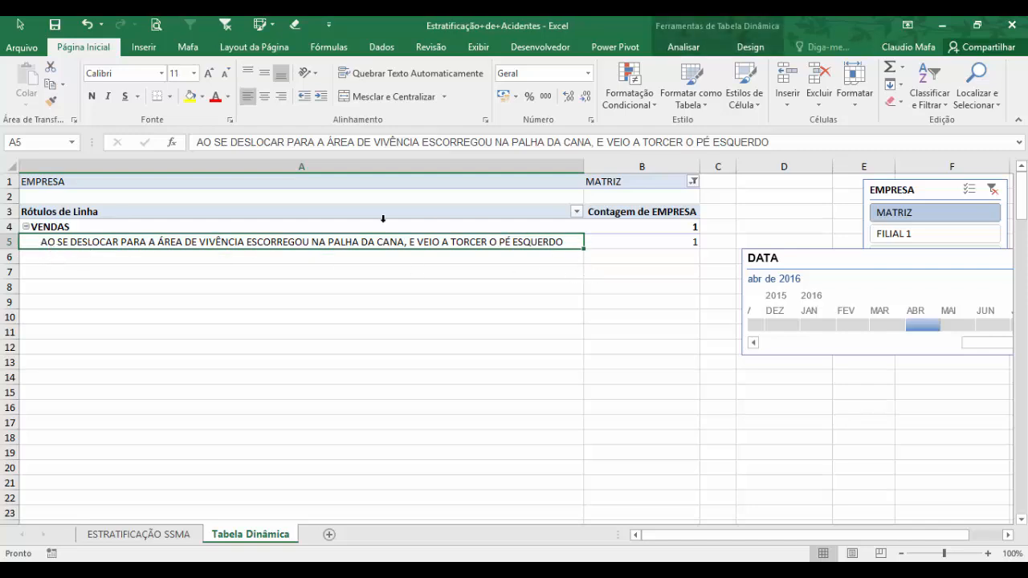
click(193, 253)
click(203, 289)
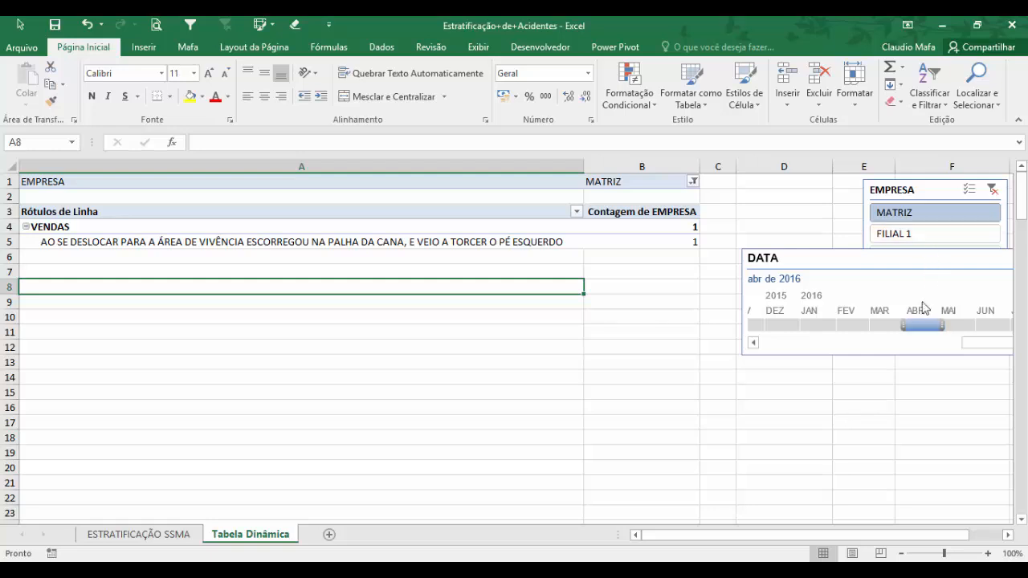
Step: Clear the EMPRESA slicer filter and extend the DATA timeline, moved closer to the pivot table, to April–November 2016
click(993, 189)
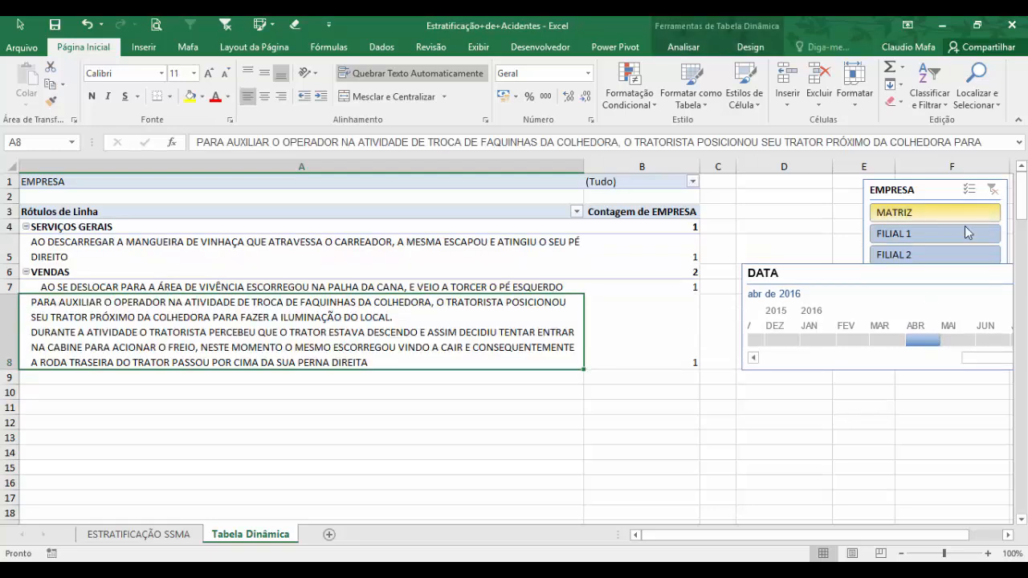
drag(954, 291, 917, 289)
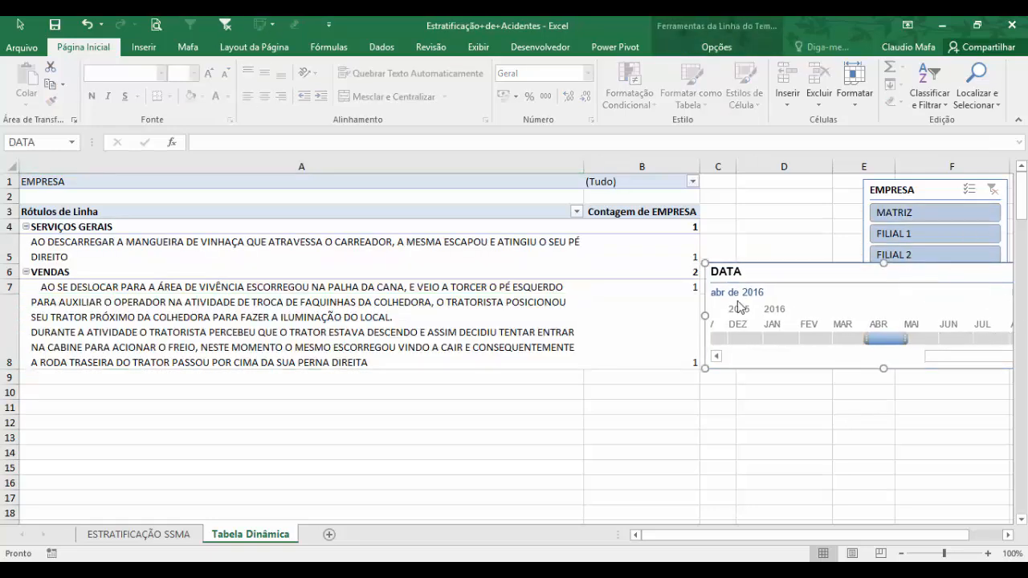
drag(952, 358, 1002, 362)
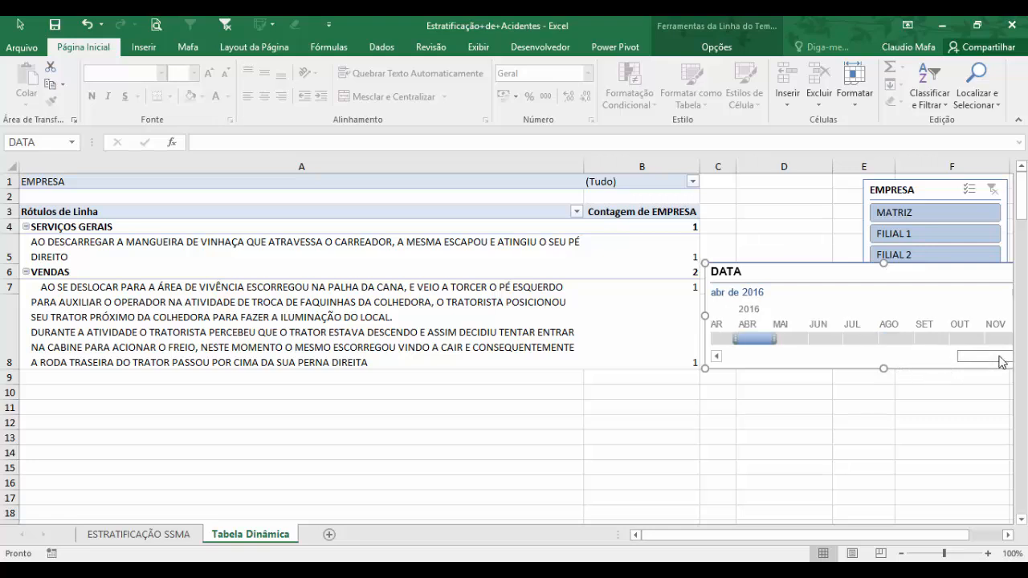
drag(775, 338, 1025, 332)
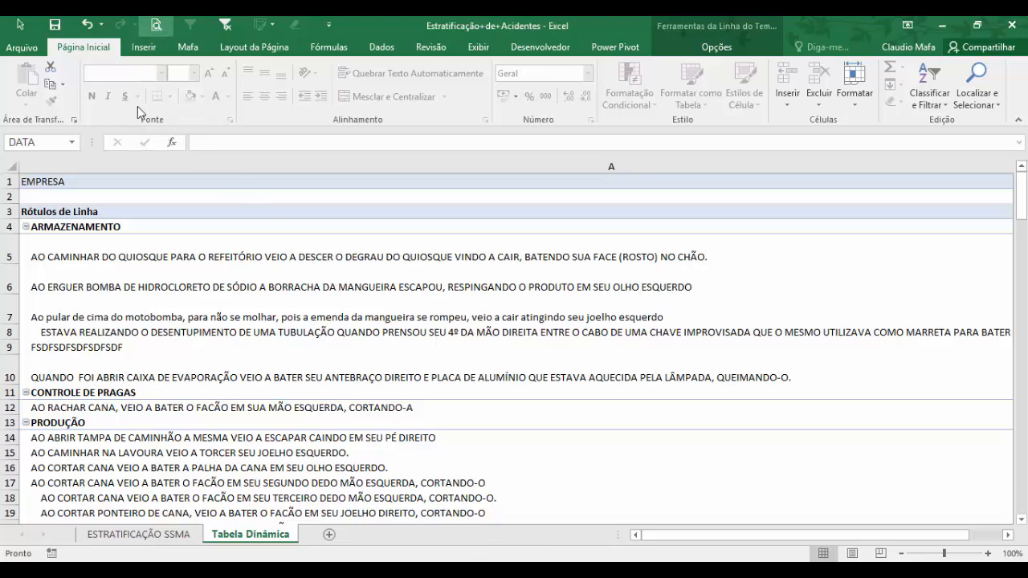
Step: Set the width of column A, which holds the accident descriptions, to 45
click(151, 266)
key(ctrl+shift+Down)
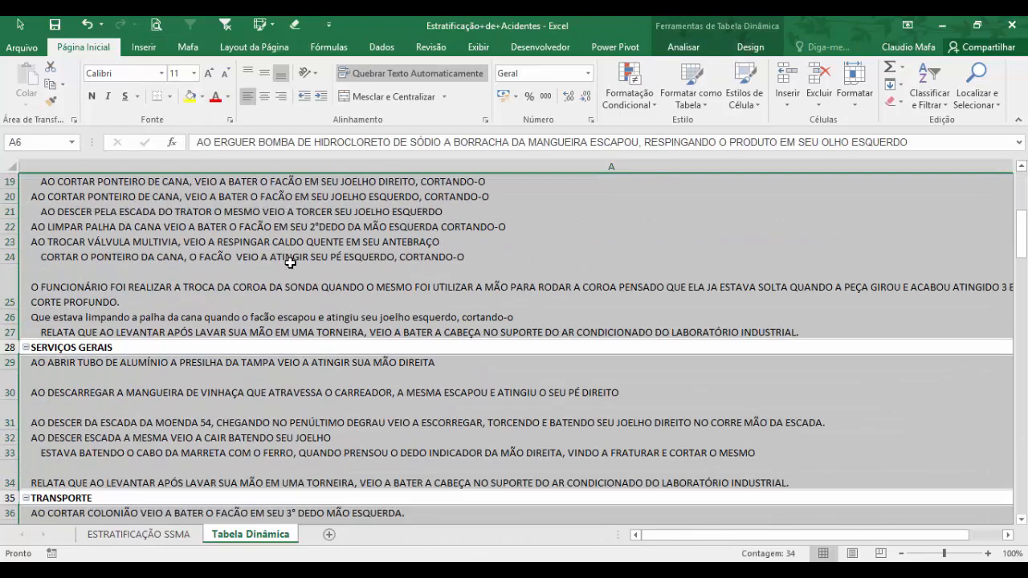
scroll(299, 265, up, 6)
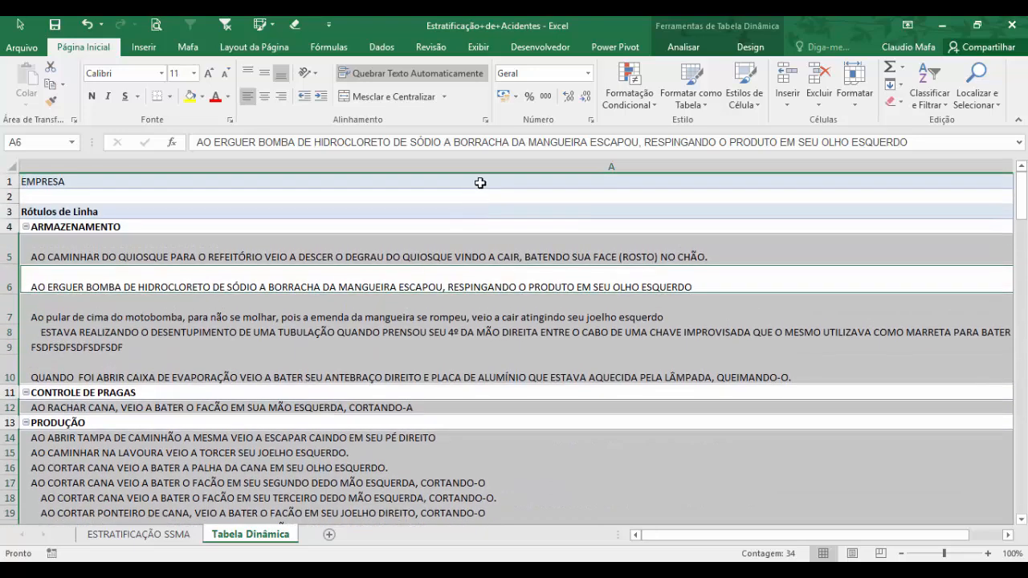
click(485, 166)
right_click(485, 166)
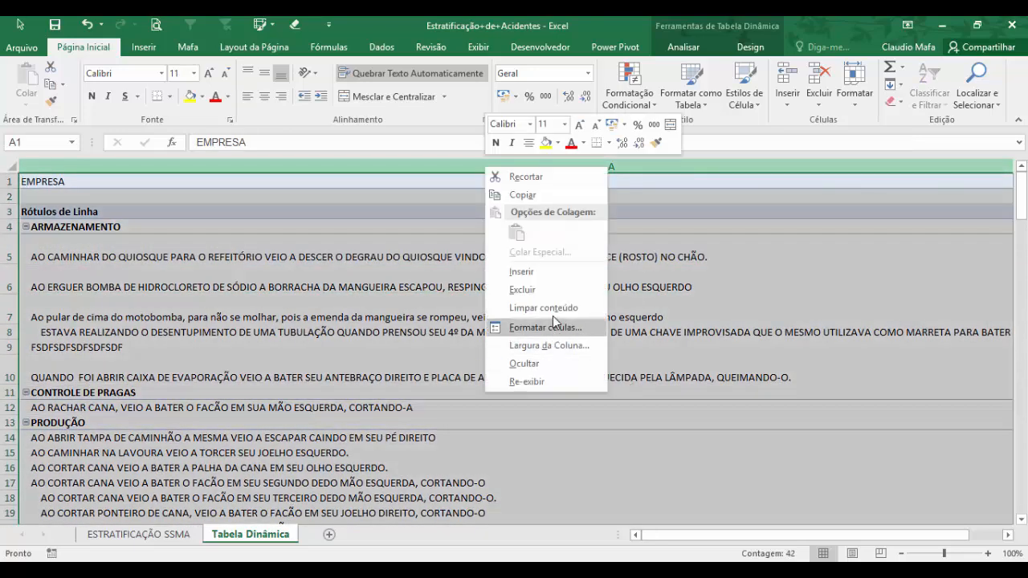
click(554, 346)
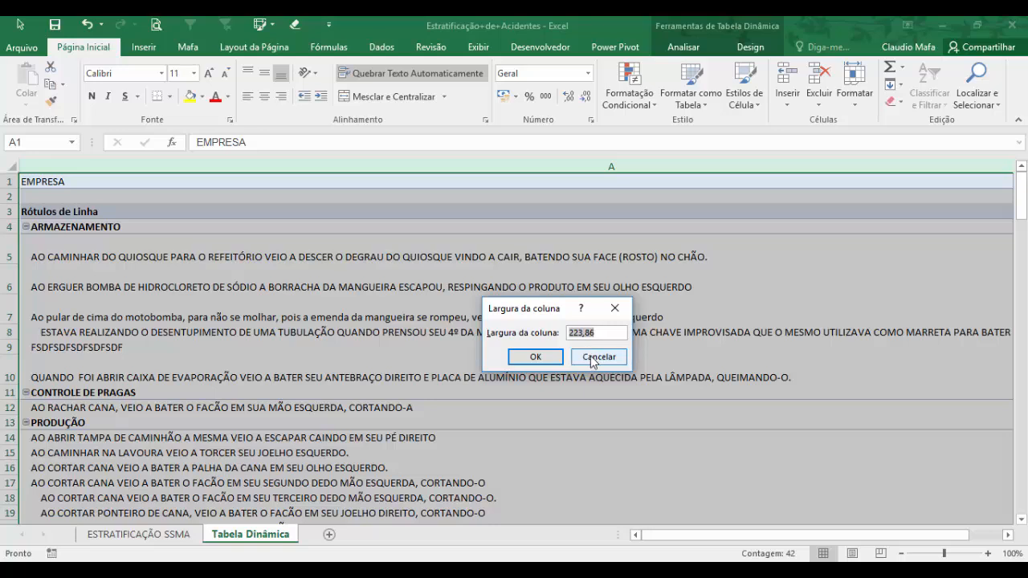
text(45)
key(Return)
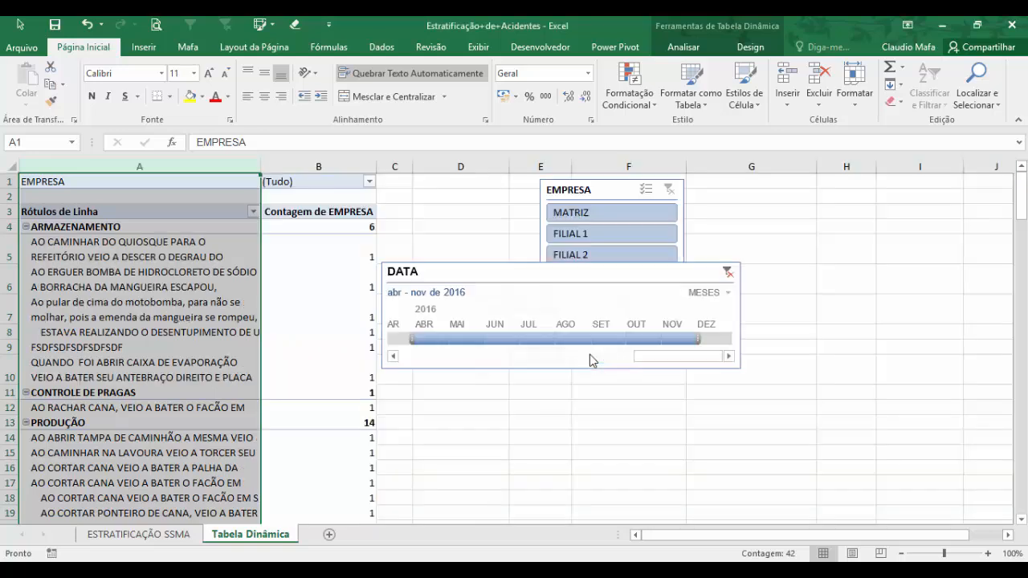
Step: Widen column A by about half and check how the ARMAZENAMENTO accident descriptions fit
drag(546, 452, 486, 435)
click(228, 290)
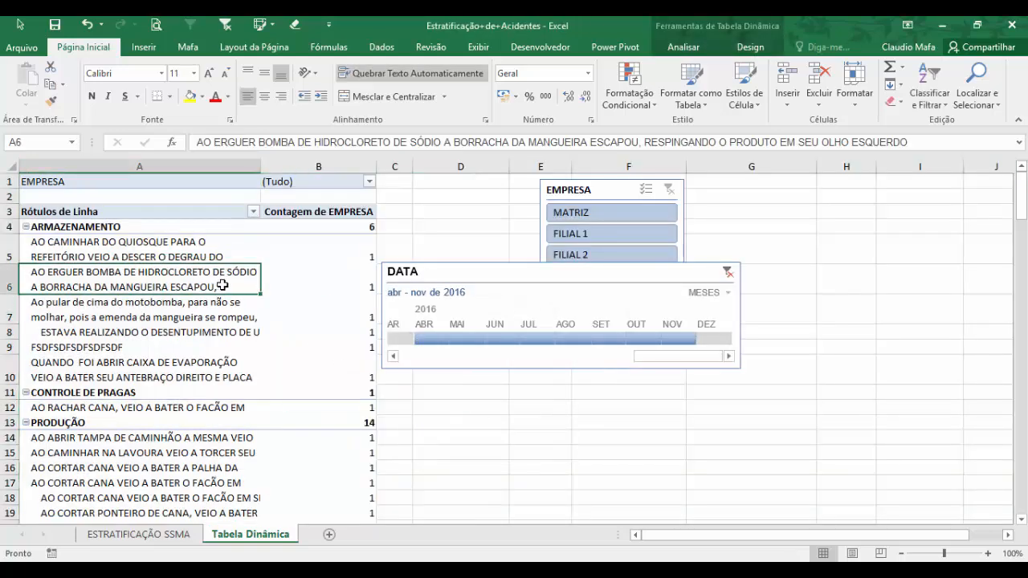
drag(261, 166, 385, 166)
click(250, 312)
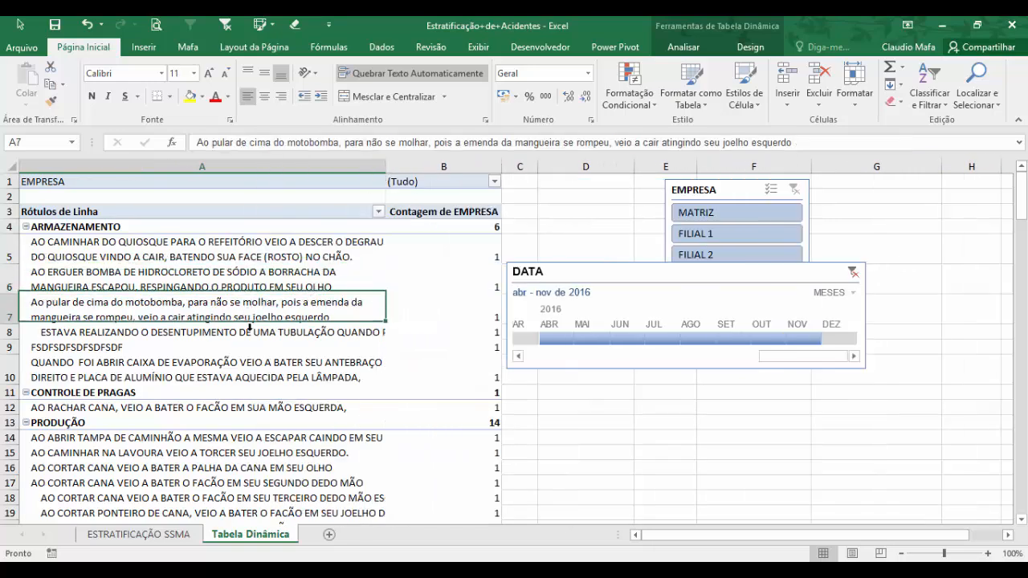
click(253, 374)
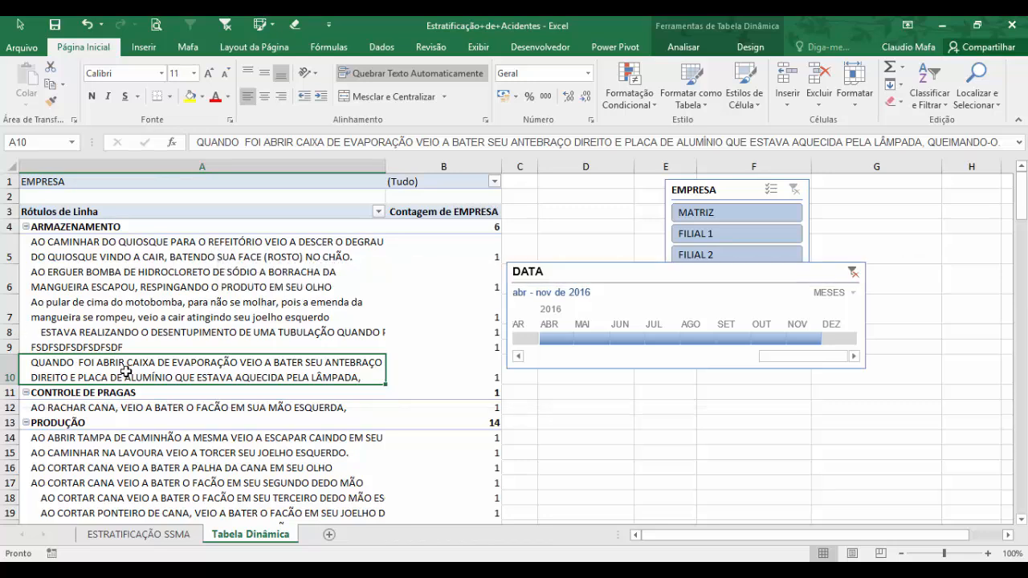
click(121, 237)
click(127, 265)
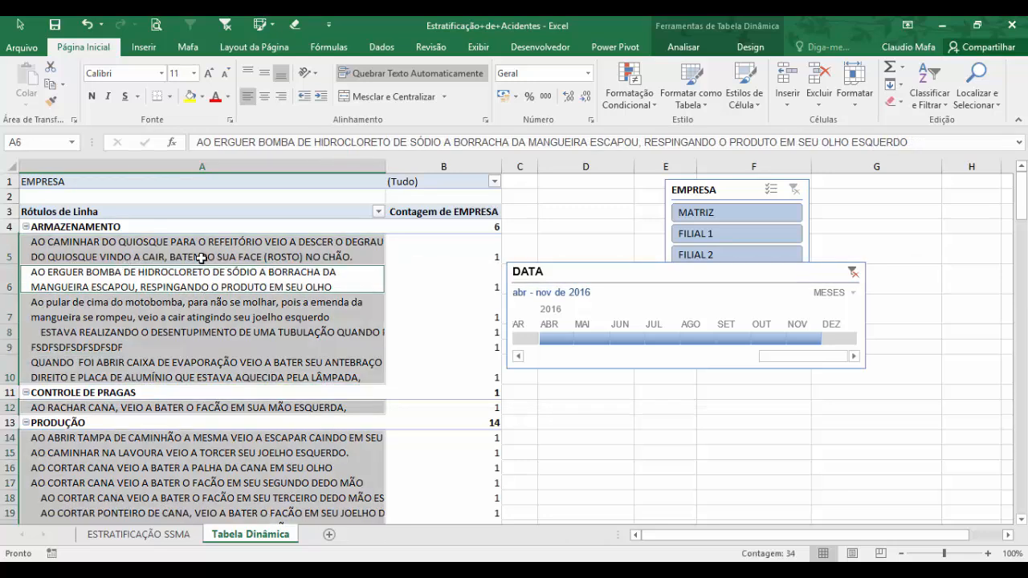
Step: Apply all borders to the ARMAZENAMENTO descriptions in A5:A10 and extend them to the range A5:B11
click(198, 254)
key(Down)
key(Down)
drag(198, 254, 207, 370)
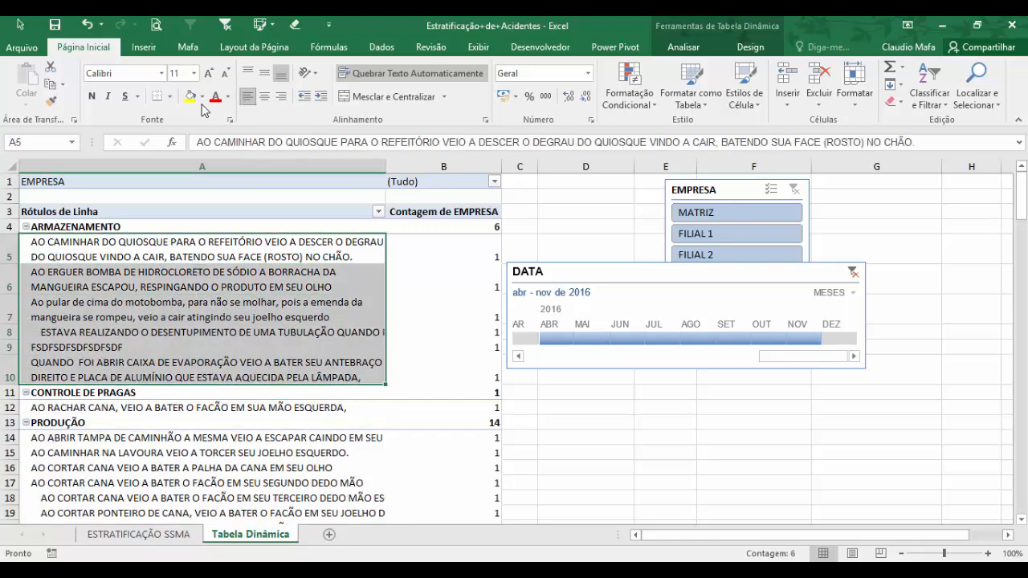
click(171, 97)
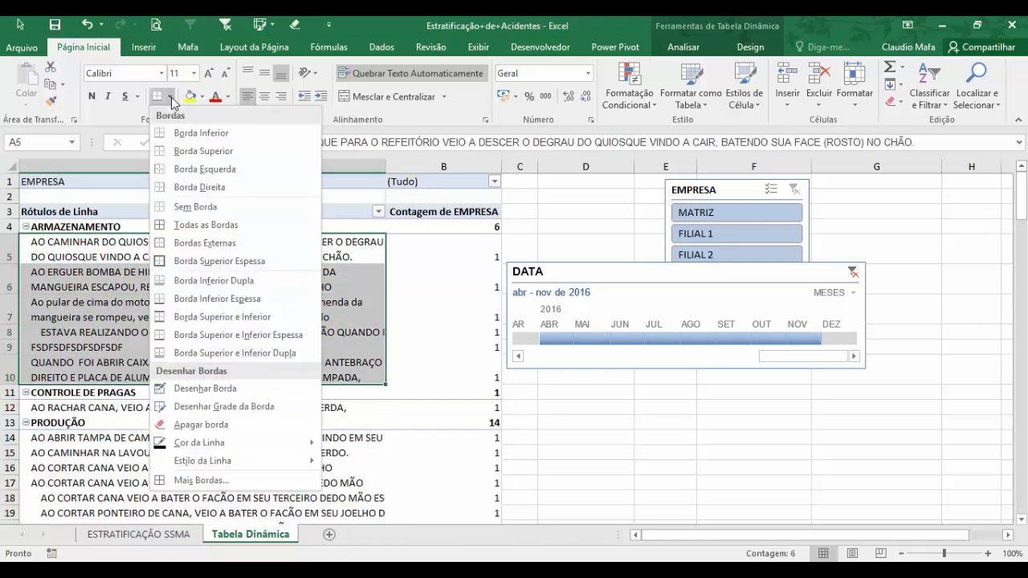
click(203, 226)
click(603, 454)
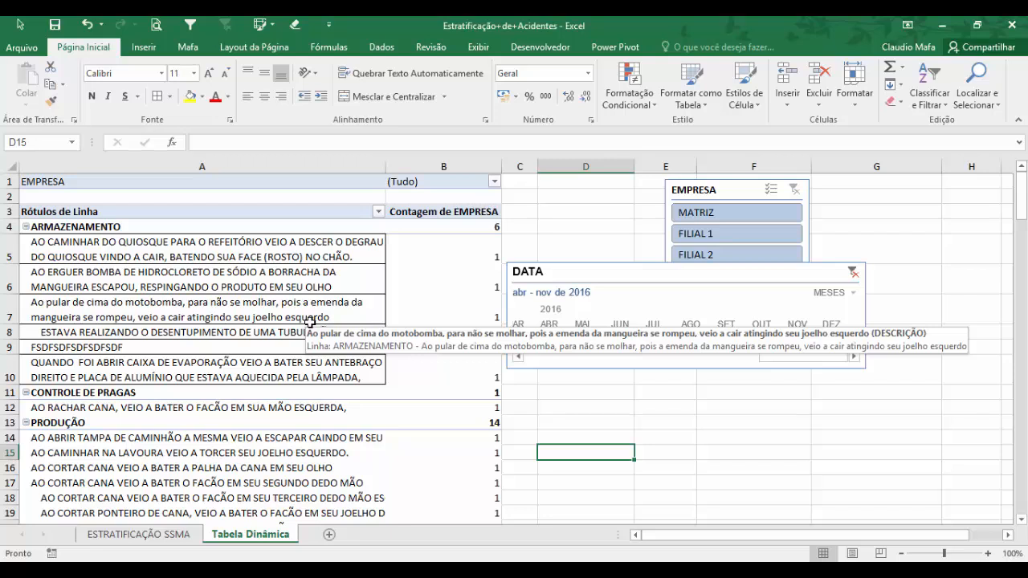
drag(338, 253, 449, 389)
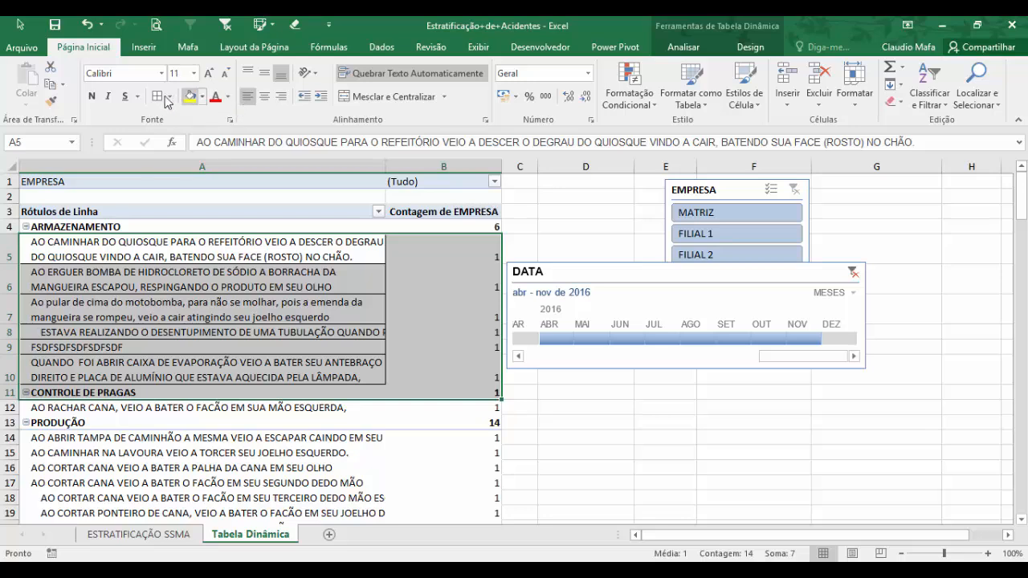
Step: Look through the bordered accident descriptions under ARMAZENAMENTO, one cell at a time, including the row 8 entry
click(317, 334)
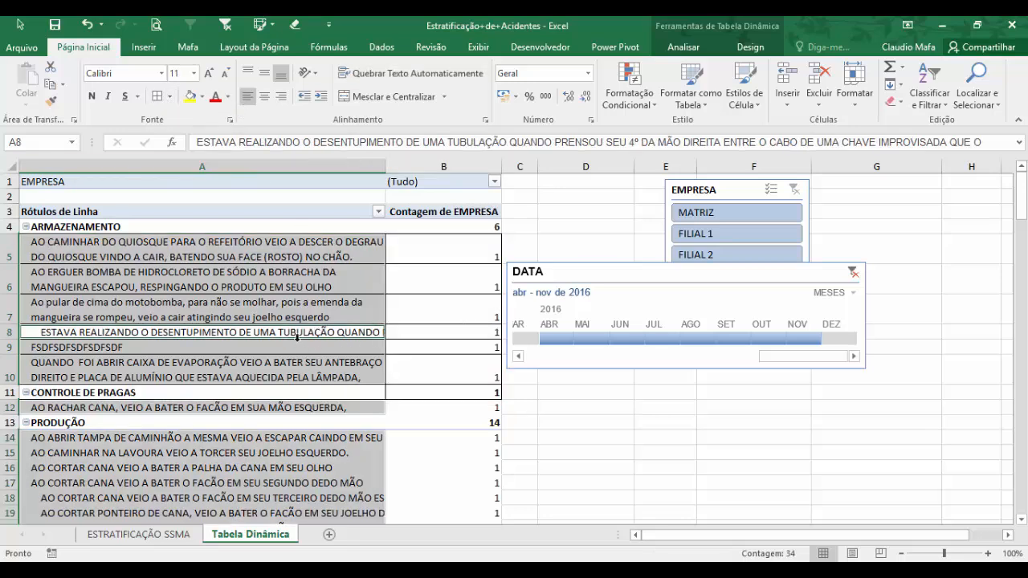
click(377, 408)
click(394, 313)
click(304, 320)
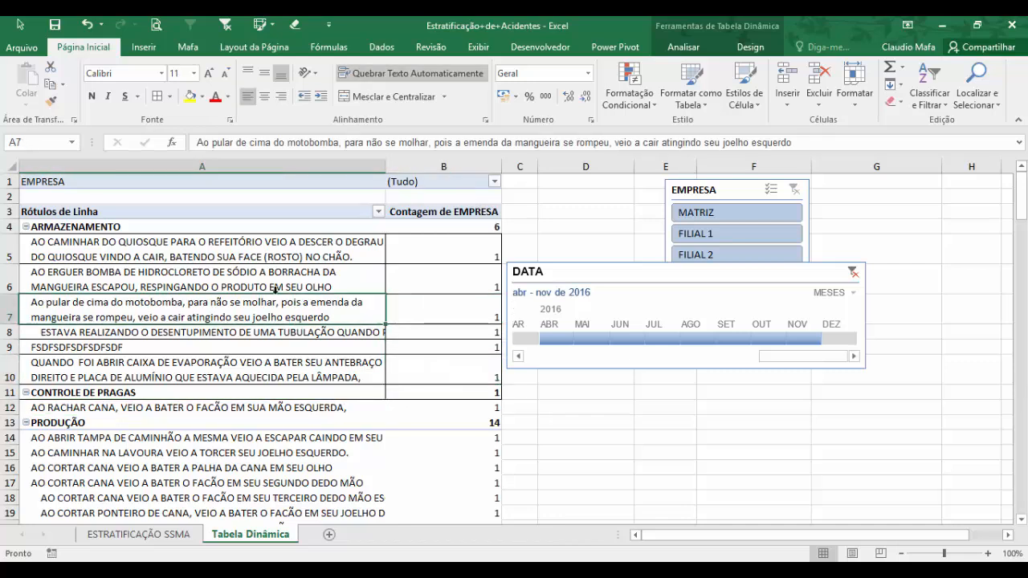
click(272, 286)
click(244, 257)
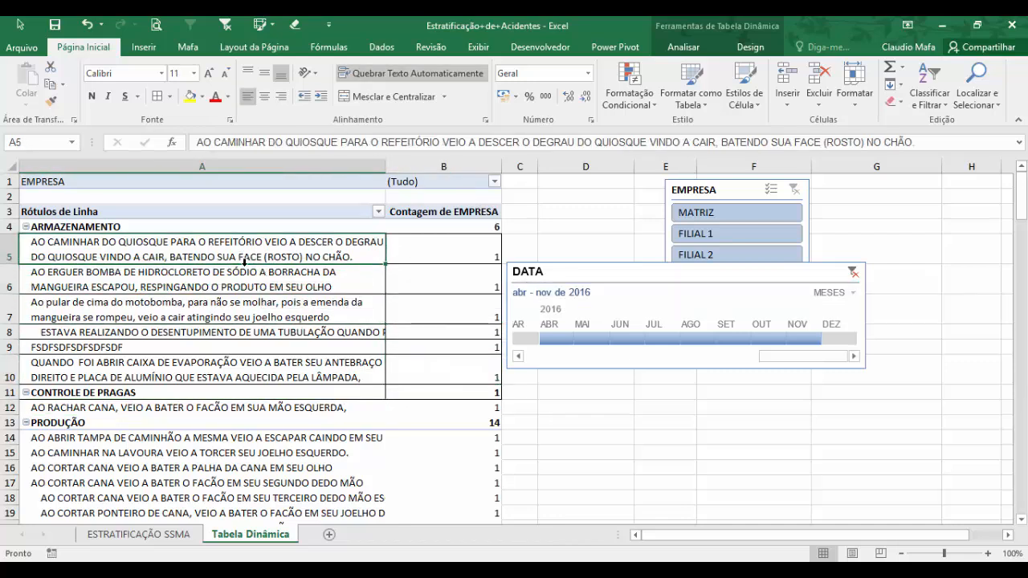
click(61, 310)
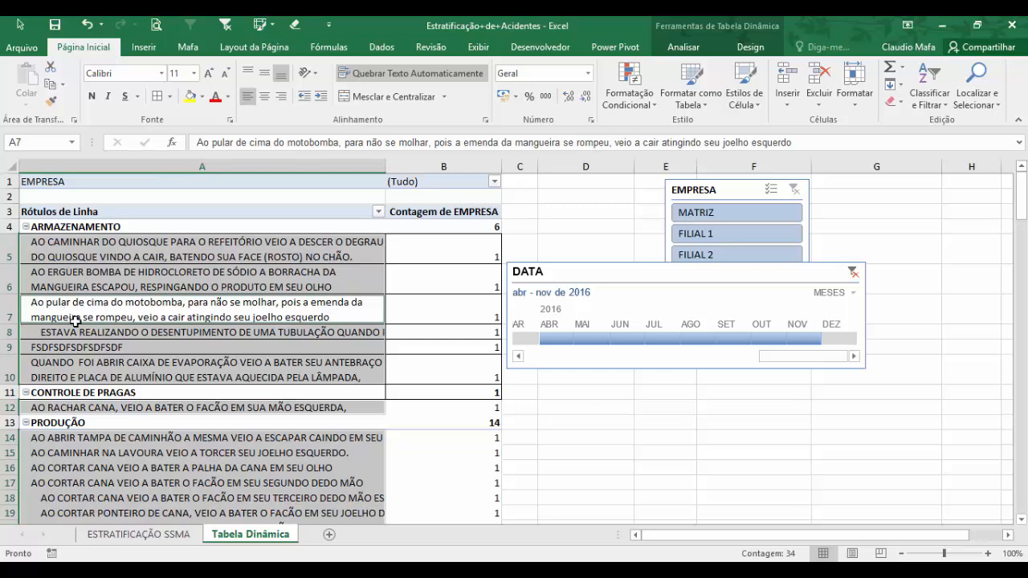
click(35, 332)
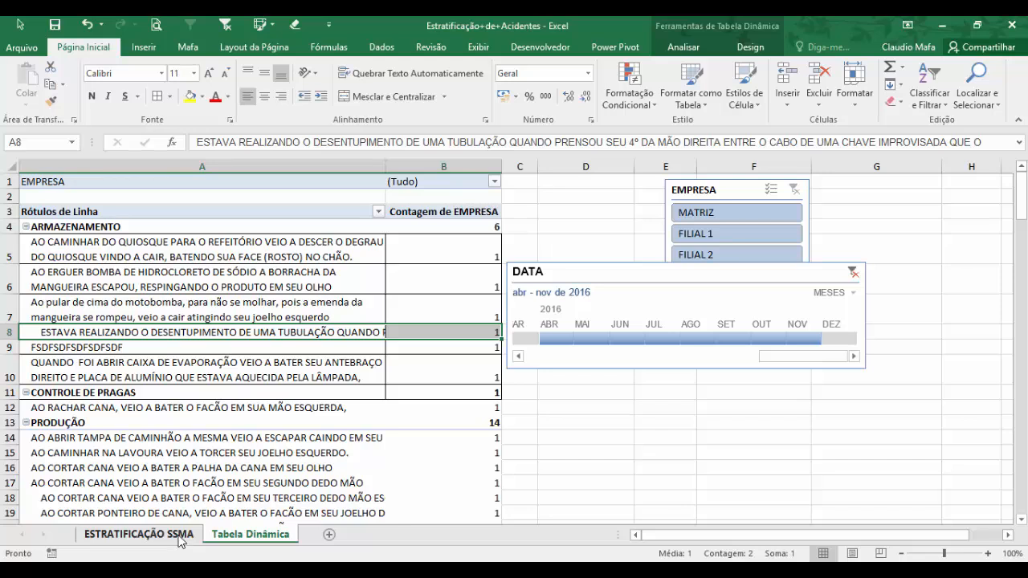
Step: Review the last accident records on the ESTRATIFICAÇÃO SSMA sheet and return to the Tabela Dinâmica sheet
click(138, 533)
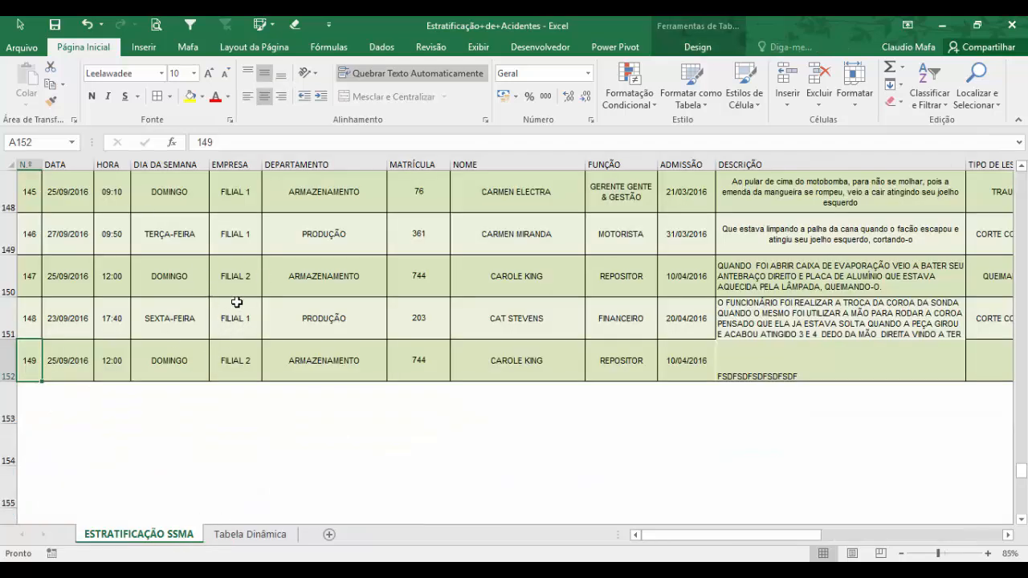
click(237, 303)
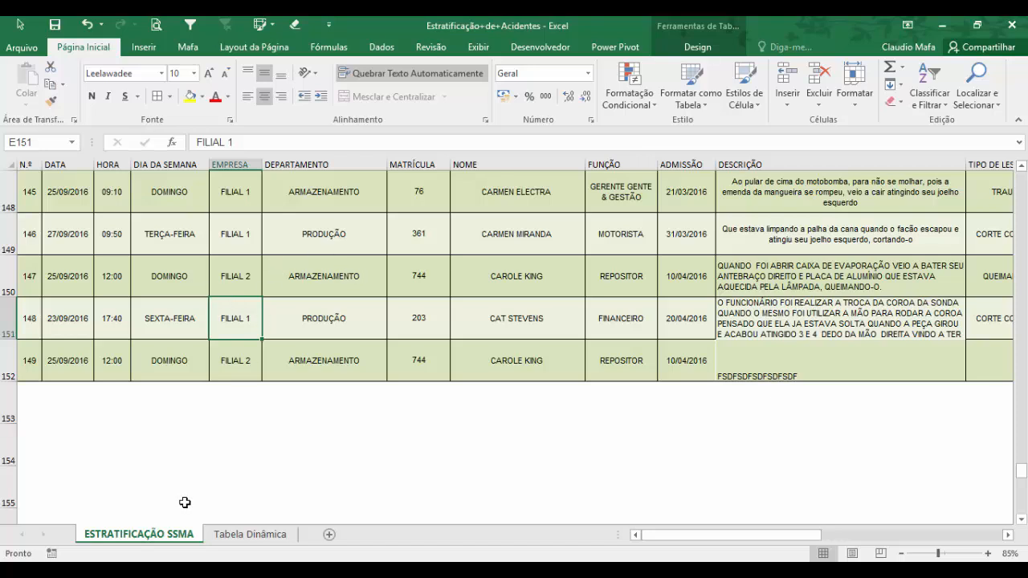
click(254, 535)
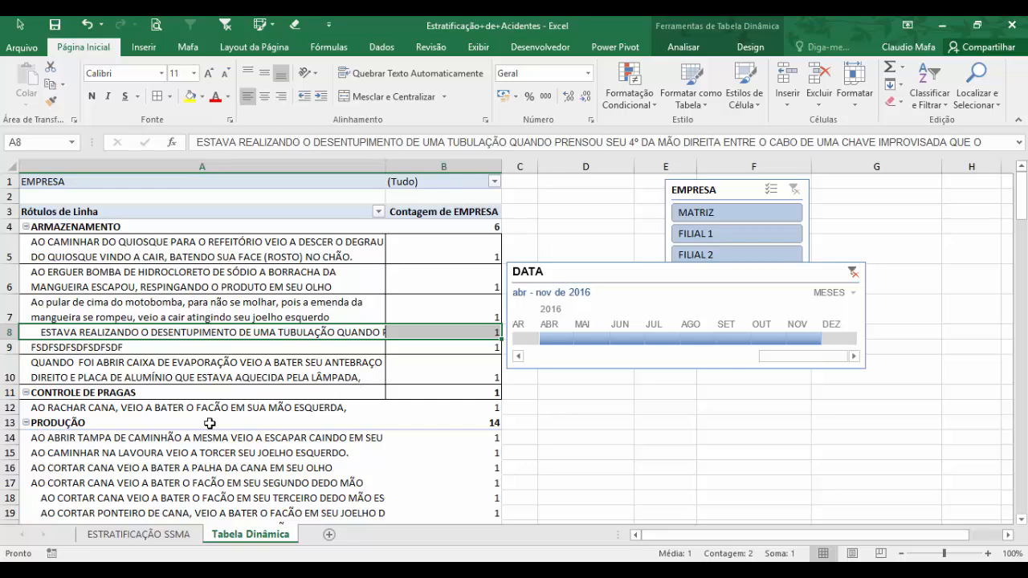
Step: Add record number 150 in cell A153, directly below the last row of the ESTRATIFICAÇÃO SSMA table
click(160, 537)
click(195, 369)
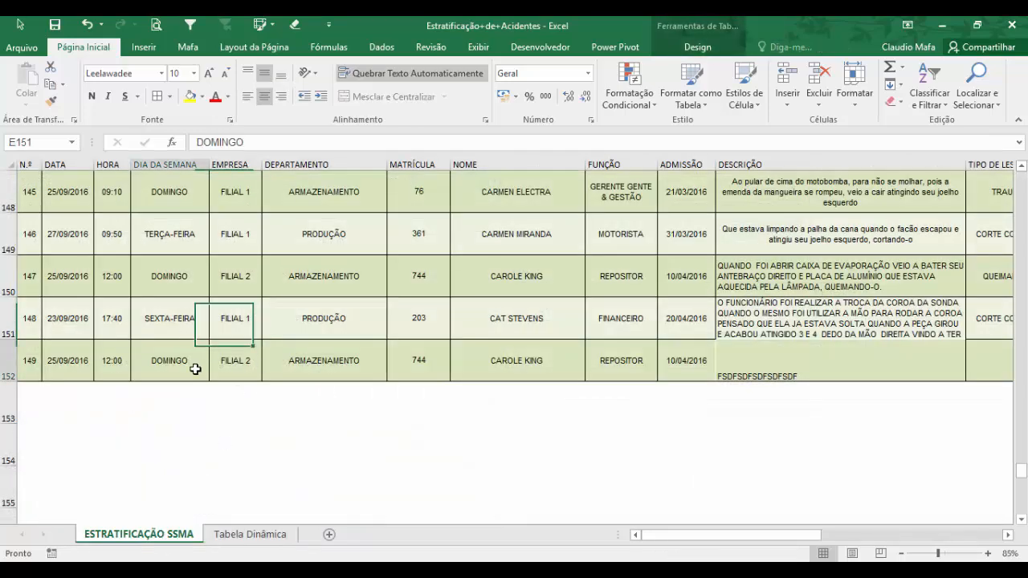
click(31, 389)
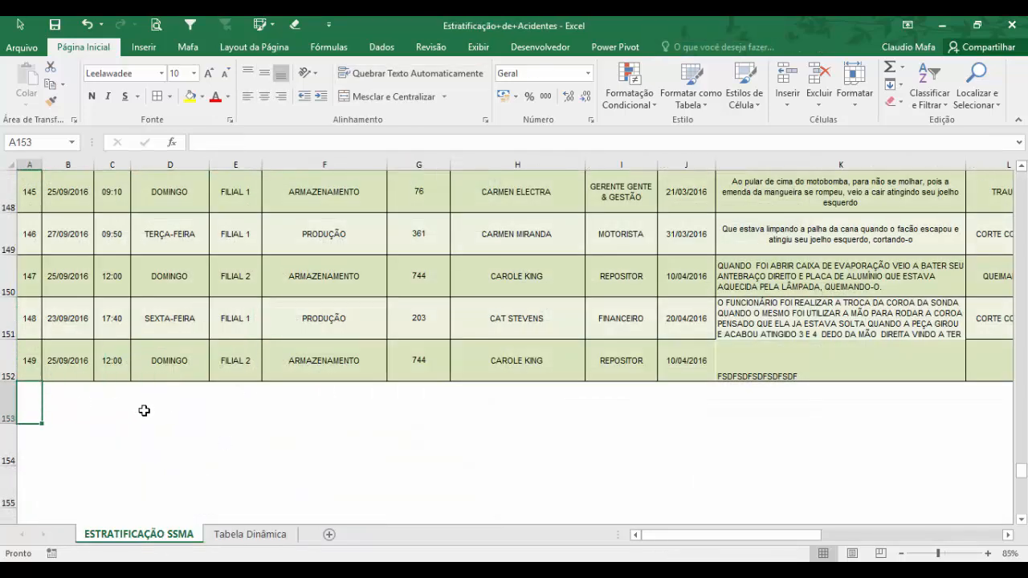
text(1)
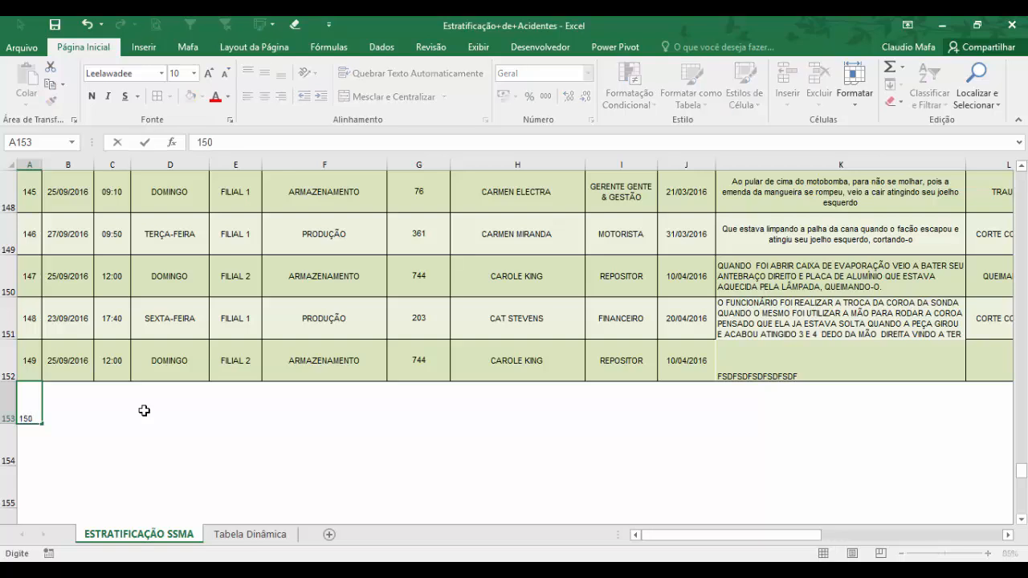
text(50)
key(Return)
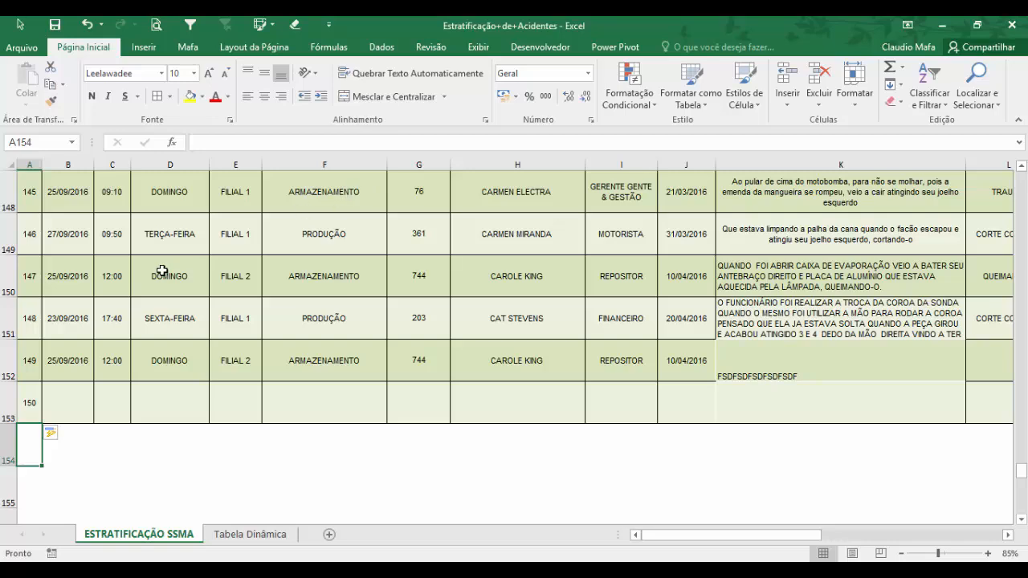
Step: Copy record 148's data from DATA through CAUSA in row 151 and paste it at B153 for record 150
click(75, 326)
key(ctrl+shift+Right)
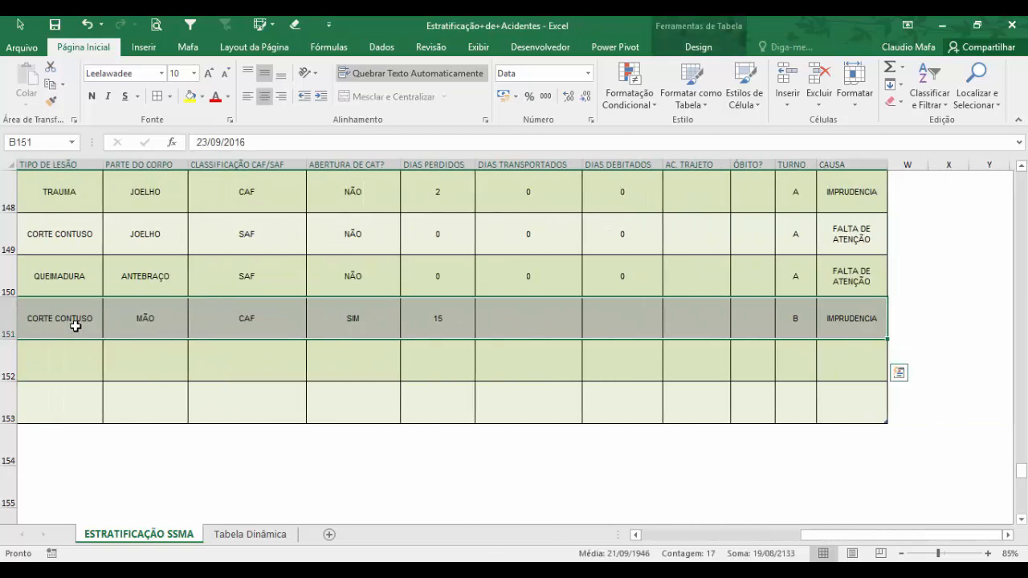
key(ctrl+c)
key(Home)
key(Down)
key(Down)
key(Down)
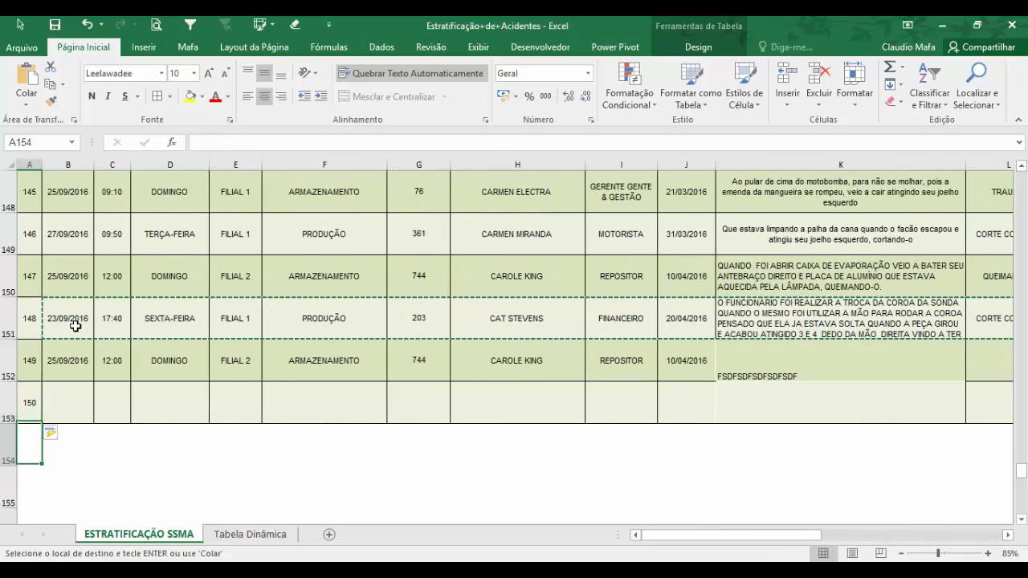
key(Right)
key(Up)
key(Return)
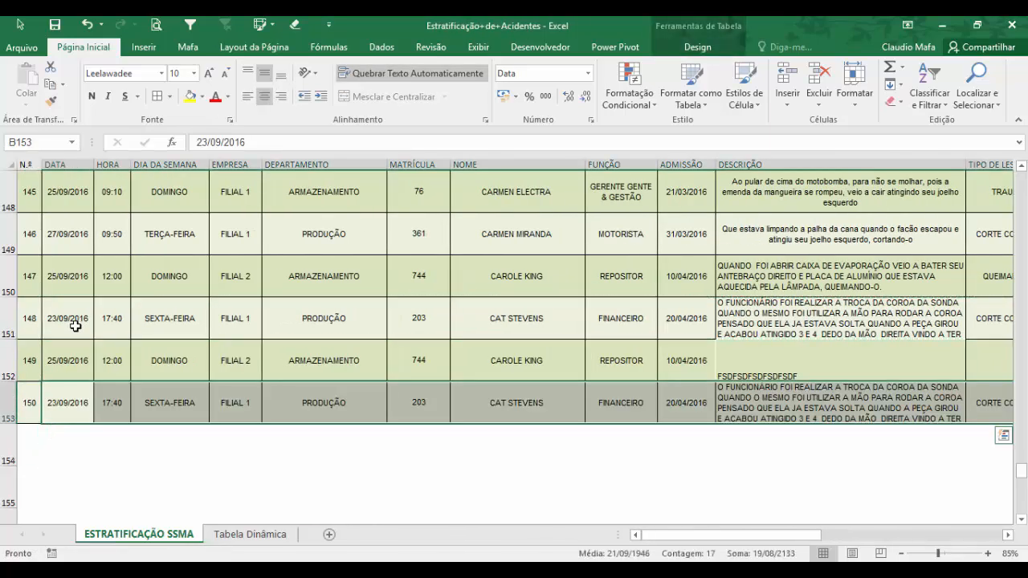
Step: On the Tabela Dinâmica sheet, filter the DATA timeline to September 2016 only
click(231, 532)
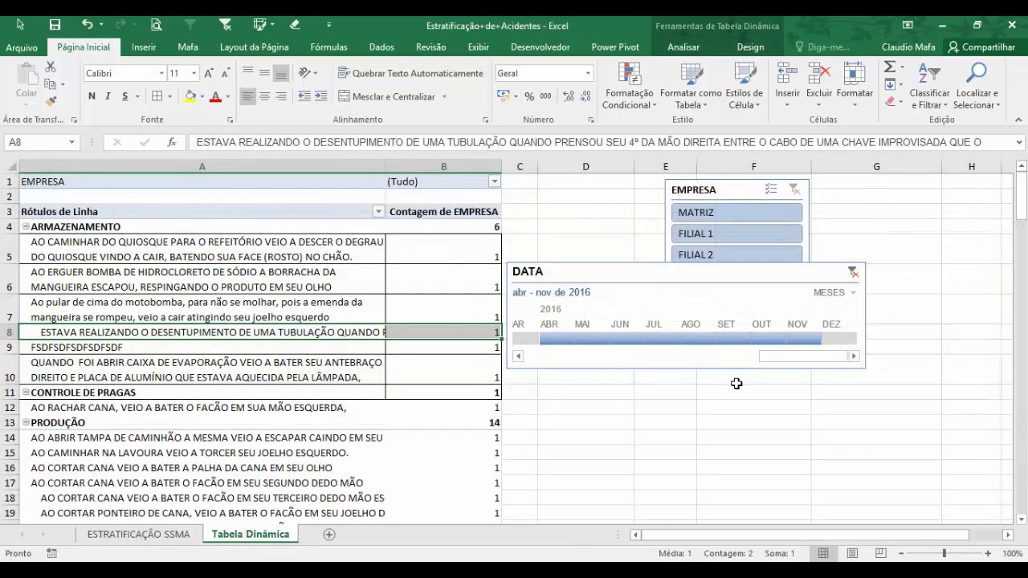
click(140, 538)
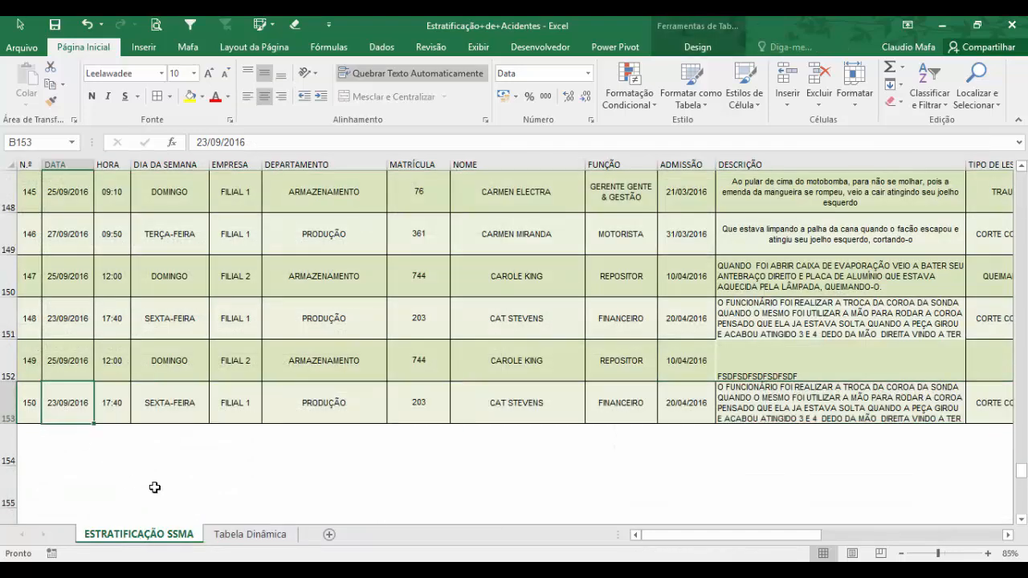
click(233, 536)
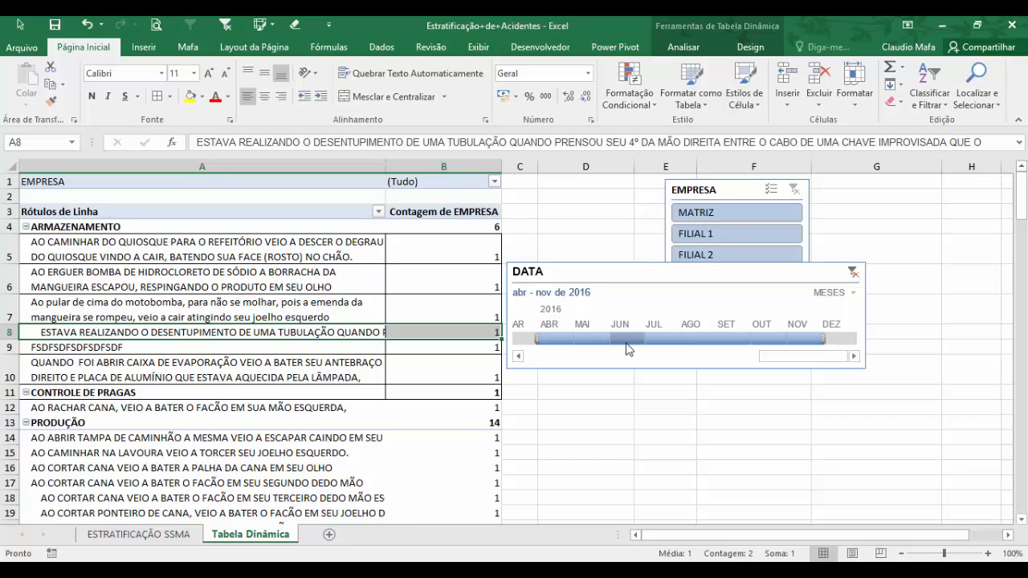
click(727, 338)
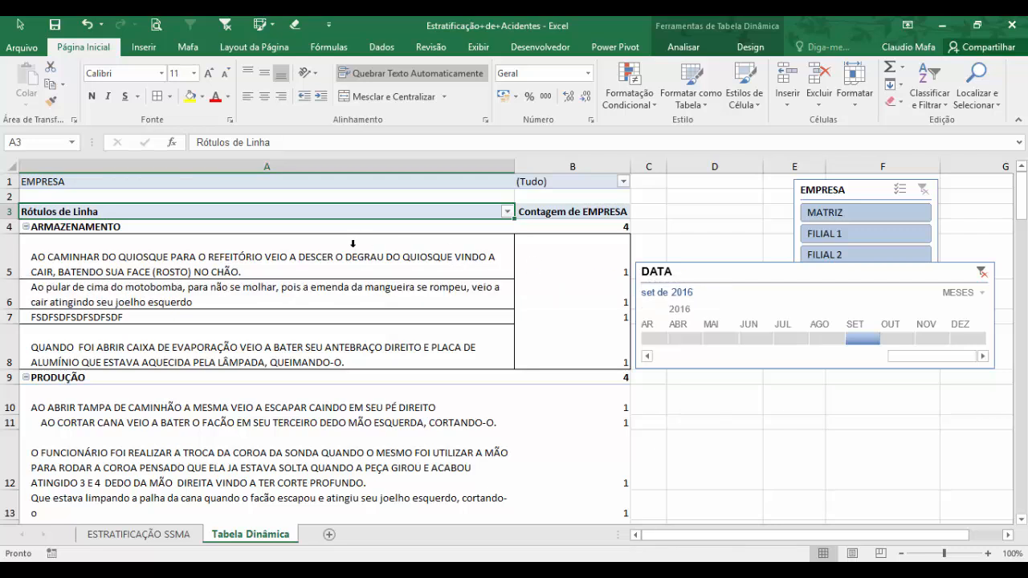
Step: Remove all borders from the ARMAZENAMENTO descriptions and counts in A5:B8
drag(552, 267, 559, 348)
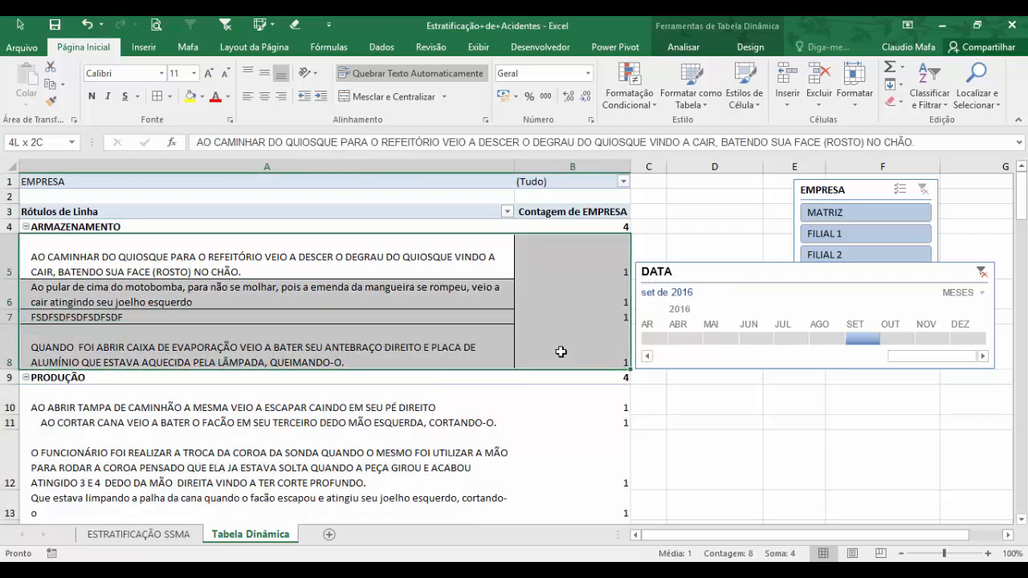
click(168, 96)
click(190, 206)
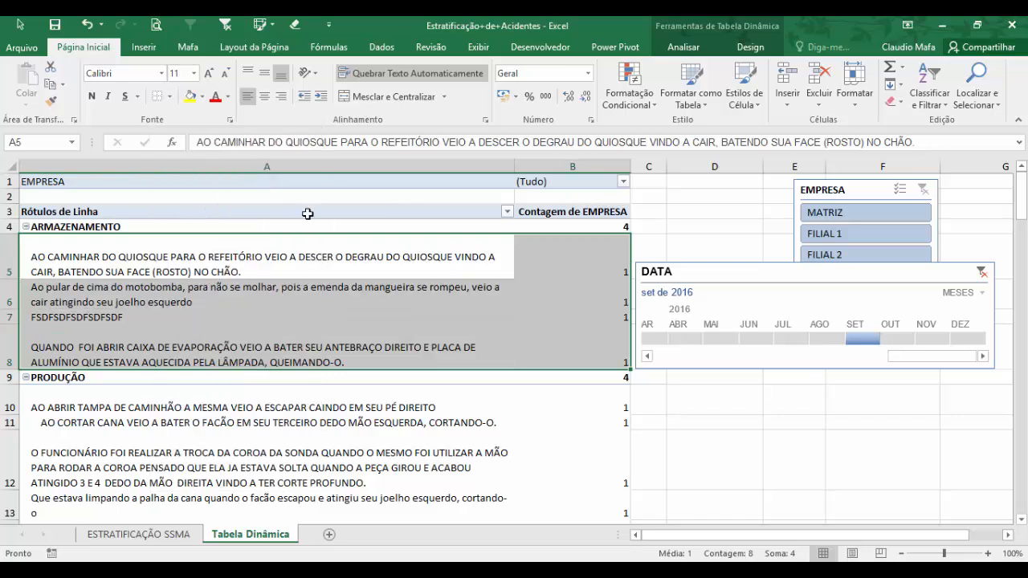
click(461, 336)
click(792, 434)
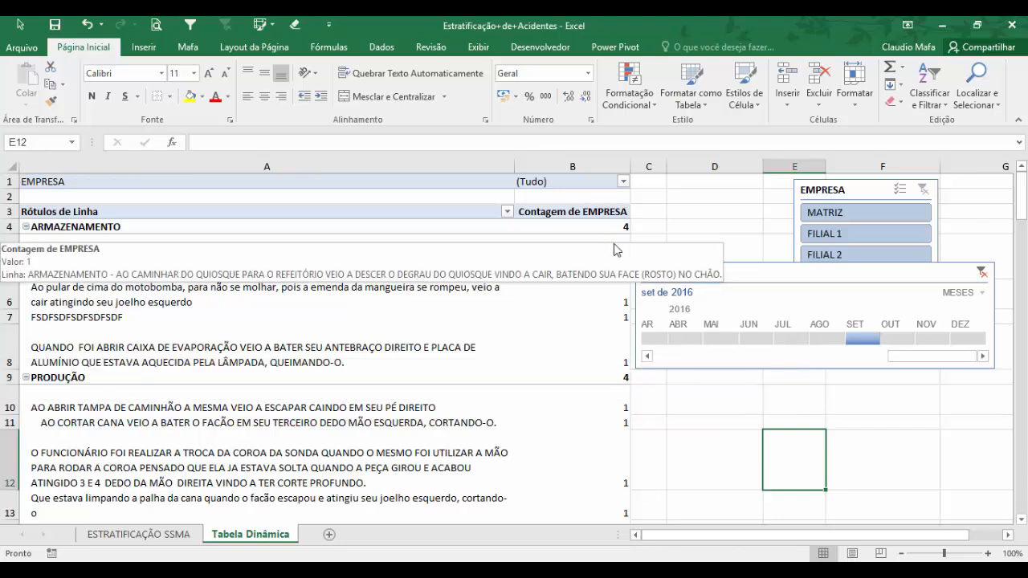
Step: Show the pivot table's field list and remove DESCRIÇÃO from the rows, leaving only DEPARTAMENTO
click(481, 271)
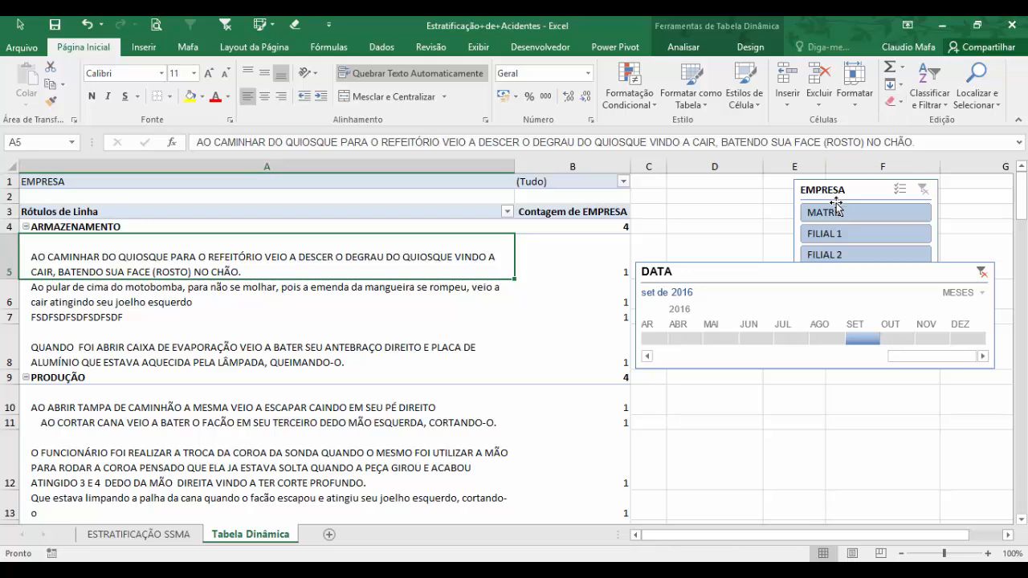
click(683, 46)
click(740, 50)
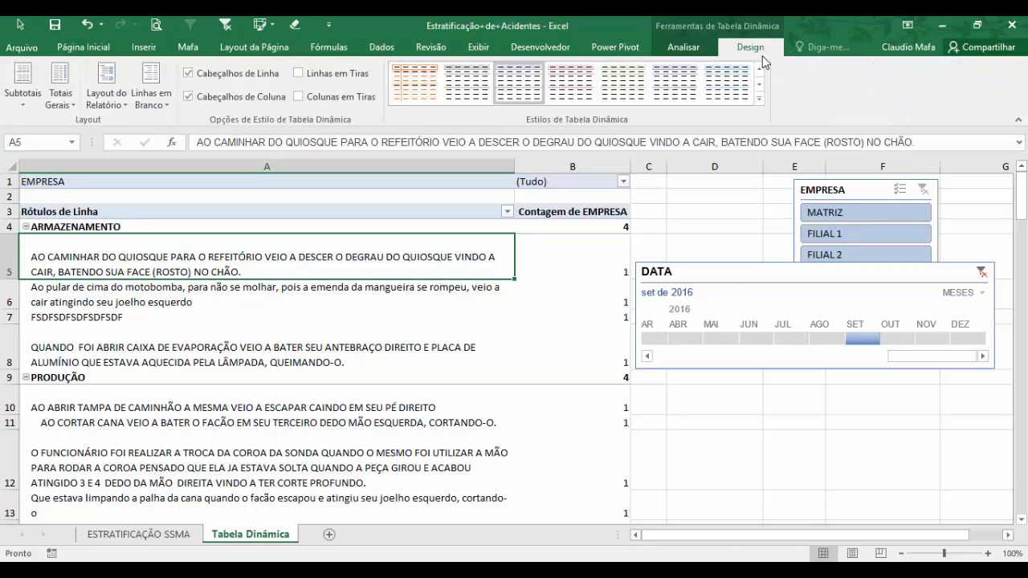
click(695, 48)
click(943, 95)
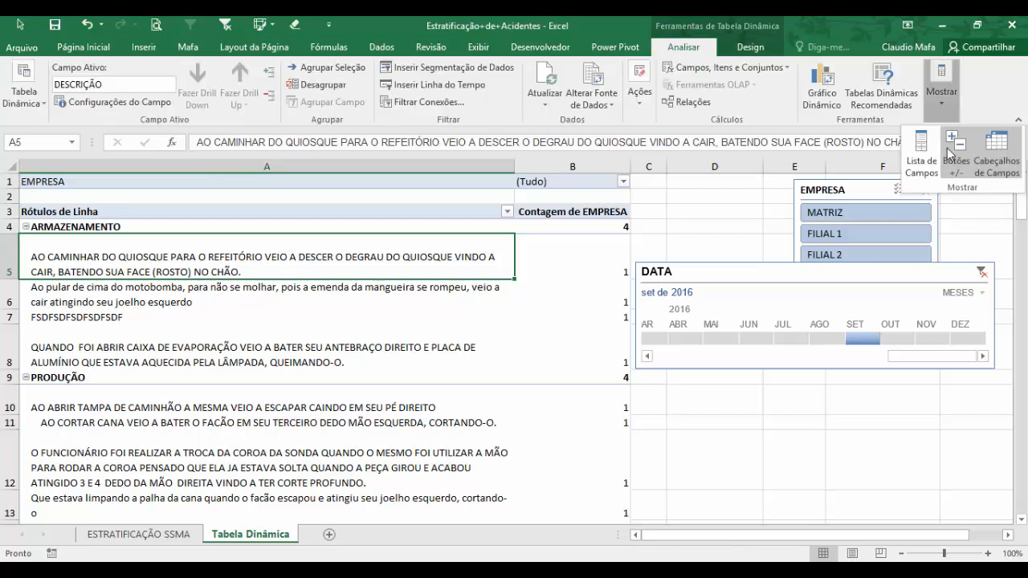
click(923, 153)
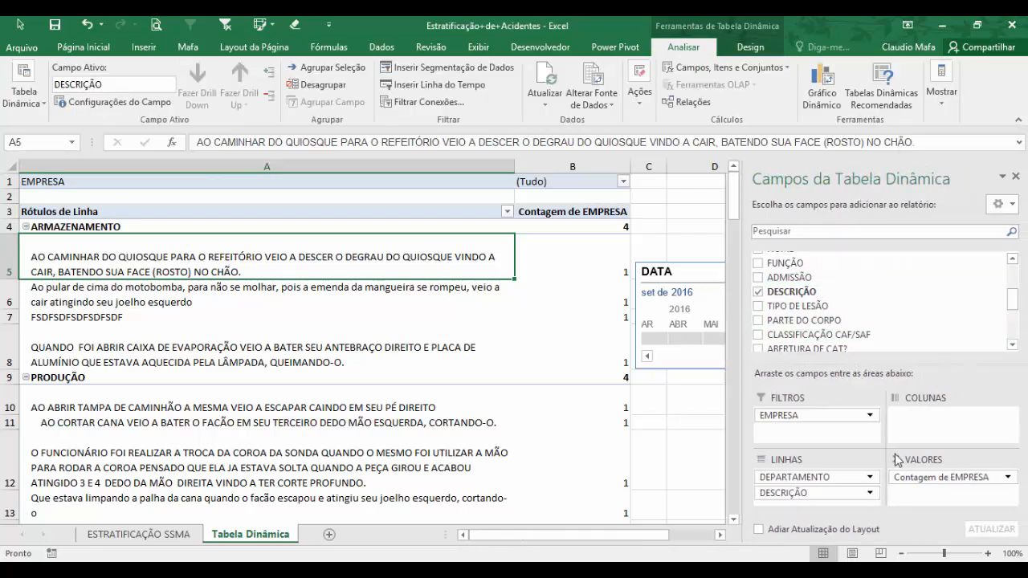
drag(704, 399, 705, 398)
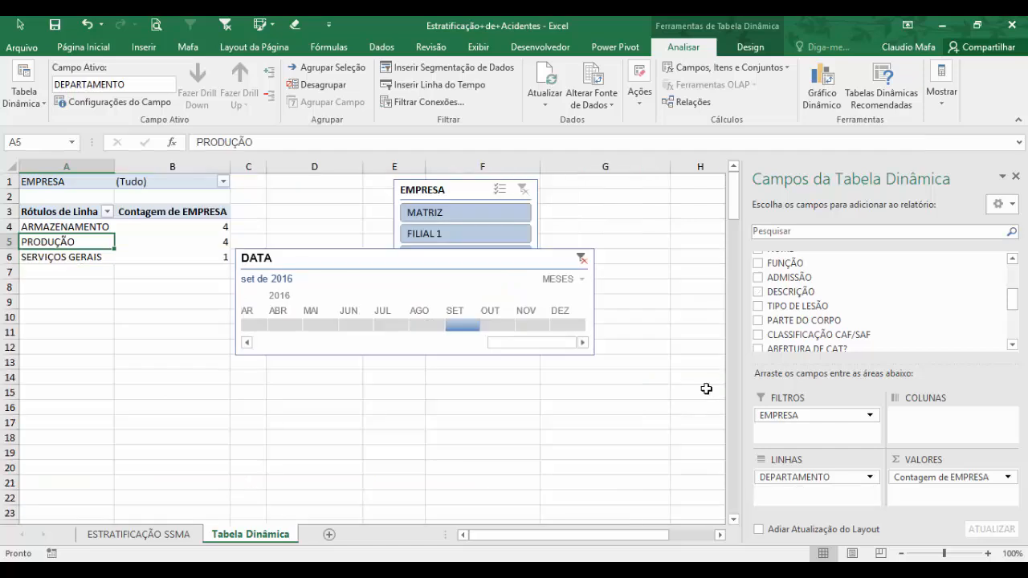
Step: Move the DATA timeline slightly away from the pivot table and select the department counts in B4:B6
click(317, 256)
drag(318, 256, 334, 269)
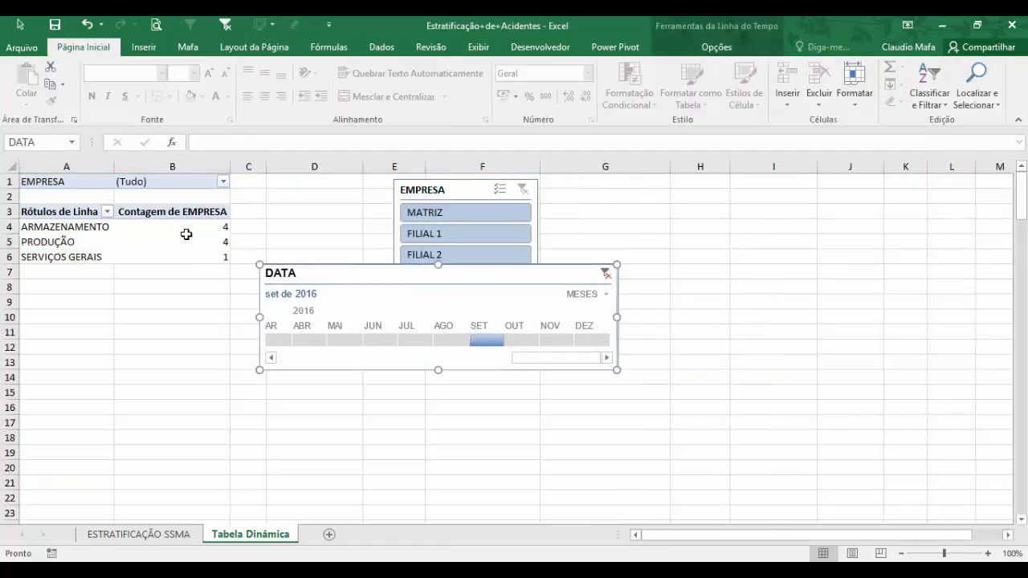
drag(185, 228, 190, 255)
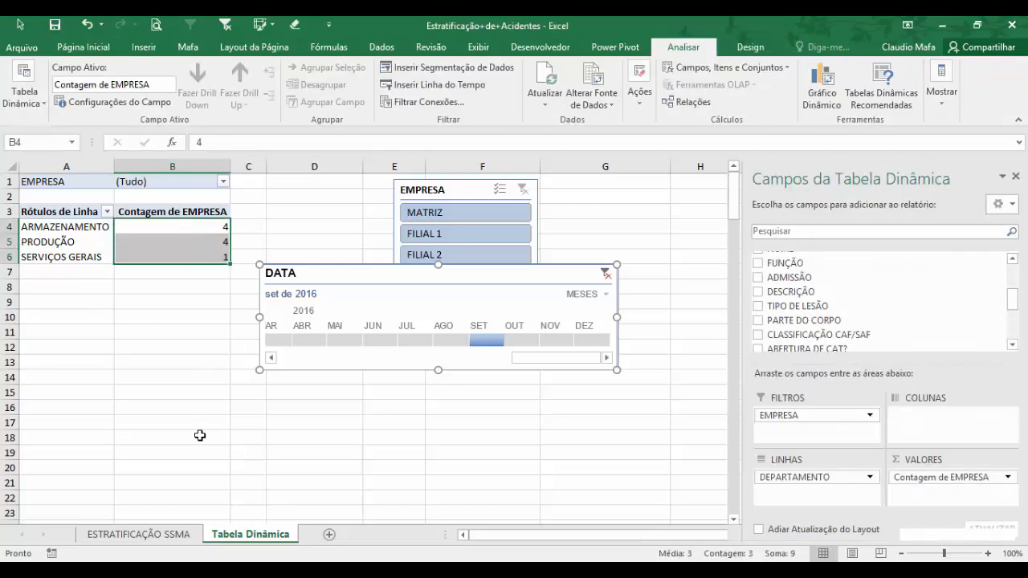
Step: On the ESTRATIFICAÇÃO SSMA sheet, filter the DATA column to show only the September 2016 records
click(141, 534)
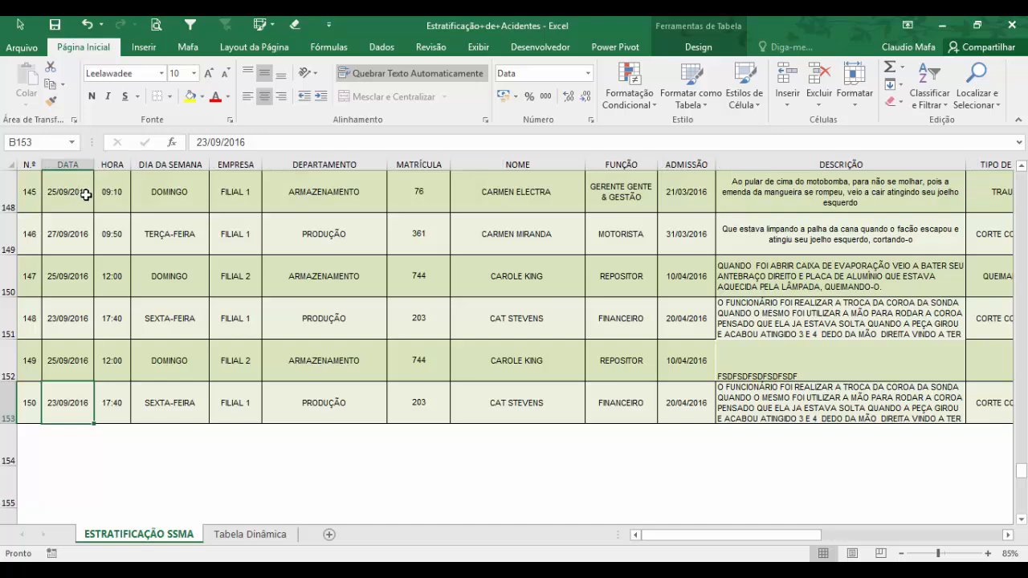
scroll(71, 241, up, 4)
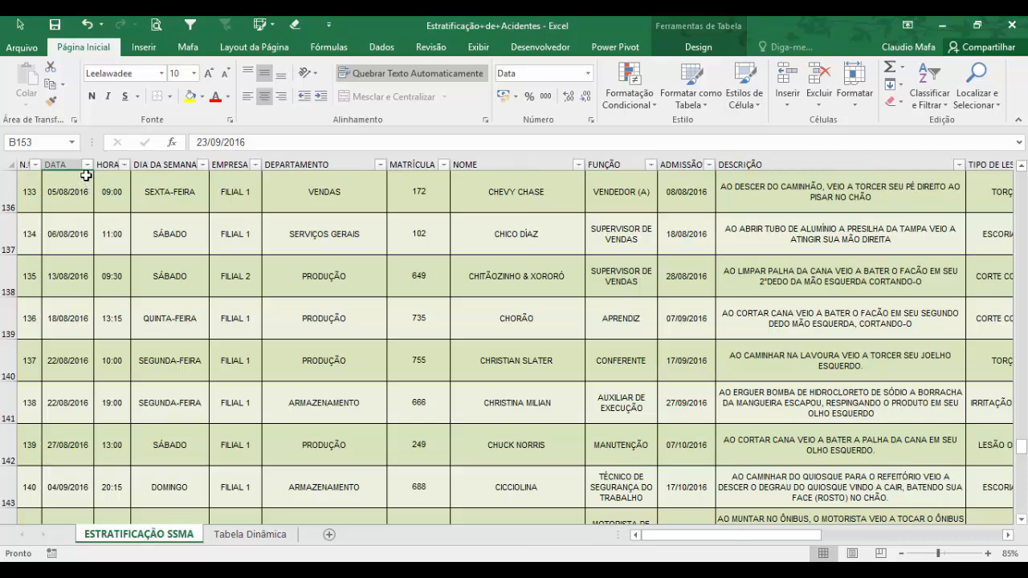
click(86, 164)
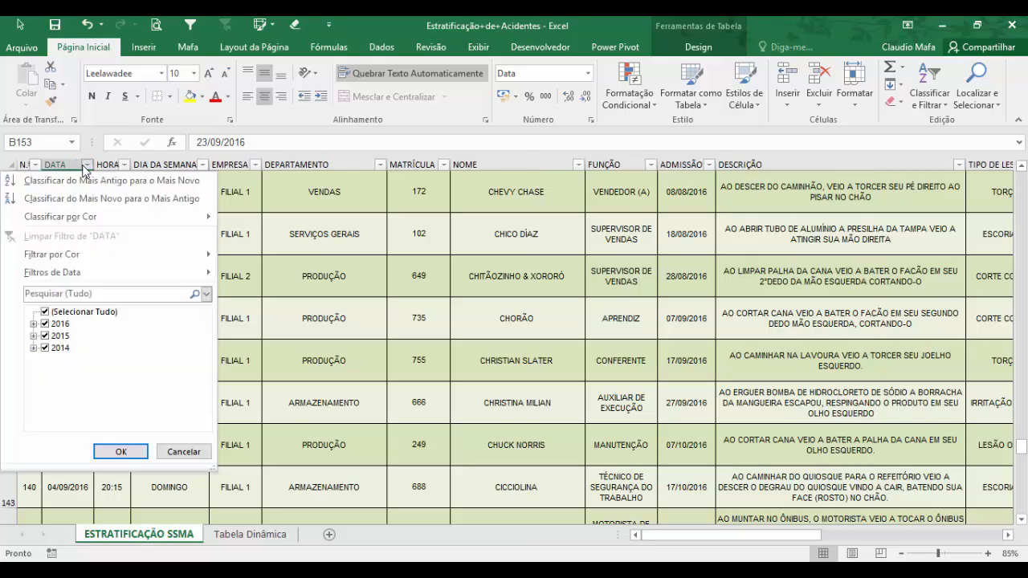
click(44, 312)
click(34, 323)
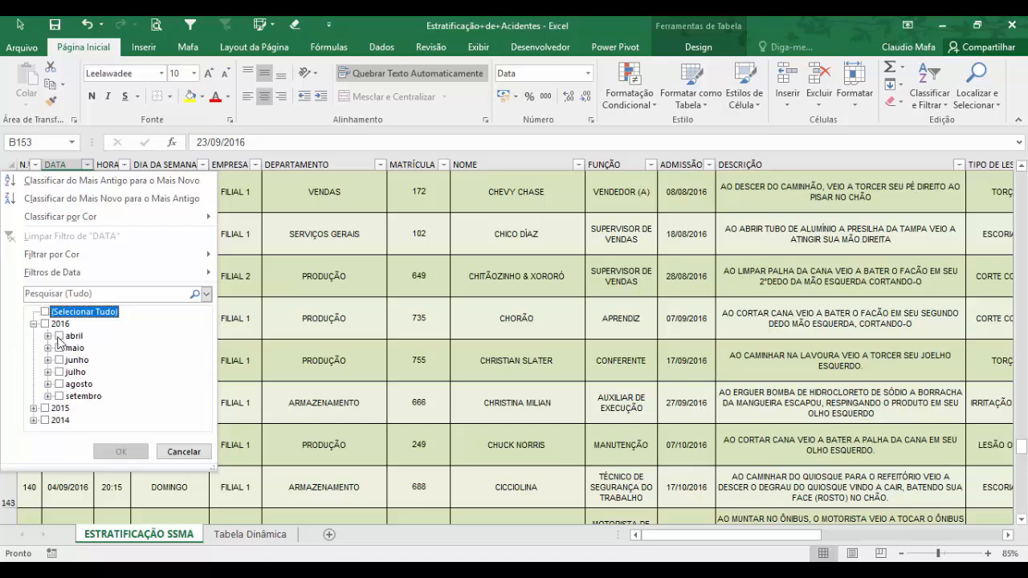
click(60, 396)
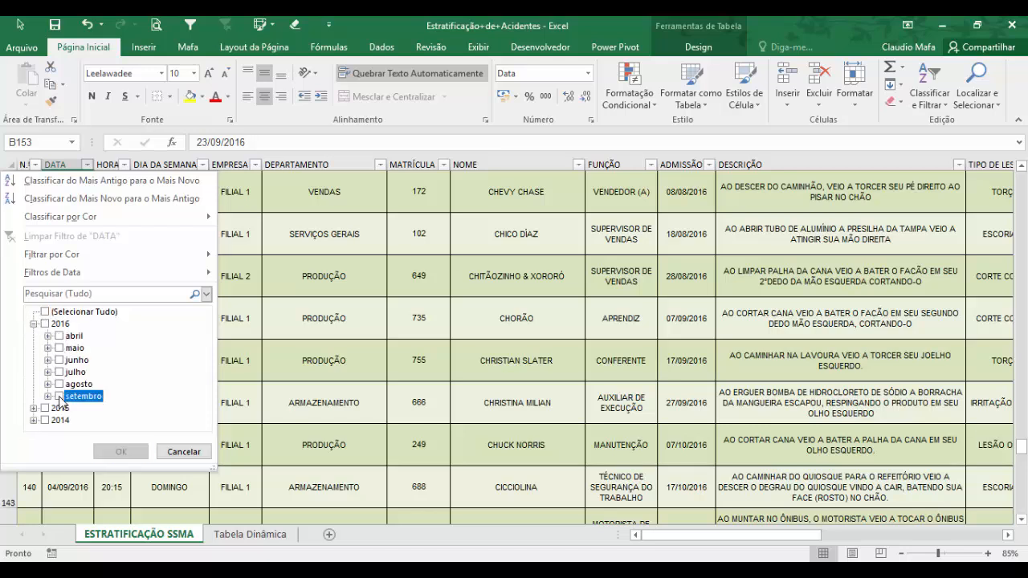
click(120, 453)
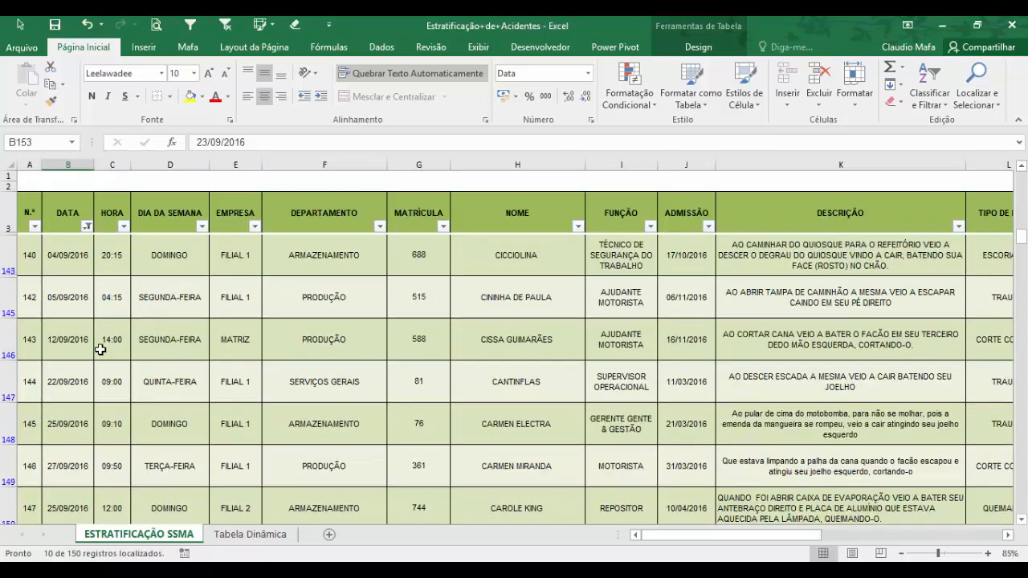
Step: Review the filtered September records from the first DATA entry down to record 150, and return to the Tabela Dinâmica sheet
scroll(84, 281, up, 3)
click(83, 276)
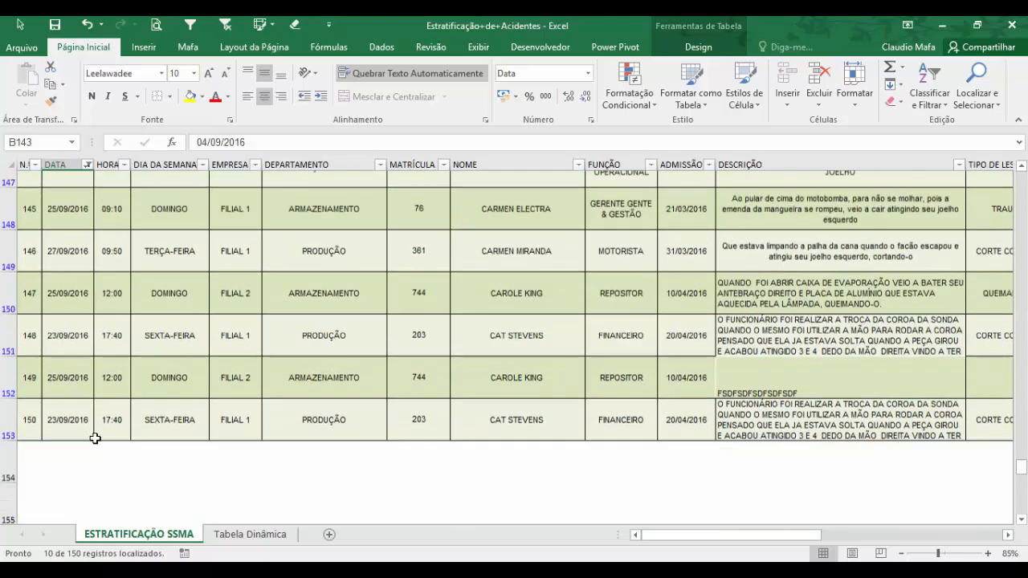
scroll(94, 436, down, 3)
drag(71, 365, 71, 365)
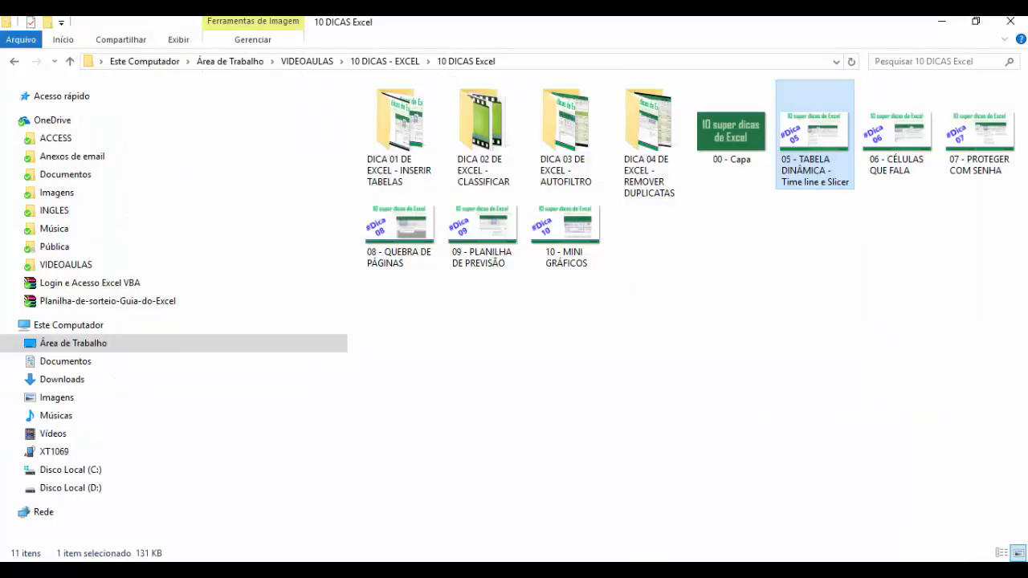
key(alt+Tab)
click(250, 534)
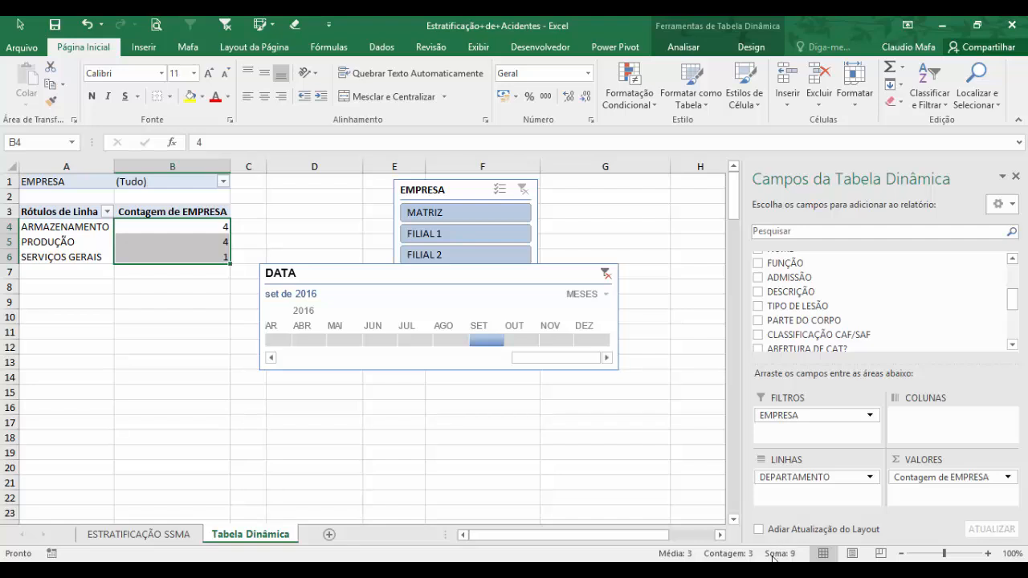
Step: Check the September department counts in B4:B6 of the pivot table and their sum
click(119, 199)
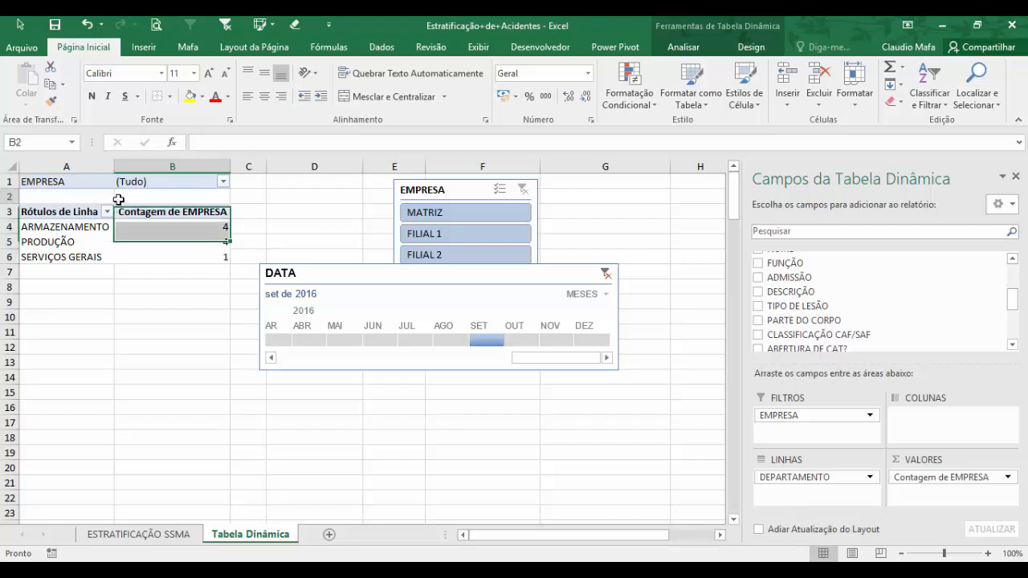
click(115, 230)
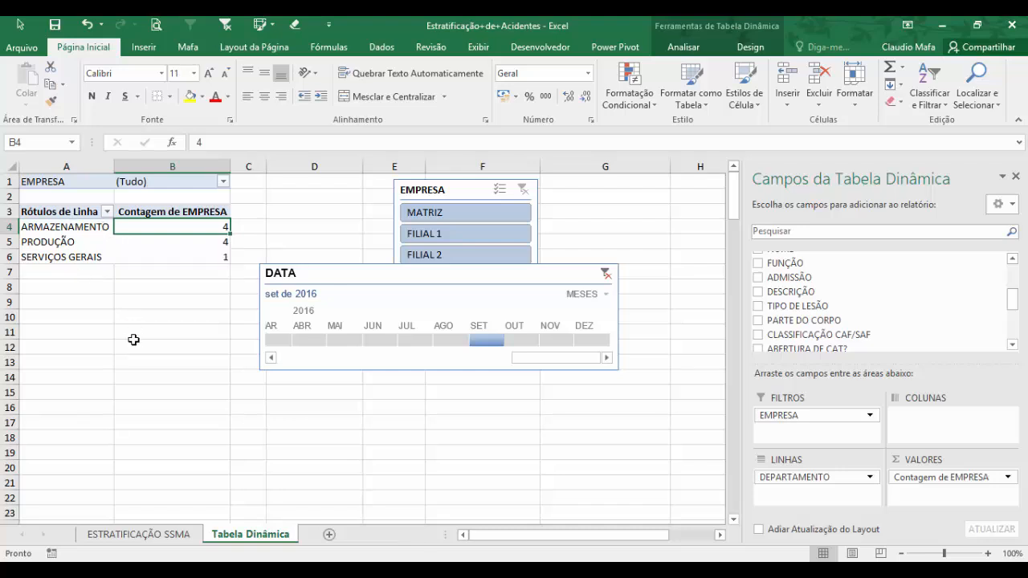
click(673, 47)
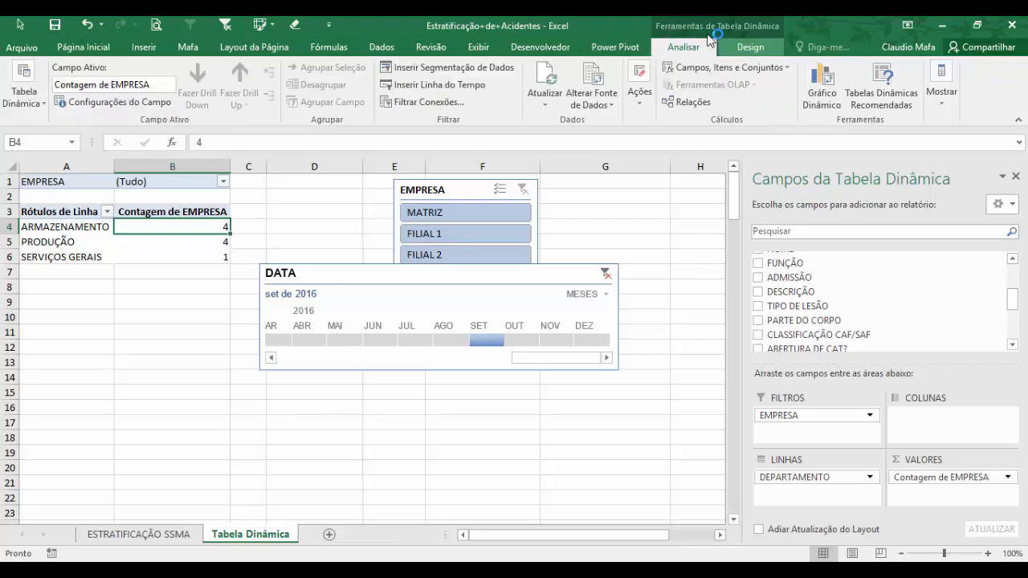
click(322, 212)
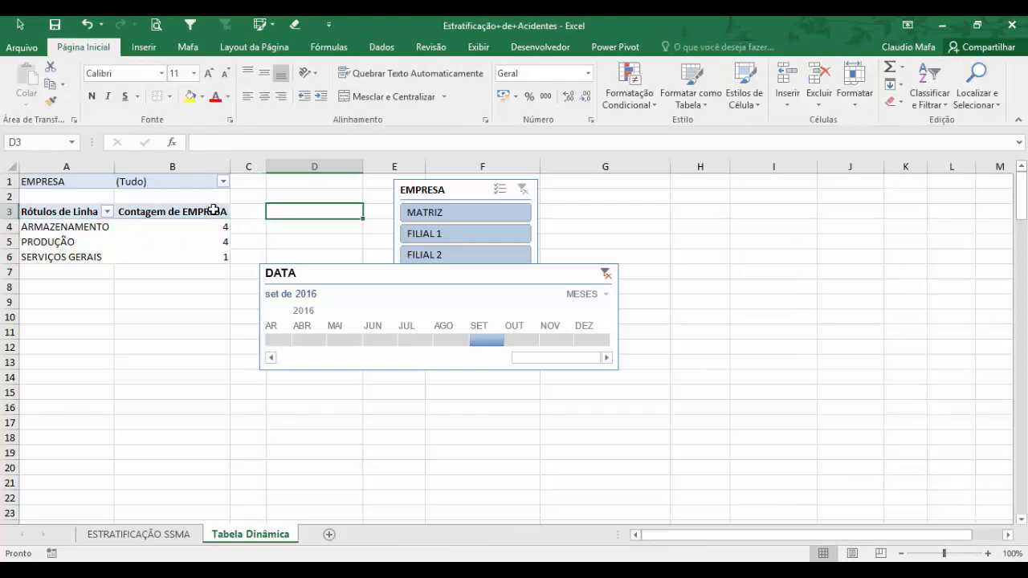
click(158, 237)
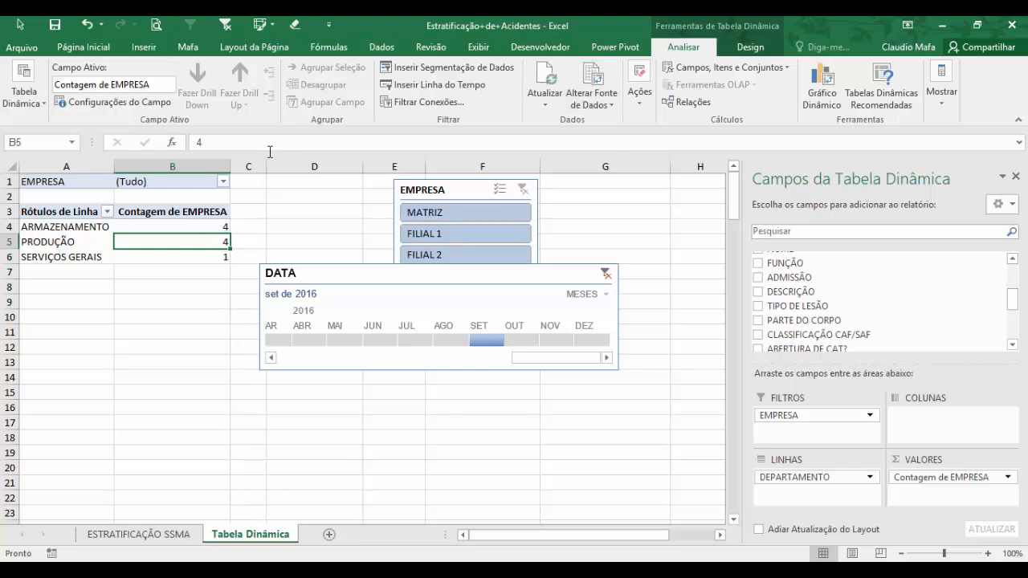
click(187, 230)
drag(187, 231, 185, 257)
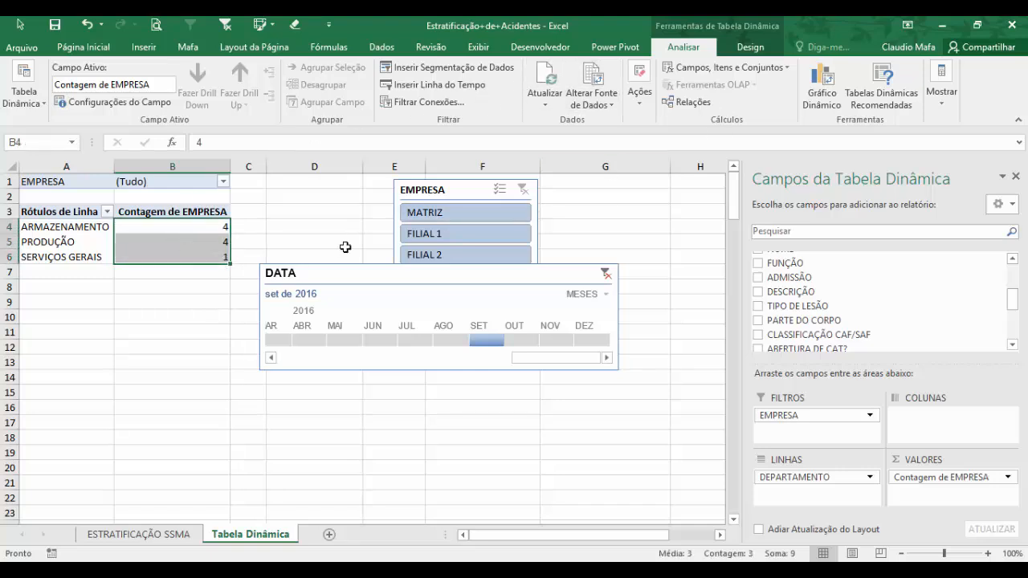
Step: Refresh the pivot table with the new source record and check the PRODUÇÃO count in B5
click(544, 75)
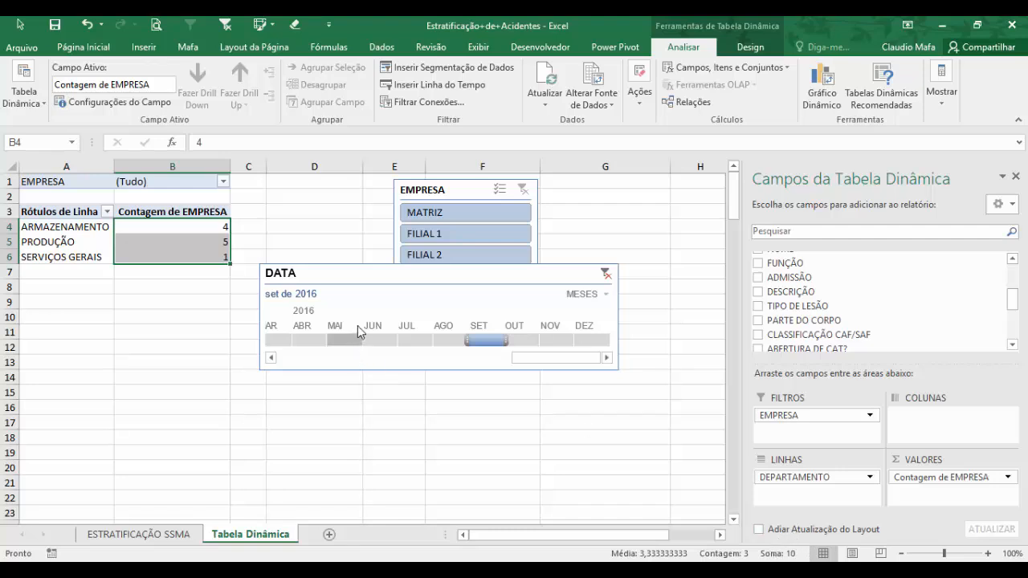
click(173, 244)
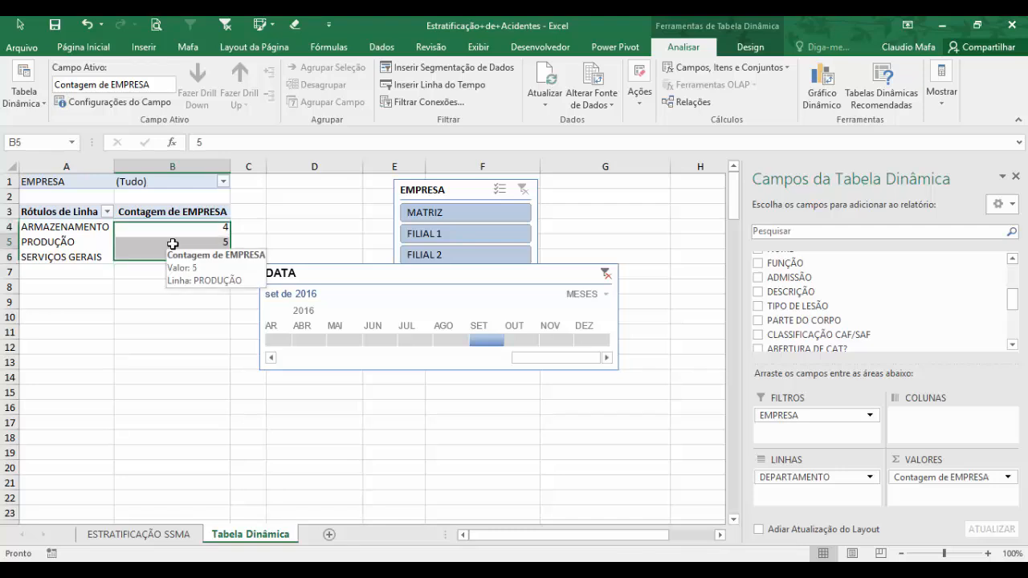
click(102, 231)
drag(102, 252, 106, 230)
click(155, 239)
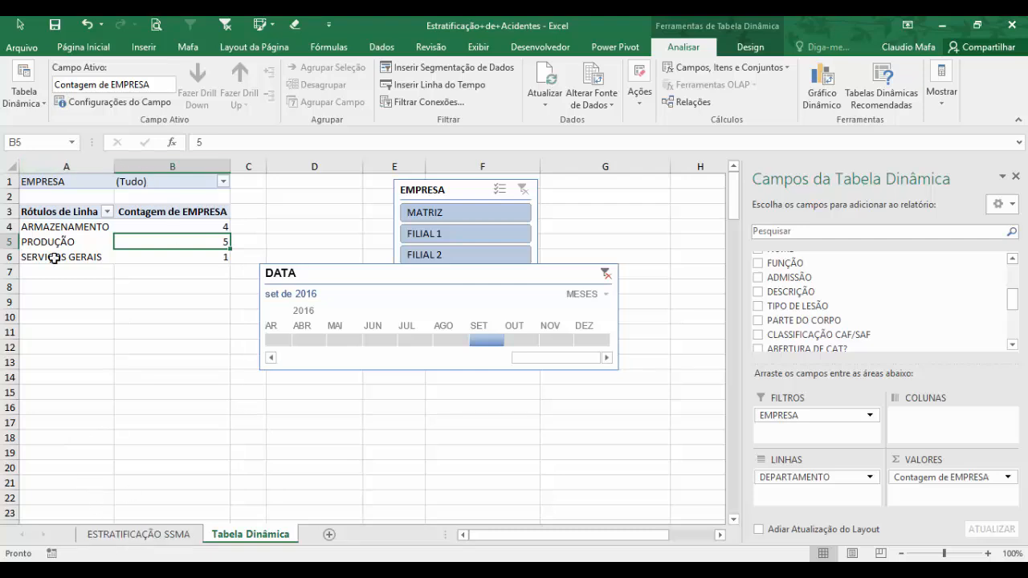
Step: Try to change the ARMAZENAMENTO row label in A4 of the pivot table
click(101, 218)
click(96, 231)
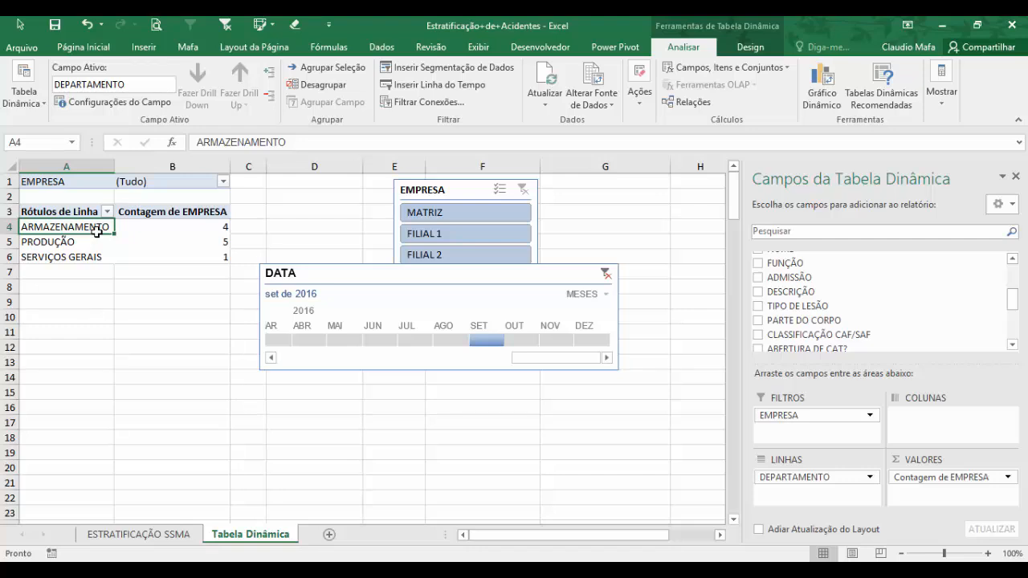
drag(96, 231, 100, 239)
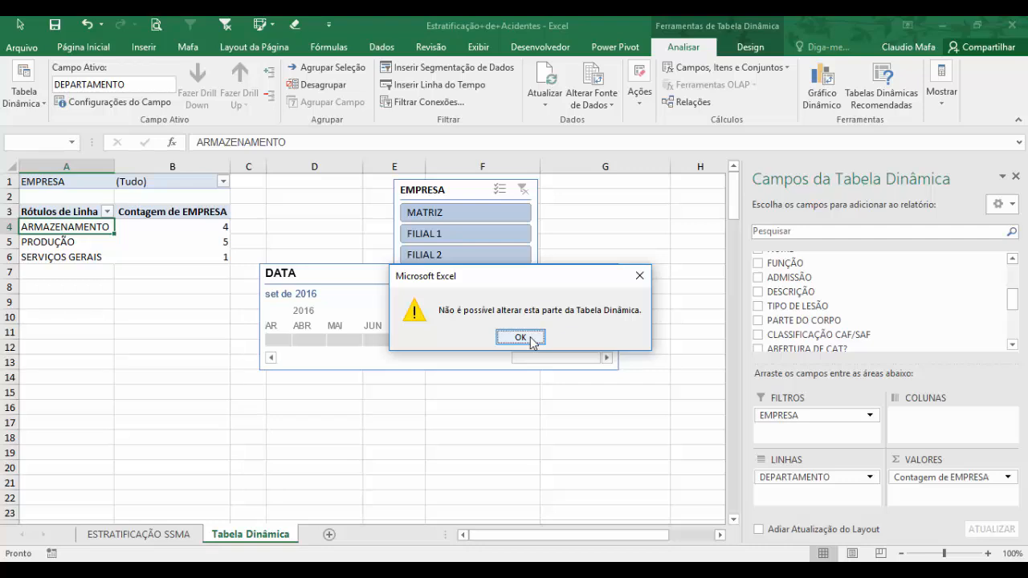
click(520, 337)
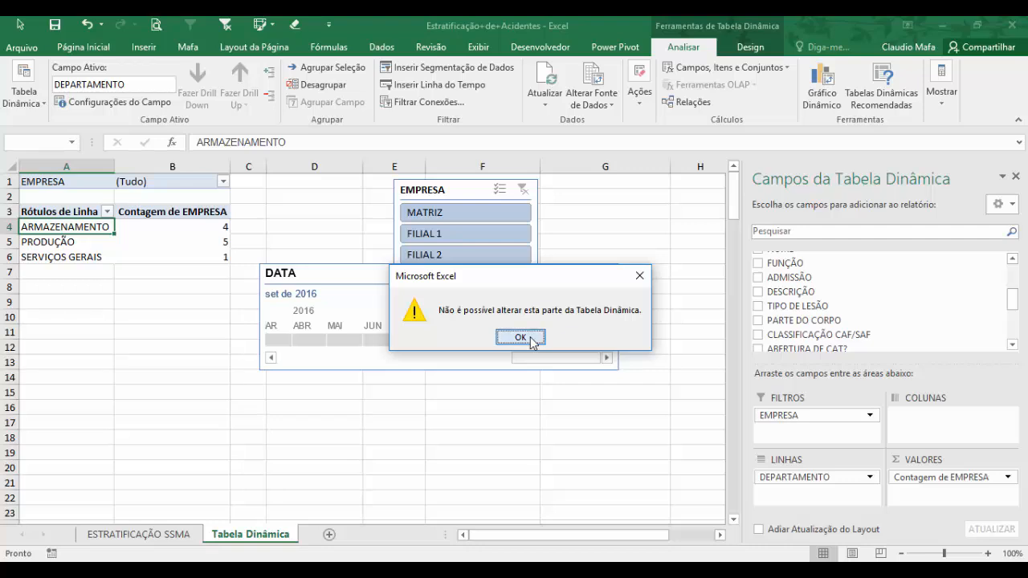
Step: Look over the filtered September records on the ESTRATIFICAÇÃO SSMA sheet and return to the Tabela Dinâmica sheet
click(135, 534)
click(102, 242)
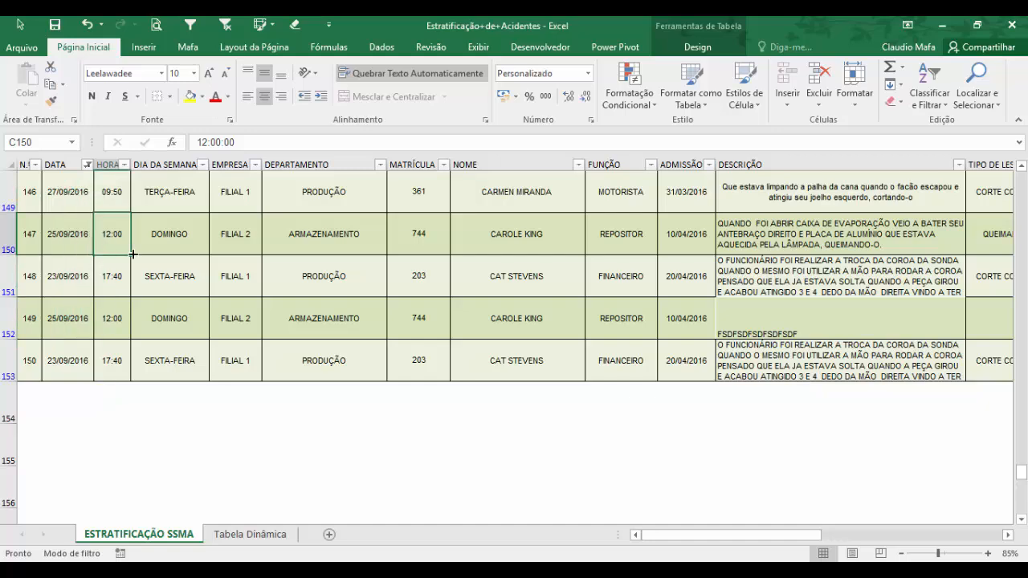
scroll(131, 254, up, 2)
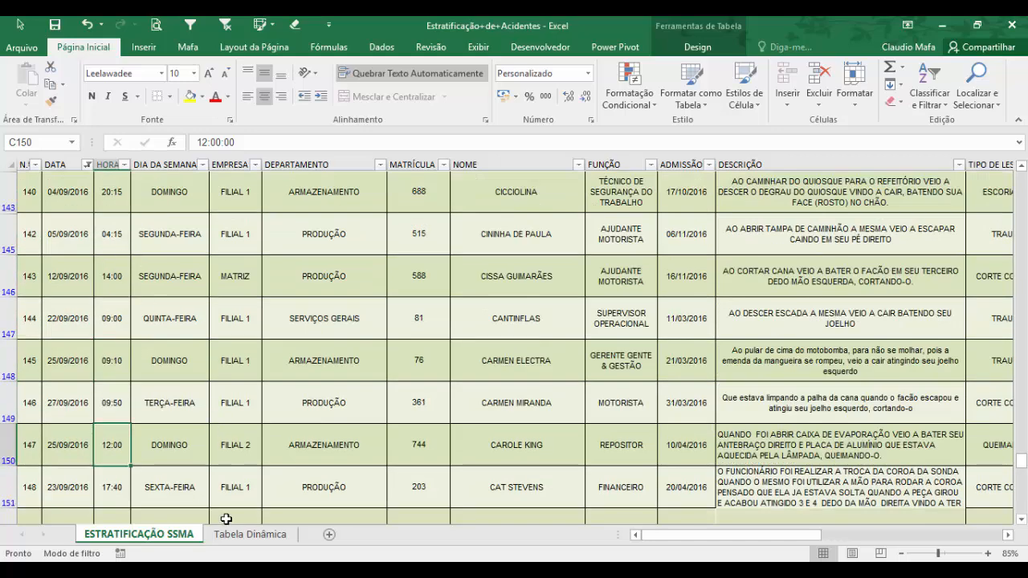
click(247, 534)
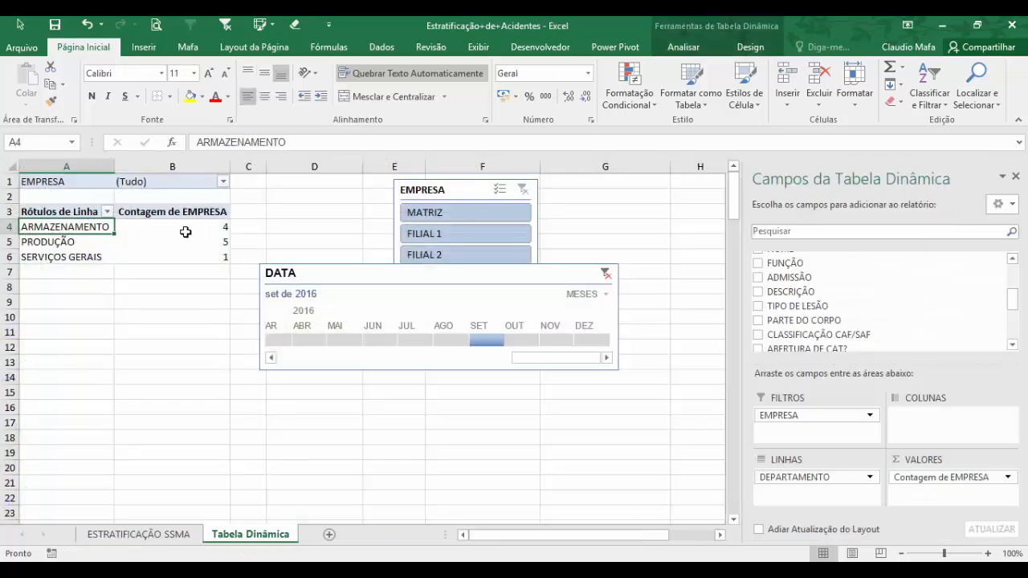
Step: Shorten the pivot table's value header in B3 to "EMPRESA" by removing "Contagem de"
click(172, 210)
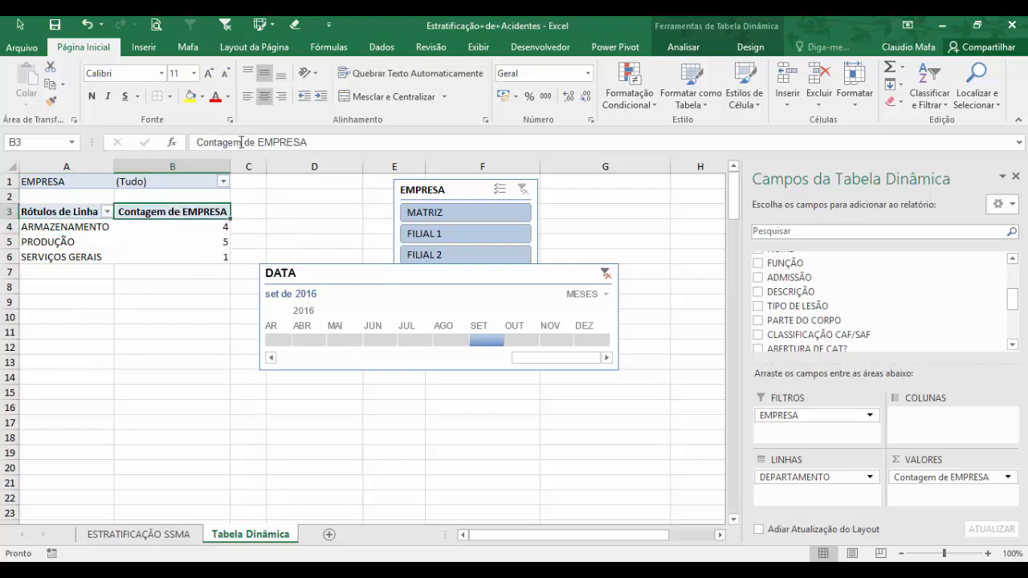
drag(258, 142, 192, 142)
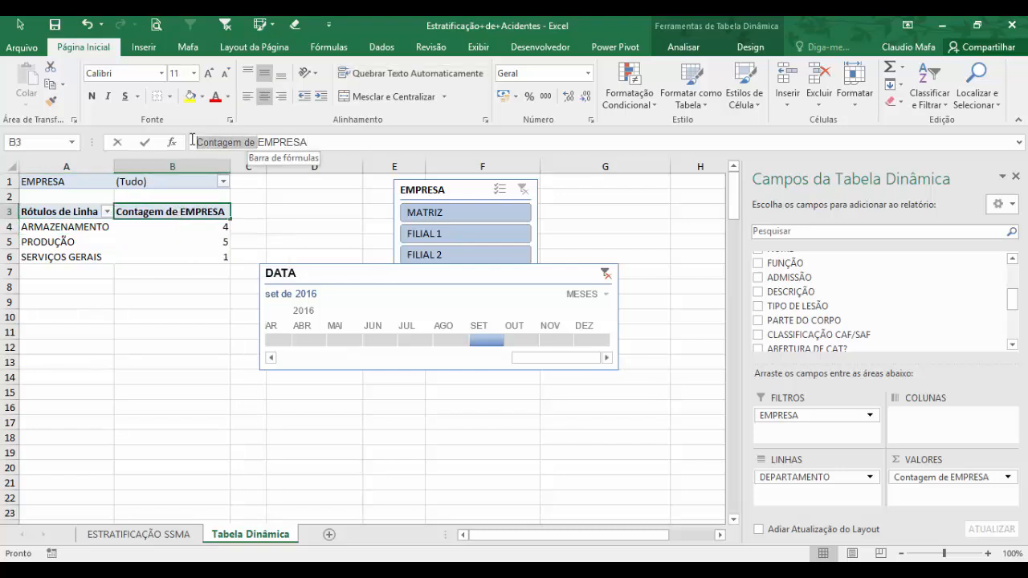
key(BackSpace)
key(Return)
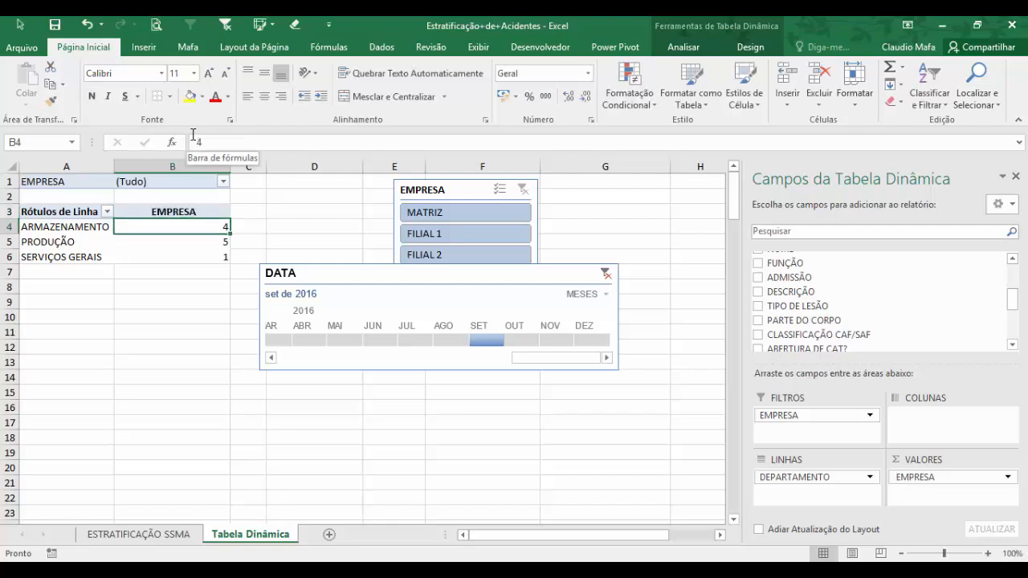
Step: Show all dates again in the DATA column filter on the ESTRATIFICAÇÃO SSMA sheet
click(179, 535)
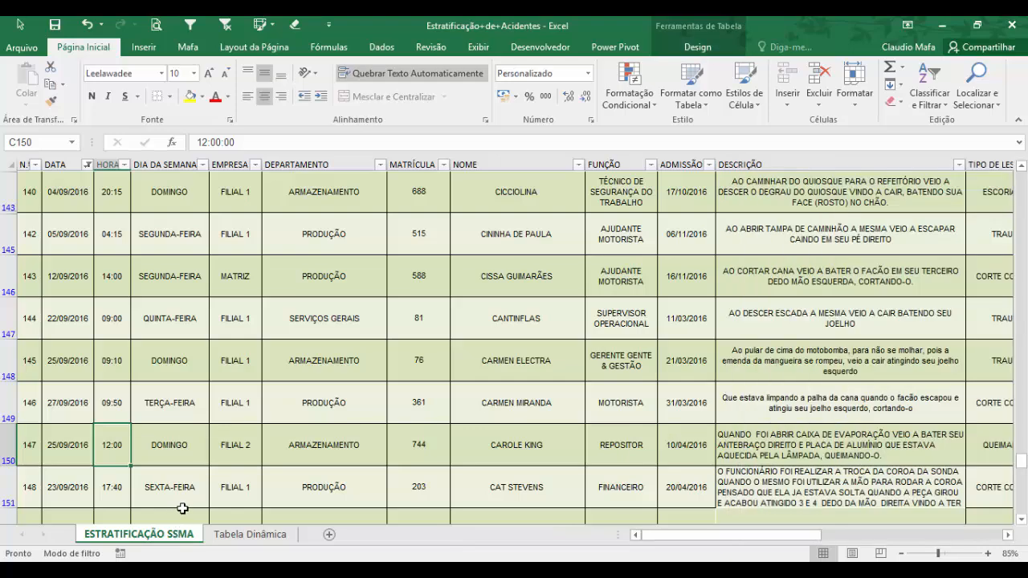
click(87, 165)
click(46, 311)
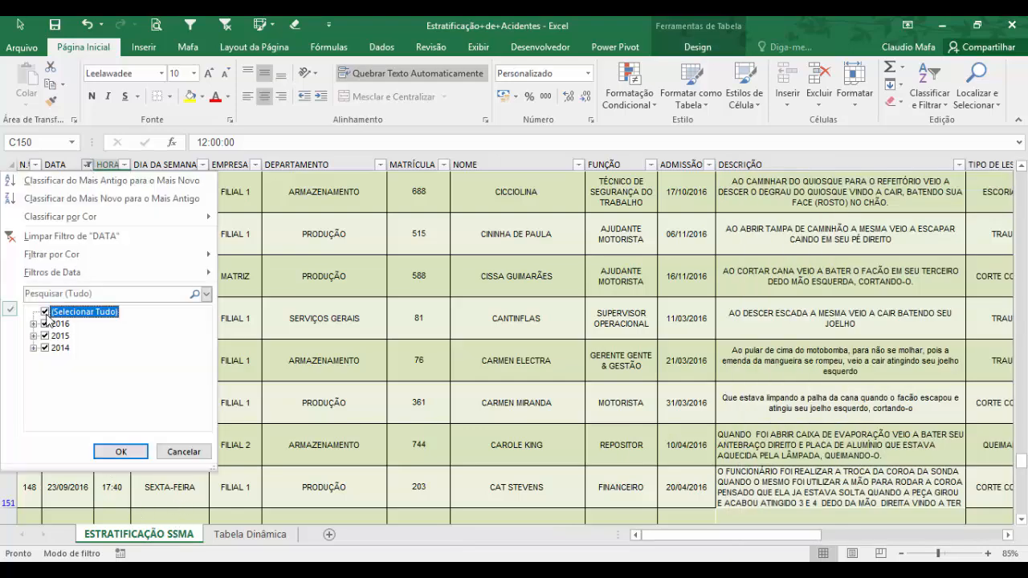
click(120, 451)
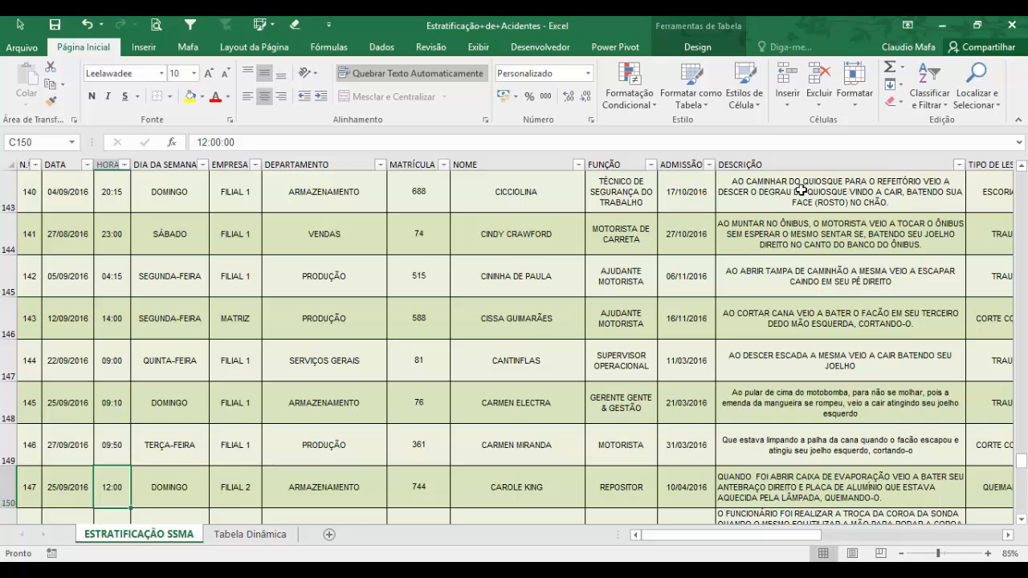
Step: Review the unfiltered records down to the end of the table and highlight record 150 from its number through DEPARTAMENTO
click(412, 267)
click(620, 318)
click(516, 402)
click(291, 323)
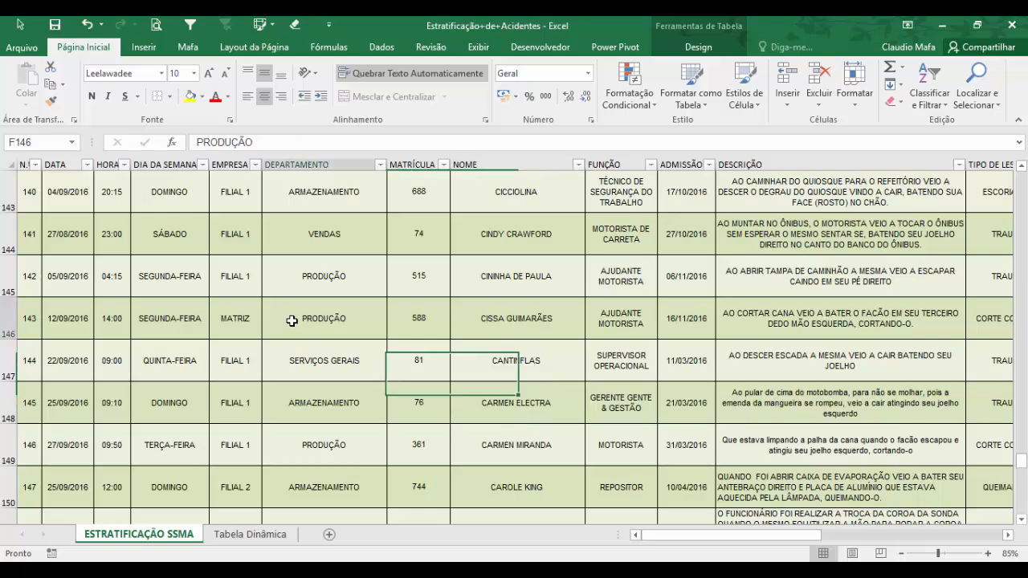
scroll(154, 351, down, 3)
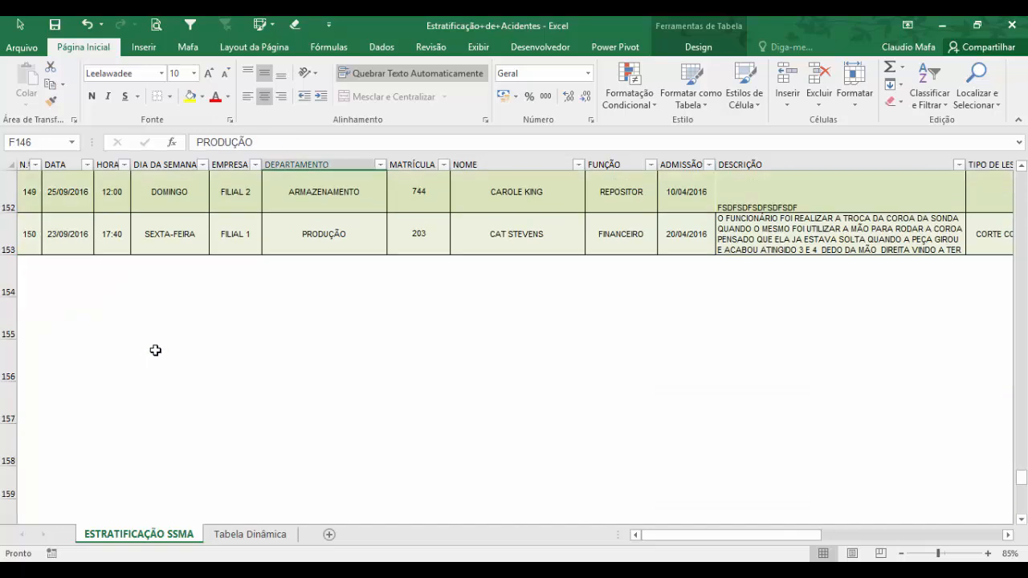
scroll(64, 298, up, 1)
click(30, 363)
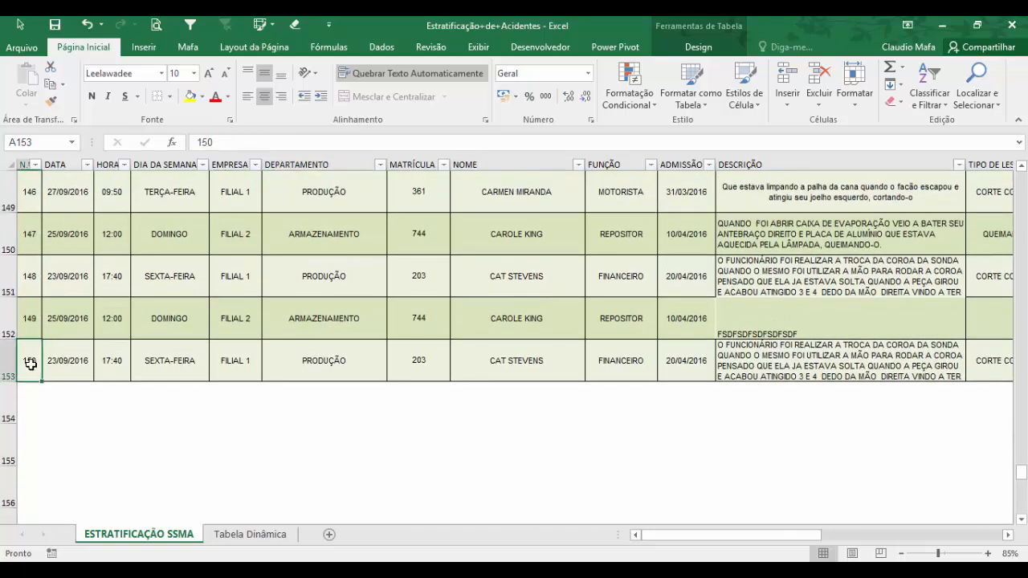
drag(30, 364, 360, 366)
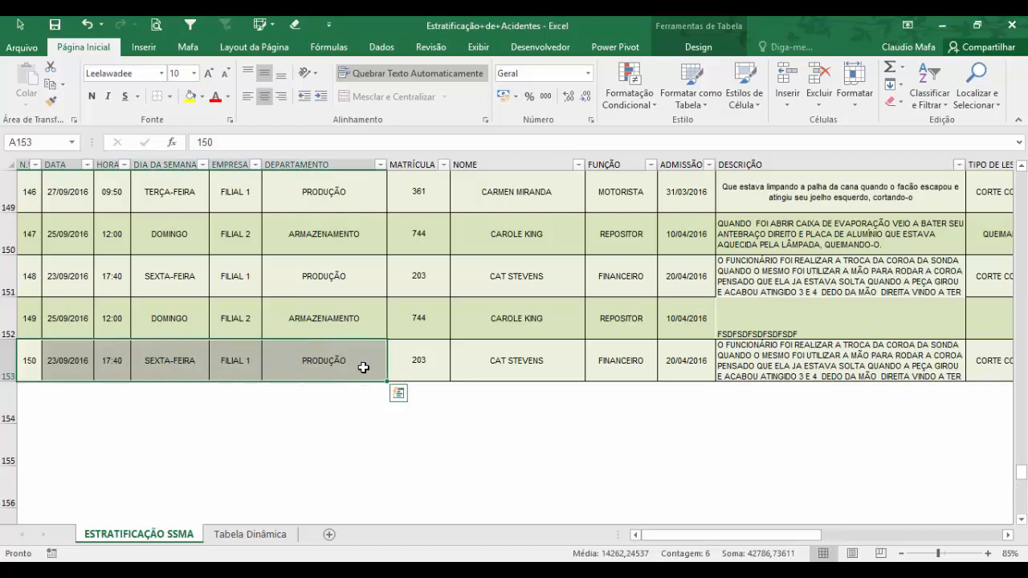
Step: Compare the pivot counts in B4:B6 with records 149 and 150 at the end of the source table
click(221, 537)
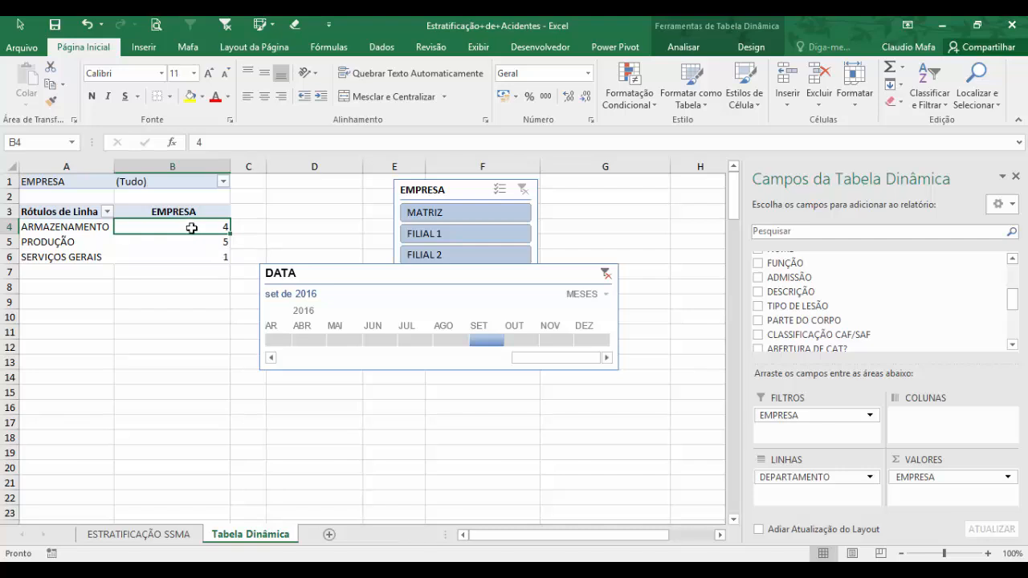
drag(195, 227, 189, 255)
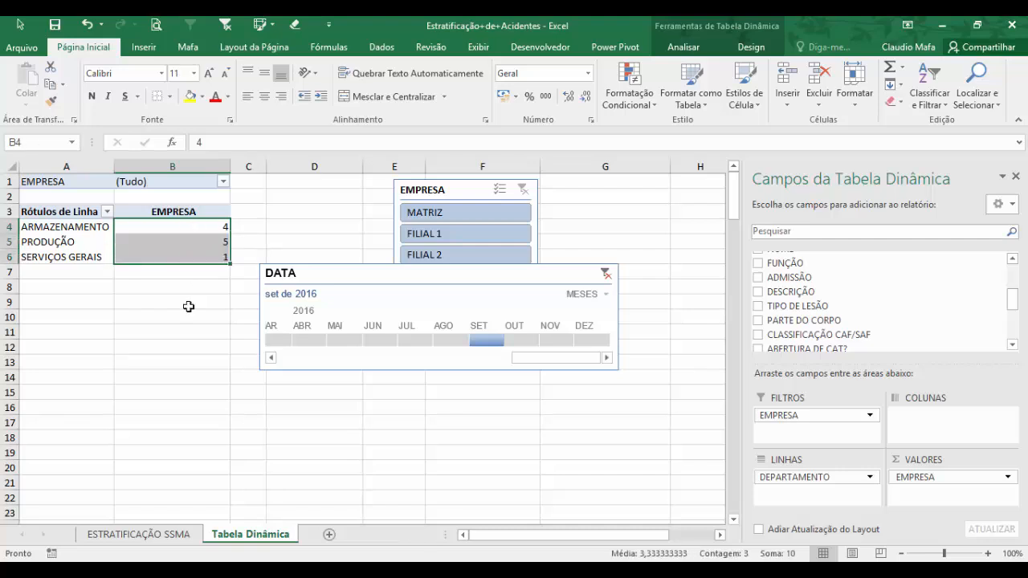
click(149, 534)
click(108, 345)
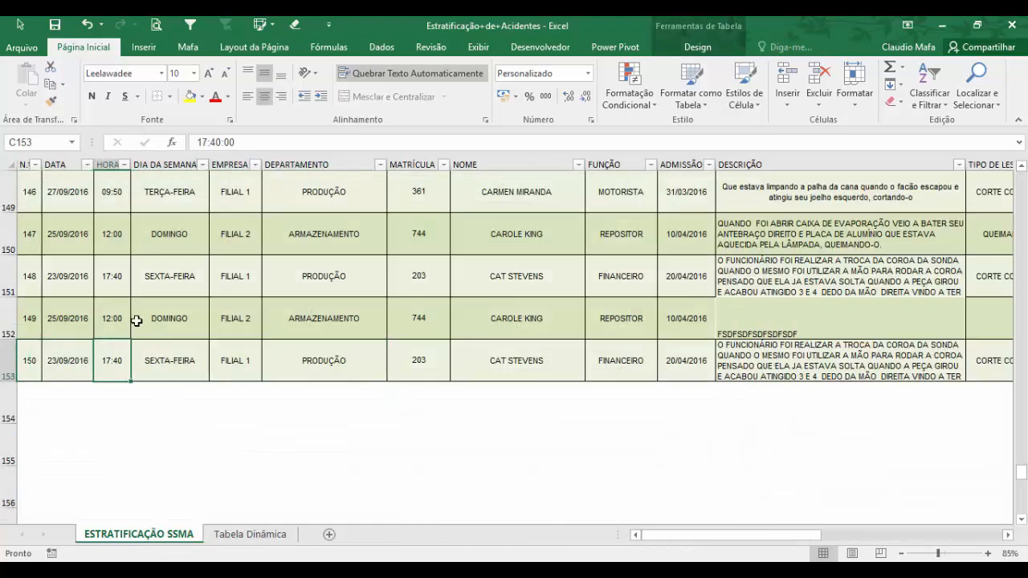
click(333, 321)
click(530, 319)
click(611, 321)
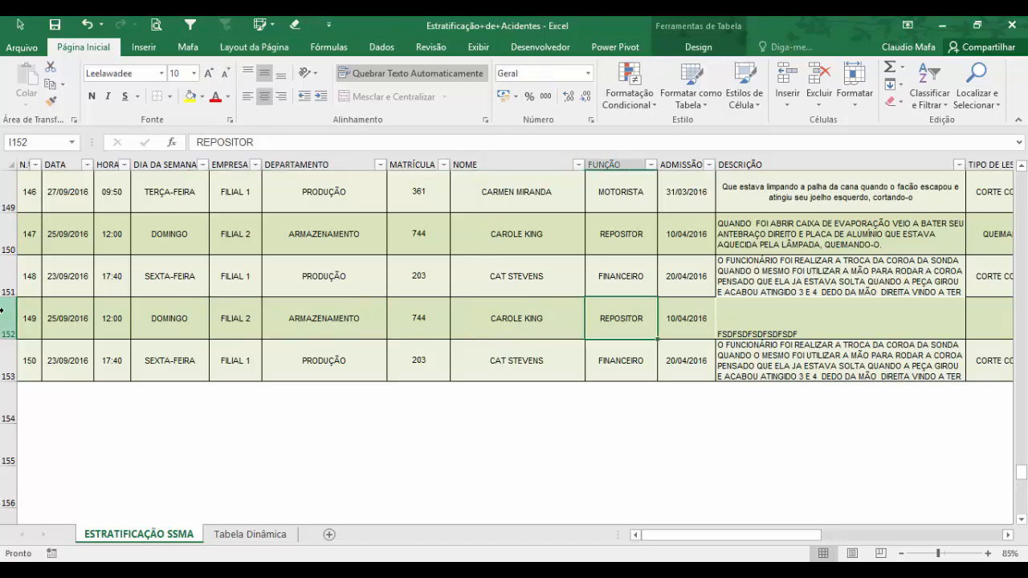
click(4, 364)
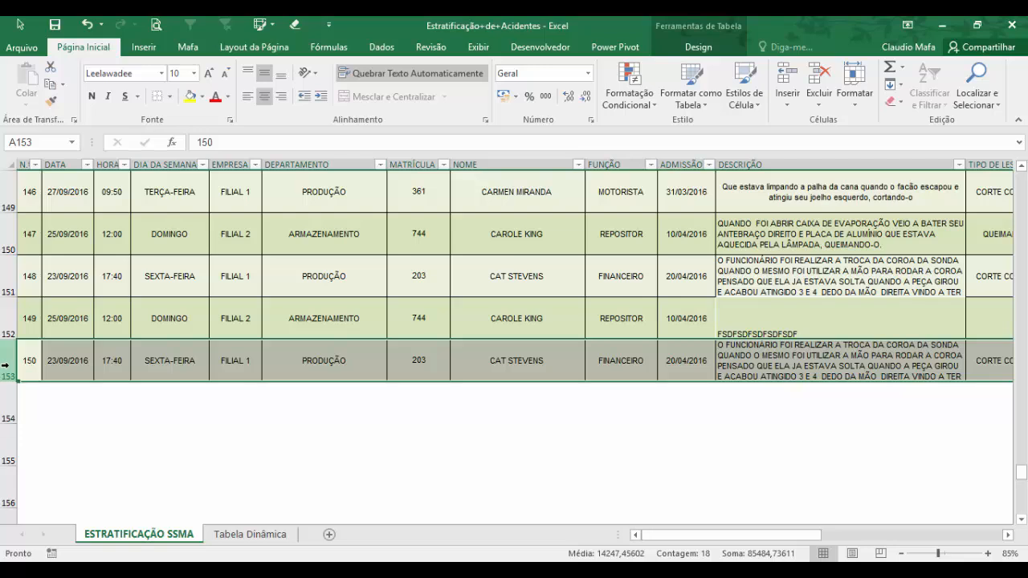
click(179, 316)
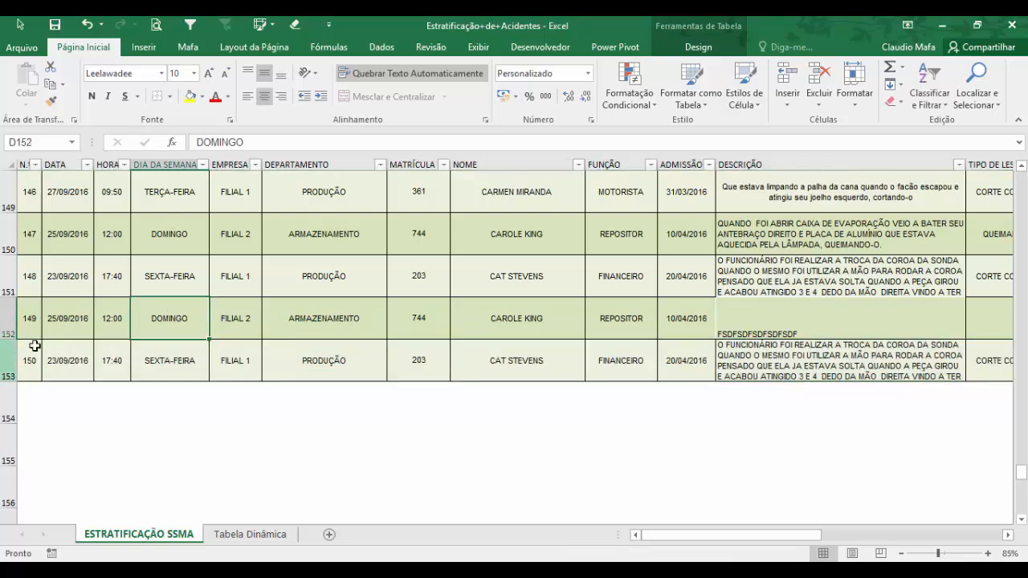
Step: Convert the accident source table on the ESTRATIFICAÇÃO SSMA sheet into a normal range
click(152, 49)
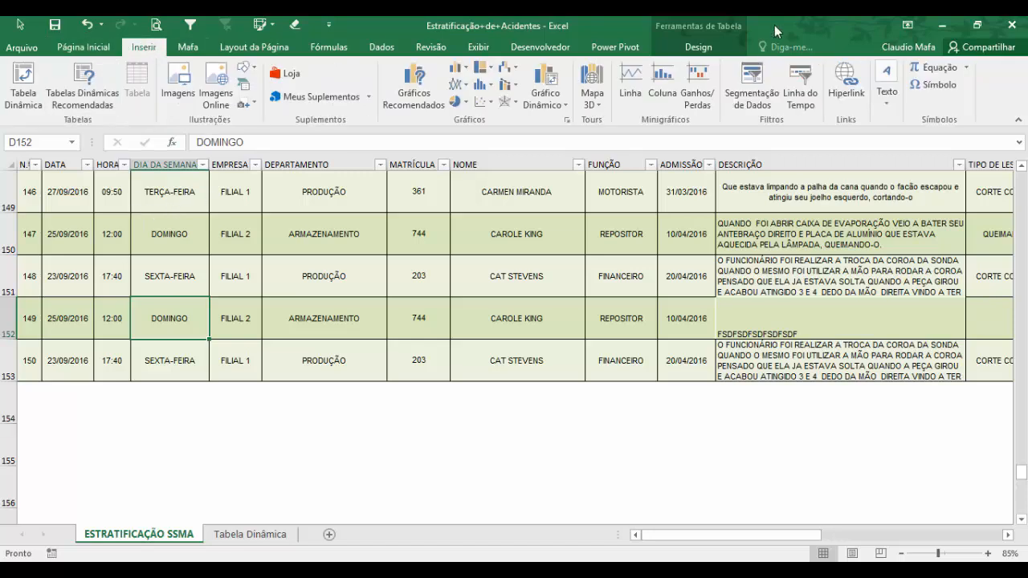
click(710, 50)
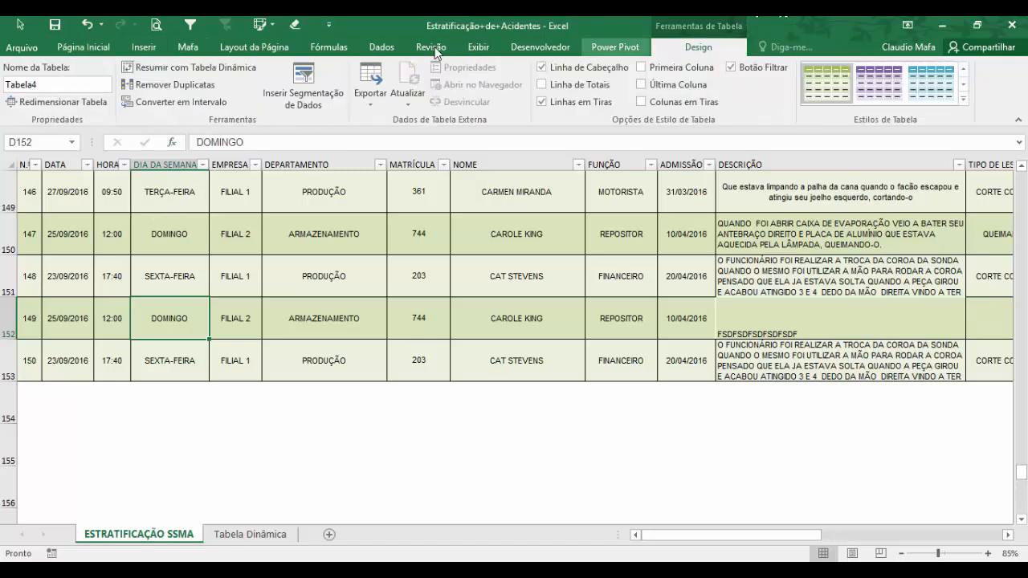
click(156, 108)
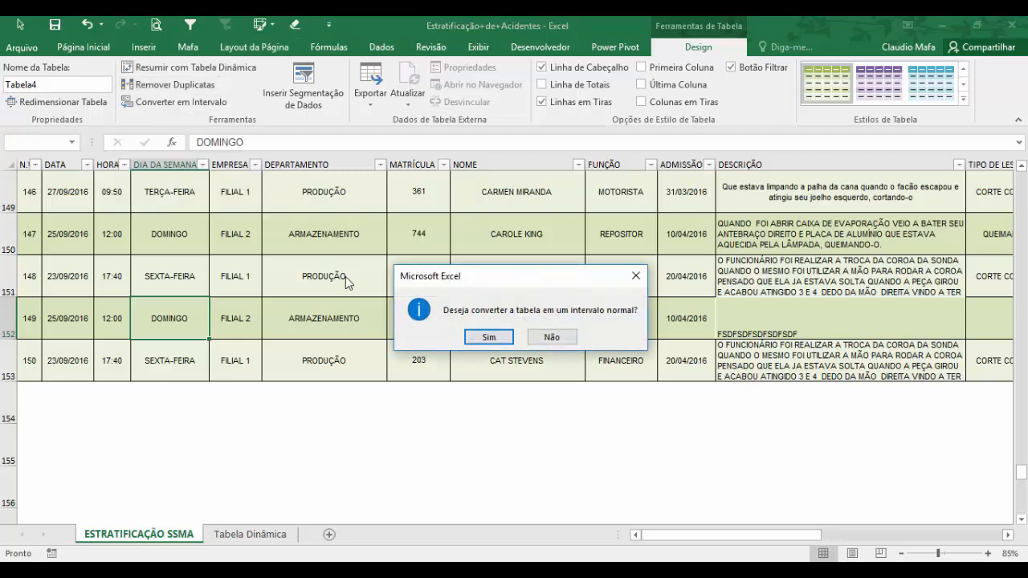
click(491, 337)
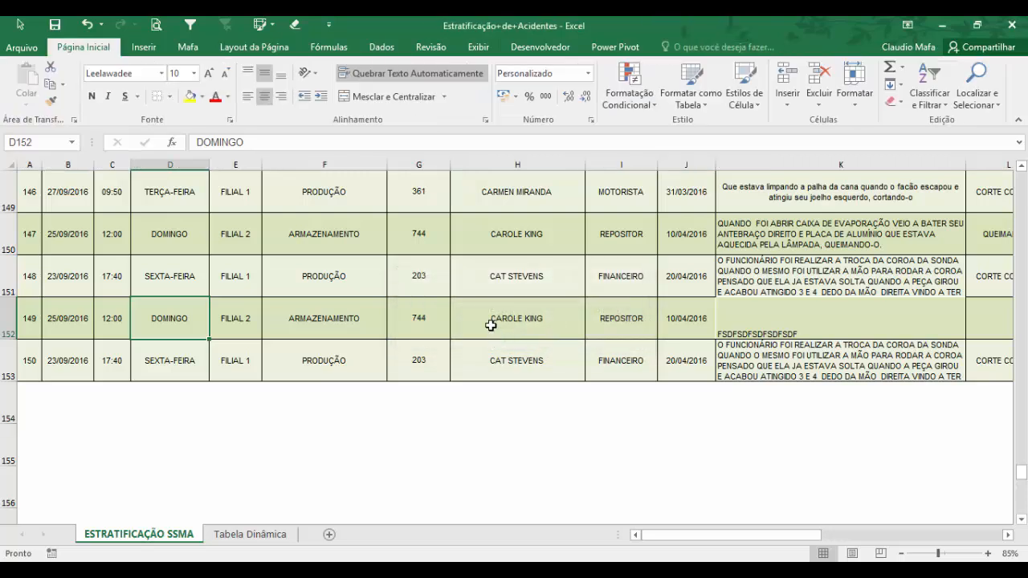
click(386, 292)
click(519, 248)
click(518, 280)
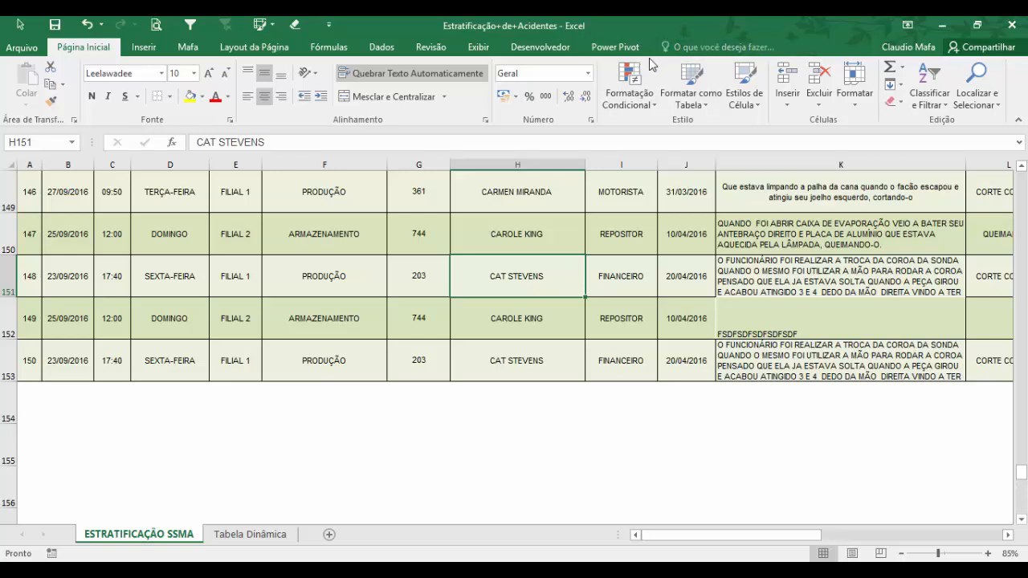
Step: Copy the whole row of record 146 into empty row 154 below the last record
click(32, 391)
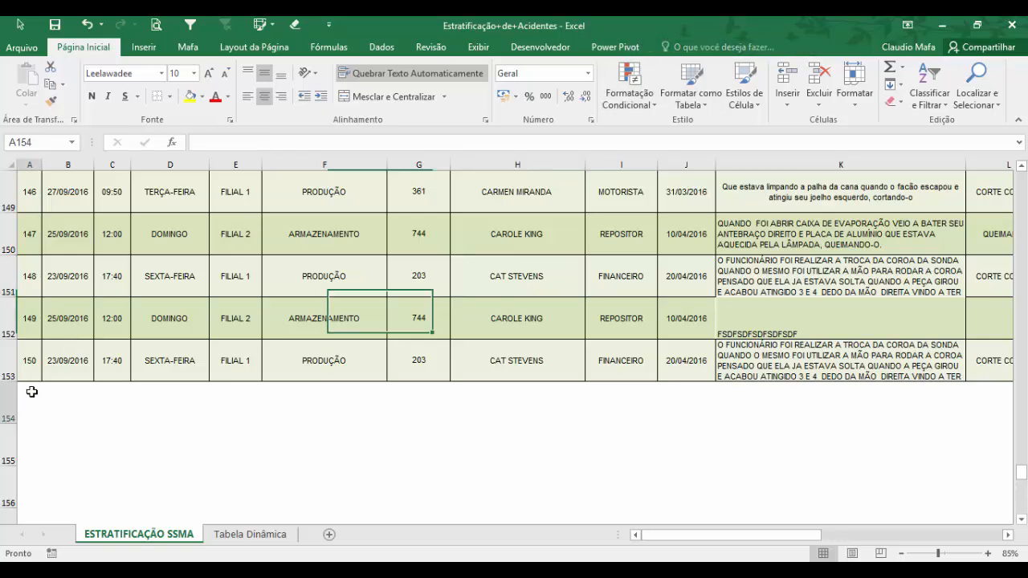
click(9, 193)
key(ctrl+c)
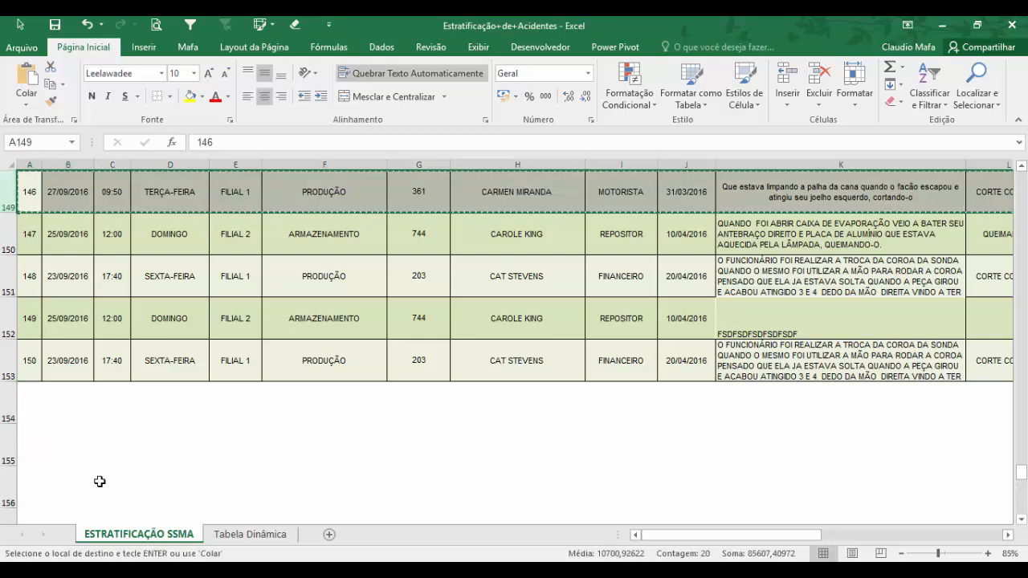
click(4, 411)
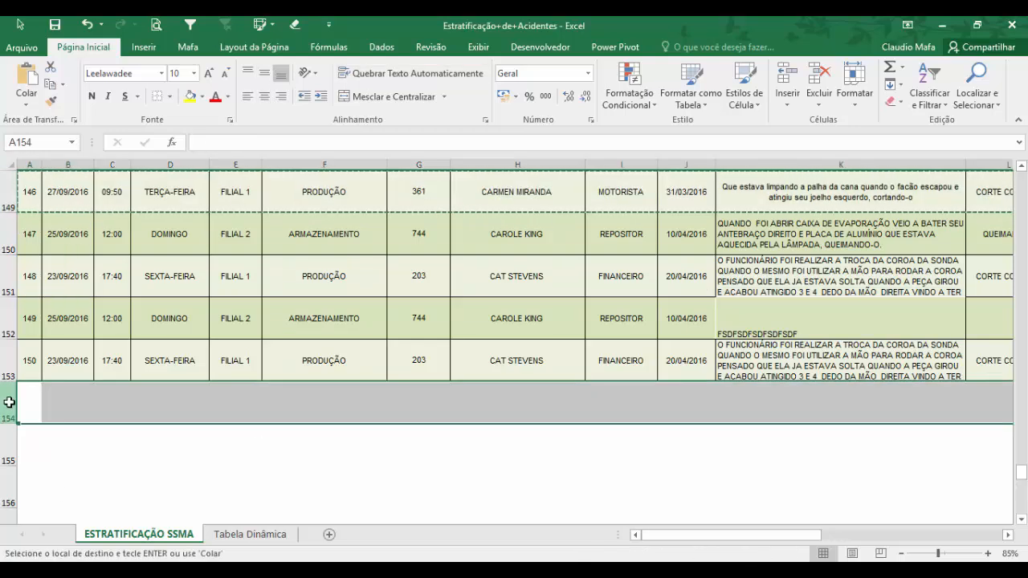
key(ctrl+v)
Step: Set the new record's number in A154 to 151 and go back to the Tabela Dinâmica sheet
click(28, 397)
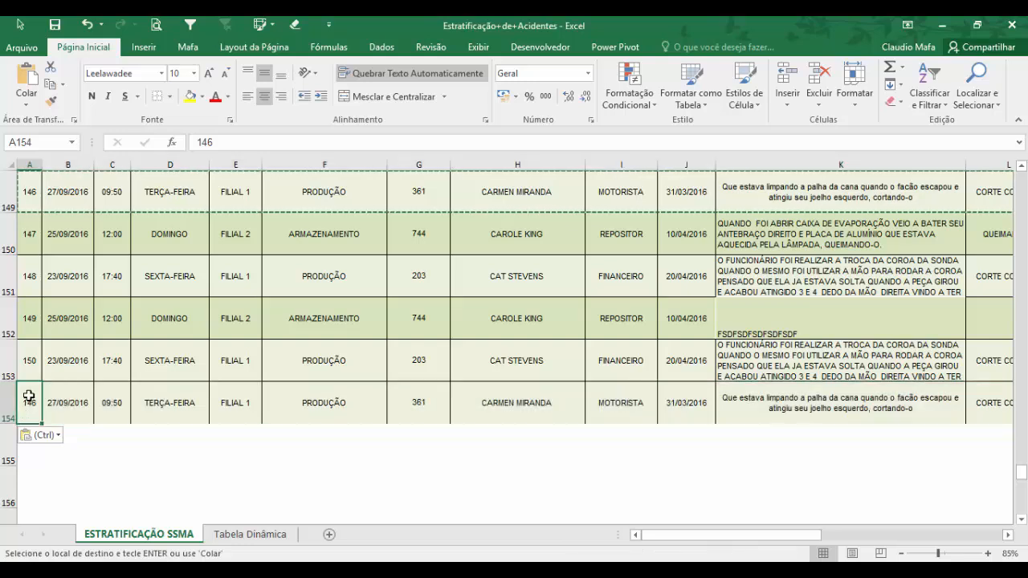
text(151)
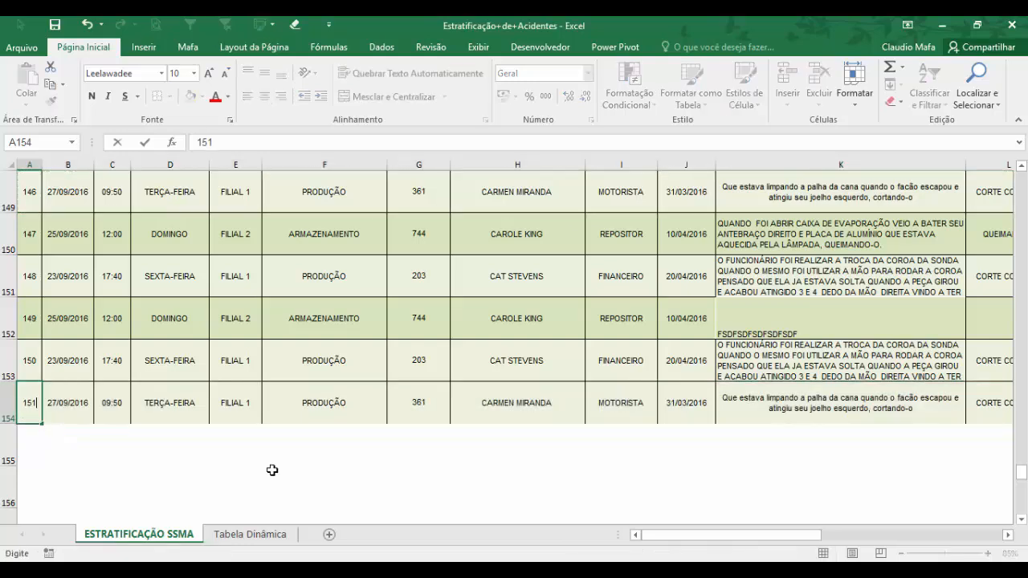
key(Return)
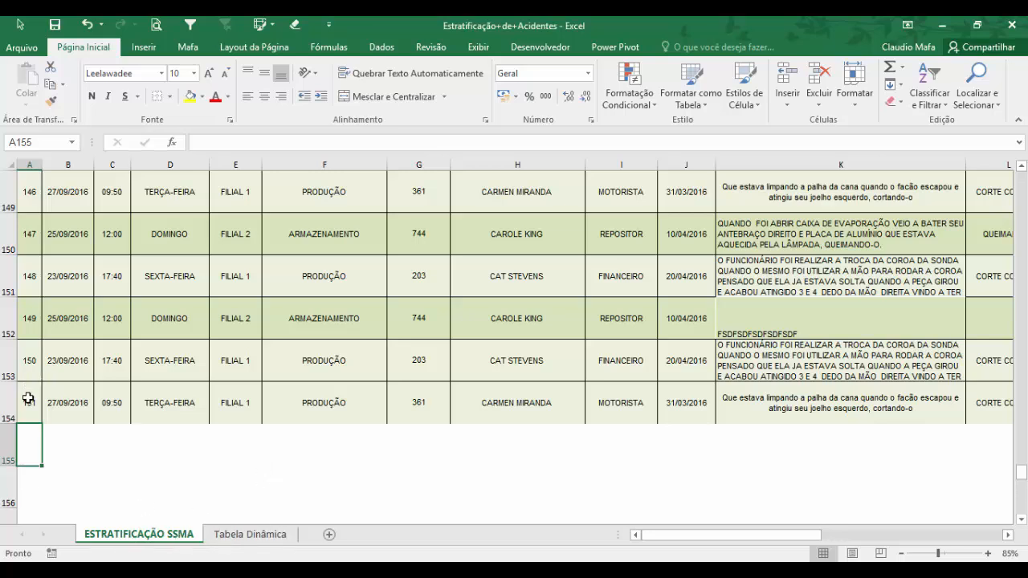
click(61, 401)
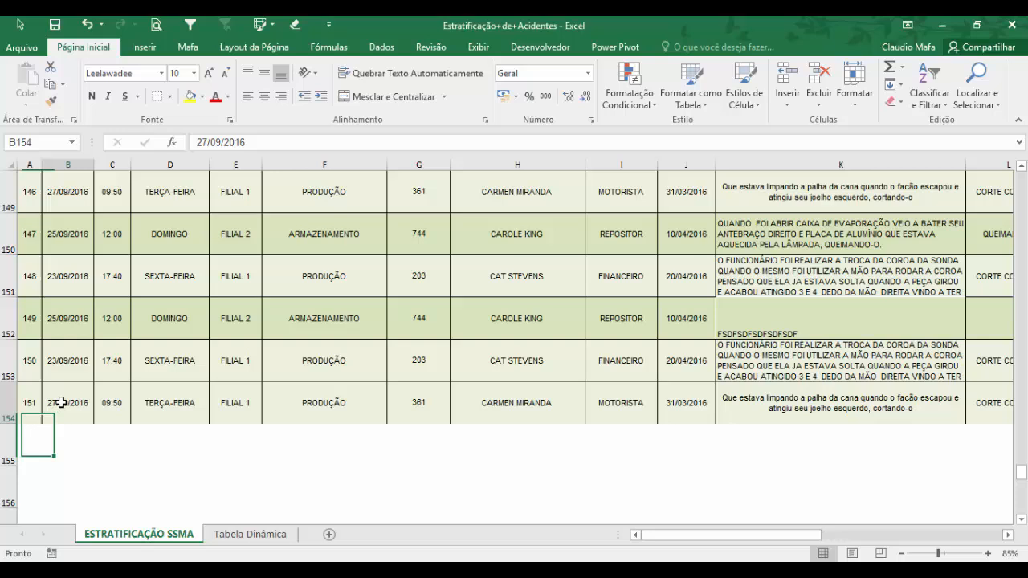
click(248, 535)
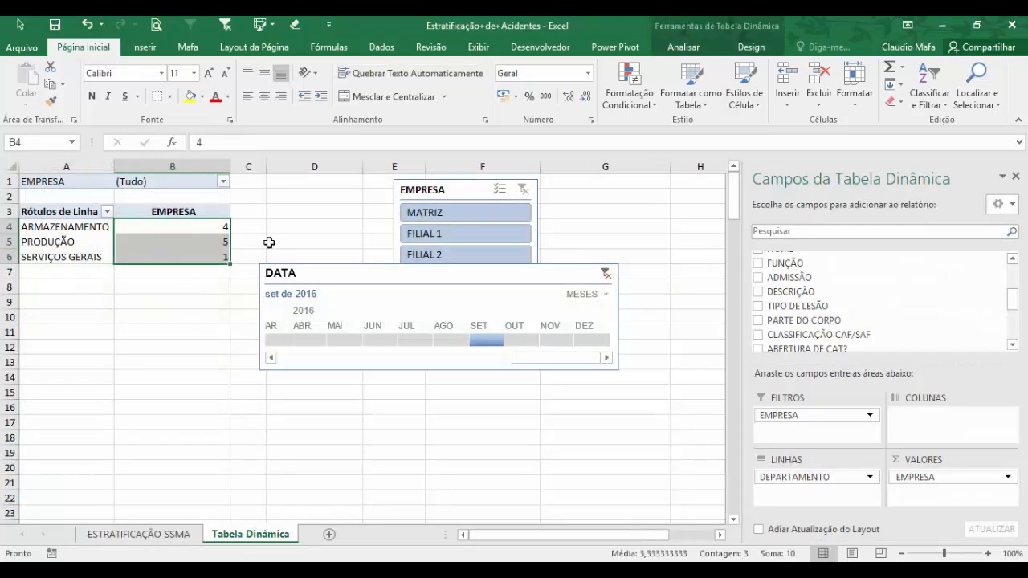
Step: Refresh the pivot table and check records 150 and 151 at the end of the ESTRATIFICAÇÃO SSMA sheet
click(693, 50)
click(548, 76)
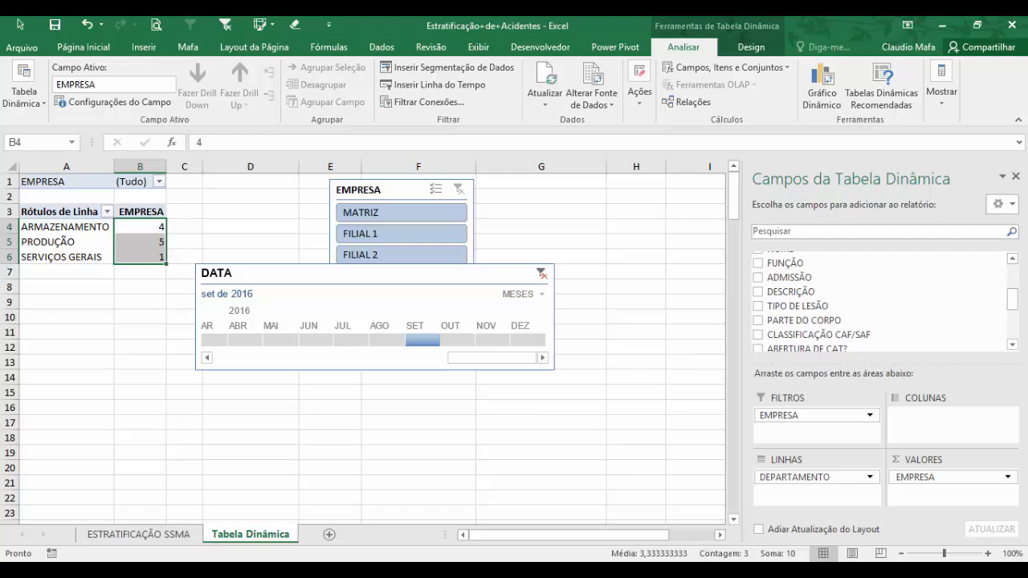
click(169, 535)
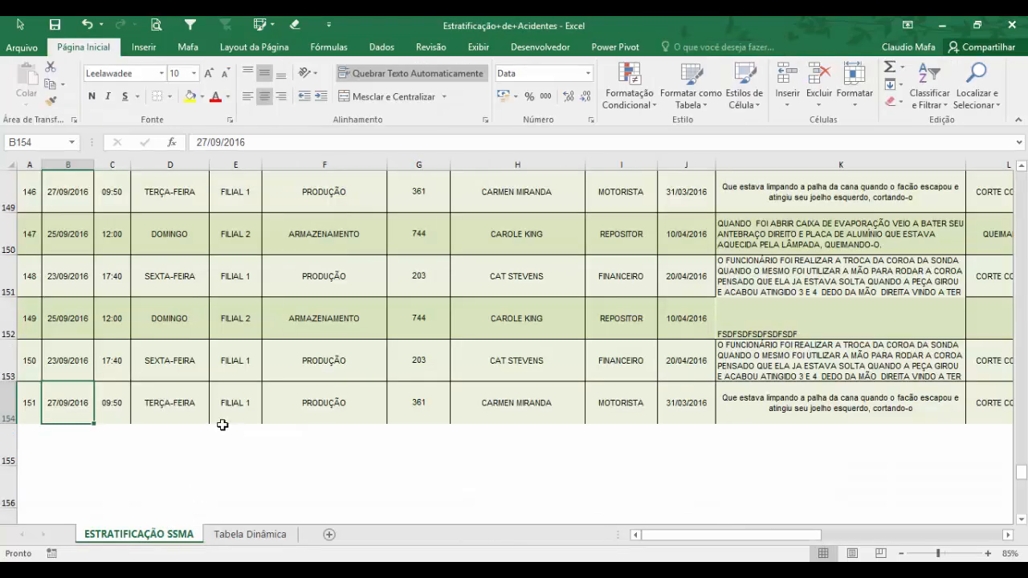
click(30, 360)
drag(30, 359, 369, 361)
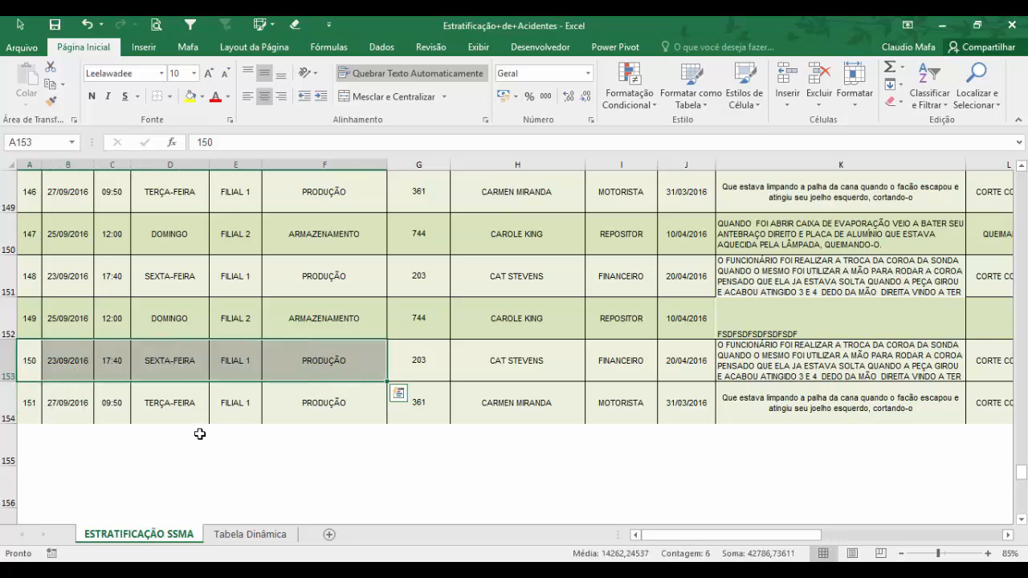
click(28, 401)
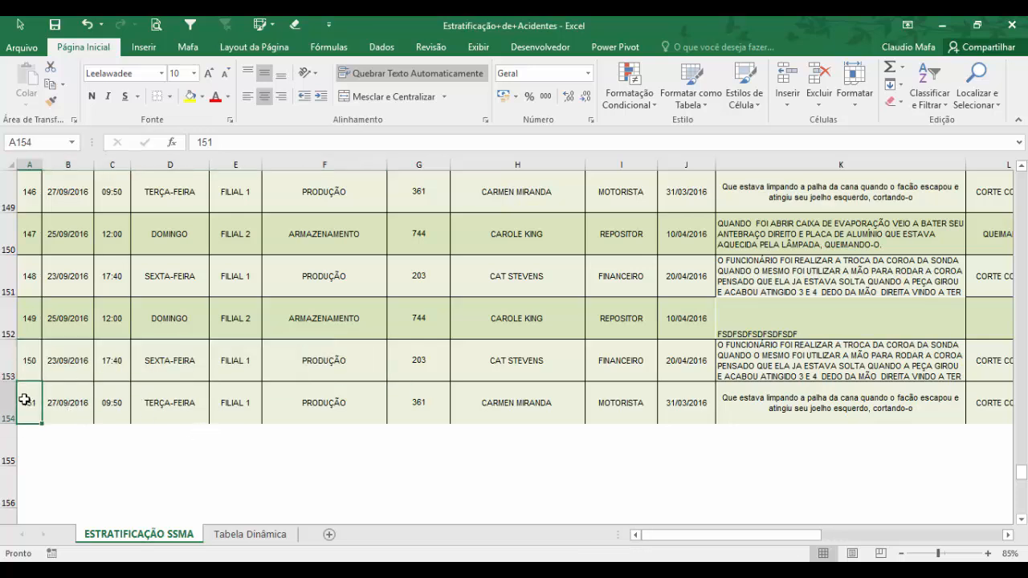
drag(34, 401, 305, 401)
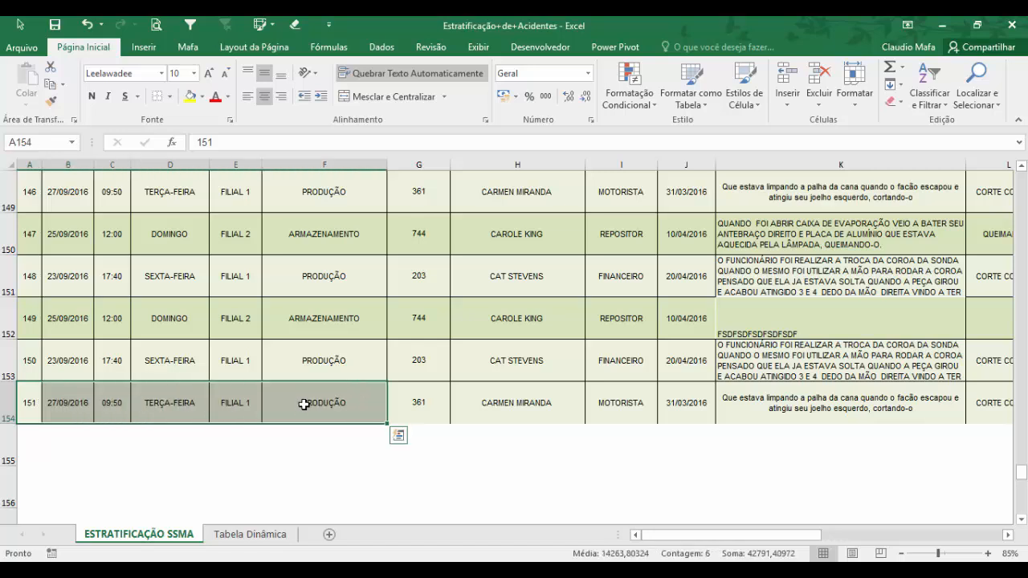
Step: Extend the pivot table's data source to 'ESTRATIFICAÇÃO SSMA'!$A$3:$V$154 to include the record in row 154
click(250, 535)
click(94, 230)
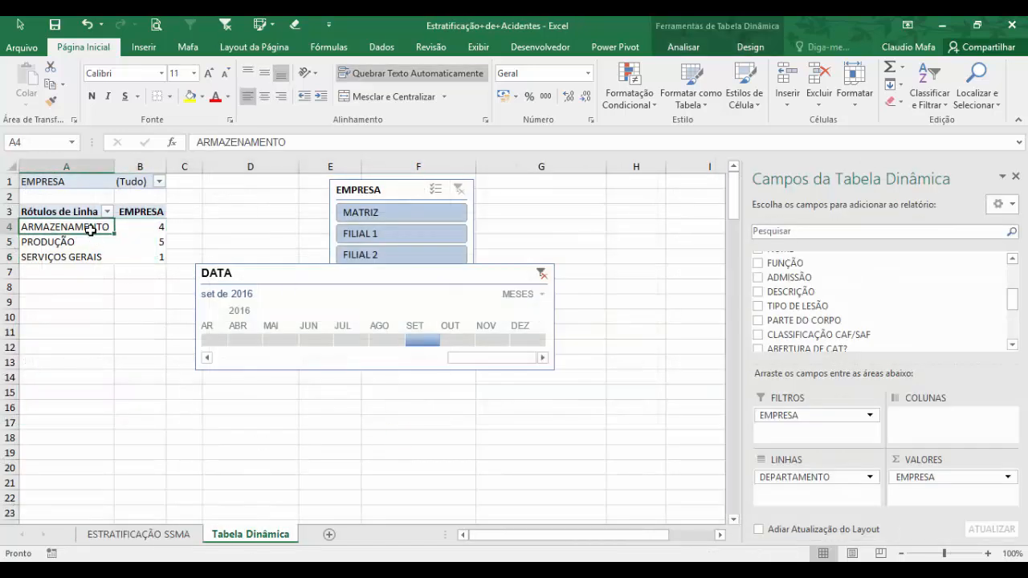
right_click(90, 229)
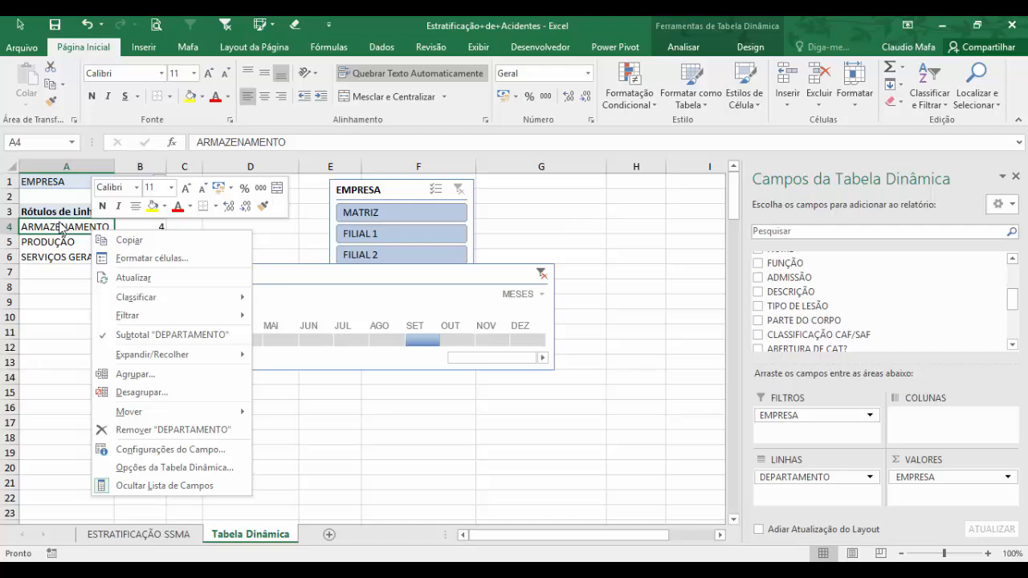
key(Escape)
click(683, 46)
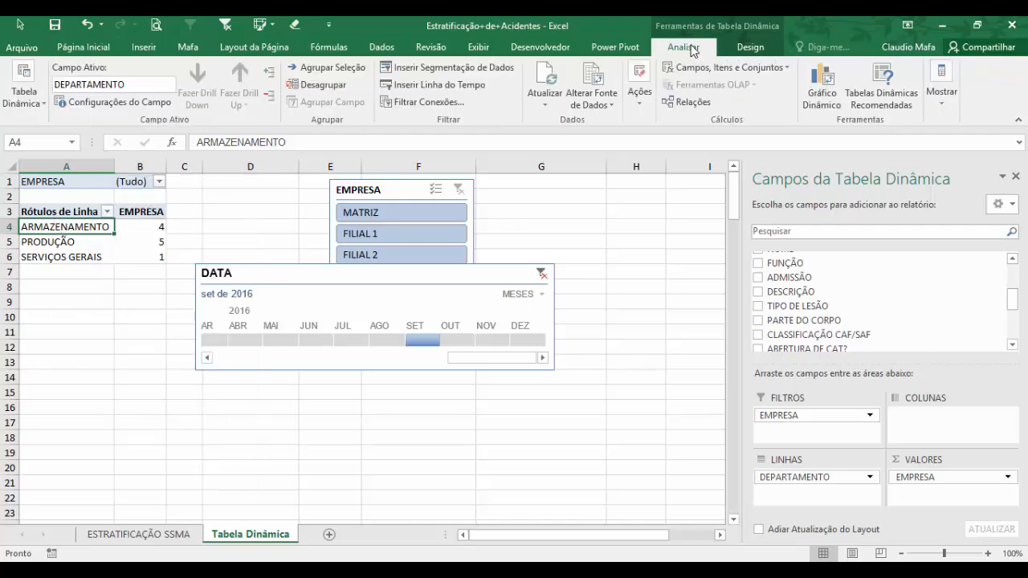
click(592, 79)
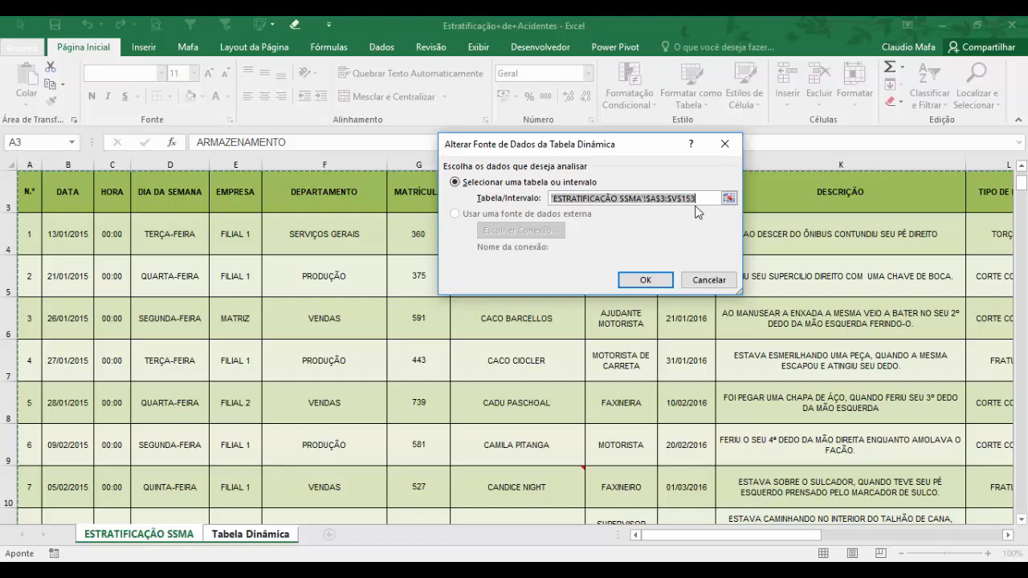
drag(1021, 183, 1022, 473)
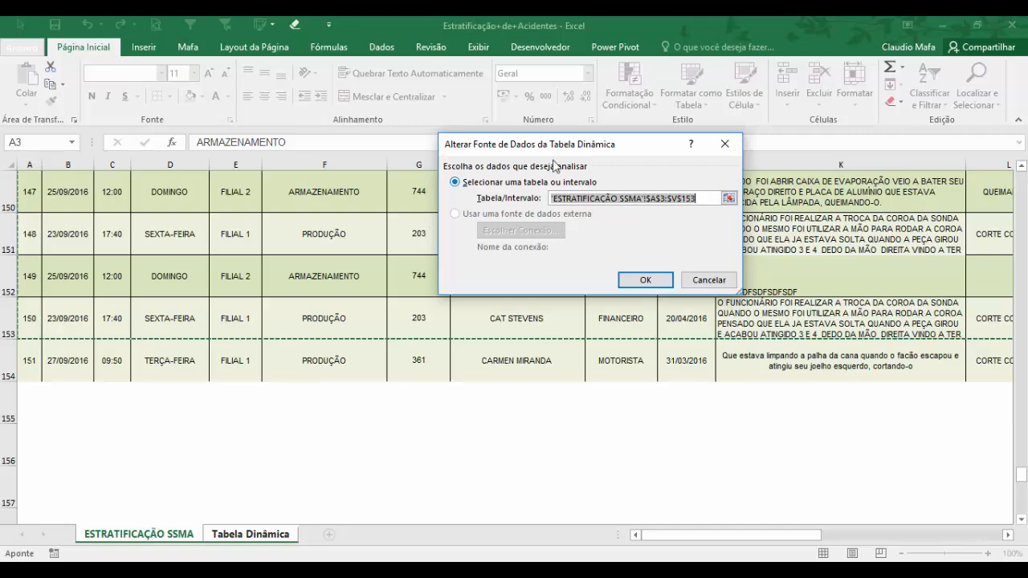
click(698, 199)
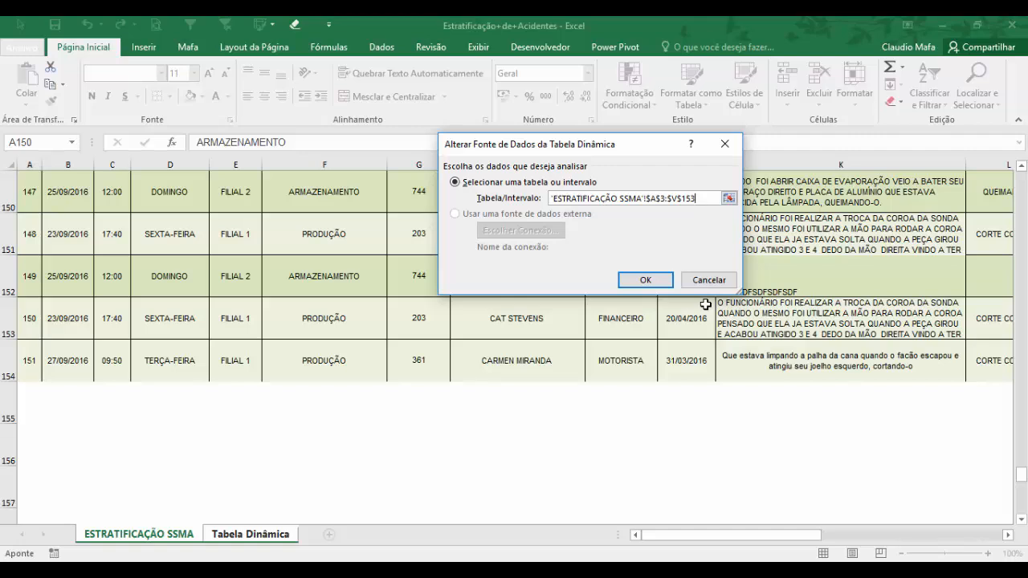
key(BackSpace)
click(656, 283)
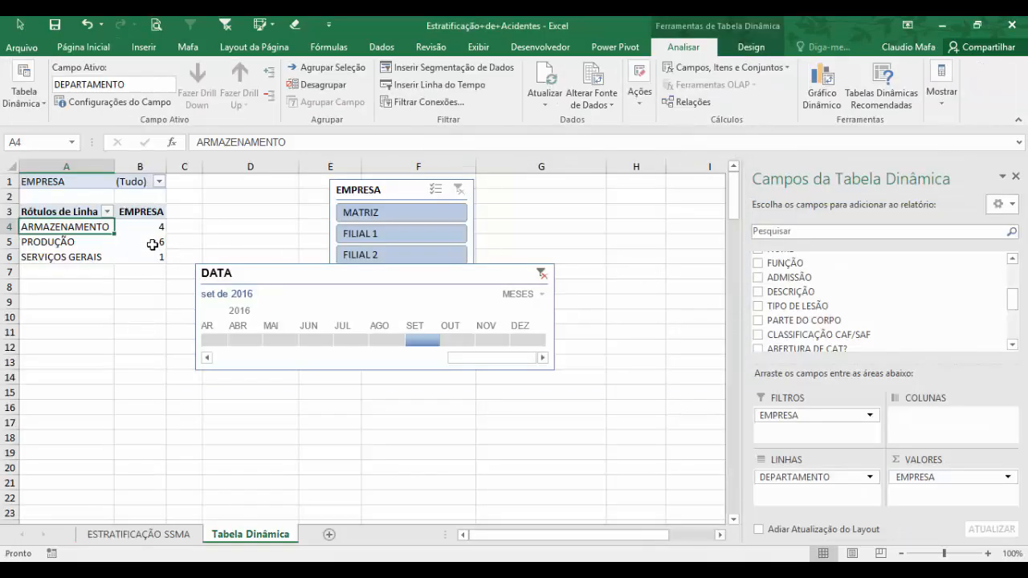
Step: Compare the pivot counts in B4:B6 with record 151 on the source sheet, refreshing the pivot table in between
drag(155, 228, 154, 258)
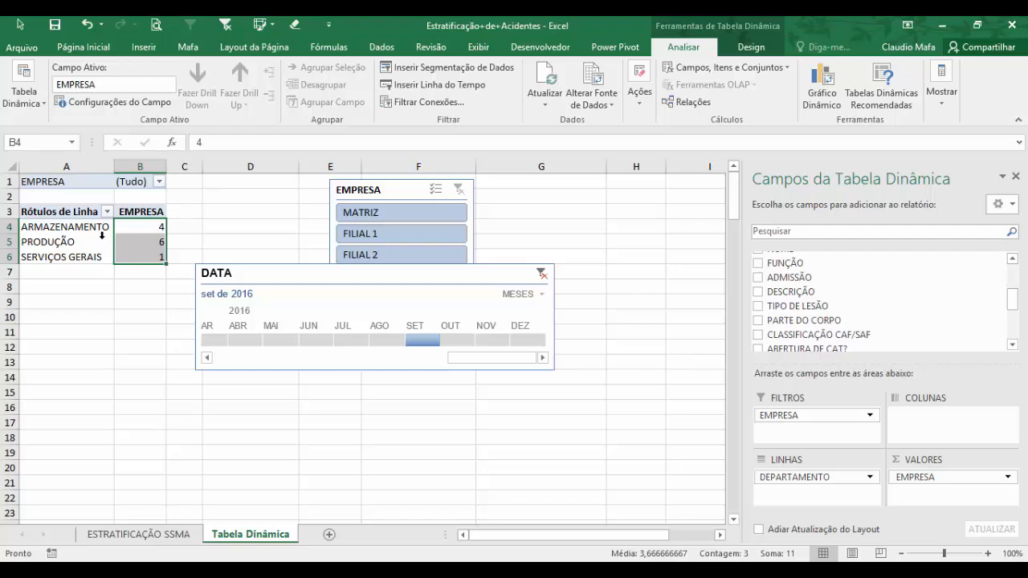
click(153, 537)
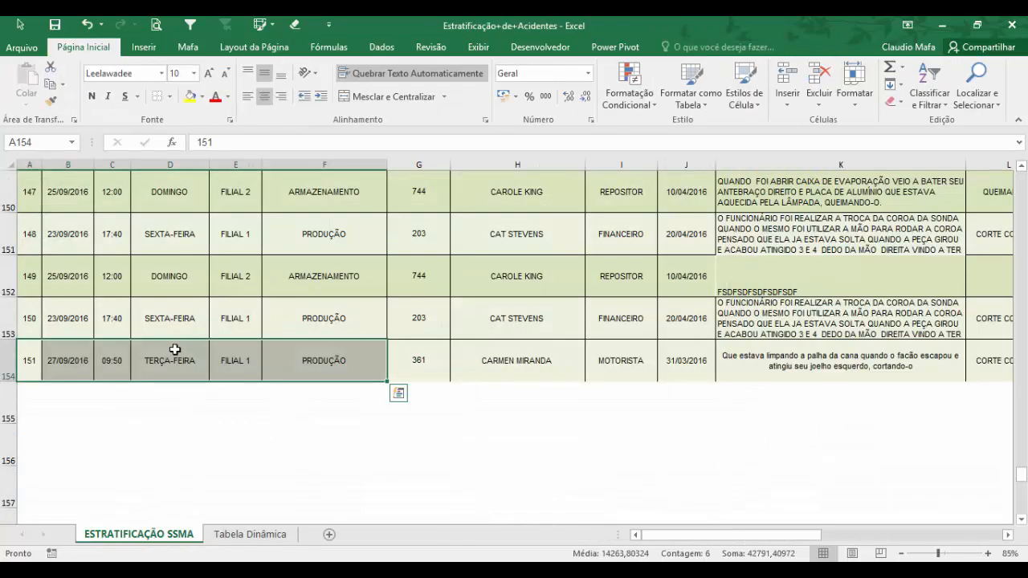
click(240, 534)
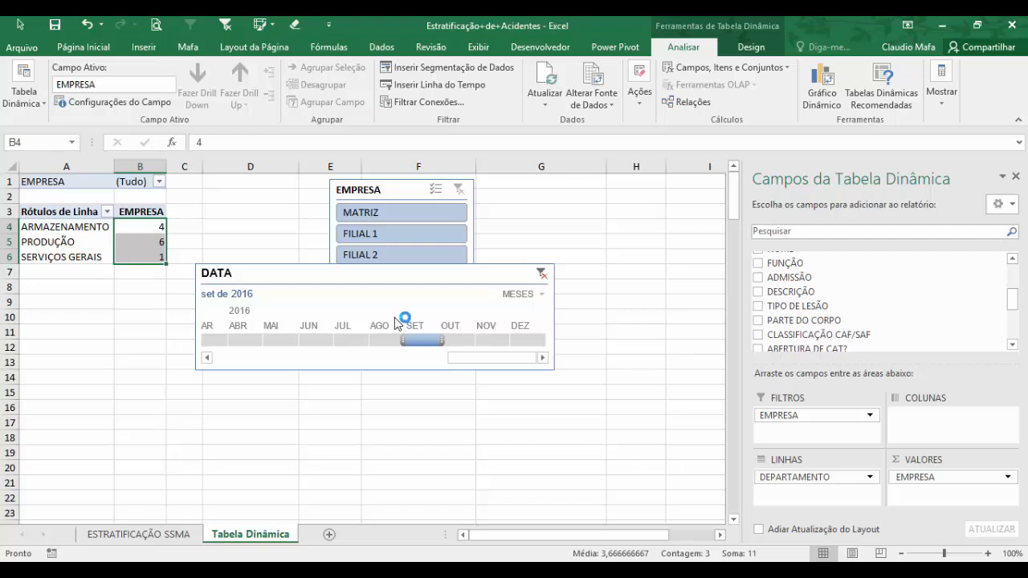
click(550, 90)
click(176, 534)
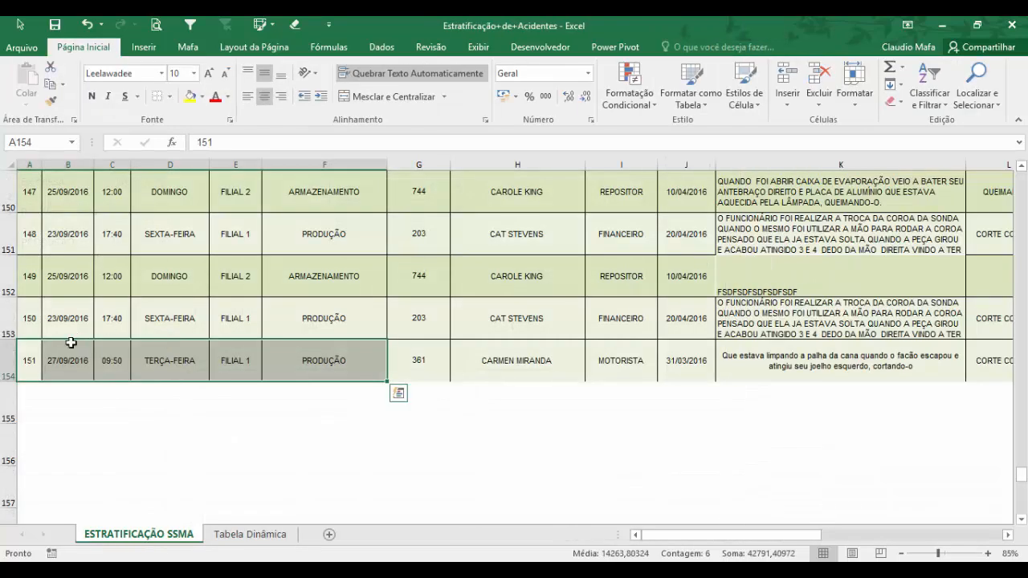
drag(30, 360, 530, 348)
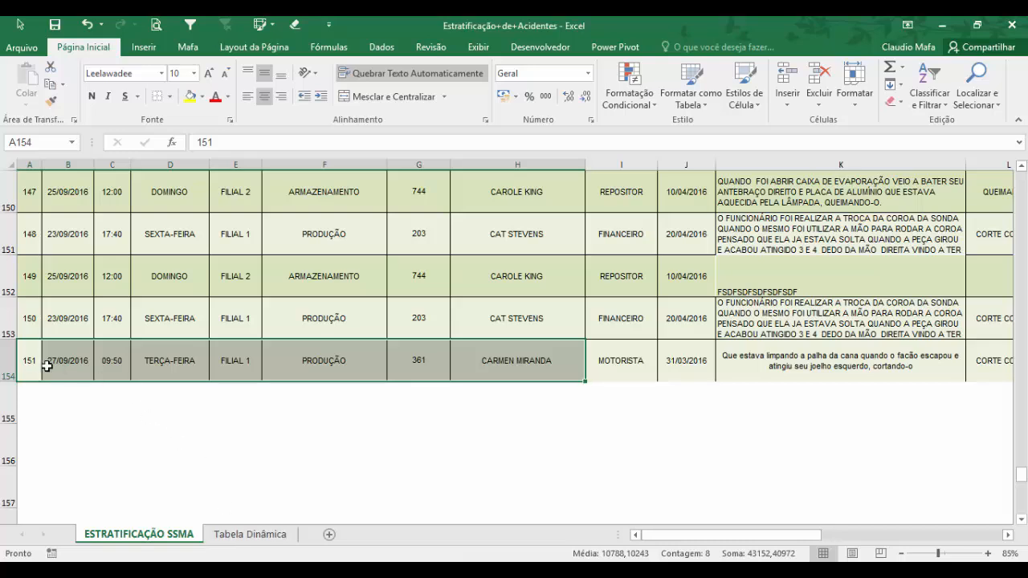
click(233, 540)
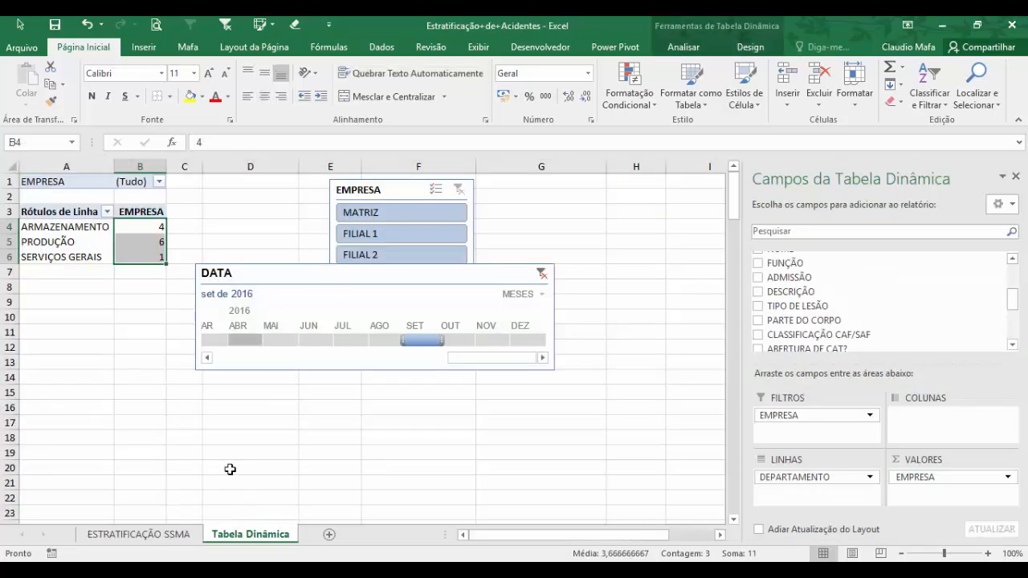
Step: Review the pivot table's current source range and leave it as it is
click(674, 47)
click(591, 95)
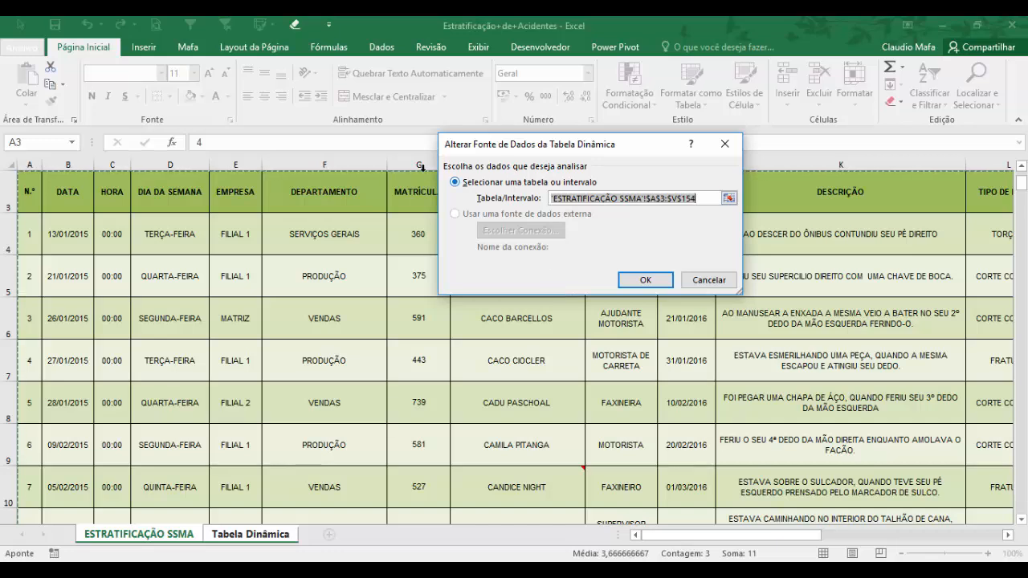
click(708, 280)
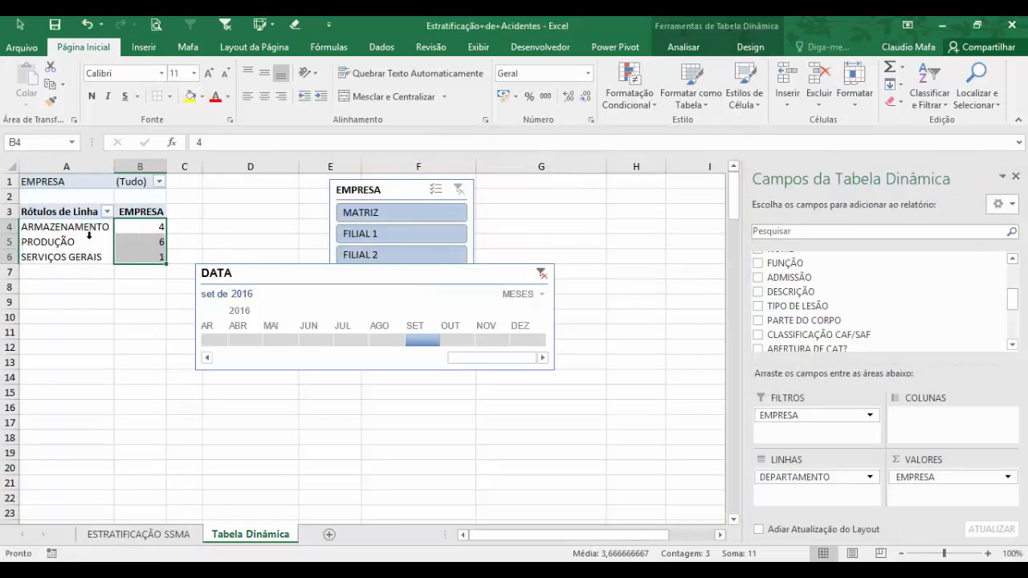
Step: Examine the department counts in A4:B6 of the pivot table, especially the PRODUÇÃO row
drag(86, 231, 143, 257)
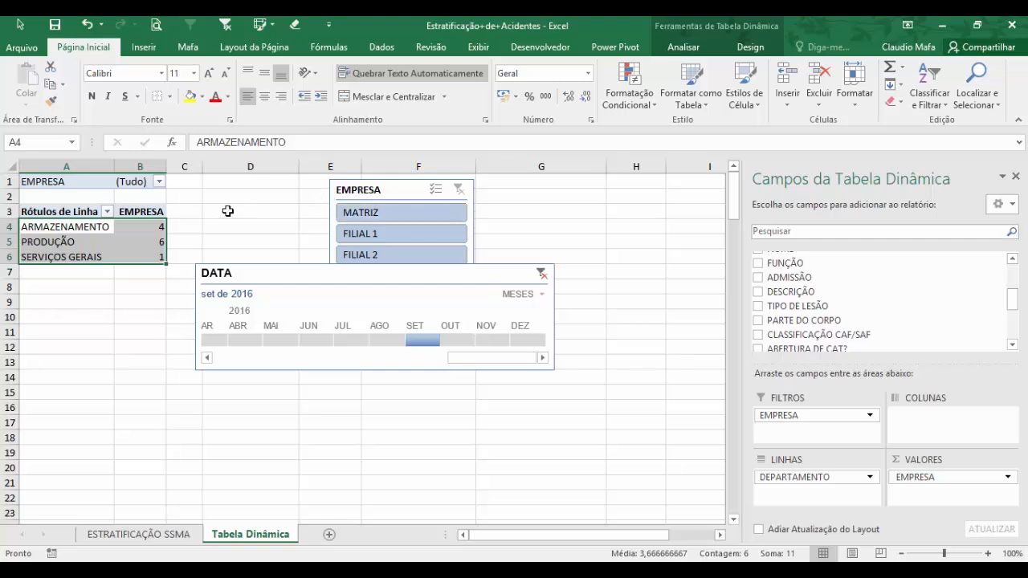
click(152, 240)
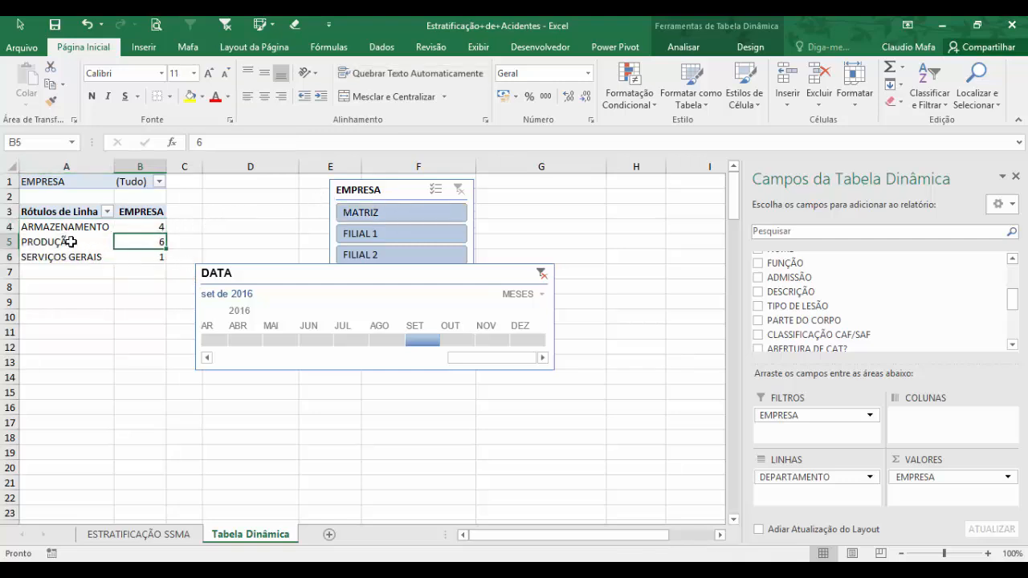
drag(69, 241, 142, 240)
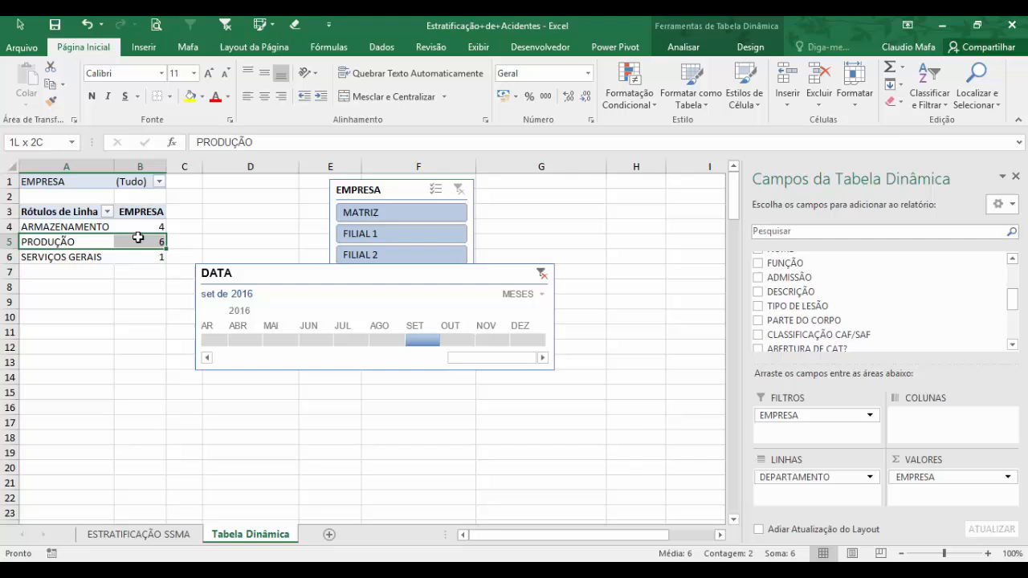
click(681, 47)
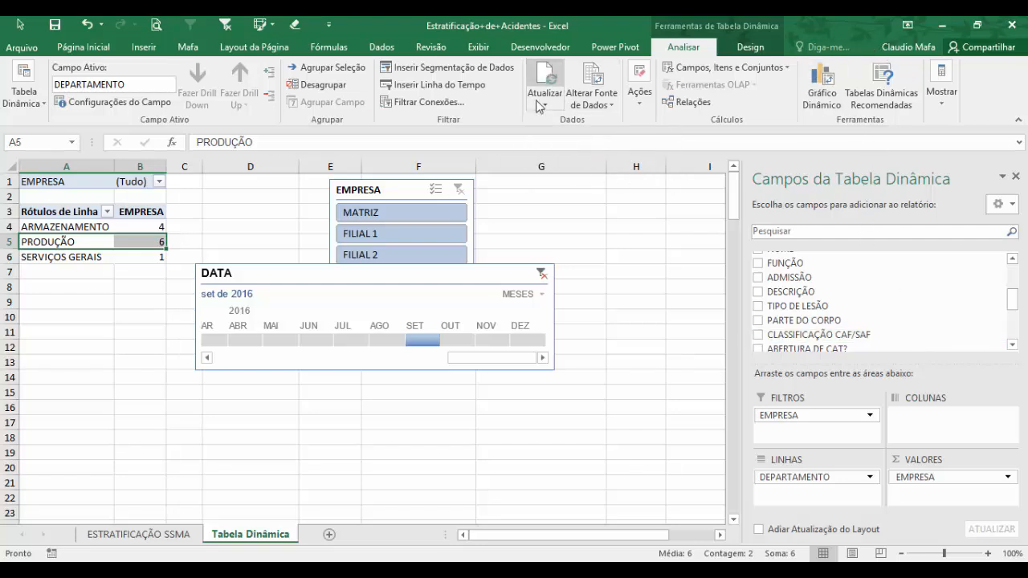
drag(210, 194, 248, 230)
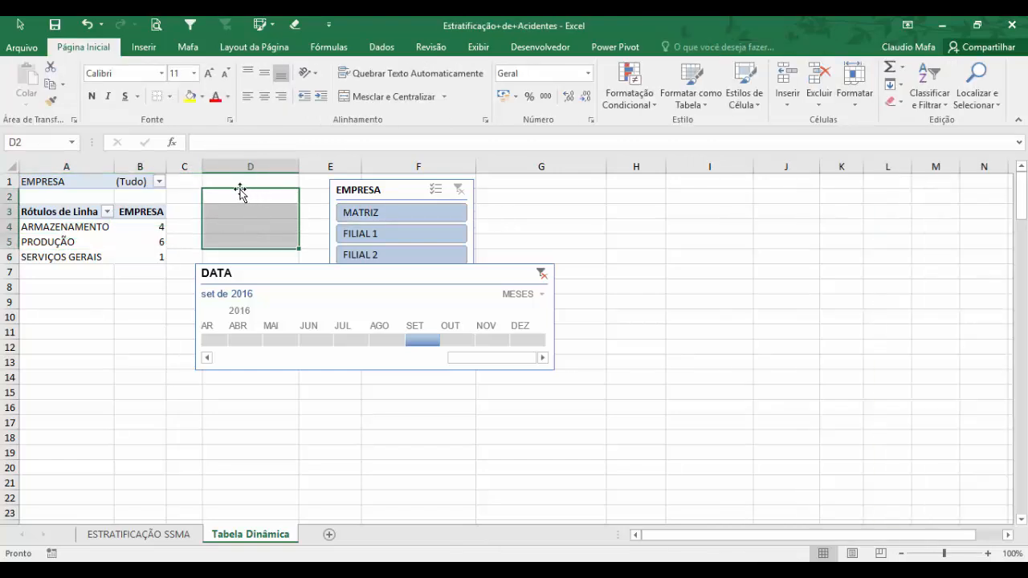
click(104, 226)
click(258, 226)
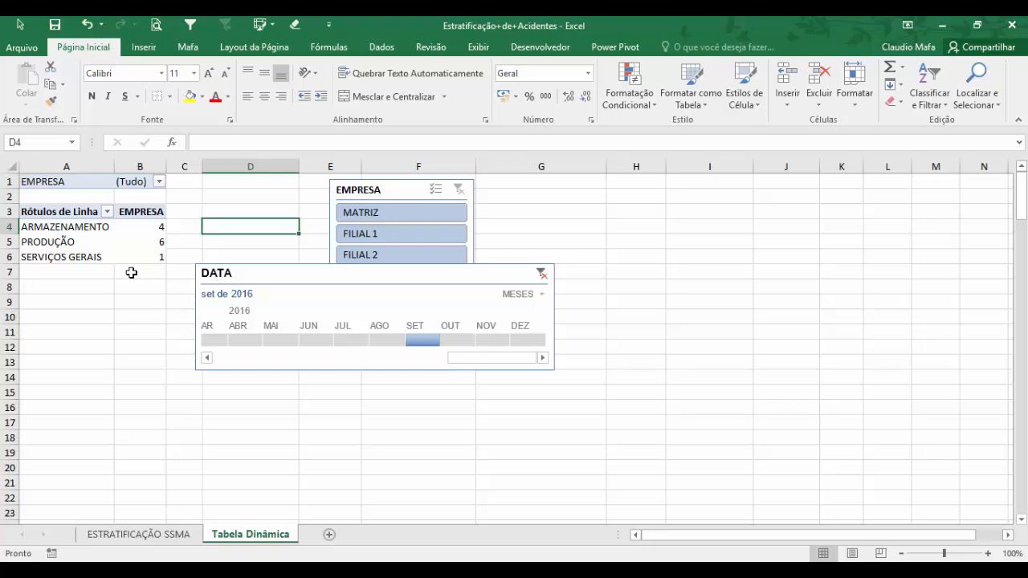
click(109, 242)
click(130, 241)
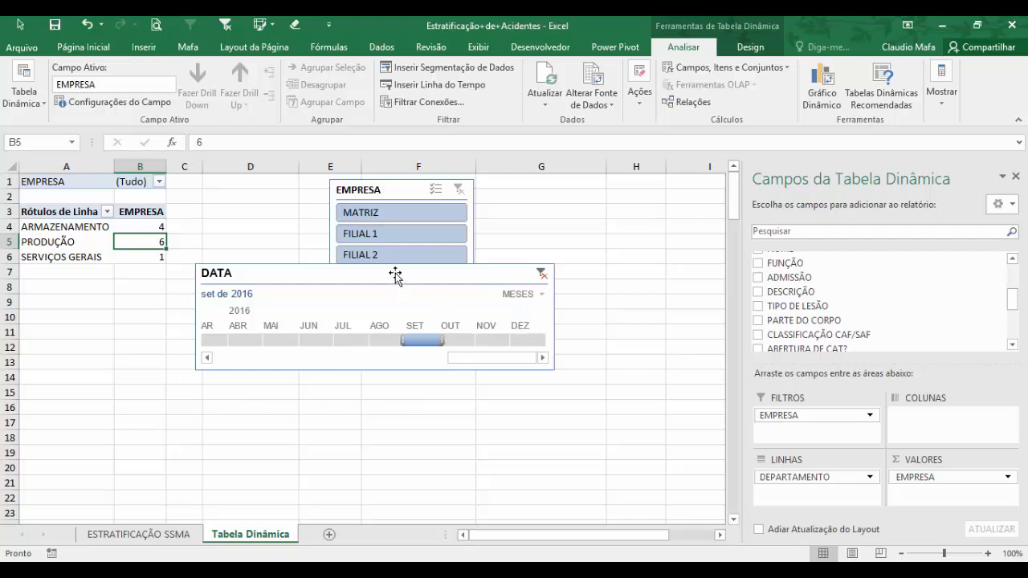
Step: Move the DATA timeline just below the EMPRESA slicer, narrow it to end at OUT, and deselect it
drag(394, 276, 463, 287)
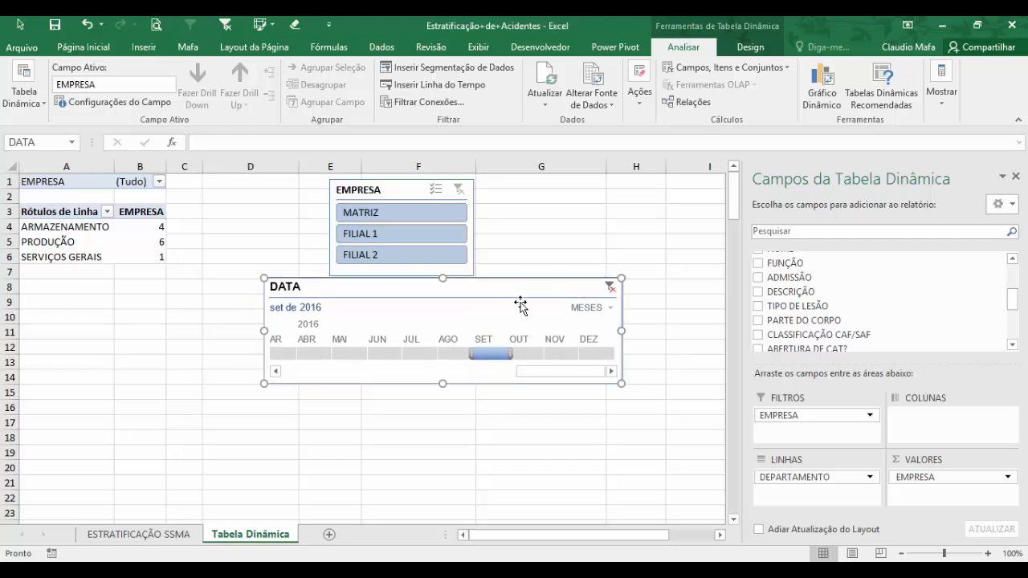
drag(555, 315, 541, 317)
drag(266, 330, 326, 332)
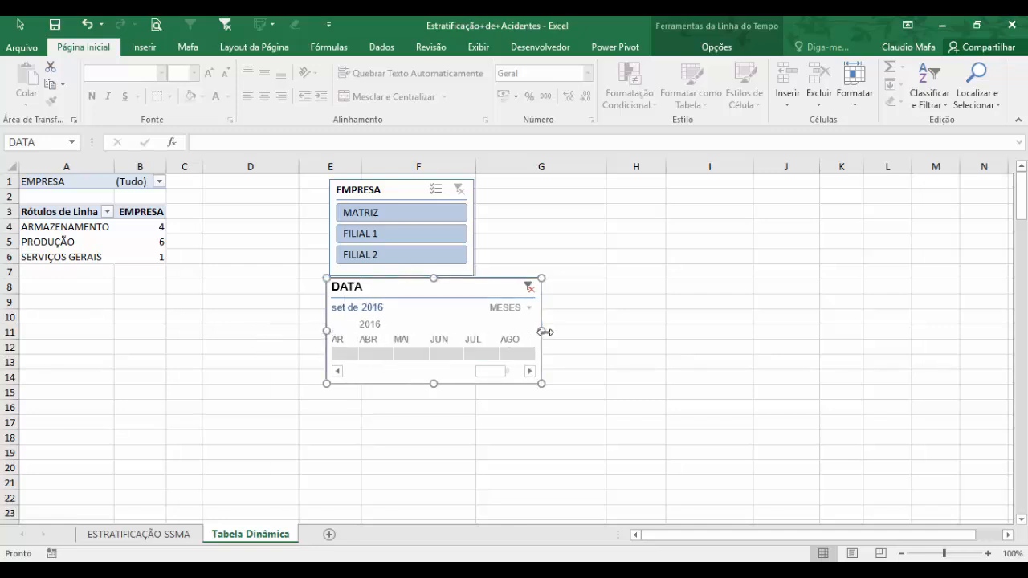
drag(544, 331, 605, 338)
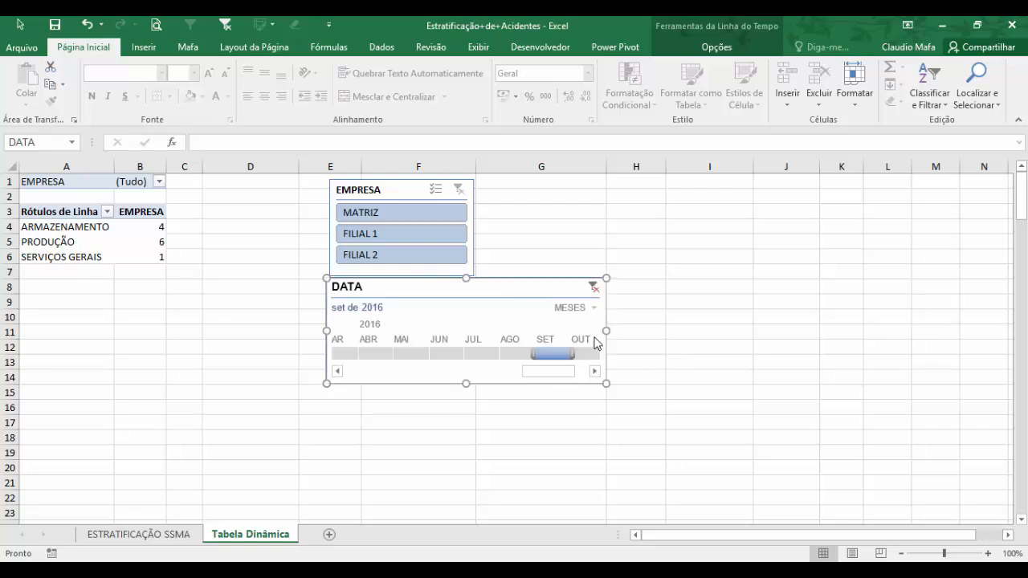
drag(530, 287, 477, 284)
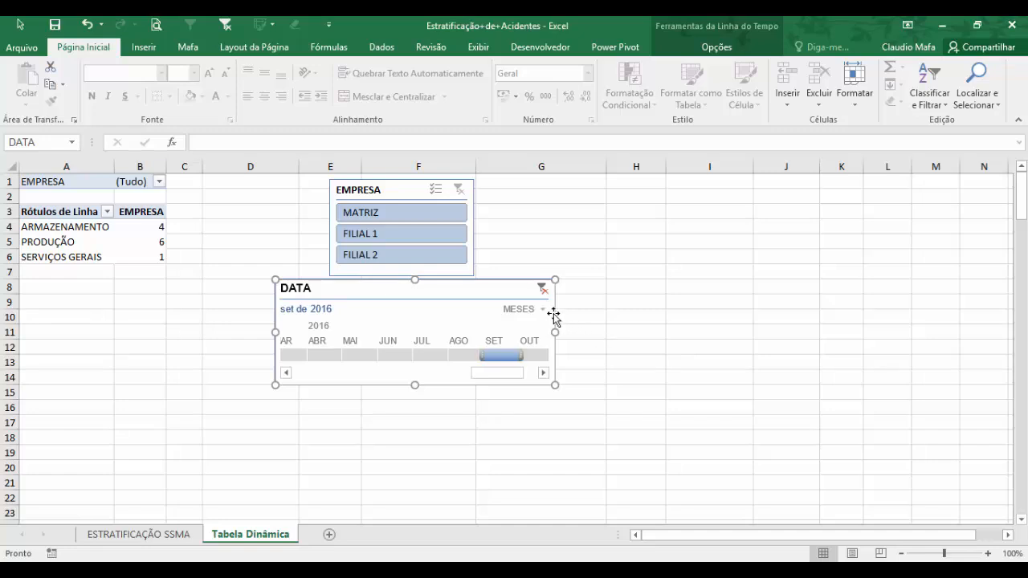
drag(553, 314, 547, 315)
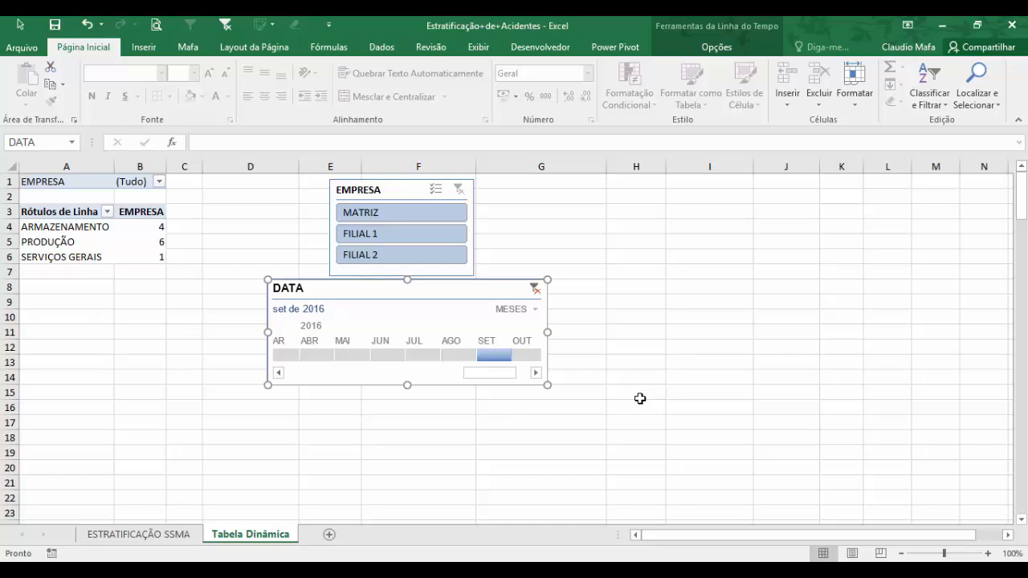
click(668, 409)
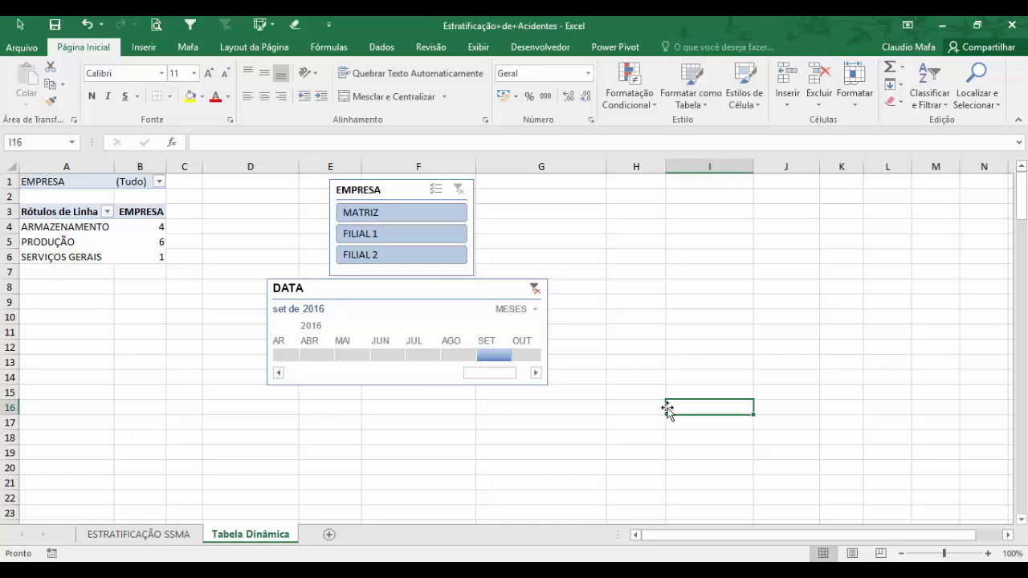